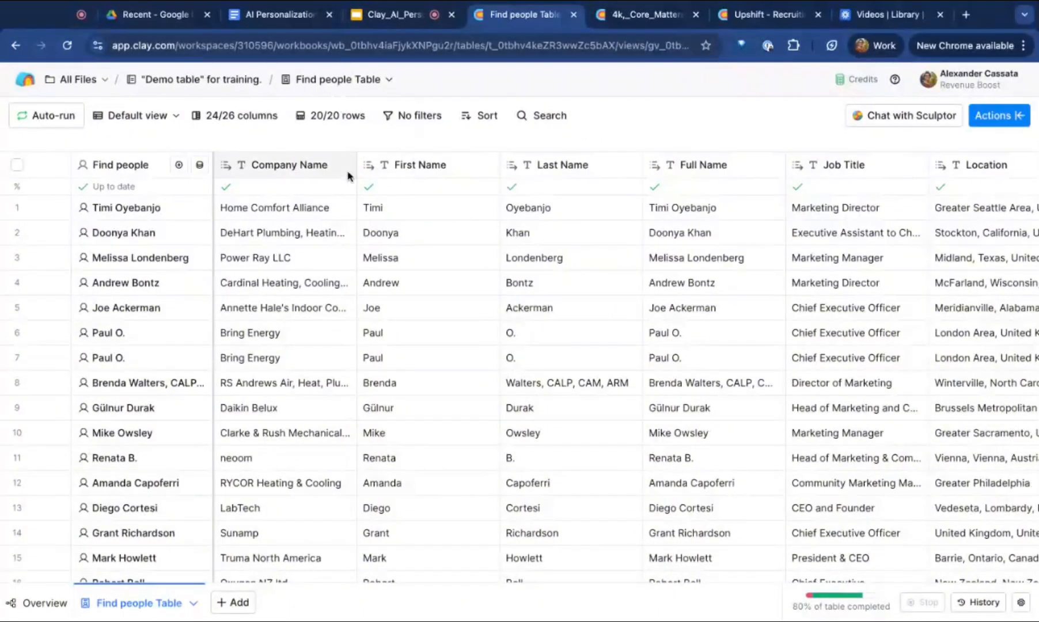
- Switch to the AI Personalizations & Outreach Triggers document in Google Docs and review the key criteria plus the Individual and Company trigger lists
{"action": "left_click", "coordinate": [276, 14]}
{"action": "scroll", "coordinate": [294, 234], "scroll_direction": "down", "scroll_amount": 3}
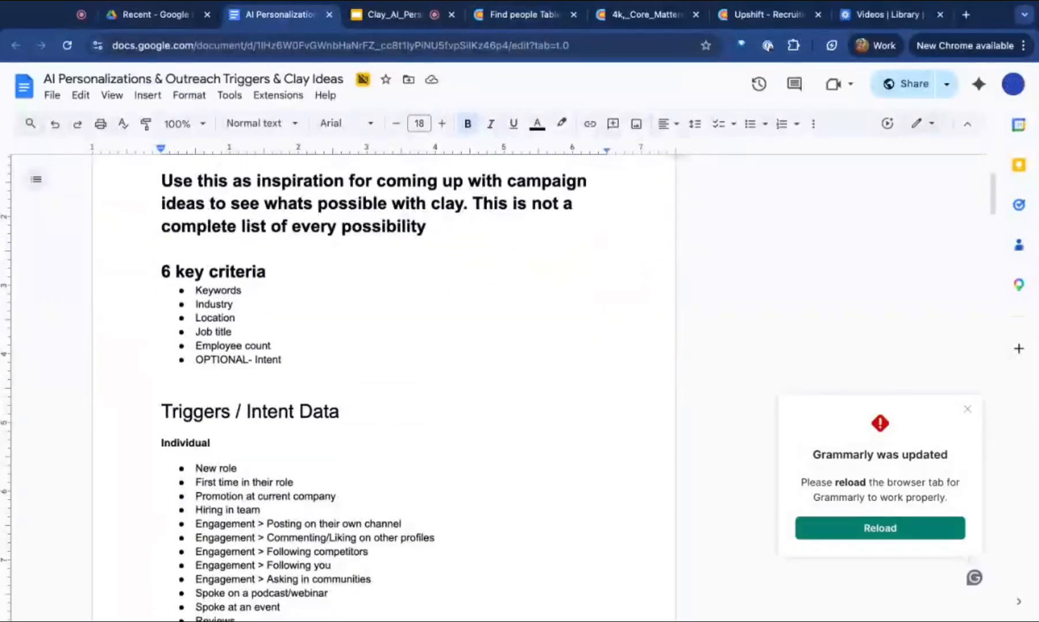
{"action": "scroll", "coordinate": [316, 344], "scroll_direction": "down", "scroll_amount": 4}
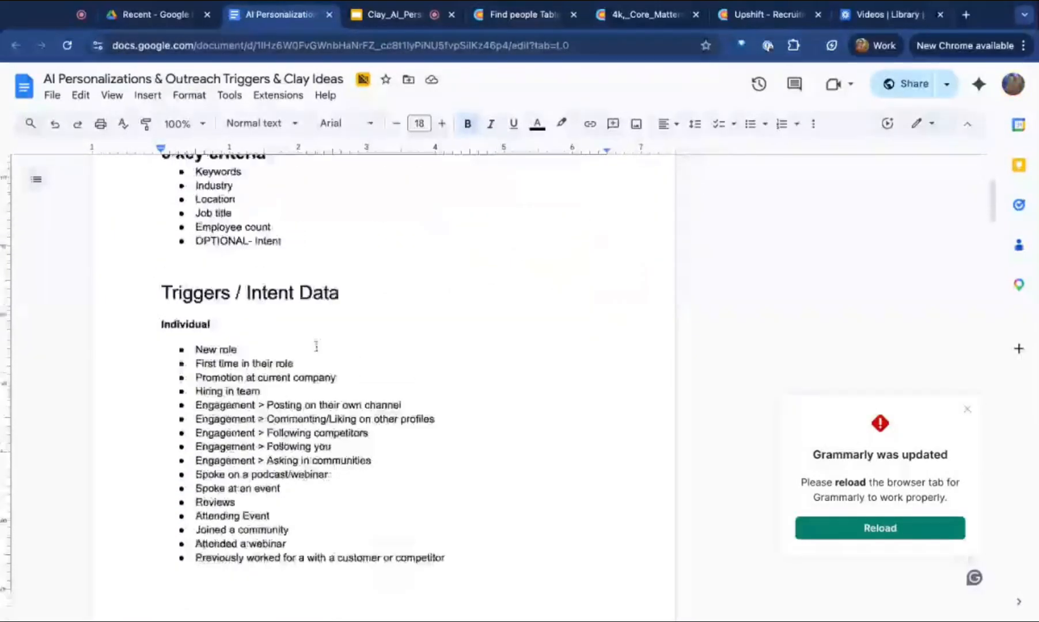
{"action": "scroll", "coordinate": [317, 344], "scroll_direction": "down", "scroll_amount": 2}
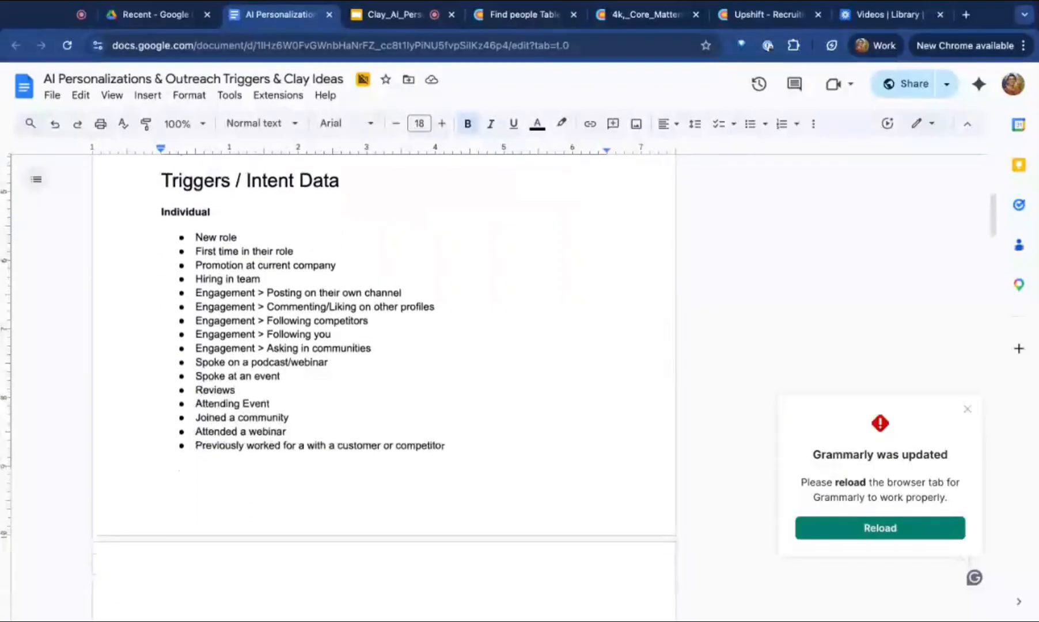
{"action": "left_click", "coordinate": [296, 199]}
{"action": "scroll", "coordinate": [294, 260], "scroll_direction": "down", "scroll_amount": 5}
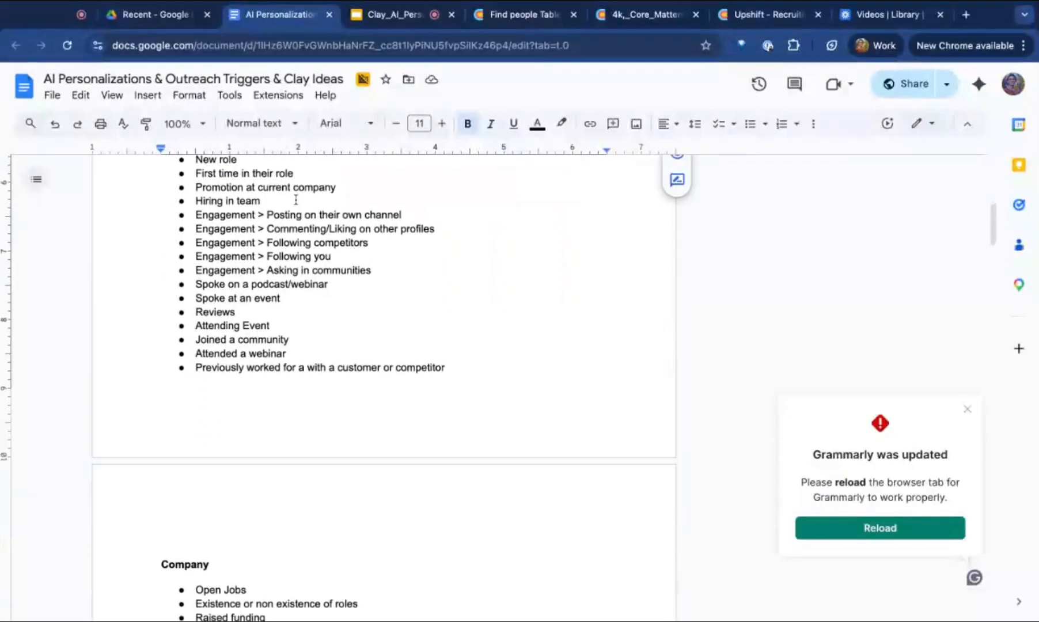
{"action": "left_click", "coordinate": [292, 318]}
{"action": "scroll", "coordinate": [291, 319], "scroll_direction": "down", "scroll_amount": 2}
{"action": "scroll", "coordinate": [292, 318], "scroll_direction": "down", "scroll_amount": 10}
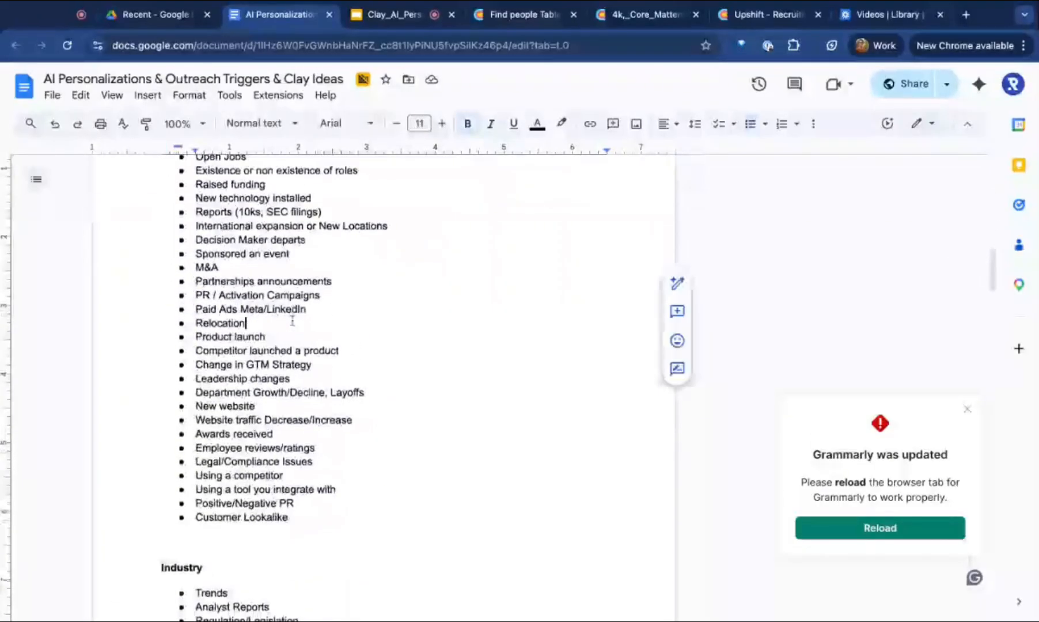
- Read through the AI personalization ideas to the document's end, then return to the trigger lists near its beginning
{"action": "scroll", "coordinate": [163, 255], "scroll_direction": "down", "scroll_amount": 10}
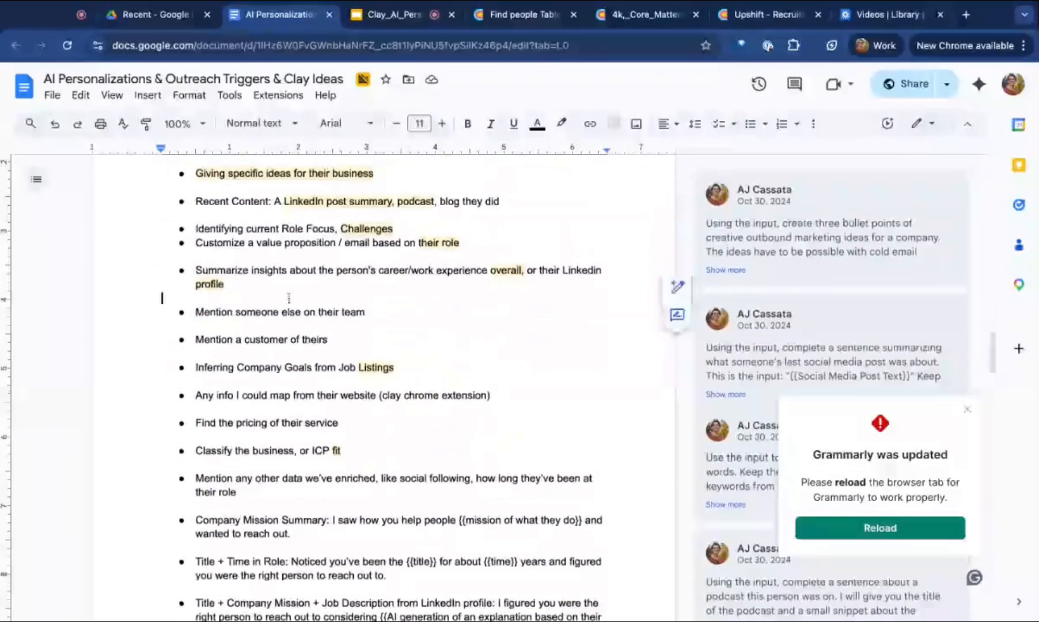
{"action": "scroll", "coordinate": [163, 256], "scroll_direction": "down", "scroll_amount": 7}
{"action": "scroll", "coordinate": [290, 298], "scroll_direction": "down", "scroll_amount": 20}
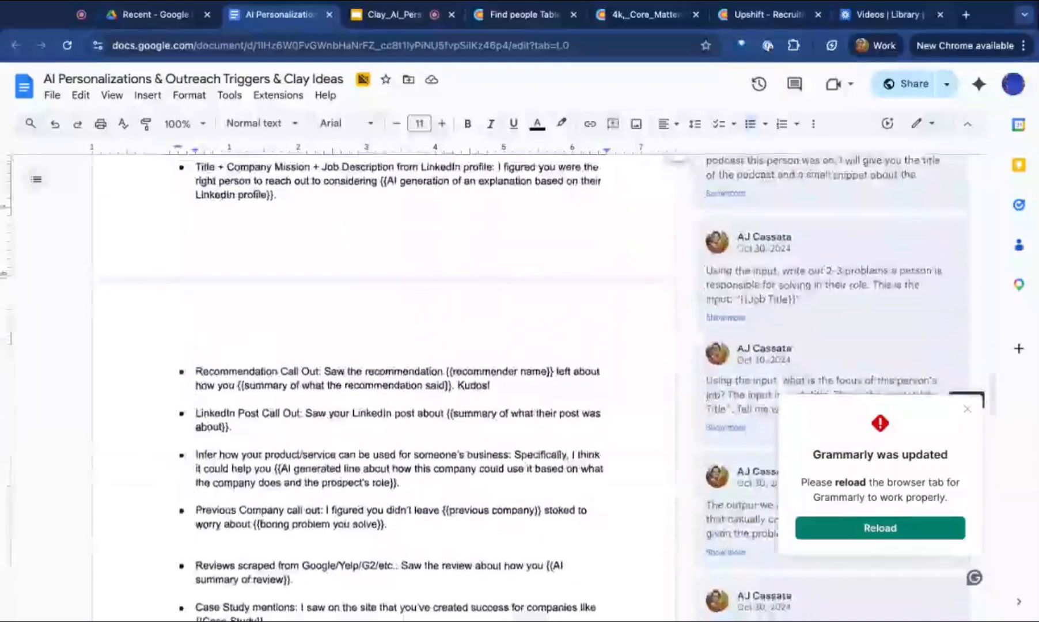
{"action": "scroll", "coordinate": [384, 385], "scroll_direction": "down", "scroll_amount": 14}
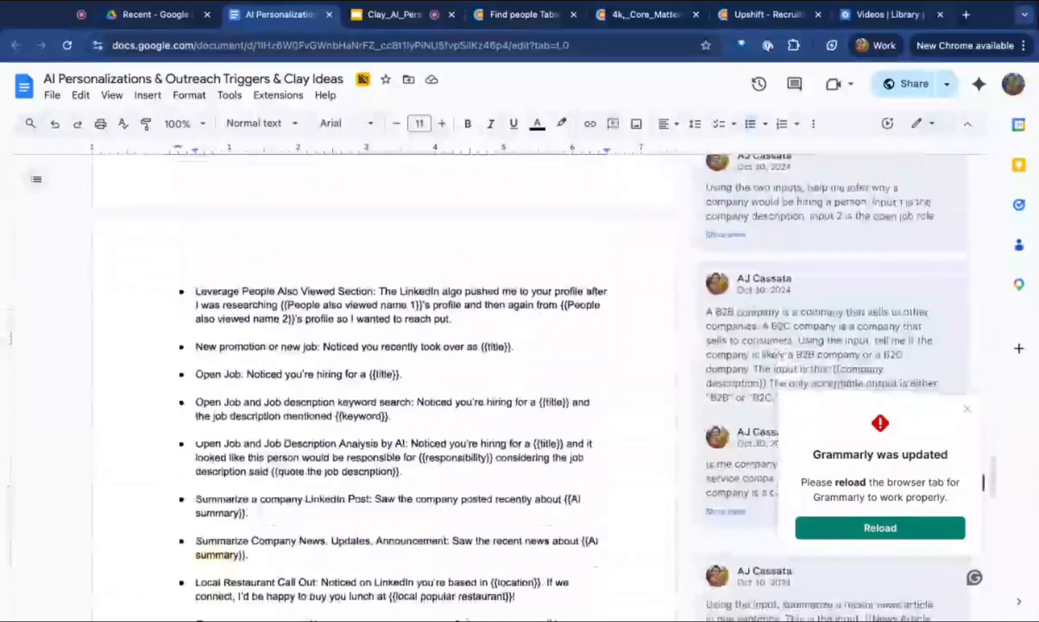
{"action": "scroll", "coordinate": [384, 369], "scroll_direction": "down", "scroll_amount": 8}
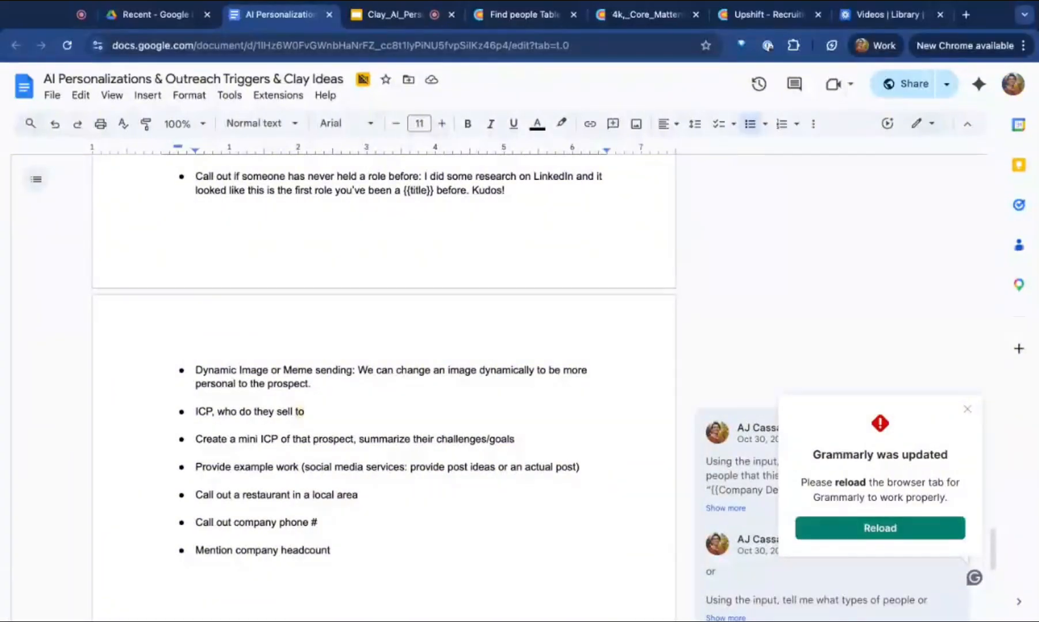
{"action": "scroll", "coordinate": [384, 386], "scroll_direction": "down", "scroll_amount": 5}
{"action": "scroll", "coordinate": [383, 386], "scroll_direction": "up", "scroll_amount": 15}
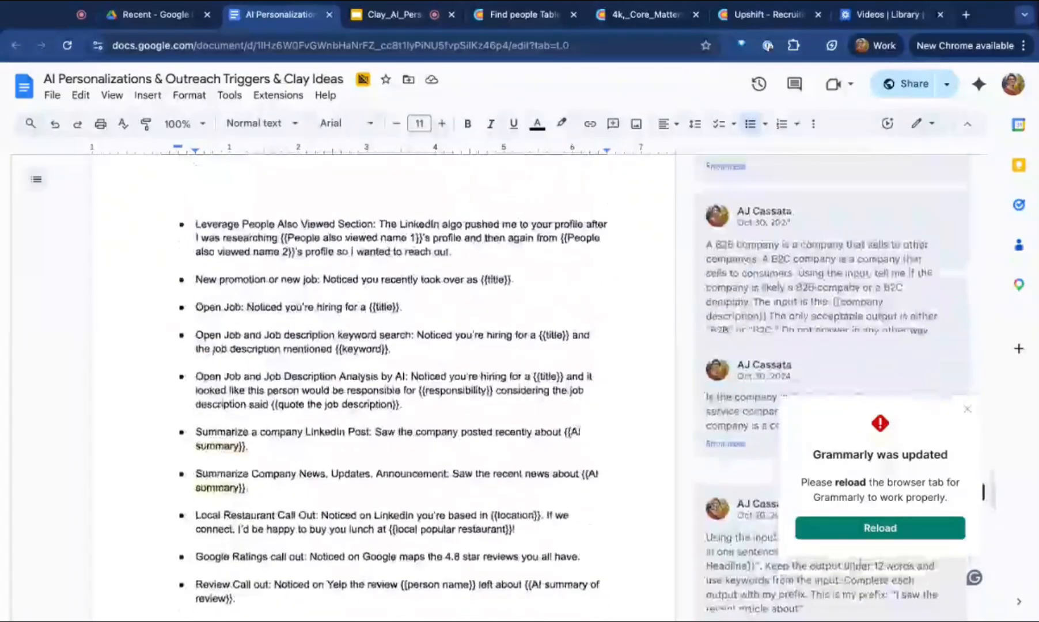
{"action": "scroll", "coordinate": [384, 386], "scroll_direction": "up", "scroll_amount": 15}
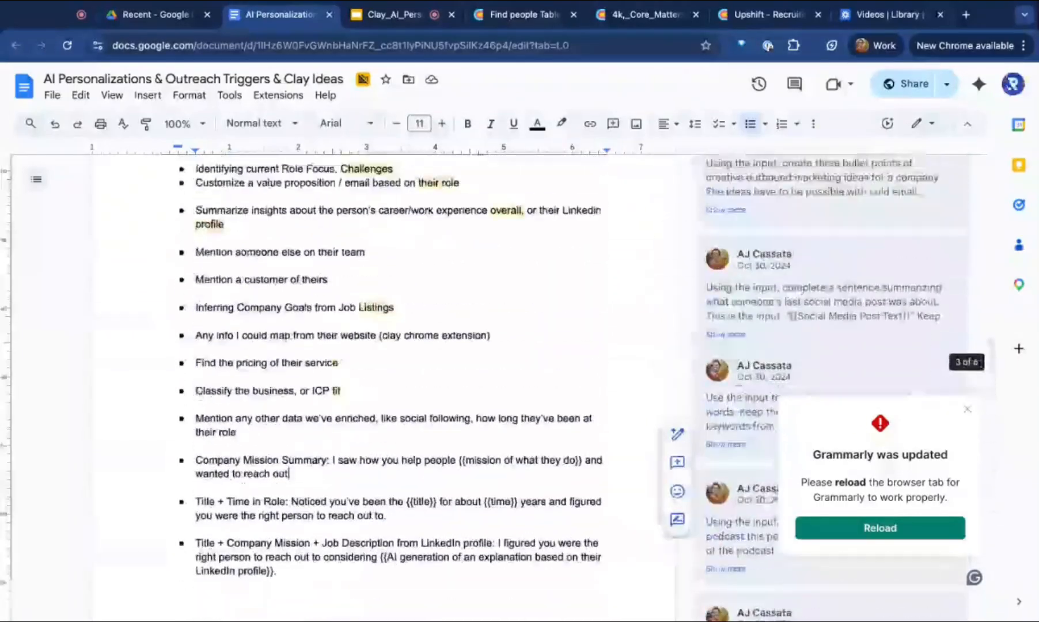
{"action": "scroll", "coordinate": [342, 202], "scroll_direction": "up", "scroll_amount": 15}
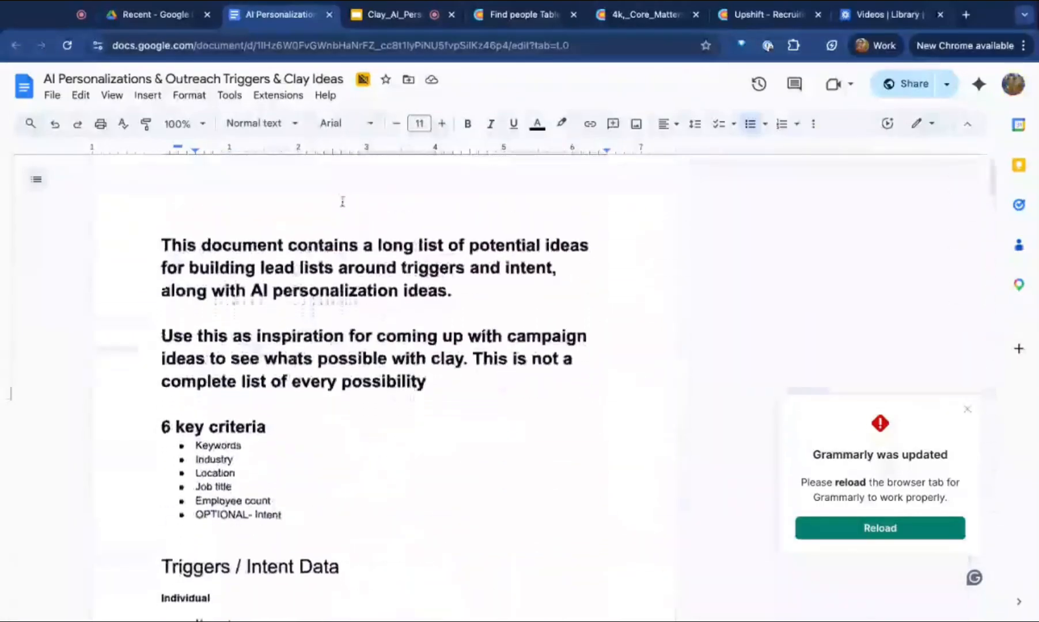
{"action": "scroll", "coordinate": [348, 193], "scroll_direction": "down", "scroll_amount": 15}
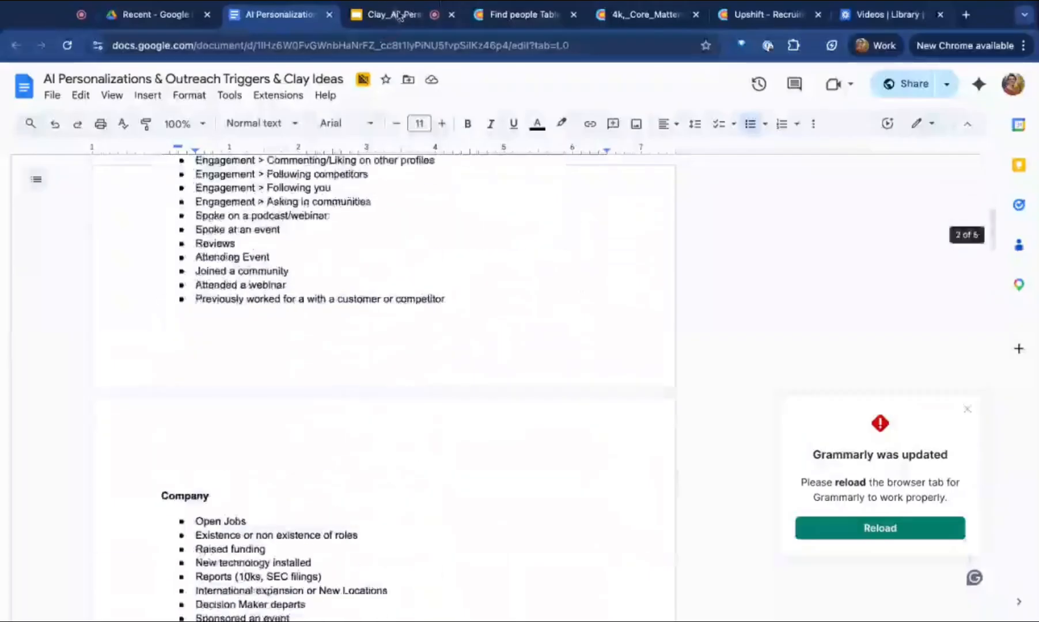
- Switch to the Find people Table in Clay and review its columns from contact details through the email waterfall to the HVAC research and personalized message
{"action": "left_click", "coordinate": [521, 15]}
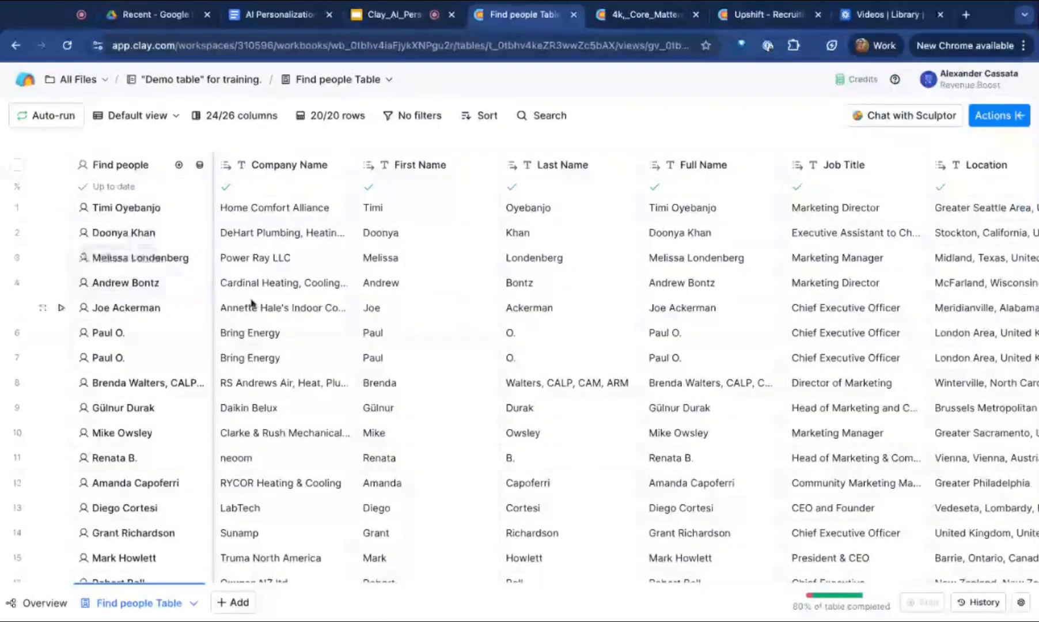
{"action": "scroll", "coordinate": [252, 303], "scroll_direction": "right", "scroll_amount": 2}
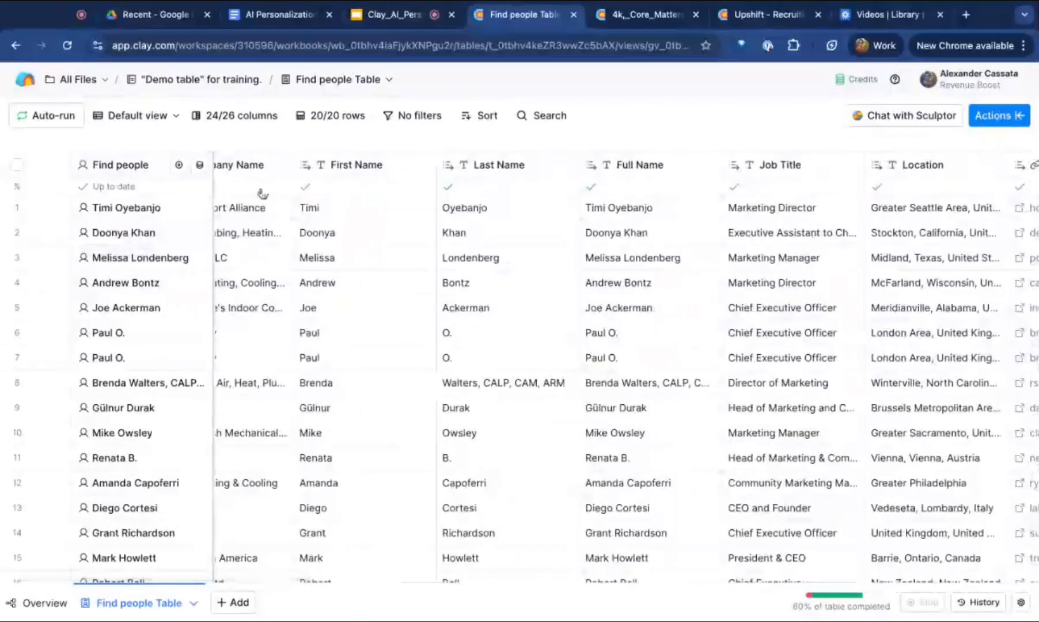
{"action": "scroll", "coordinate": [410, 310], "scroll_direction": "right", "scroll_amount": 2}
{"action": "scroll", "coordinate": [410, 310], "scroll_direction": "right", "scroll_amount": 5}
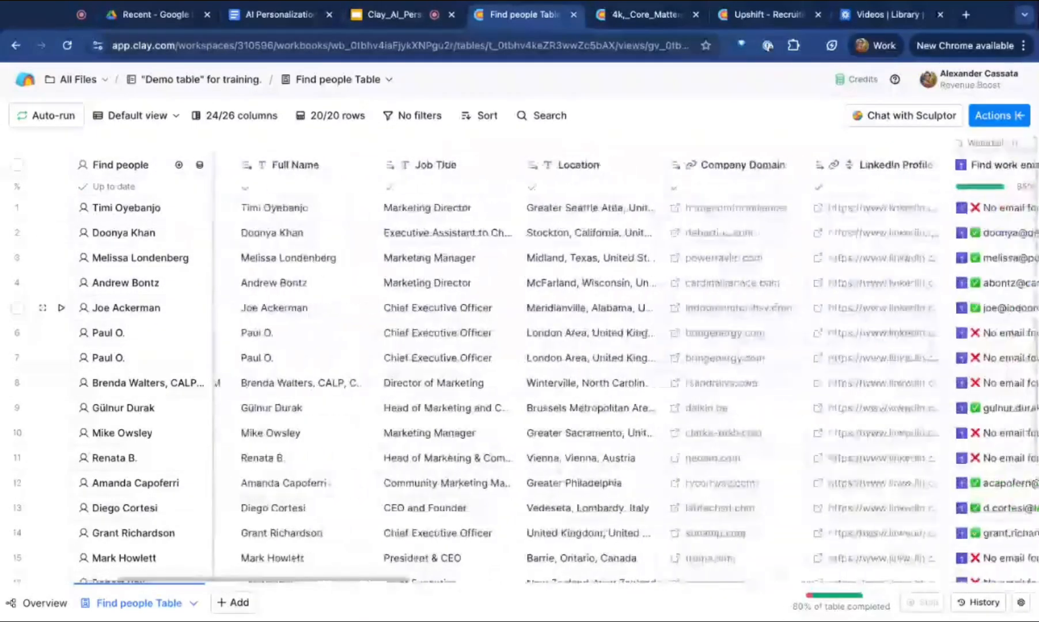
{"action": "scroll", "coordinate": [435, 302], "scroll_direction": "right", "scroll_amount": 5}
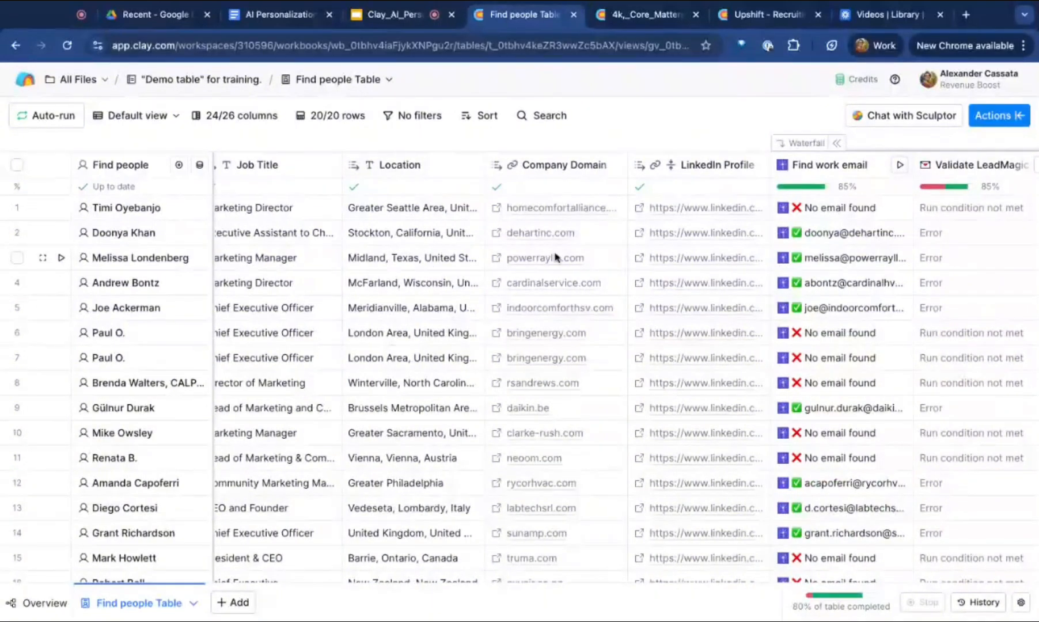
{"action": "scroll", "coordinate": [582, 337], "scroll_direction": "right", "scroll_amount": 4}
{"action": "scroll", "coordinate": [583, 337], "scroll_direction": "right", "scroll_amount": 8}
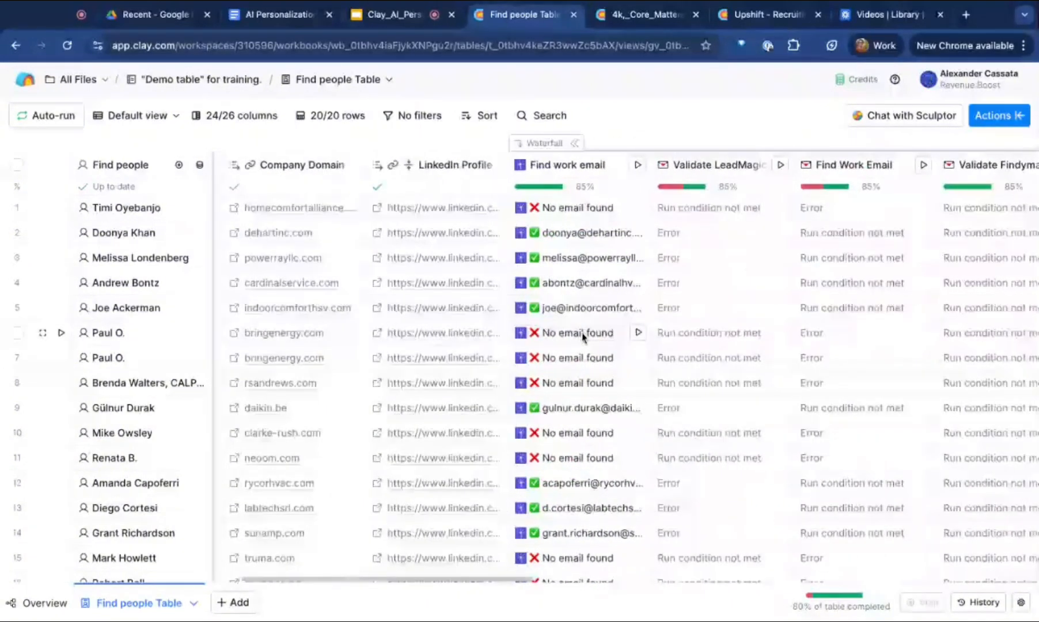
{"action": "scroll", "coordinate": [540, 269], "scroll_direction": "right", "scroll_amount": 20}
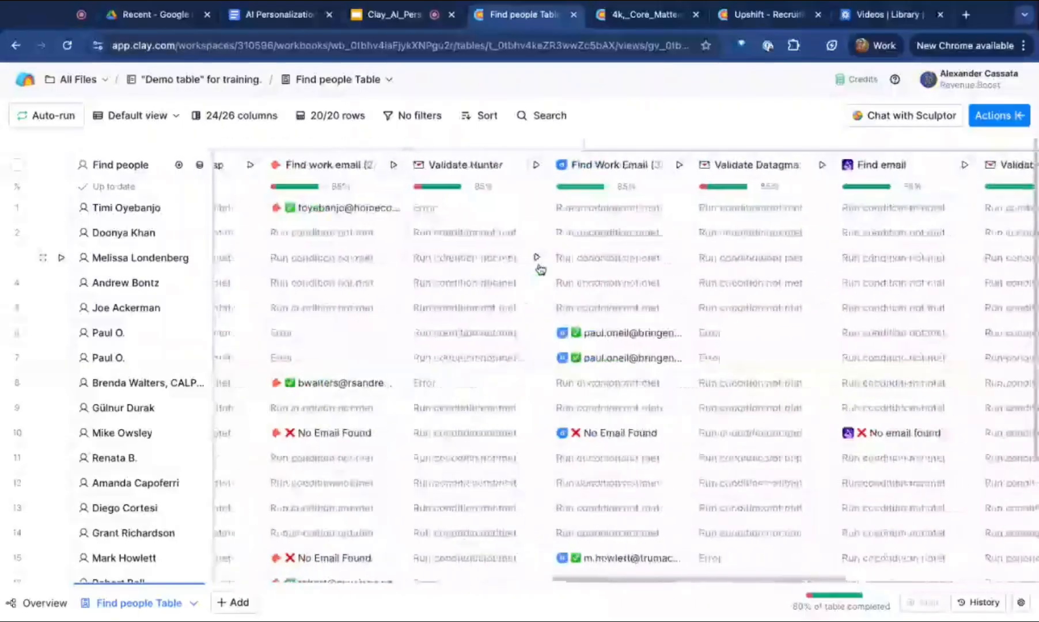
{"action": "scroll", "coordinate": [533, 257], "scroll_direction": "right", "scroll_amount": 6}
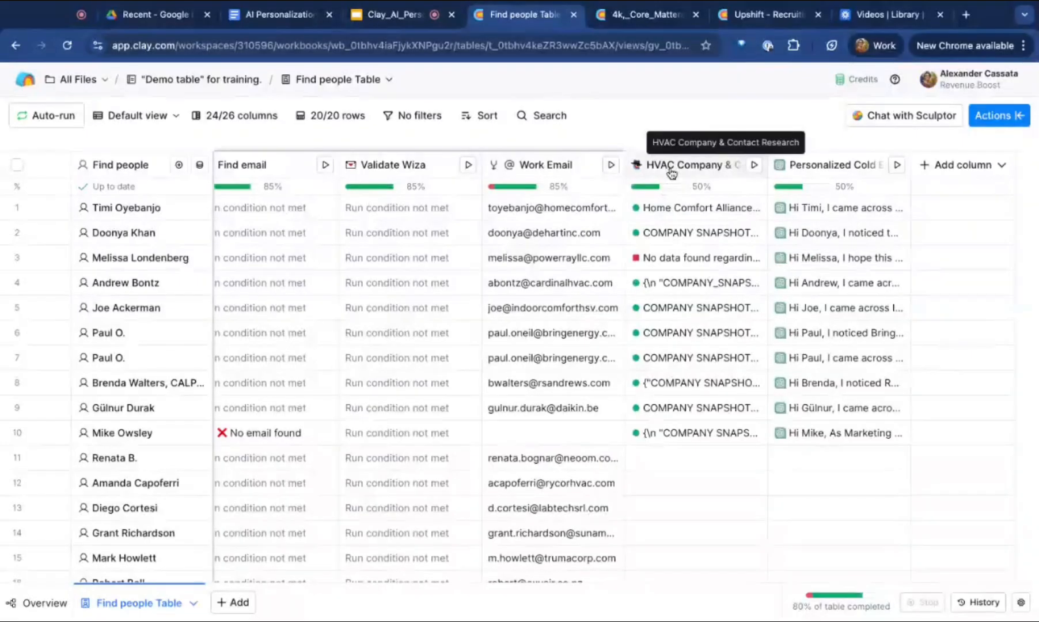
- Start a new Use AI column and examine the available use cases in its configuration, keeping Web research (Claygent)
{"action": "left_click", "coordinate": [956, 166]}
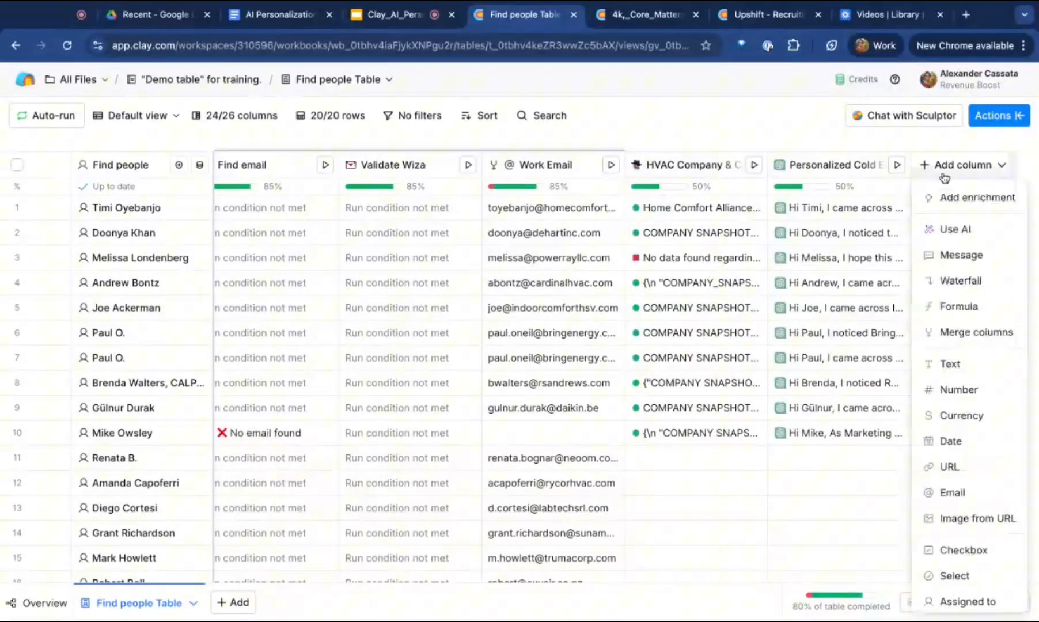
{"action": "left_click", "coordinate": [936, 230]}
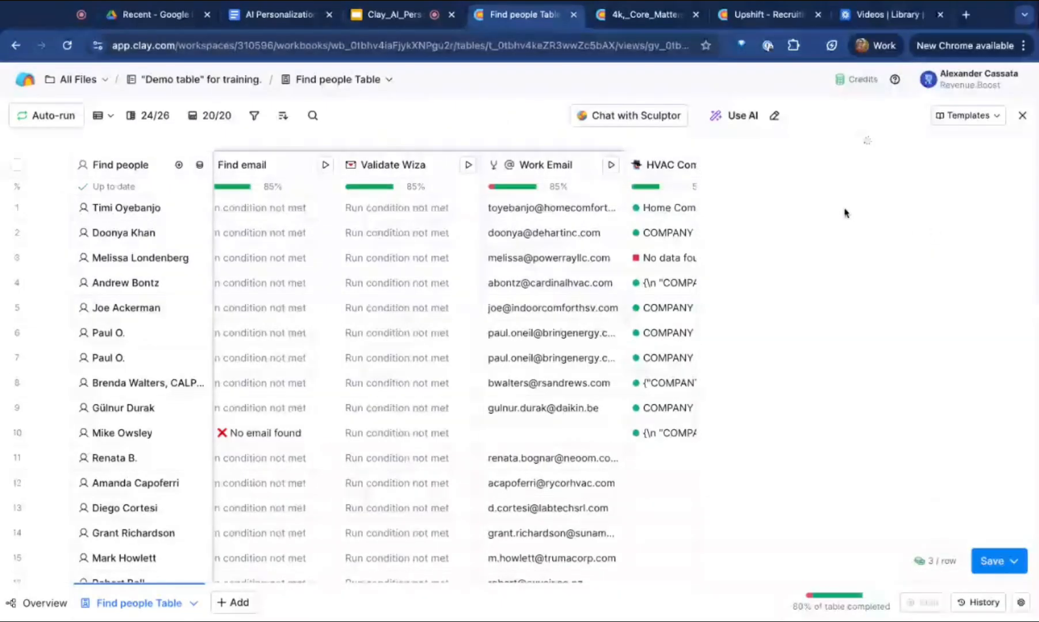
{"action": "left_click", "coordinate": [885, 154]}
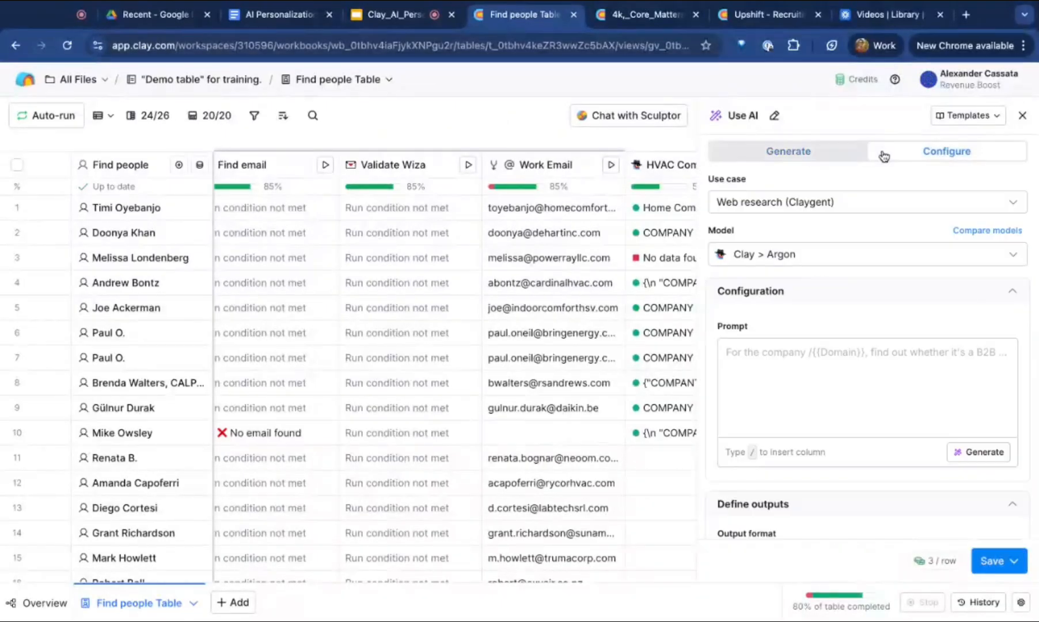
{"action": "left_click", "coordinate": [810, 205]}
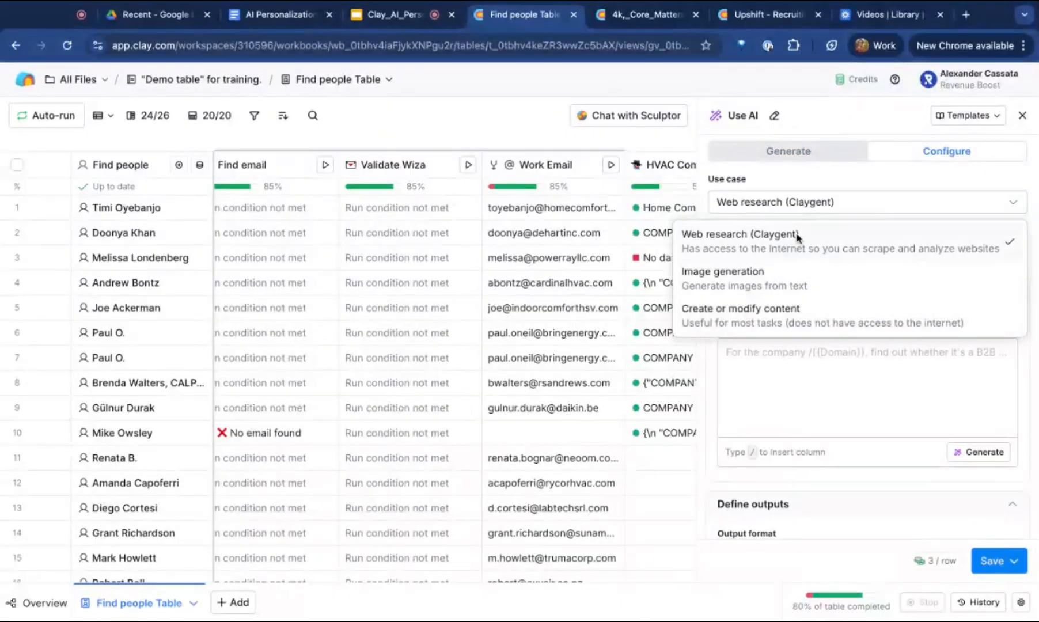
{"action": "left_click", "coordinate": [806, 206]}
{"action": "left_click", "coordinate": [806, 206]}
{"action": "left_click", "coordinate": [806, 206]}
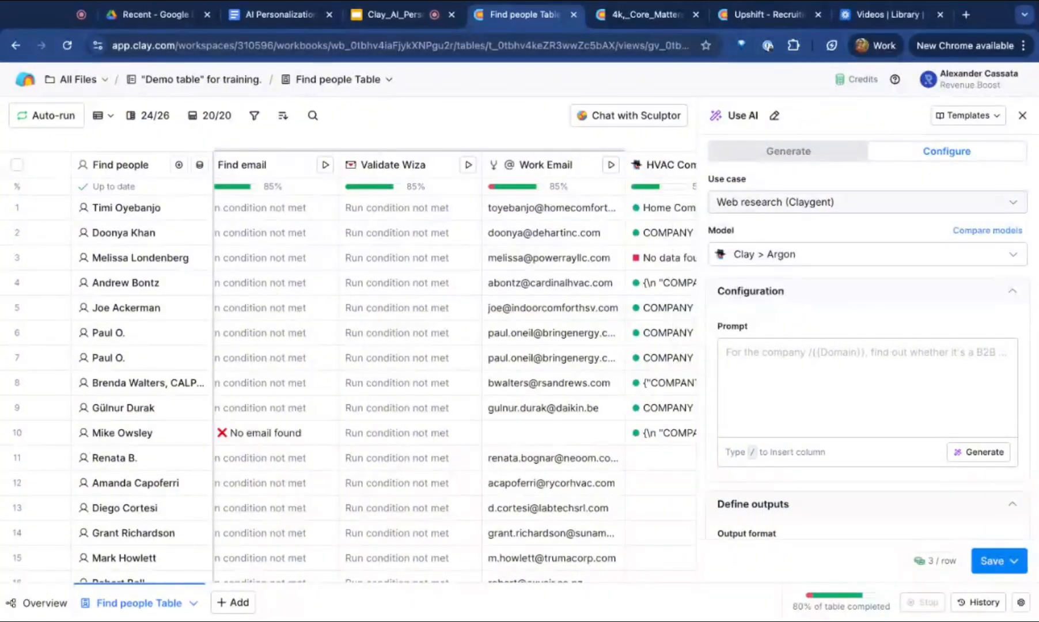
{"action": "left_click", "coordinate": [769, 203]}
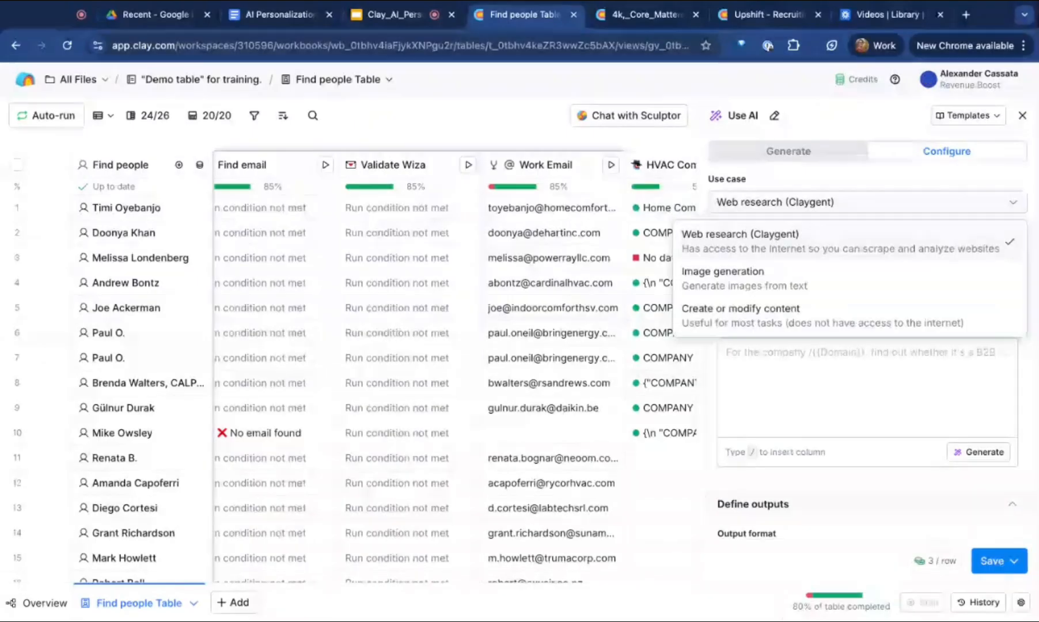
{"action": "left_click", "coordinate": [769, 204]}
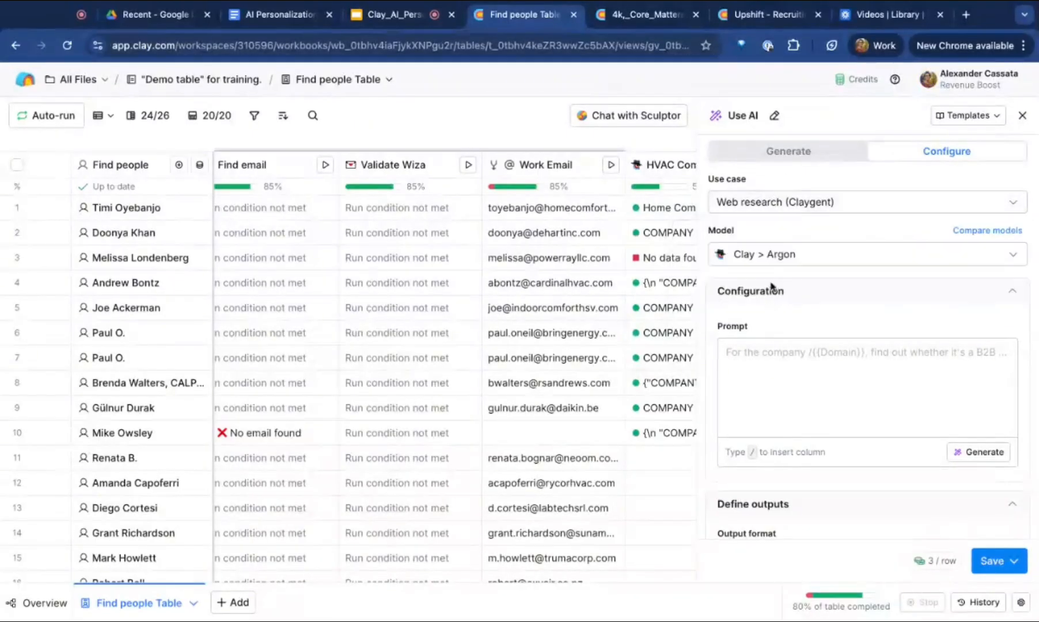
- Try the Create or modify content use case for the AI column, then close the configuration without saving
{"action": "left_click", "coordinate": [759, 353]}
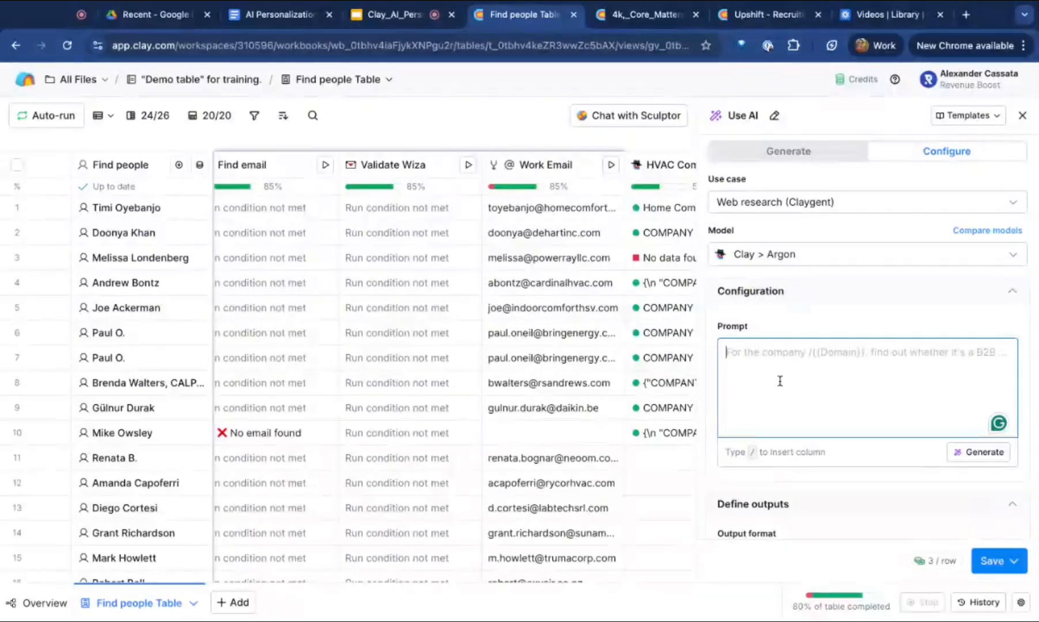
{"action": "left_click", "coordinate": [818, 205]}
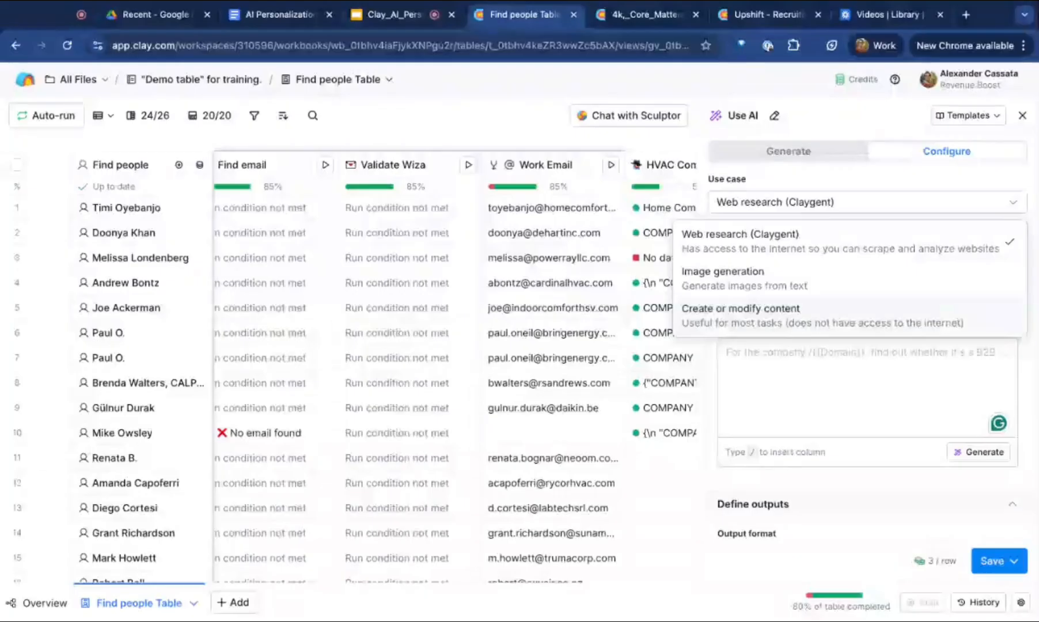
{"action": "left_click", "coordinate": [783, 314]}
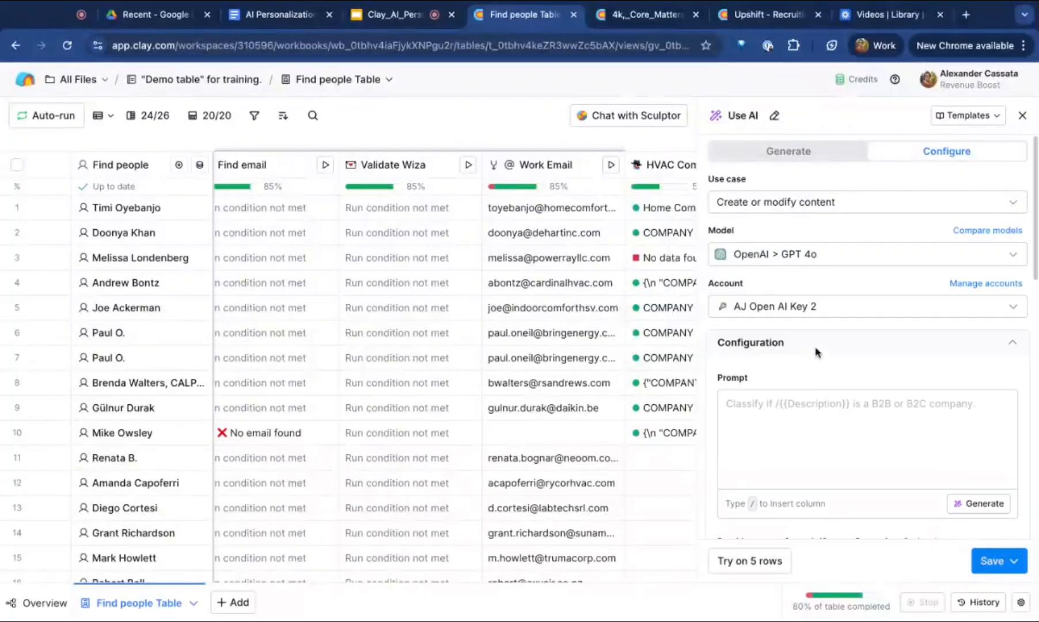
{"action": "left_click", "coordinate": [777, 422]}
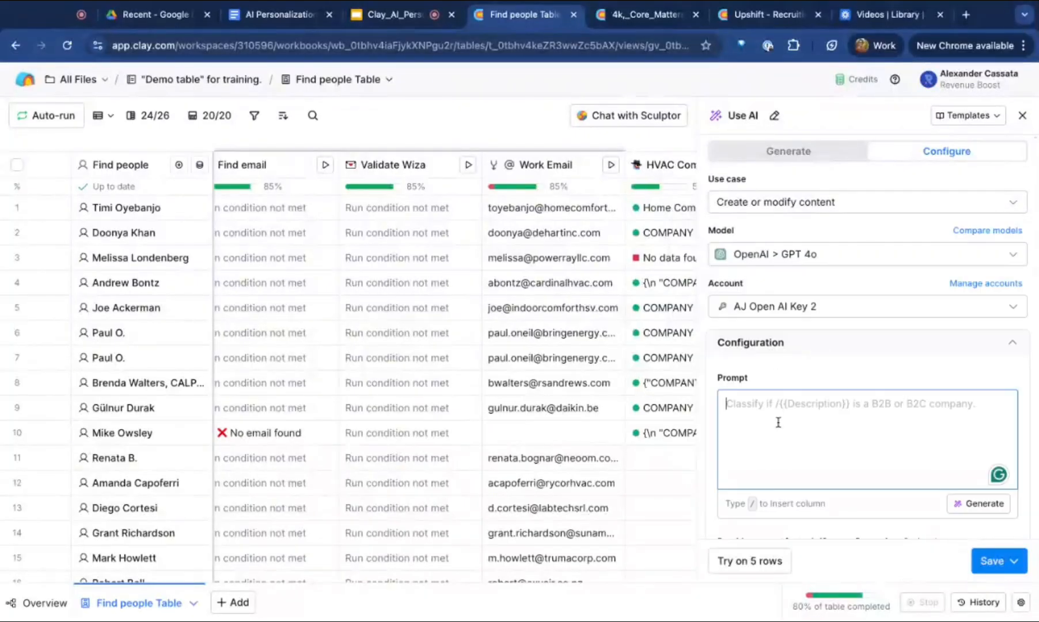
{"action": "left_click", "coordinate": [1022, 116]}
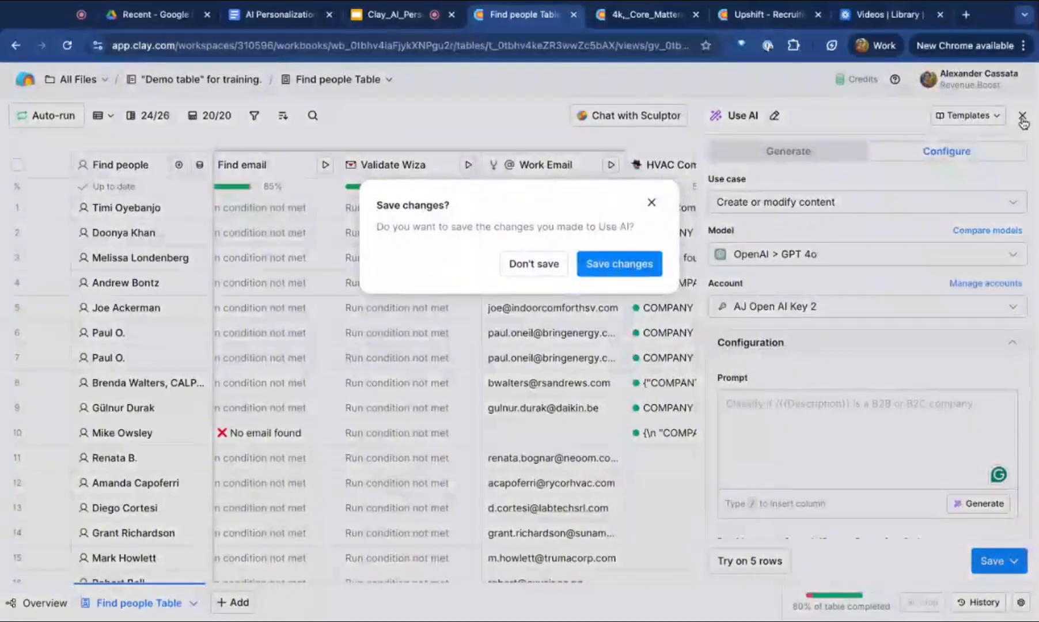
{"action": "left_click", "coordinate": [533, 264]}
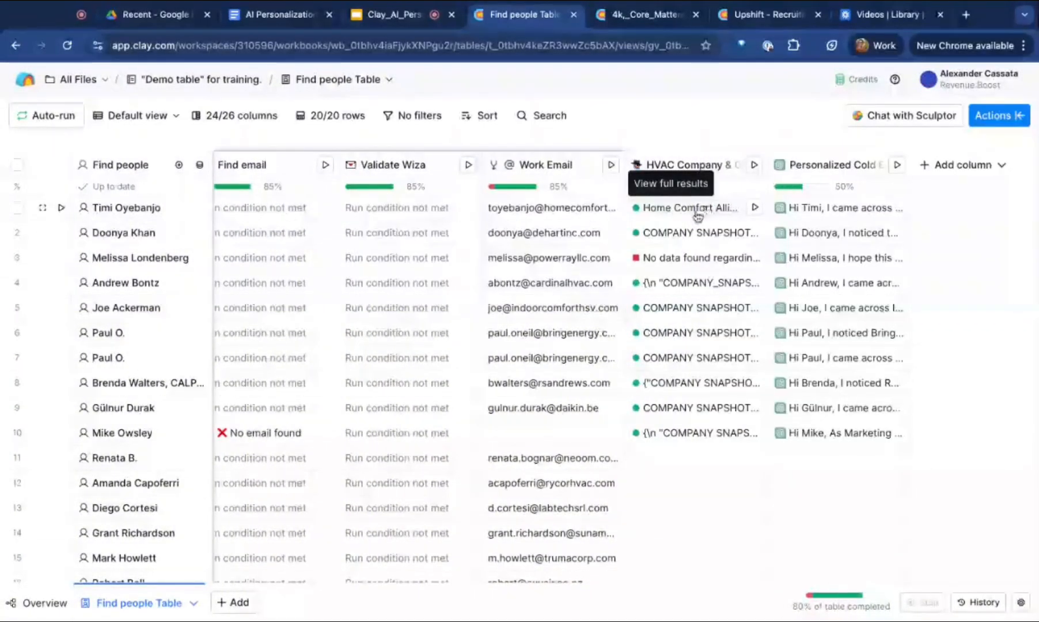
- Open the full HVAC Company & Contact Research result for row 4 and read through the response
{"action": "left_click", "coordinate": [662, 282]}
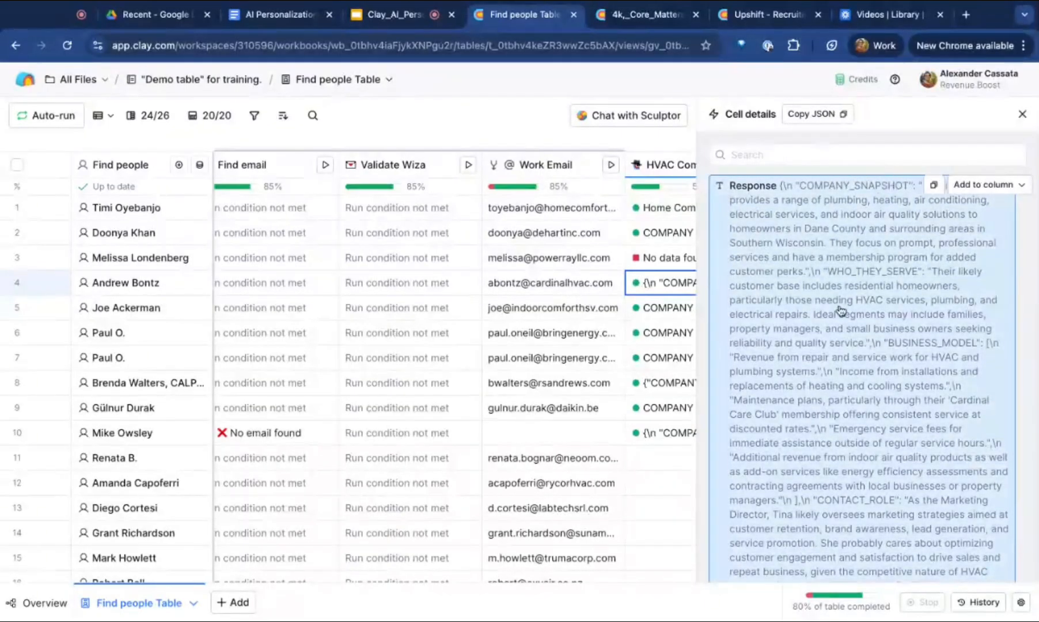
{"action": "scroll", "coordinate": [841, 313], "scroll_direction": "down", "scroll_amount": 1}
{"action": "scroll", "coordinate": [897, 357], "scroll_direction": "down", "scroll_amount": 10}
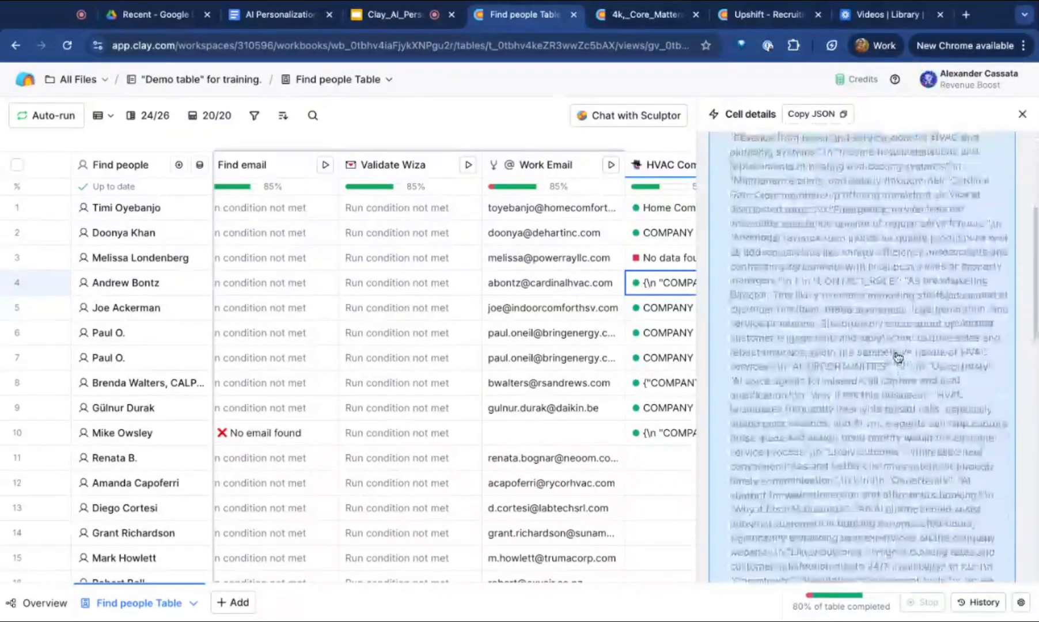
- Read the rest of row 4's HVAC research response through its final summary and reasoning, and close the cell details
{"action": "scroll", "coordinate": [875, 351], "scroll_direction": "down", "scroll_amount": 8}
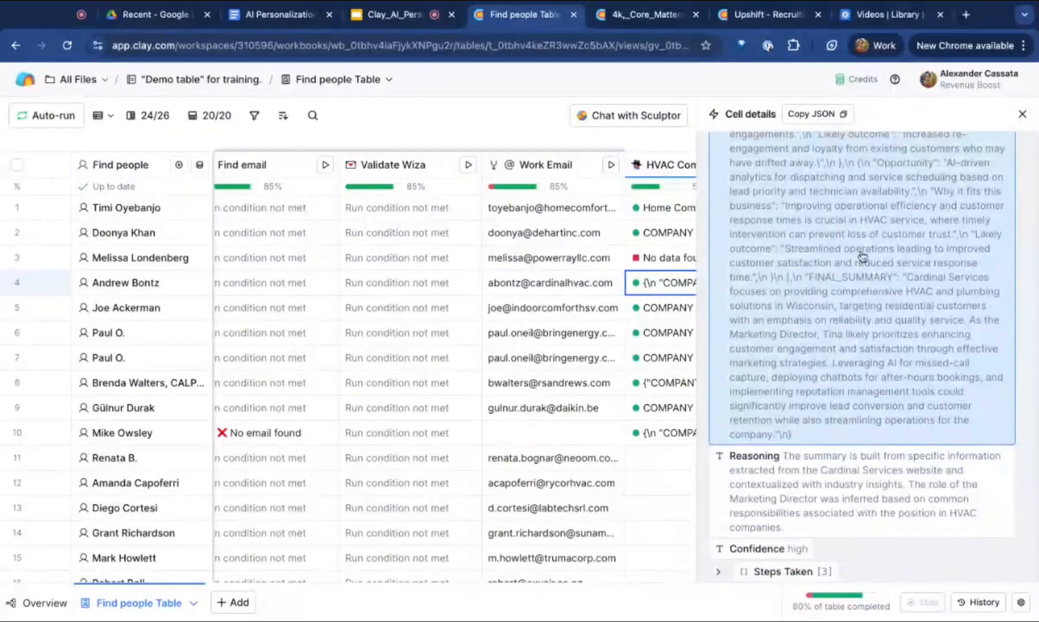
{"action": "scroll", "coordinate": [862, 262], "scroll_direction": "up", "scroll_amount": 6}
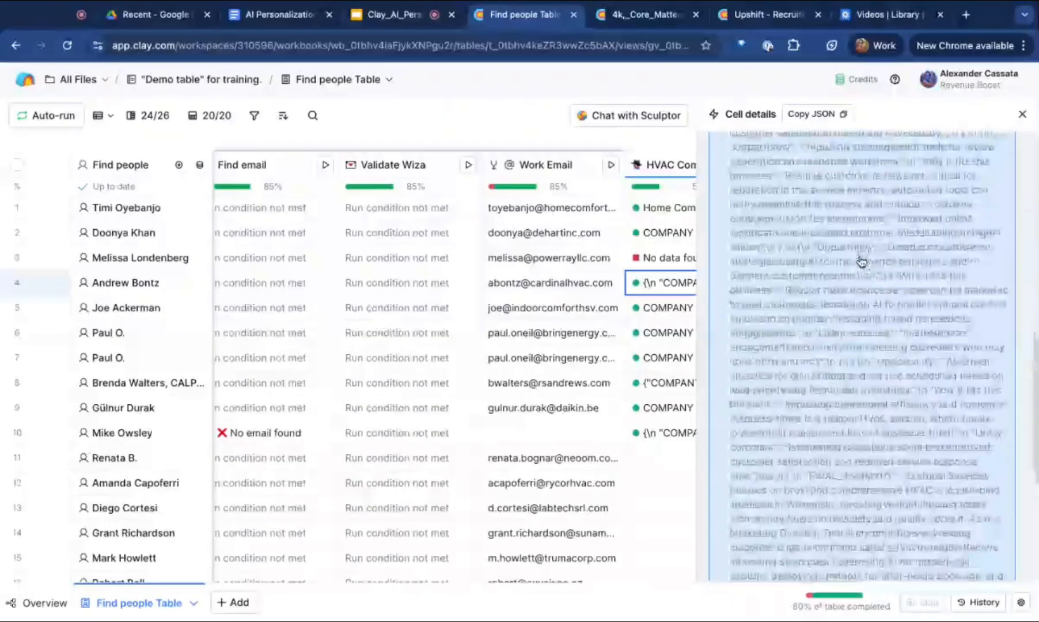
{"action": "scroll", "coordinate": [858, 260], "scroll_direction": "down", "scroll_amount": 5}
{"action": "scroll", "coordinate": [858, 262], "scroll_direction": "up", "scroll_amount": 10}
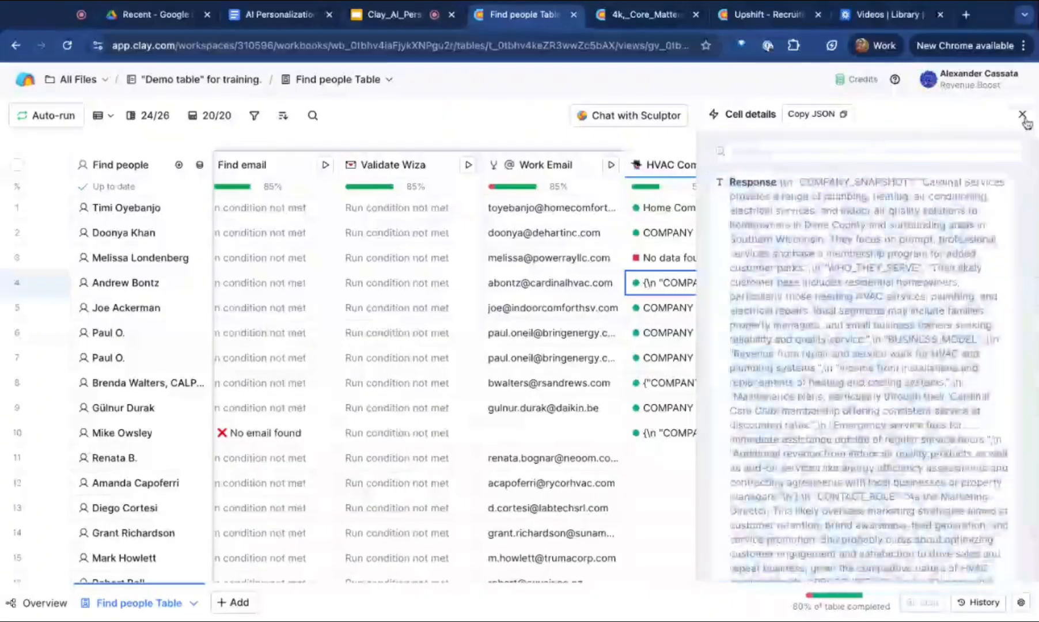
{"action": "left_click", "coordinate": [1022, 114]}
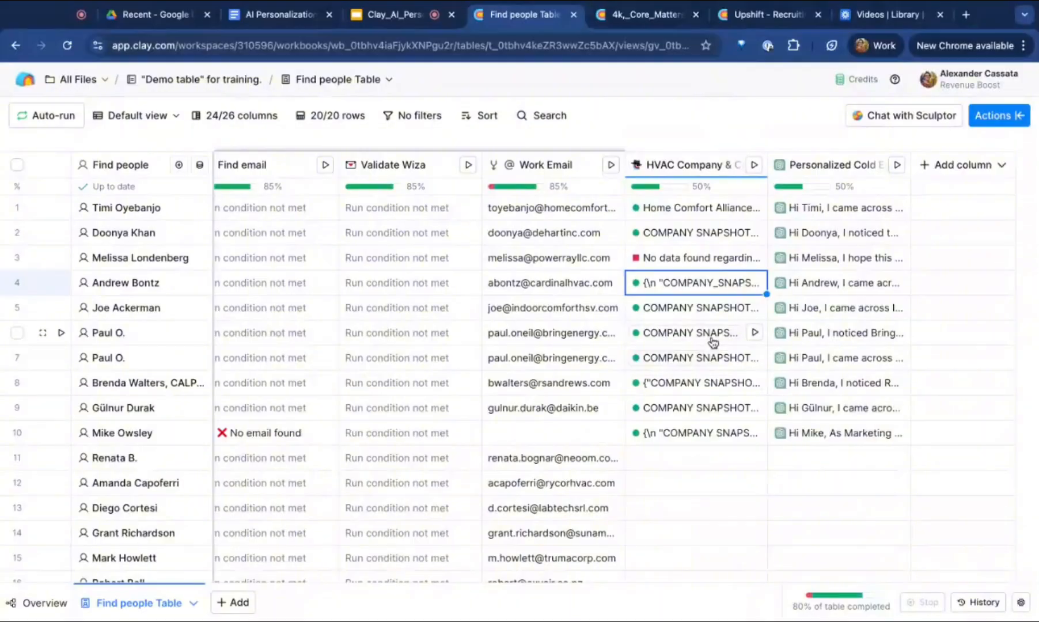
- Open the Personalized Cold Email column's configuration and review its model, prompt rules and inserted response and first_name inputs, closing it without changes
{"action": "left_click", "coordinate": [857, 171]}
{"action": "left_click", "coordinate": [714, 137]}
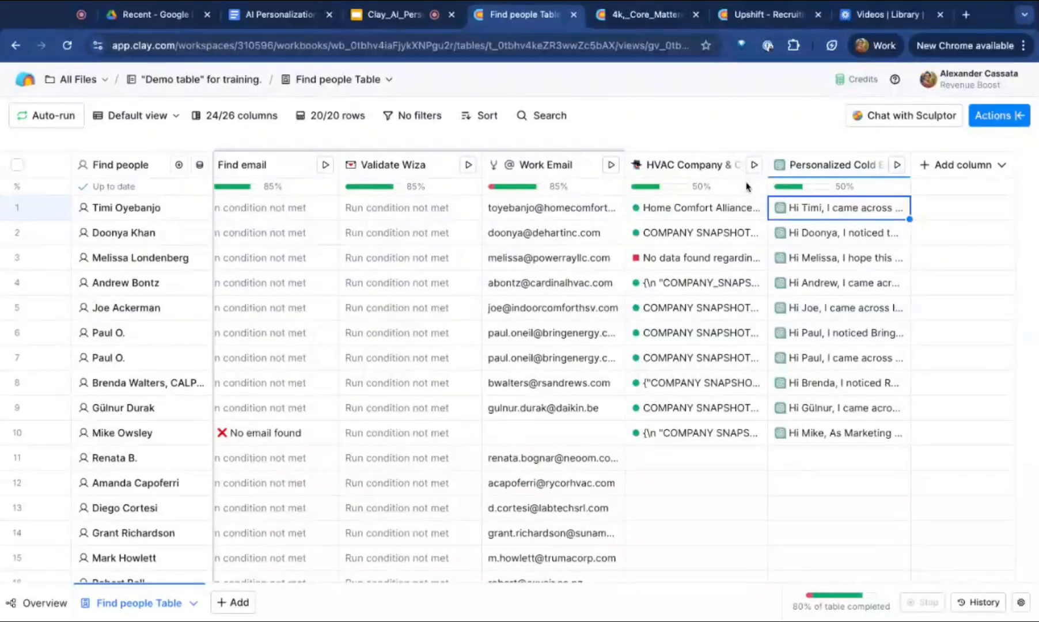
{"action": "left_click", "coordinate": [812, 166]}
{"action": "left_click", "coordinate": [813, 229]}
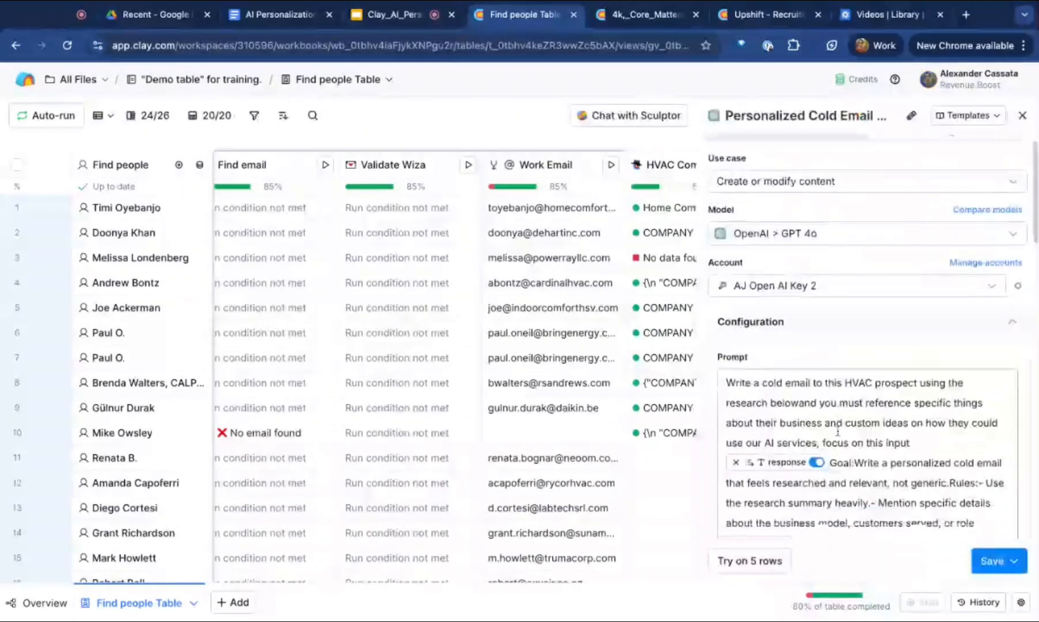
{"action": "scroll", "coordinate": [790, 441], "scroll_direction": "down", "scroll_amount": 1}
{"action": "mouse_move", "coordinate": [791, 442]}
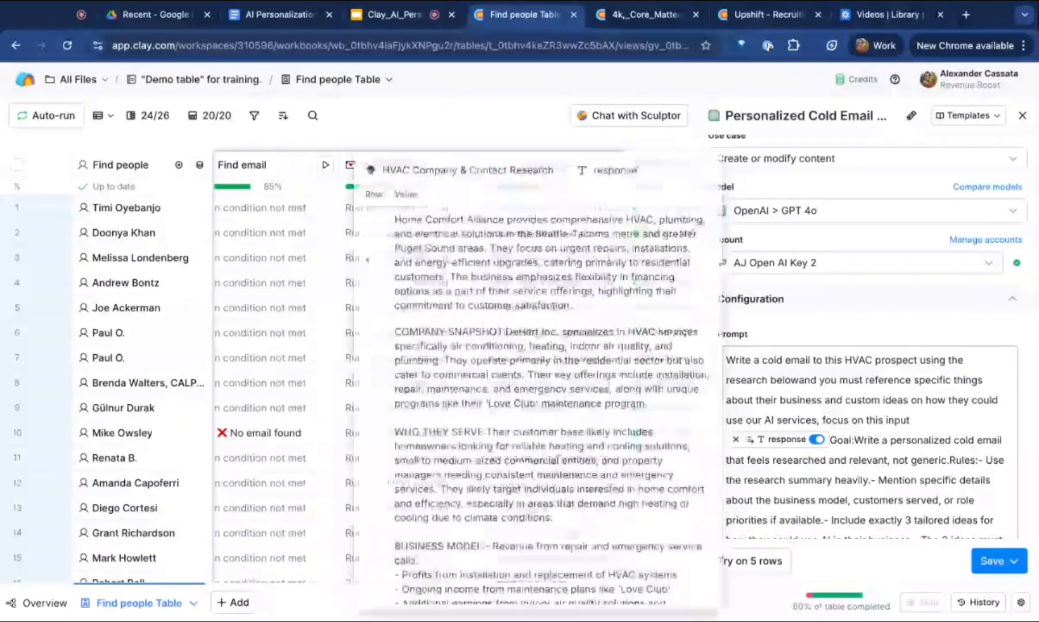
{"action": "scroll", "coordinate": [790, 413], "scroll_direction": "down", "scroll_amount": 2}
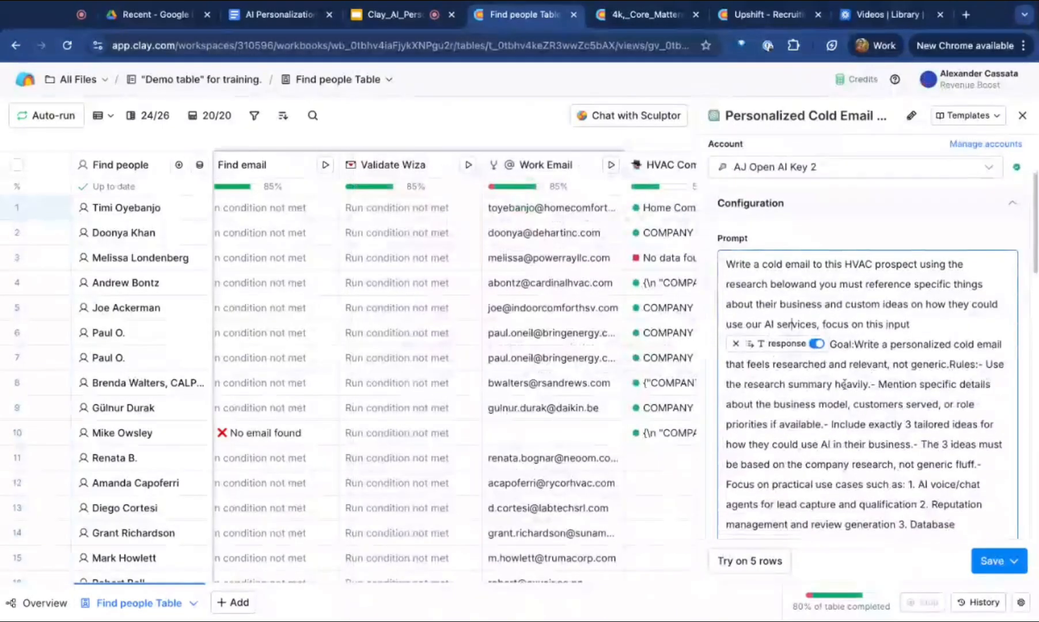
{"action": "scroll", "coordinate": [867, 328], "scroll_direction": "down", "scroll_amount": 5}
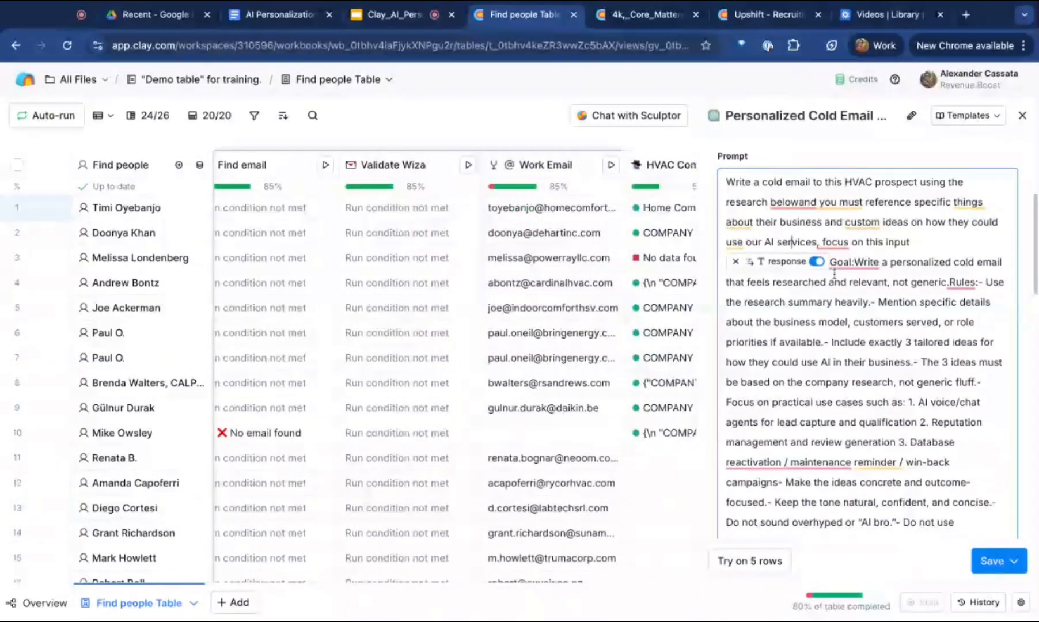
{"action": "scroll", "coordinate": [835, 271], "scroll_direction": "down", "scroll_amount": 3}
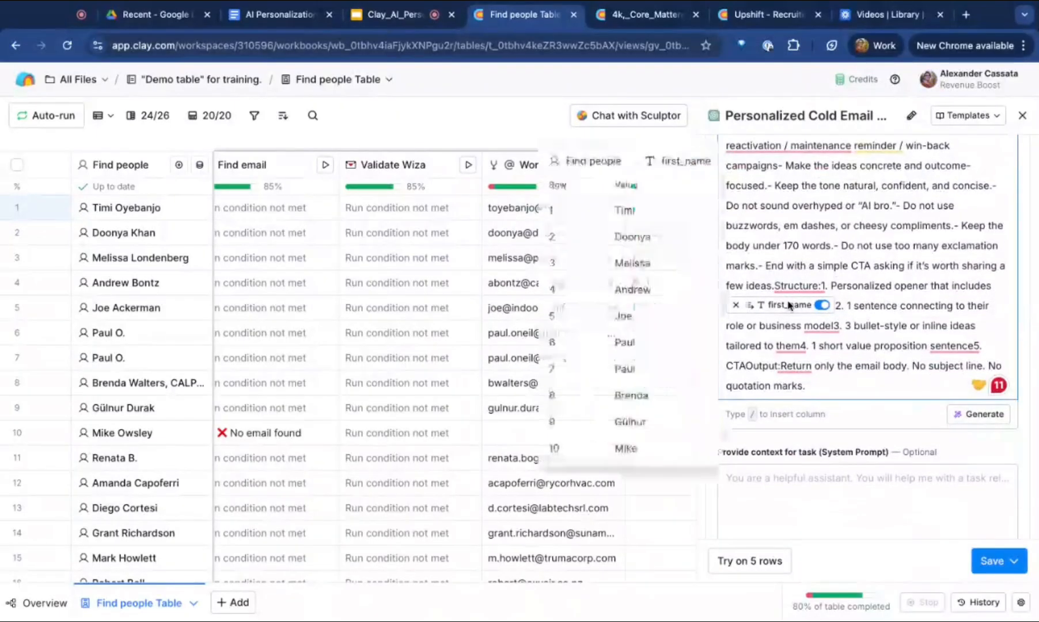
{"action": "left_click", "coordinate": [1022, 115]}
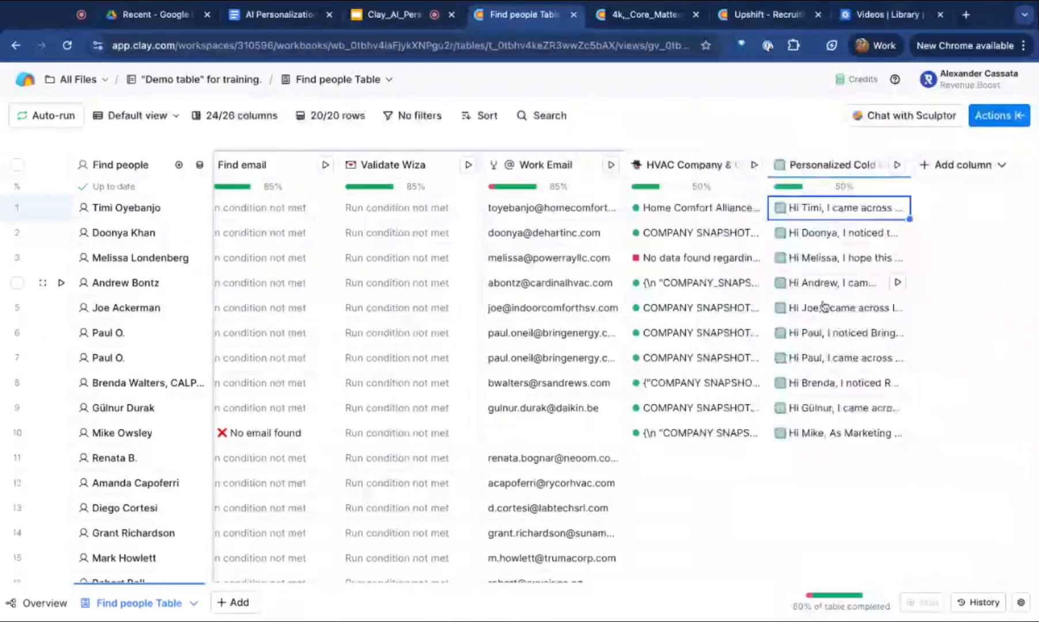
- Open row 1's personalized cold email result, copy its response text to the clipboard, and close the cell details
{"action": "left_click", "coordinate": [857, 215]}
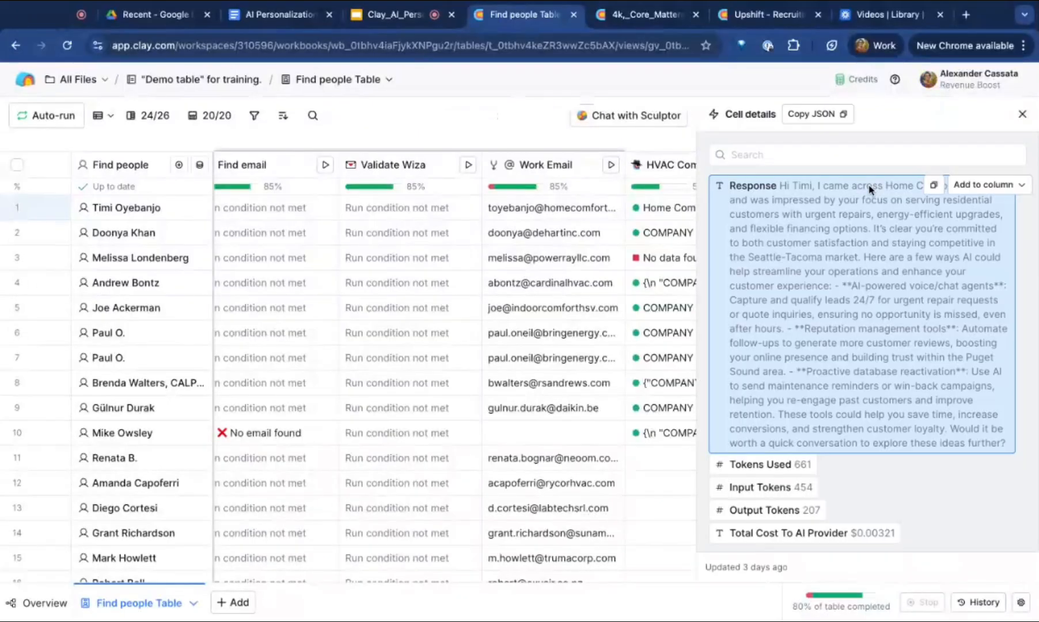
{"action": "left_click", "coordinate": [933, 185]}
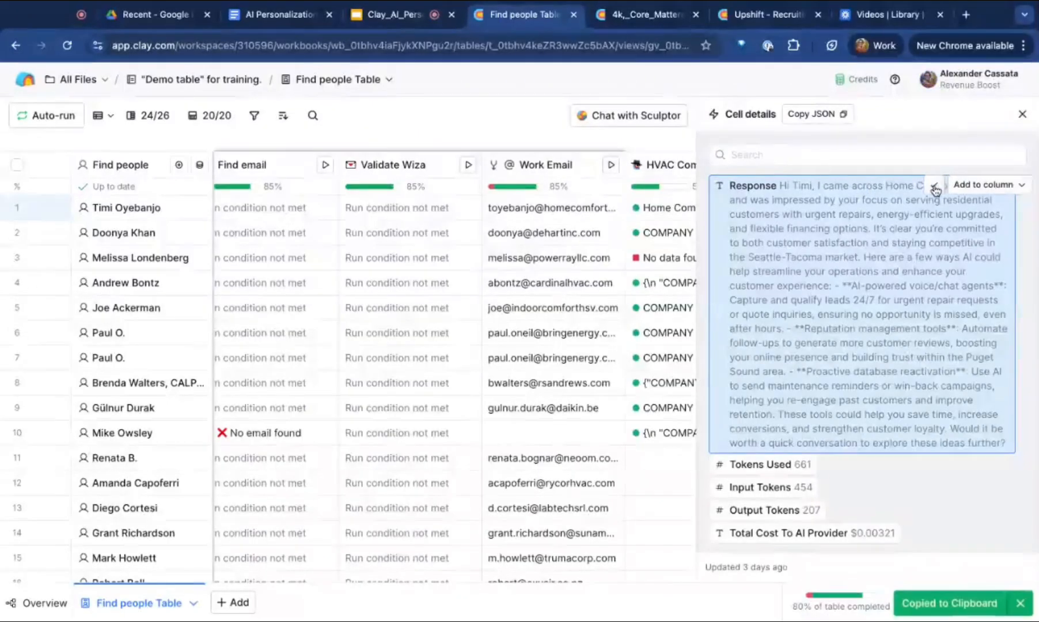
{"action": "key", "text": "super+Tab"}
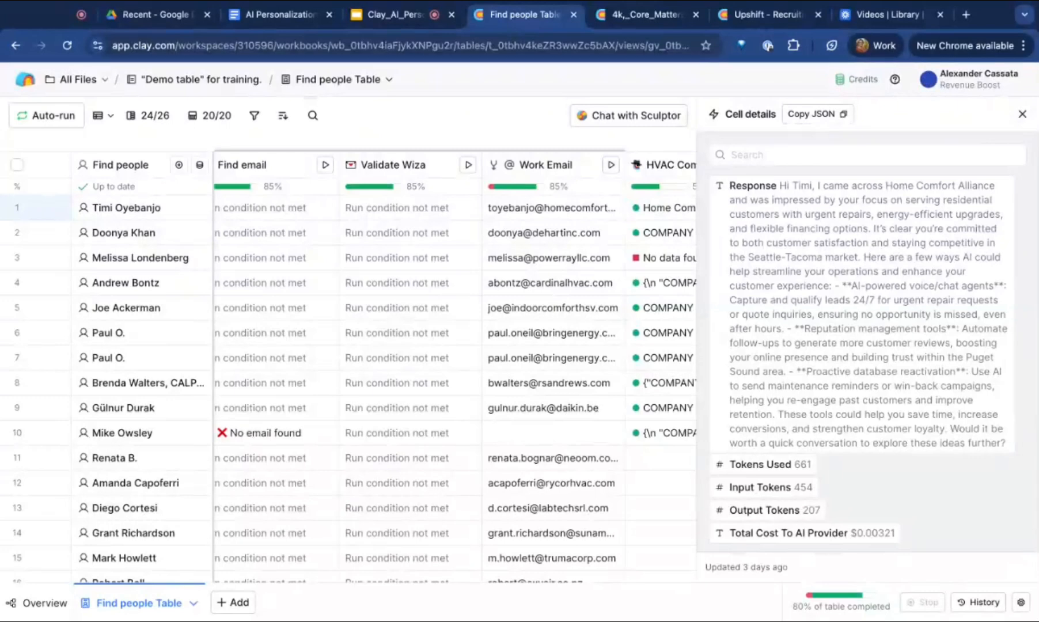
{"action": "left_click", "coordinate": [1022, 114]}
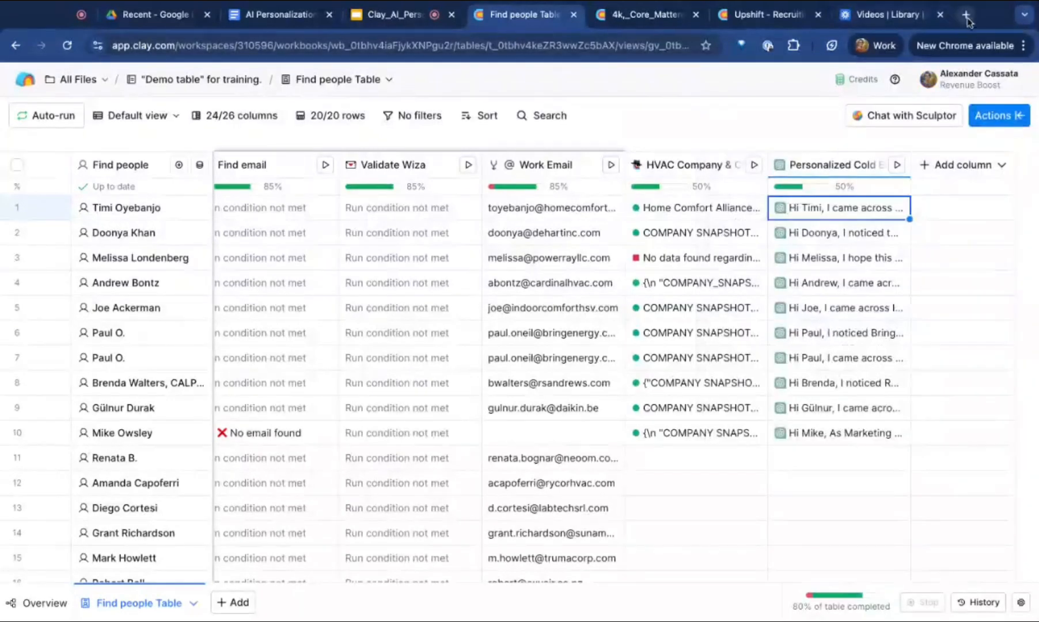
- Switch to ChatGPT in a new browser tab and open the "HVAC AI Campaign Strategy" chat
{"action": "key", "text": "ctrl+t"}
{"action": "type", "text": "chat"}
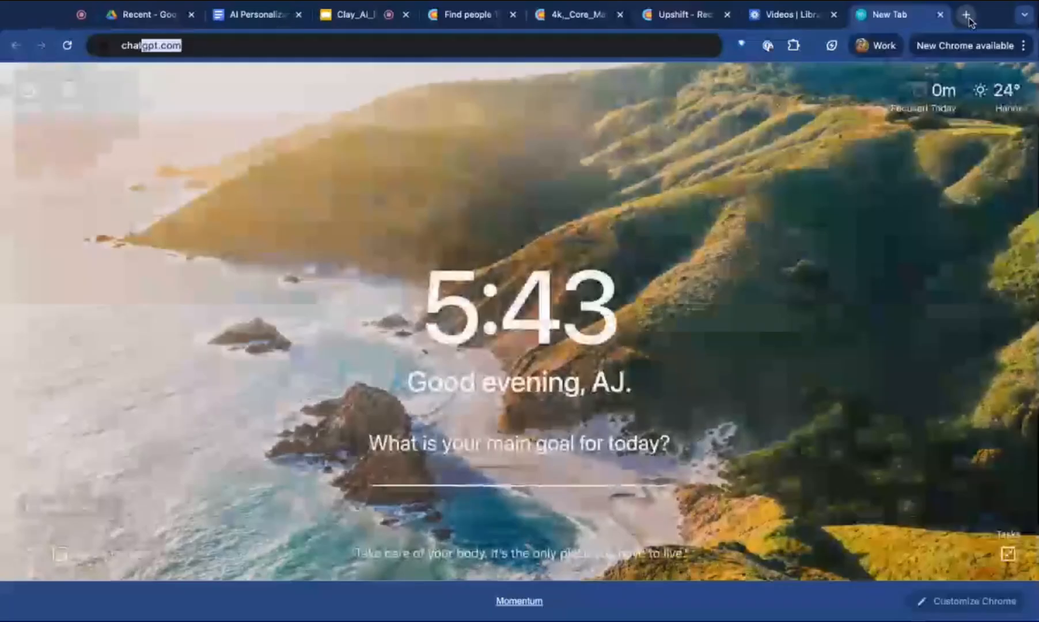
{"action": "key", "text": "Return"}
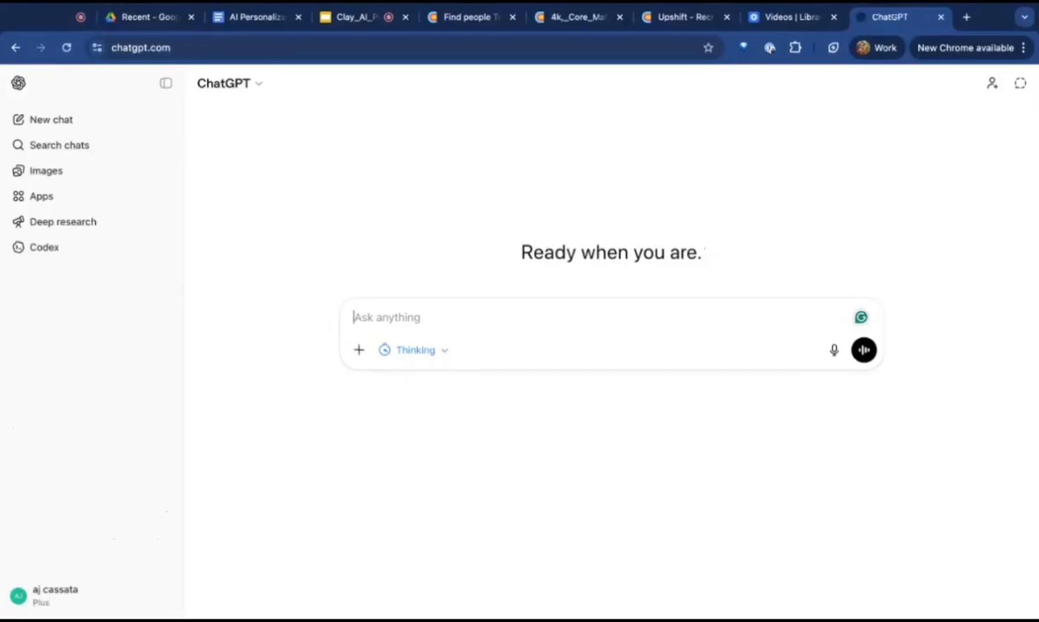
{"action": "scroll", "coordinate": [101, 266], "scroll_direction": "down", "scroll_amount": 10}
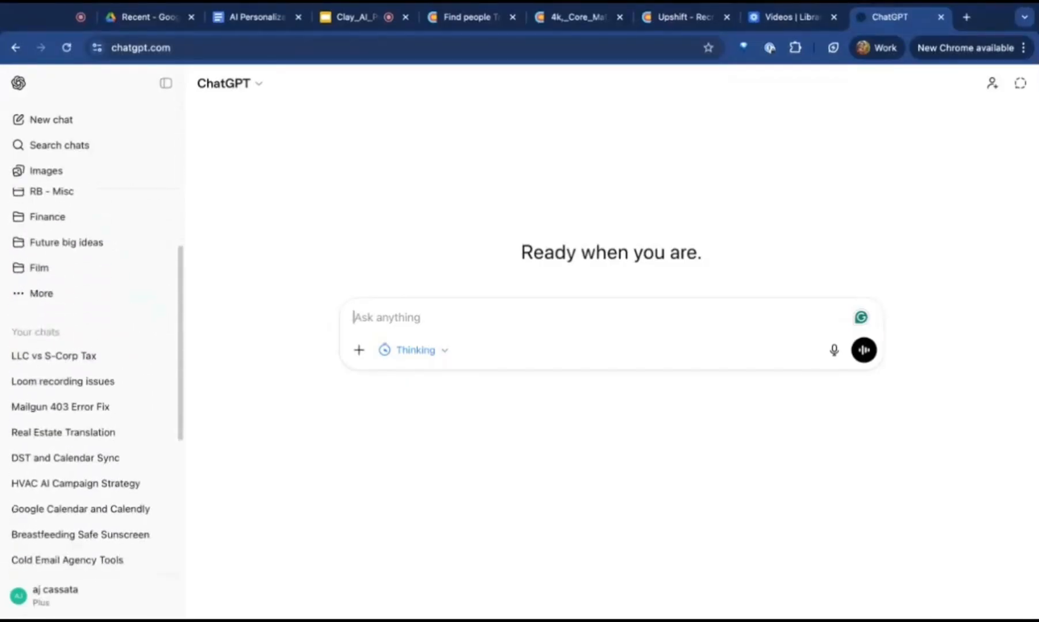
{"action": "scroll", "coordinate": [69, 339], "scroll_direction": "down", "scroll_amount": 2}
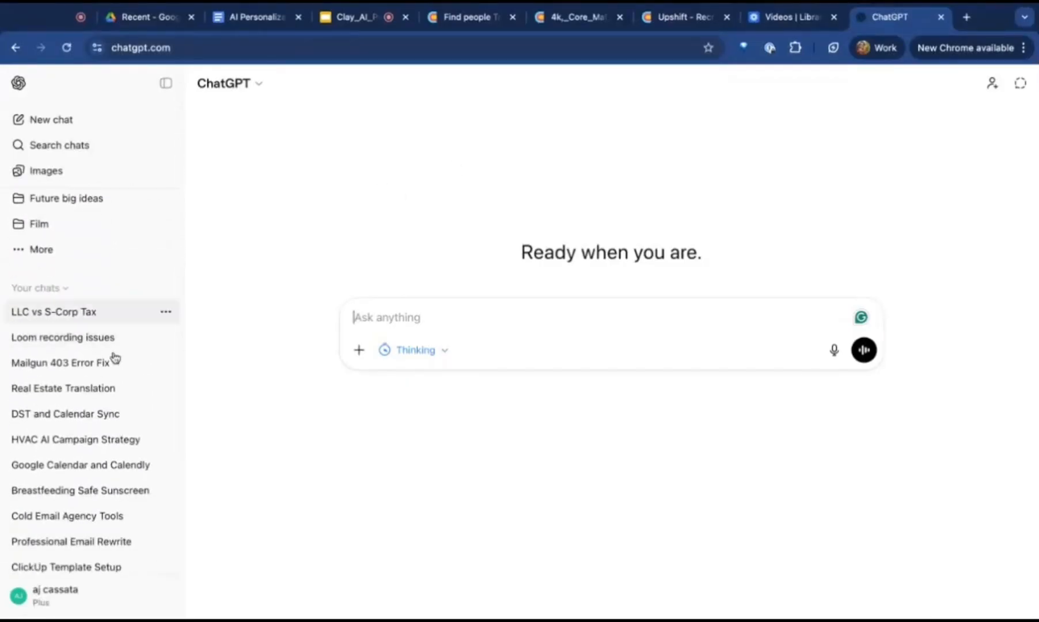
{"action": "scroll", "coordinate": [101, 397], "scroll_direction": "down", "scroll_amount": 3}
{"action": "left_click", "coordinate": [86, 390]}
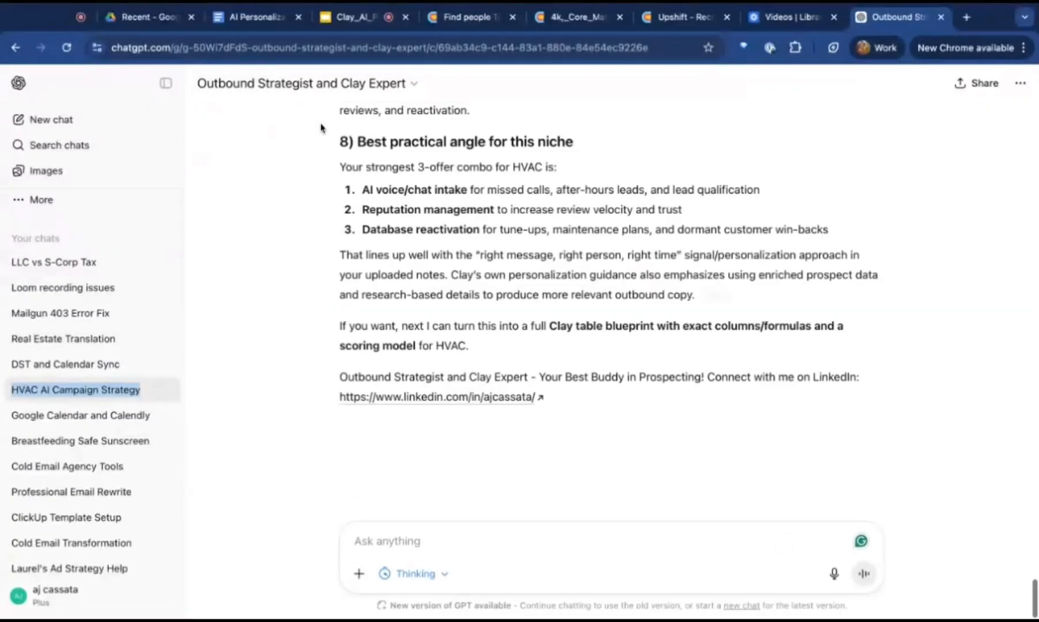
- Go back to the chat's opening request and examine the parts on the AI services, HVAC target businesses and Clay keyword list
{"action": "scroll", "coordinate": [523, 135], "scroll_direction": "up", "scroll_amount": 15}
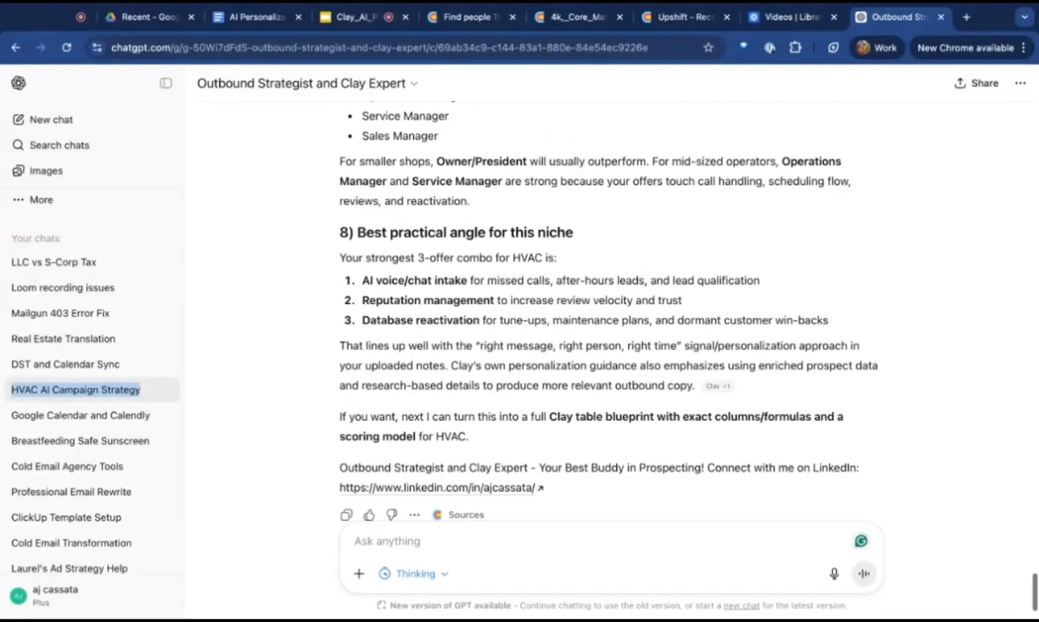
{"action": "left_click_drag", "start_coordinate": [523, 135], "coordinate": [628, 210]}
{"action": "left_click", "coordinate": [627, 211]}
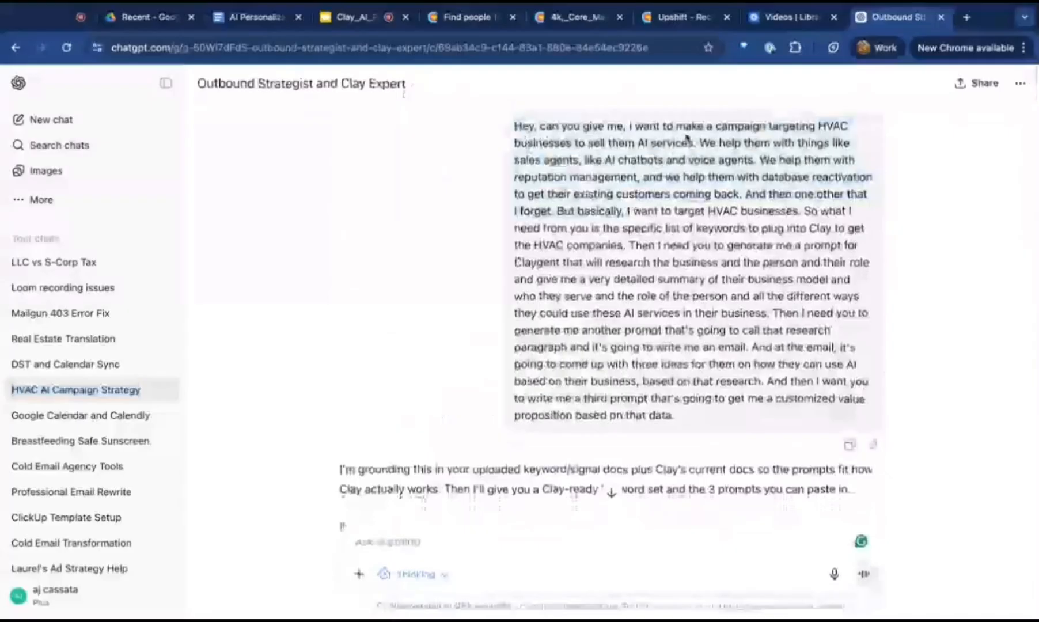
{"action": "mouse_move", "coordinate": [705, 125]}
{"action": "left_mouse_down"}
{"action": "mouse_move", "coordinate": [823, 127]}
{"action": "mouse_move", "coordinate": [697, 143]}
{"action": "mouse_move", "coordinate": [756, 160]}
{"action": "left_mouse_up"}
{"action": "left_click", "coordinate": [697, 143]}
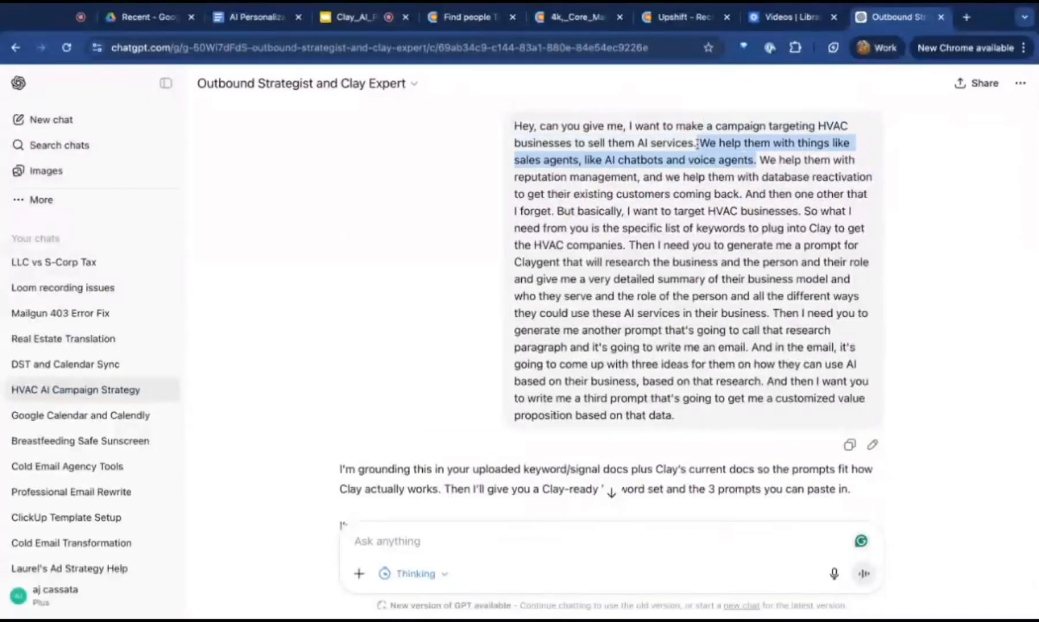
{"action": "mouse_move", "coordinate": [554, 211]}
{"action": "left_mouse_down"}
{"action": "mouse_move", "coordinate": [591, 228]}
{"action": "mouse_move", "coordinate": [581, 228]}
{"action": "left_mouse_up"}
{"action": "left_click", "coordinate": [582, 228]}
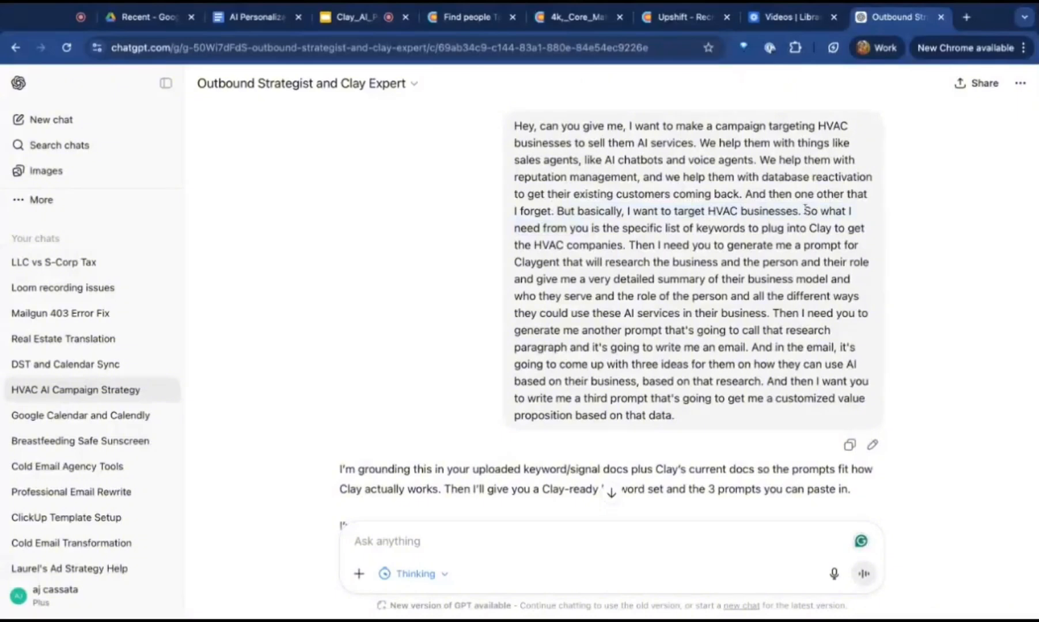
{"action": "left_click_drag", "start_coordinate": [805, 210], "coordinate": [628, 245]}
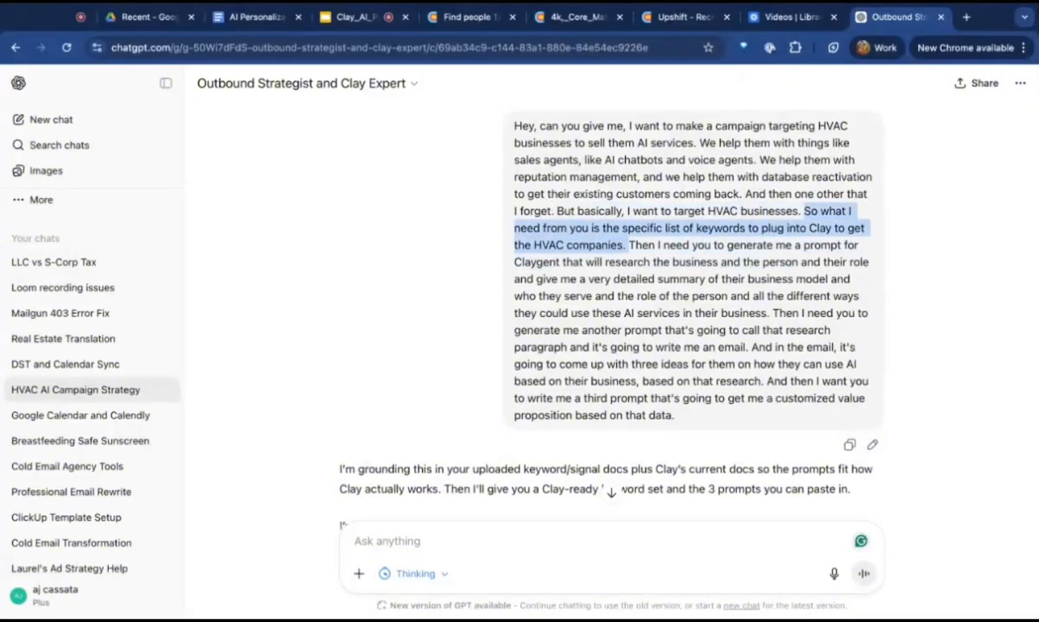
{"action": "left_click", "coordinate": [627, 245]}
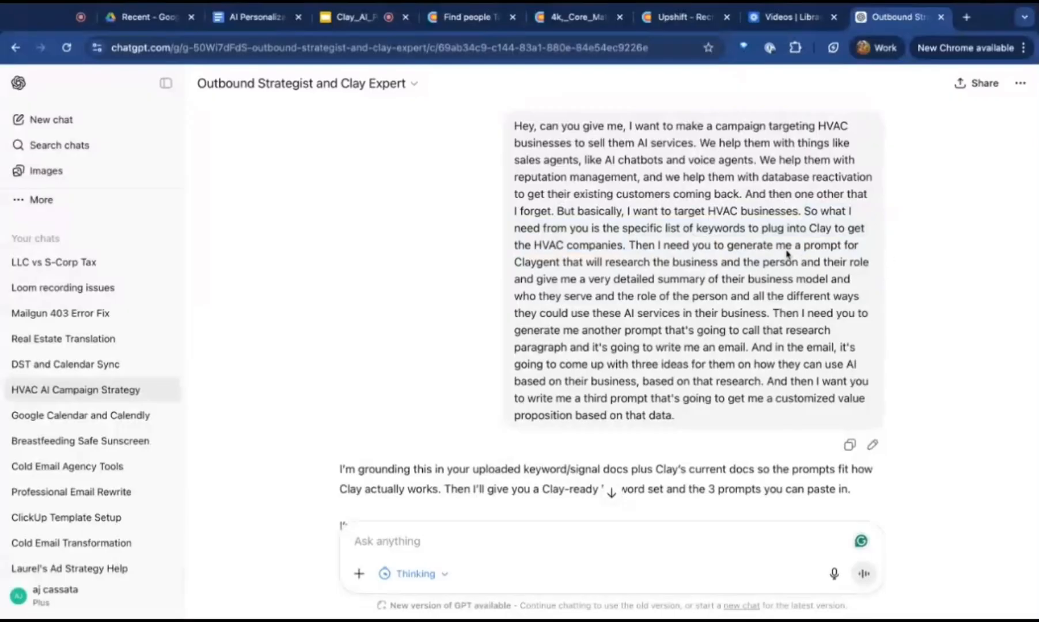
- Examine the request's instructions for a Claygent research prompt and a second prompt that writes an email with three AI ideas
{"action": "scroll", "coordinate": [662, 252], "scroll_direction": "down", "scroll_amount": 1}
{"action": "left_click_drag", "start_coordinate": [629, 210], "coordinate": [710, 262]}
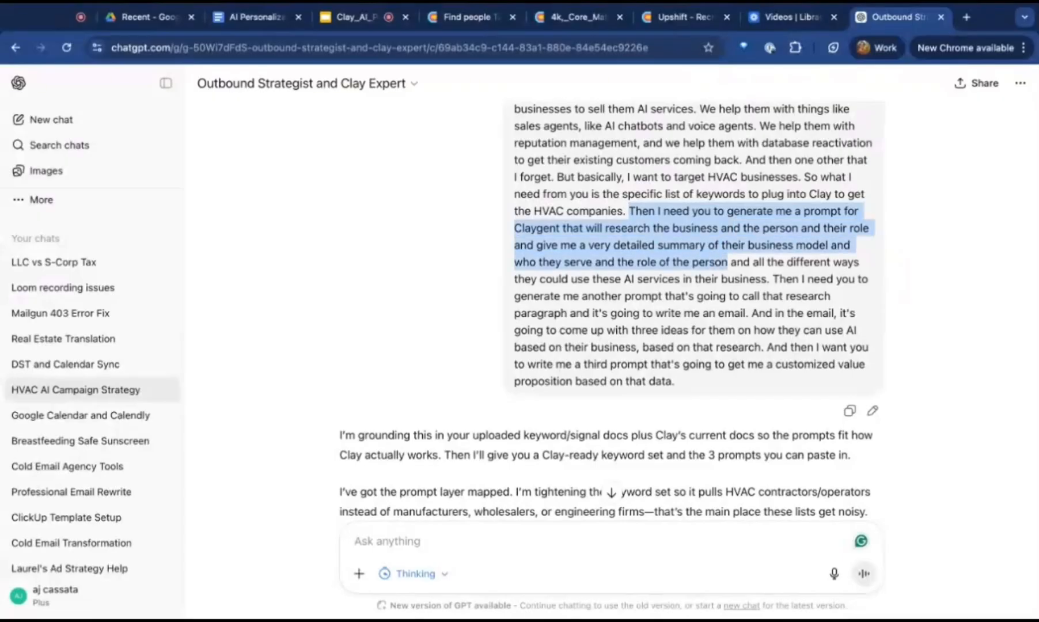
{"action": "left_click", "coordinate": [757, 275]}
{"action": "left_click_drag", "start_coordinate": [771, 279], "coordinate": [760, 347]}
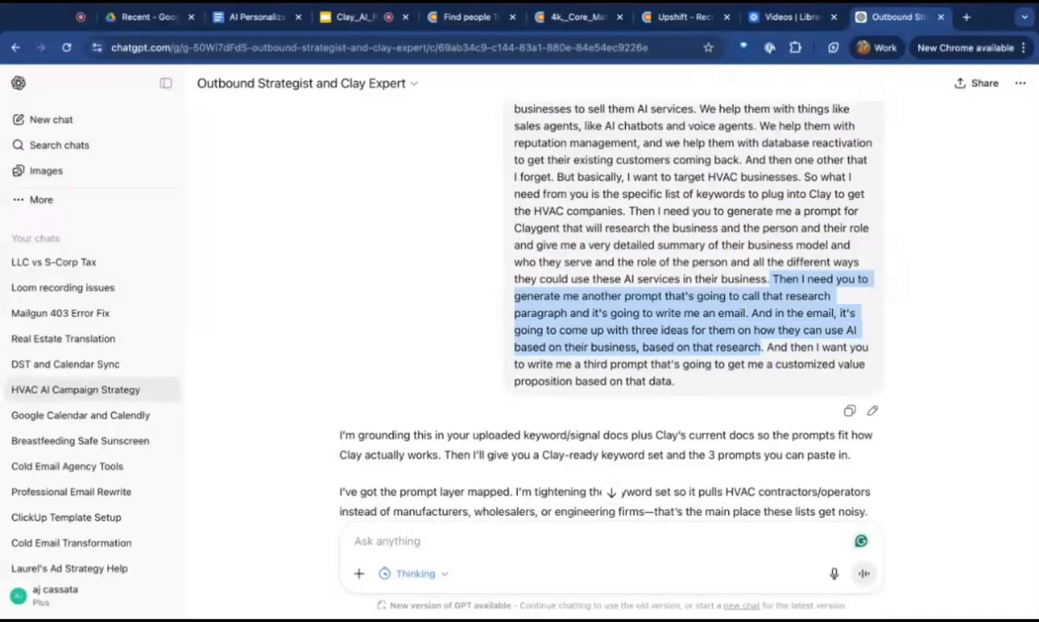
{"action": "left_click", "coordinate": [760, 347]}
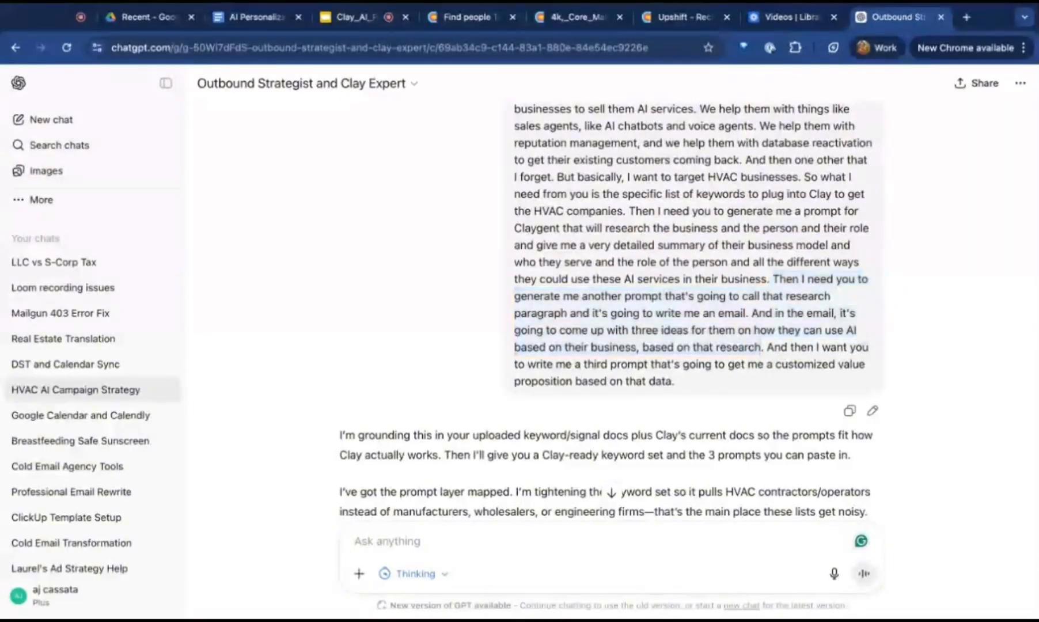
- Look through the reply's HVAC keywords, exclusion keywords, enrichment order and personalization recipe
{"action": "scroll", "coordinate": [751, 341], "scroll_direction": "down", "scroll_amount": 15}
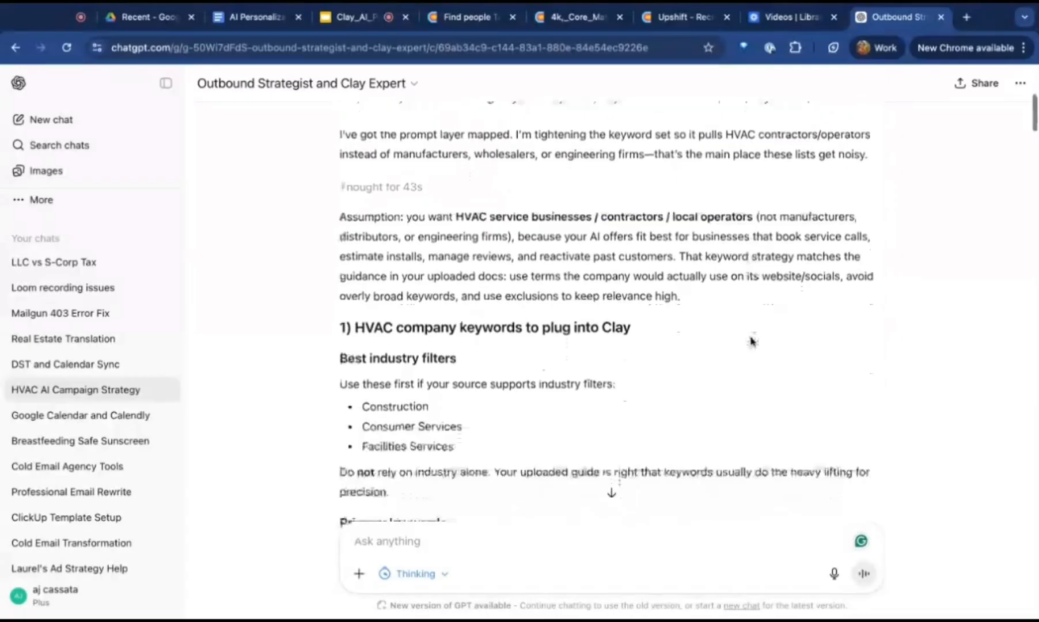
{"action": "scroll", "coordinate": [610, 311], "scroll_direction": "down", "scroll_amount": 20}
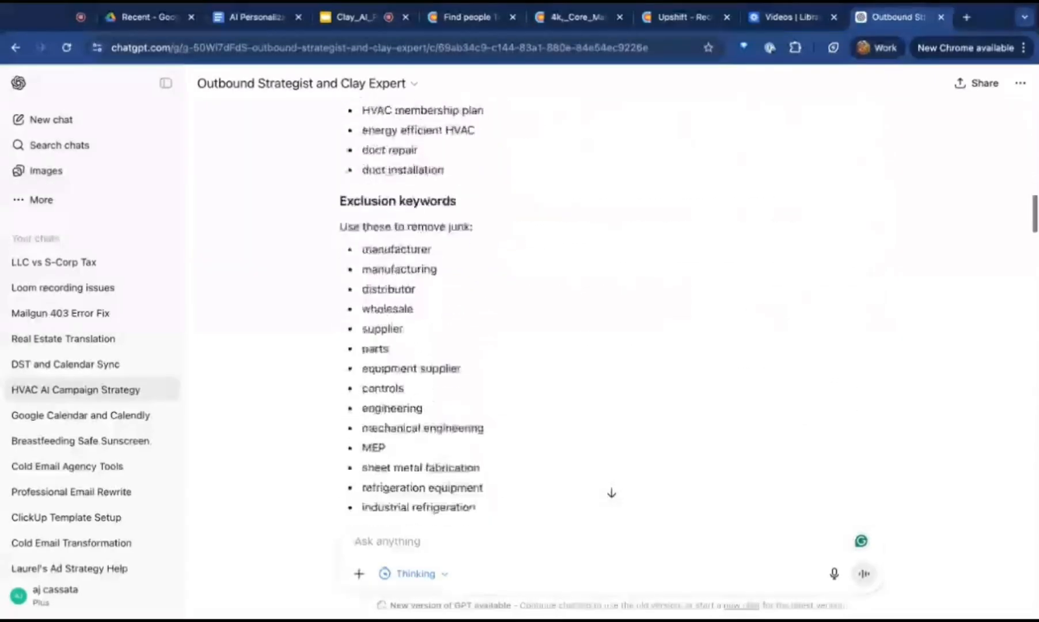
{"action": "scroll", "coordinate": [610, 311], "scroll_direction": "down", "scroll_amount": 20}
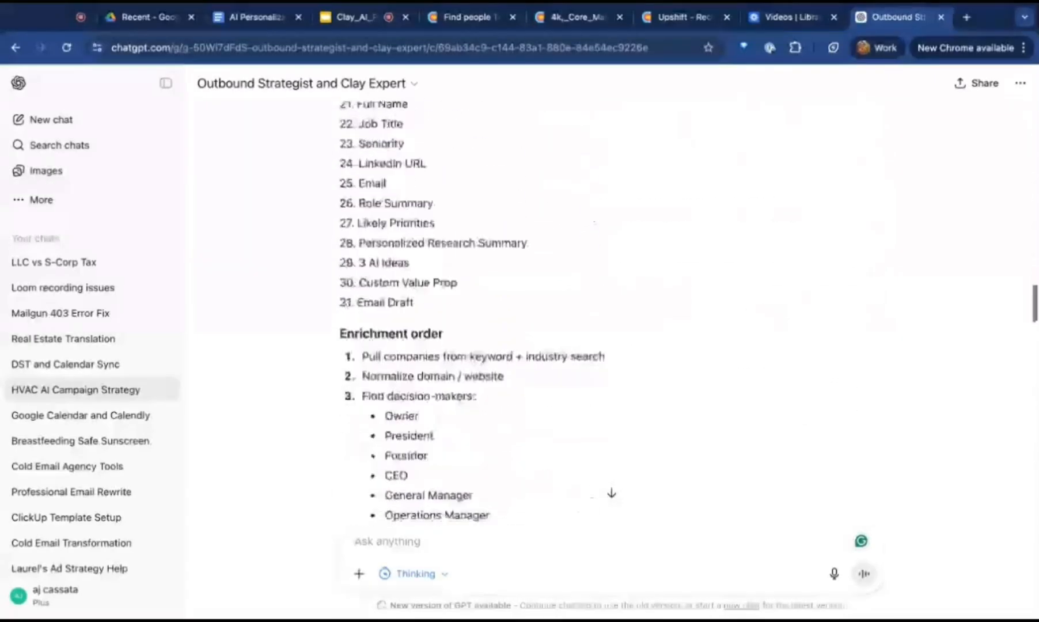
{"action": "scroll", "coordinate": [610, 311], "scroll_direction": "down", "scroll_amount": 15}
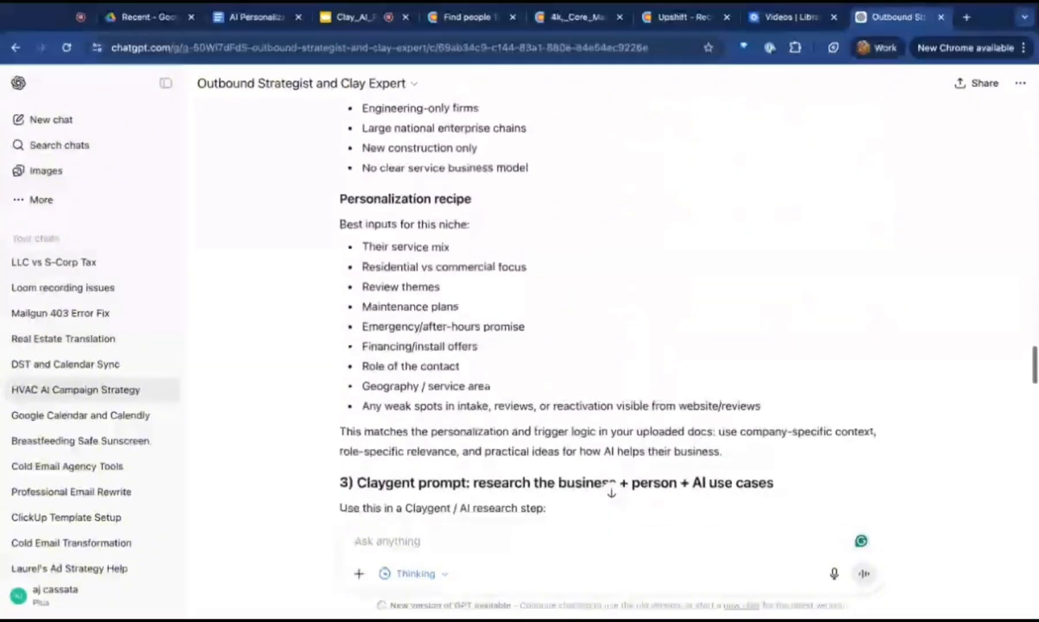
- Examine the opening instructions and input variables of the Claygent prompt for researching the business, person and AI use cases
{"action": "scroll", "coordinate": [610, 311], "scroll_direction": "down", "scroll_amount": 2}
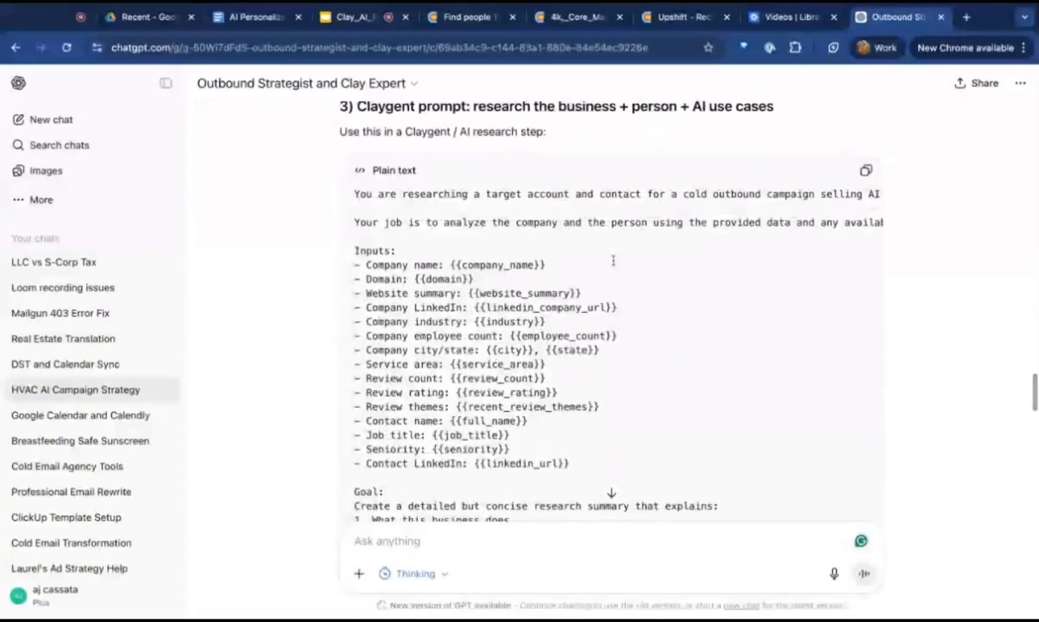
{"action": "left_click_drag", "start_coordinate": [355, 194], "coordinate": [352, 233]}
{"action": "left_click", "coordinate": [393, 211]}
{"action": "left_click", "coordinate": [372, 228]}
{"action": "scroll", "coordinate": [578, 204], "scroll_direction": "right", "scroll_amount": 2}
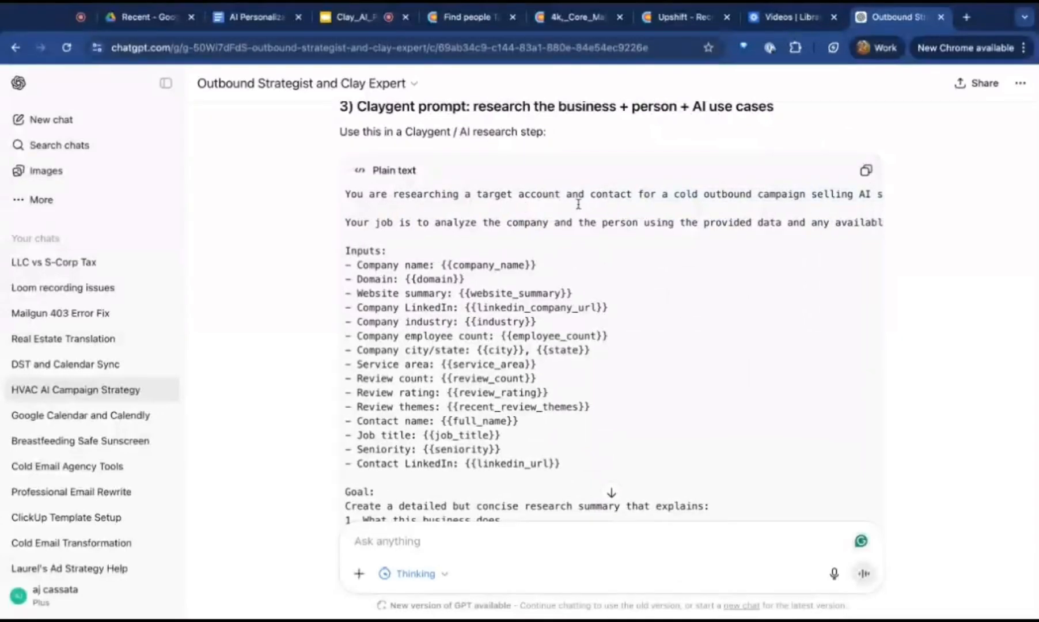
- Examine the Claygent research prompt's input variables, five research goals and important rules for HVAC businesses
{"action": "scroll", "coordinate": [600, 256], "scroll_direction": "left", "scroll_amount": 2}
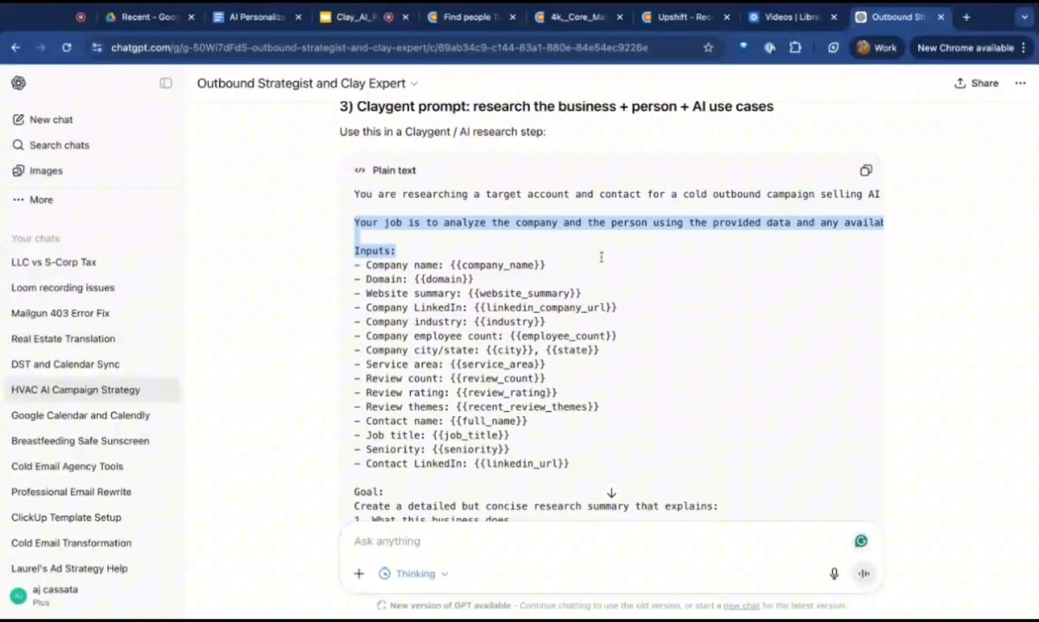
{"action": "left_click", "coordinate": [410, 235]}
{"action": "scroll", "coordinate": [410, 236], "scroll_direction": "down", "scroll_amount": 1}
{"action": "left_click_drag", "start_coordinate": [366, 212], "coordinate": [542, 467]}
{"action": "left_click", "coordinate": [551, 353]}
{"action": "scroll", "coordinate": [551, 350], "scroll_direction": "down", "scroll_amount": 3}
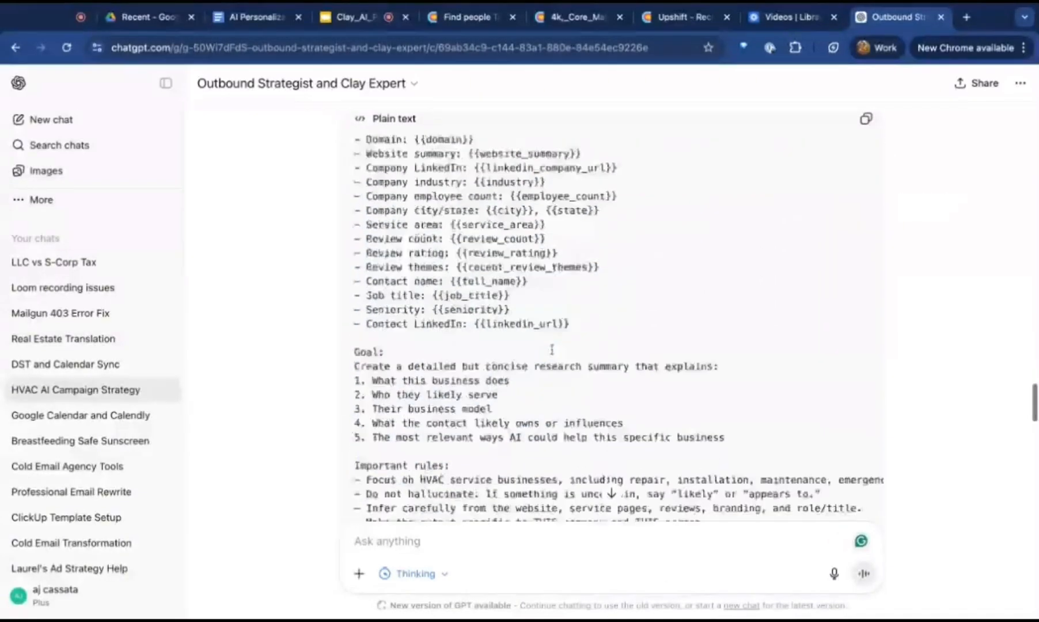
{"action": "left_click_drag", "start_coordinate": [507, 252], "coordinate": [500, 317]}
{"action": "left_click_drag", "start_coordinate": [551, 360], "coordinate": [563, 478]}
{"action": "scroll", "coordinate": [533, 471], "scroll_direction": "down", "scroll_amount": 3}
{"action": "left_click", "coordinate": [507, 363]}
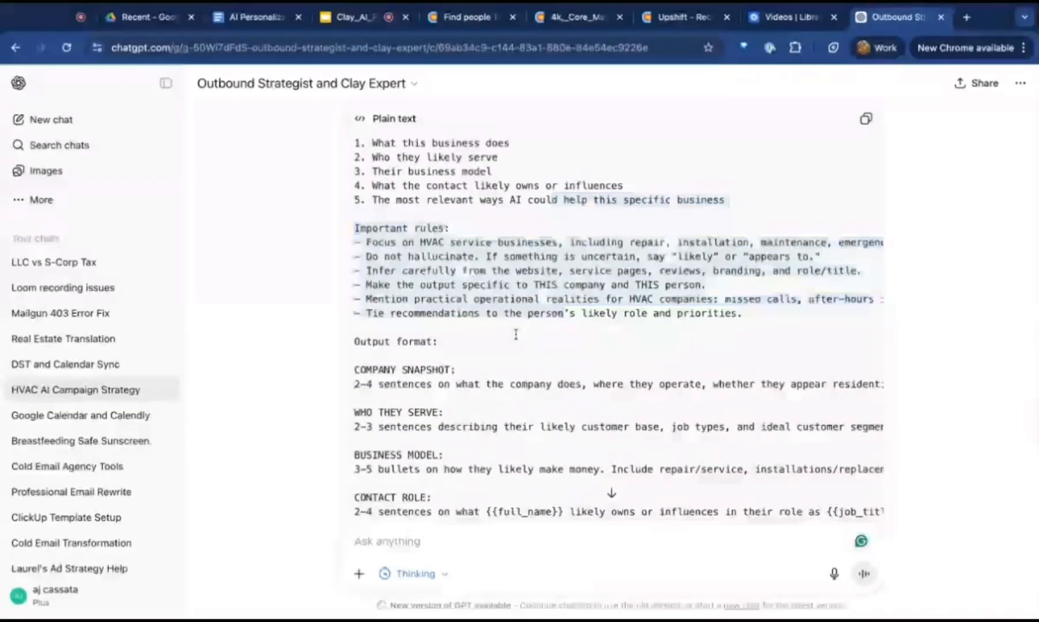
- Examine the Claygent prompt's output format, especially the AI opportunities section asking for exactly 5 tailored ideas
{"action": "scroll", "coordinate": [490, 351], "scroll_direction": "down", "scroll_amount": 5}
{"action": "left_click_drag", "start_coordinate": [483, 329], "coordinate": [485, 268]}
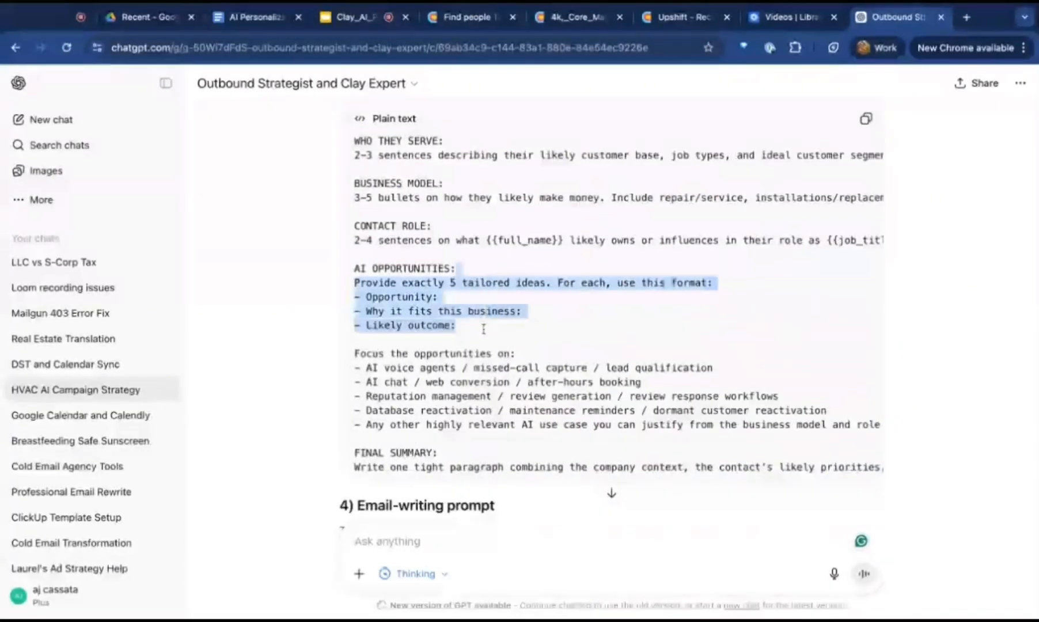
{"action": "left_click", "coordinate": [486, 264]}
{"action": "scroll", "coordinate": [486, 263], "scroll_direction": "up", "scroll_amount": 2}
- Examine the opening of the email-writing prompt and its input variables, comparing them with the preceding research prompt
{"action": "scroll", "coordinate": [485, 300], "scroll_direction": "down", "scroll_amount": 7}
{"action": "scroll", "coordinate": [484, 300], "scroll_direction": "down", "scroll_amount": 1}
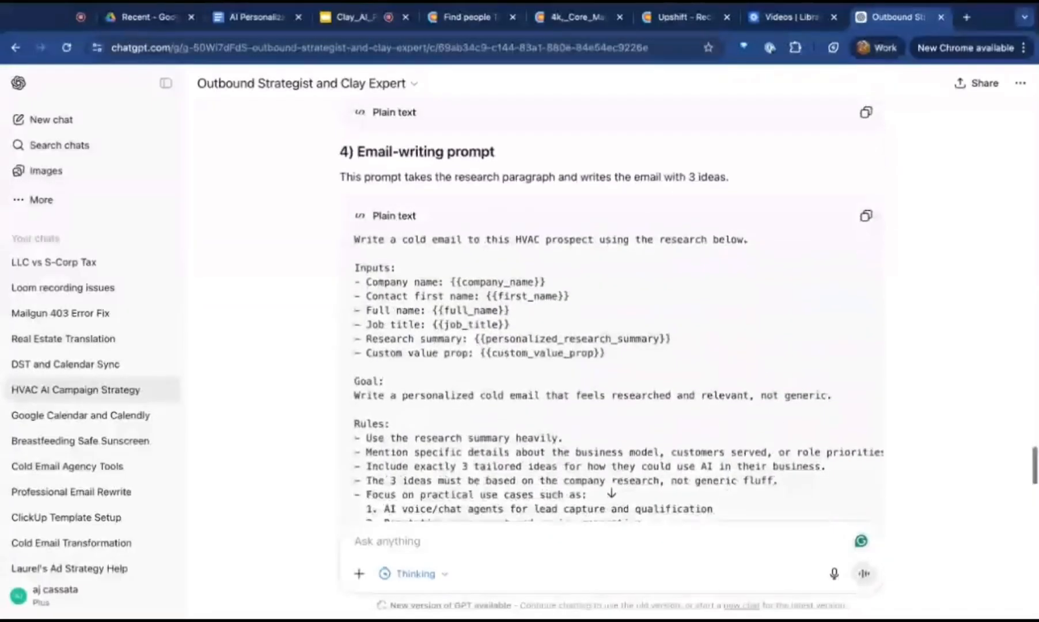
{"action": "scroll", "coordinate": [421, 191], "scroll_direction": "down", "scroll_amount": 2}
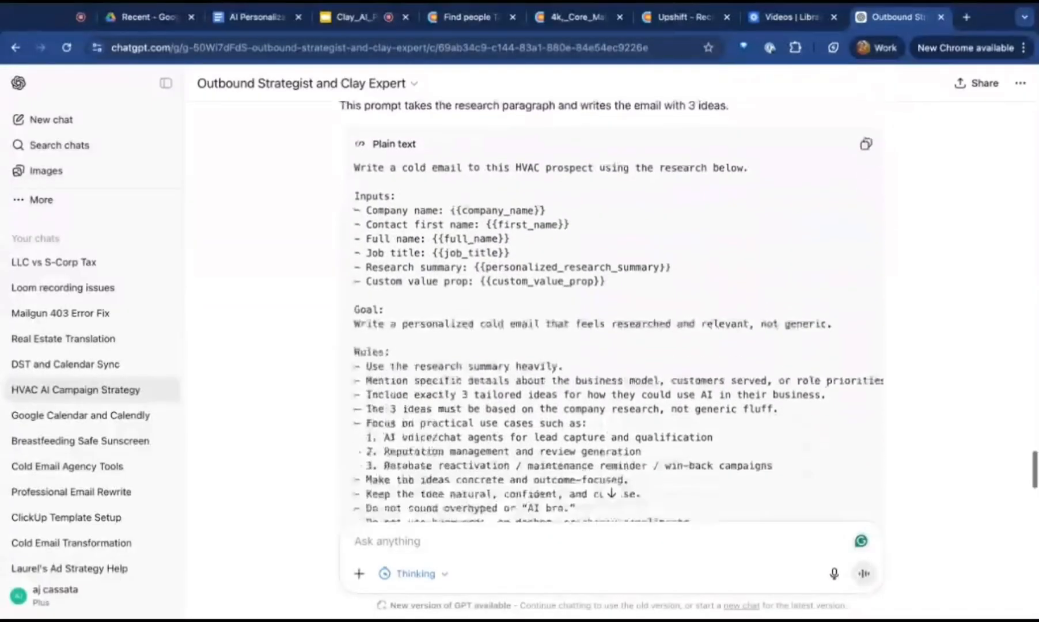
{"action": "triple_click", "coordinate": [422, 186]}
{"action": "left_click", "coordinate": [371, 198]}
{"action": "left_click_drag", "start_coordinate": [357, 183], "coordinate": [605, 282]}
{"action": "left_click", "coordinate": [541, 212]}
{"action": "left_click_drag", "start_coordinate": [541, 212], "coordinate": [353, 212]}
{"action": "scroll", "coordinate": [440, 207], "scroll_direction": "up", "scroll_amount": 5}
{"action": "scroll", "coordinate": [441, 210], "scroll_direction": "down", "scroll_amount": 2}
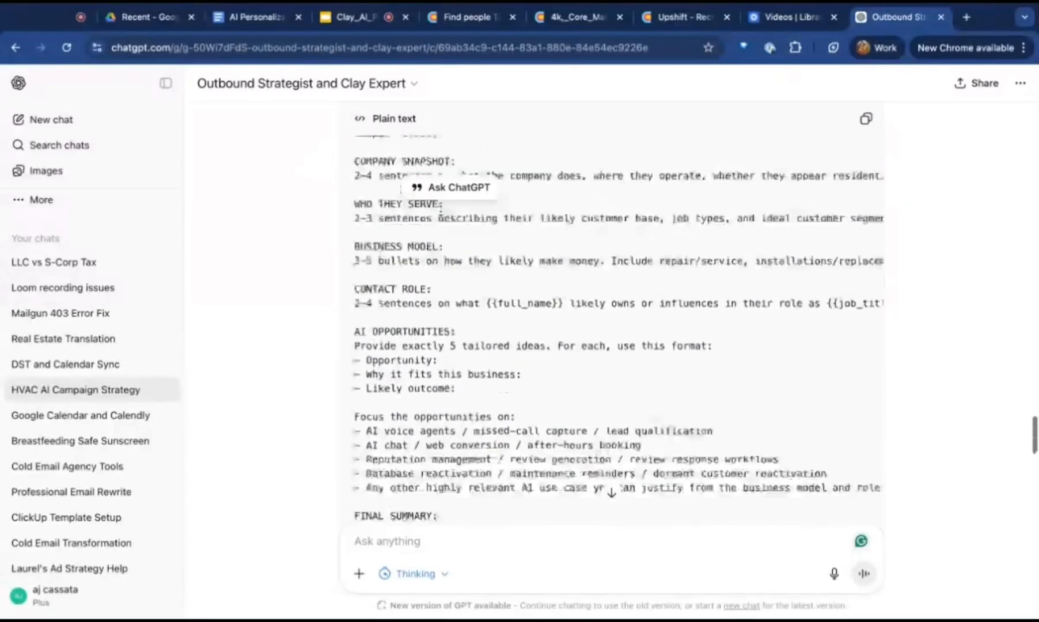
{"action": "scroll", "coordinate": [438, 363], "scroll_direction": "down", "scroll_amount": 10}
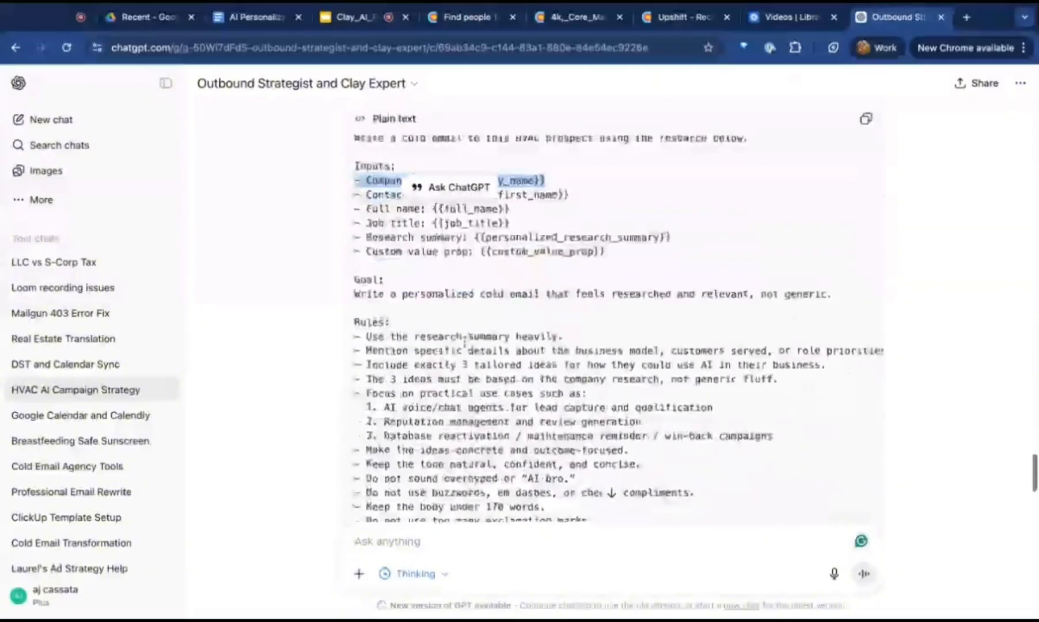
- Examine the email-writing prompt's goal, its writing rules and the five-part email structure
{"action": "left_click_drag", "start_coordinate": [834, 295], "coordinate": [354, 279]}
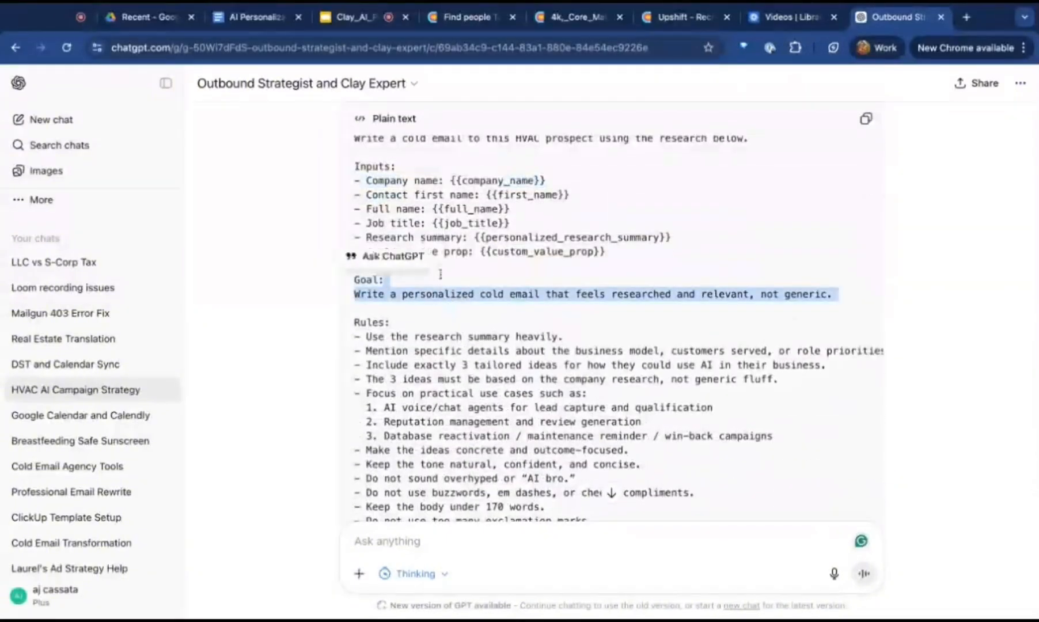
{"action": "left_click", "coordinate": [428, 323]}
{"action": "scroll", "coordinate": [428, 324], "scroll_direction": "down", "scroll_amount": 4}
{"action": "left_click_drag", "start_coordinate": [400, 207], "coordinate": [747, 431]}
{"action": "left_click", "coordinate": [748, 432]}
{"action": "scroll", "coordinate": [400, 207], "scroll_direction": "down", "scroll_amount": 8}
{"action": "left_click_drag", "start_coordinate": [353, 271], "coordinate": [524, 326]}
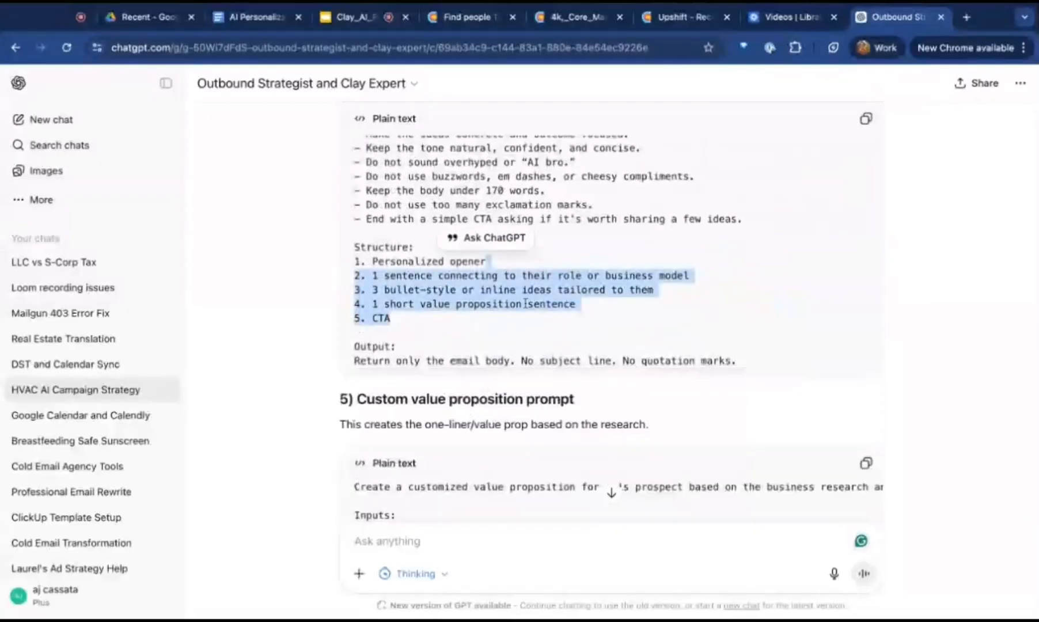
{"action": "scroll", "coordinate": [524, 306], "scroll_direction": "down", "scroll_amount": 1}
{"action": "left_click", "coordinate": [492, 336]}
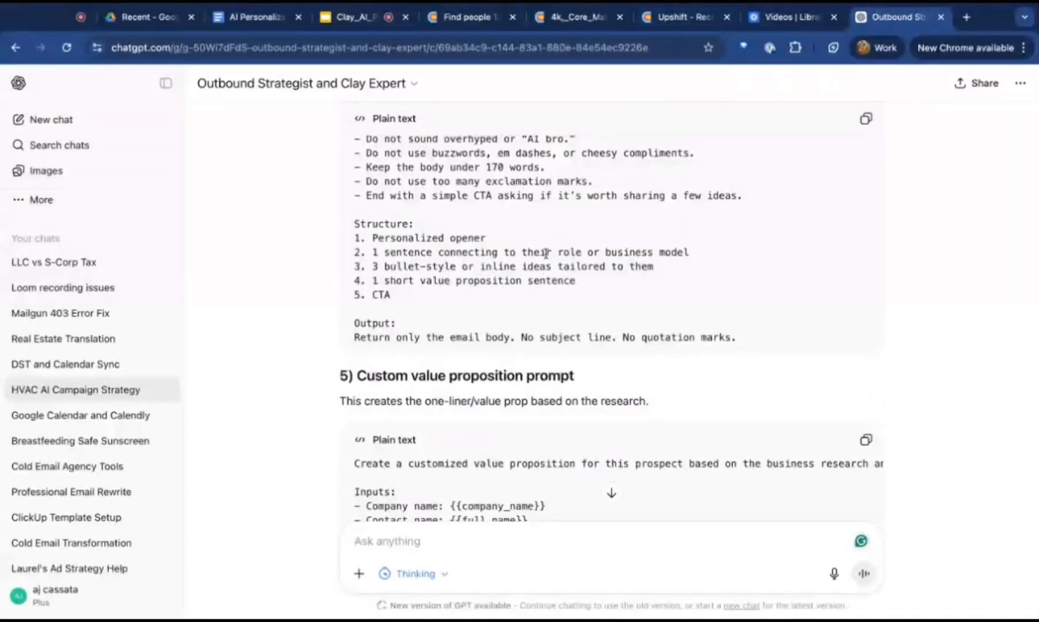
- Glance through the open Clay tables and return to the email-writing prompt in the ChatGPT conversation
{"action": "left_click", "coordinate": [670, 30]}
{"action": "left_click", "coordinate": [575, 22]}
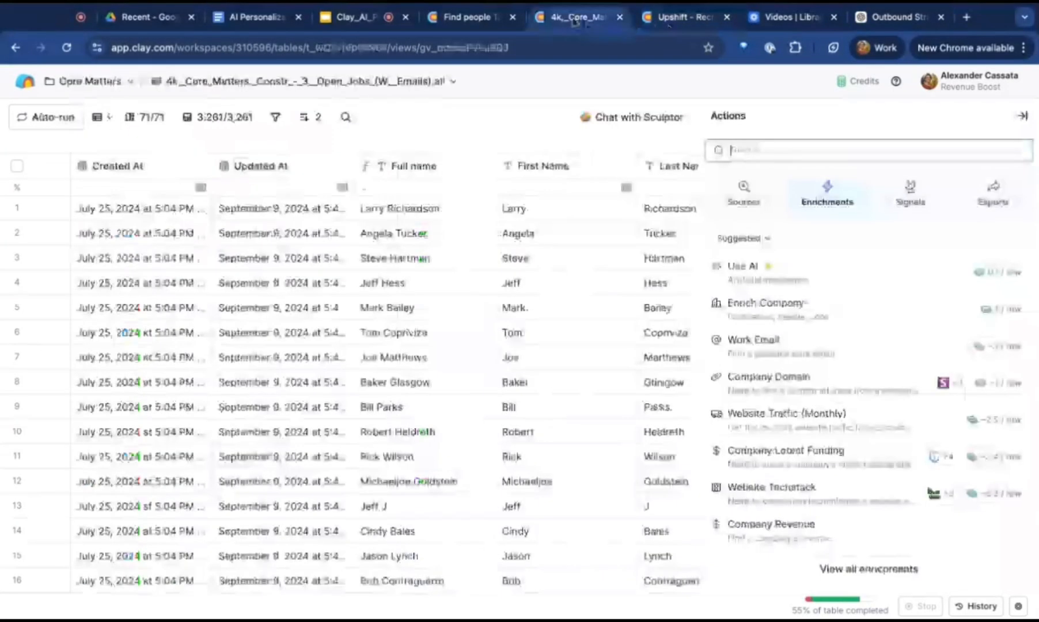
{"action": "left_click", "coordinate": [457, 26]}
{"action": "left_click", "coordinate": [884, 25]}
{"action": "scroll", "coordinate": [584, 333], "scroll_direction": "up", "scroll_amount": 1}
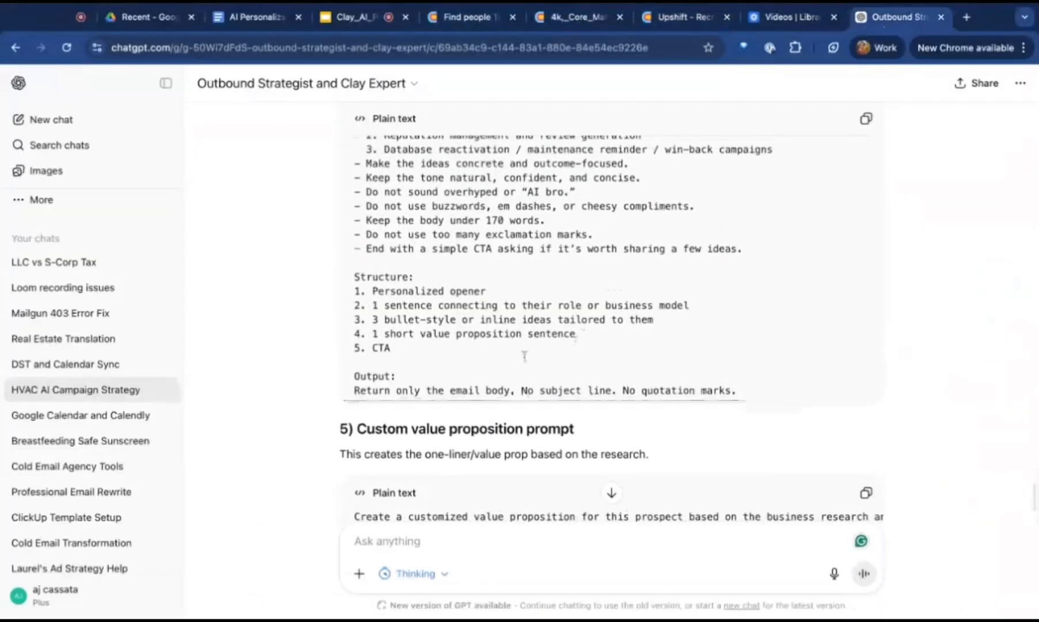
- Reread the whole email-writing prompt, from its input variables and rules through to the structure and output instruction
{"action": "mouse_move", "coordinate": [524, 356]}
{"action": "left_mouse_down"}
{"action": "mouse_move", "coordinate": [521, 467]}
{"action": "mouse_move", "coordinate": [632, 517]}
{"action": "mouse_move", "coordinate": [524, 374]}
{"action": "left_mouse_up"}
{"action": "left_click", "coordinate": [525, 356]}
{"action": "scroll", "coordinate": [525, 356], "scroll_direction": "up", "scroll_amount": 8}
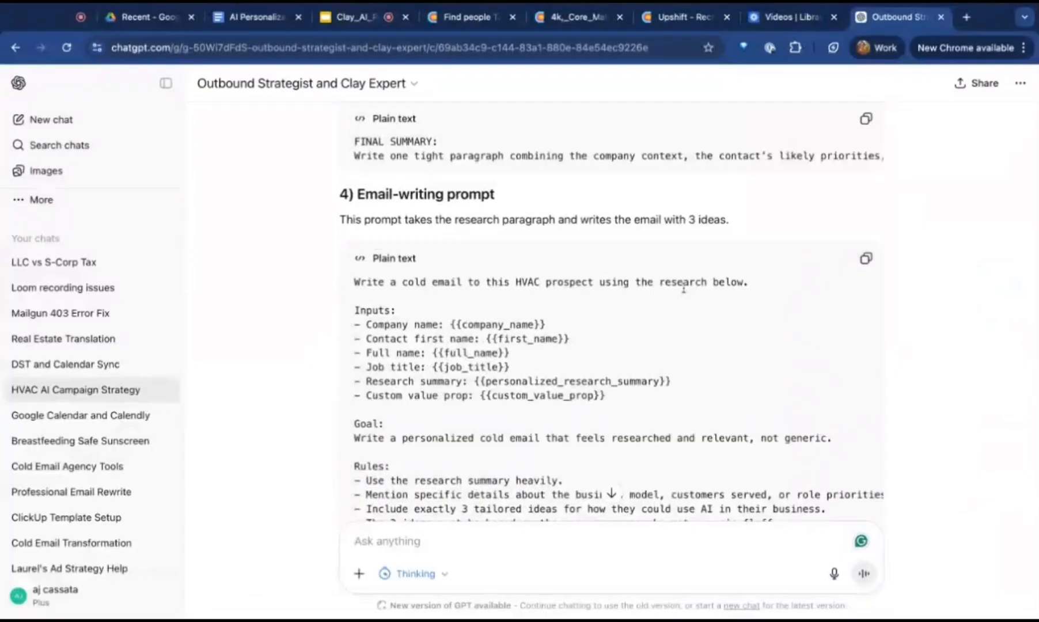
{"action": "scroll", "coordinate": [621, 265], "scroll_direction": "down", "scroll_amount": 1}
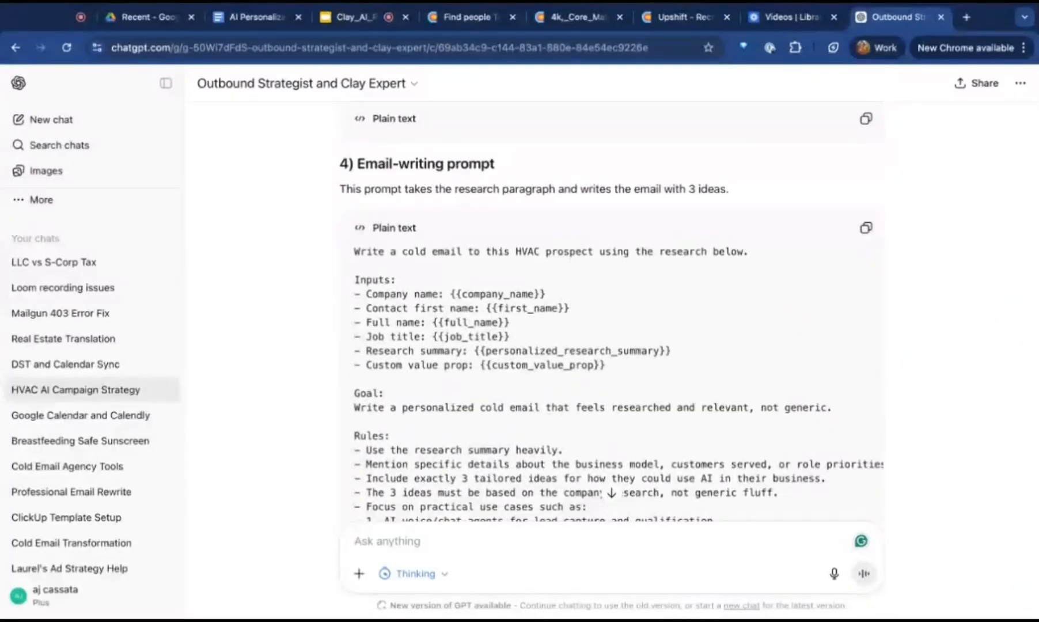
{"action": "scroll", "coordinate": [610, 311], "scroll_direction": "down", "scroll_amount": 2}
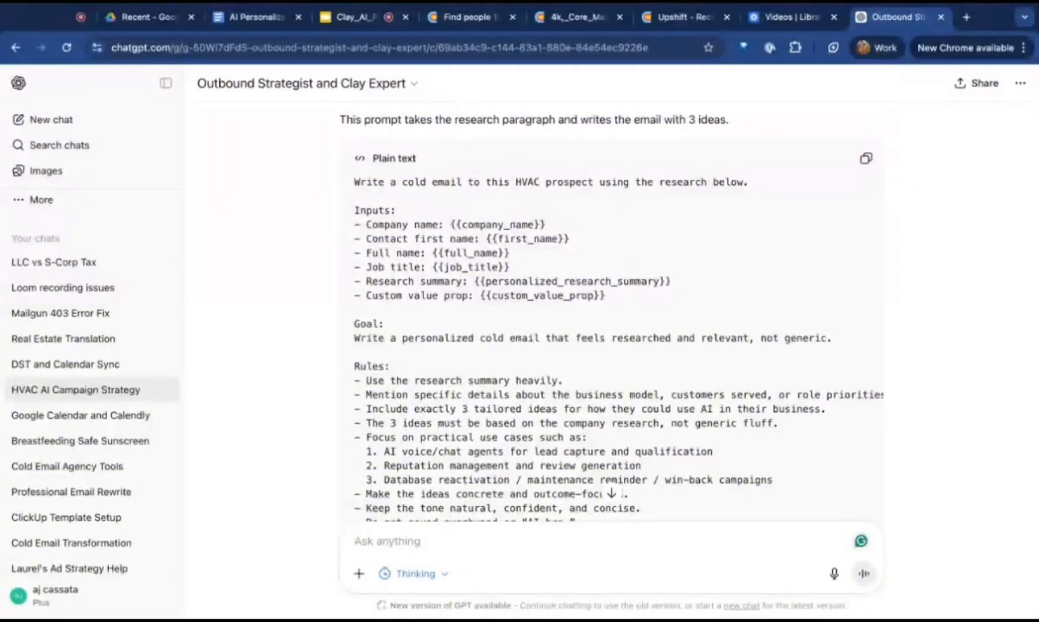
{"action": "scroll", "coordinate": [478, 231], "scroll_direction": "up", "scroll_amount": 2}
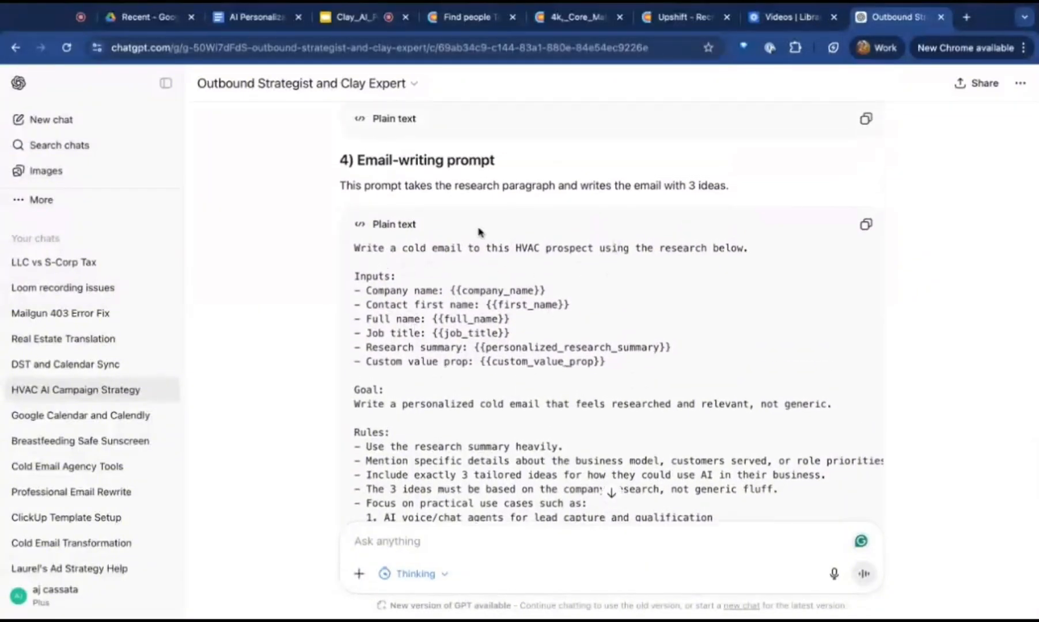
{"action": "scroll", "coordinate": [463, 374], "scroll_direction": "down", "scroll_amount": 7}
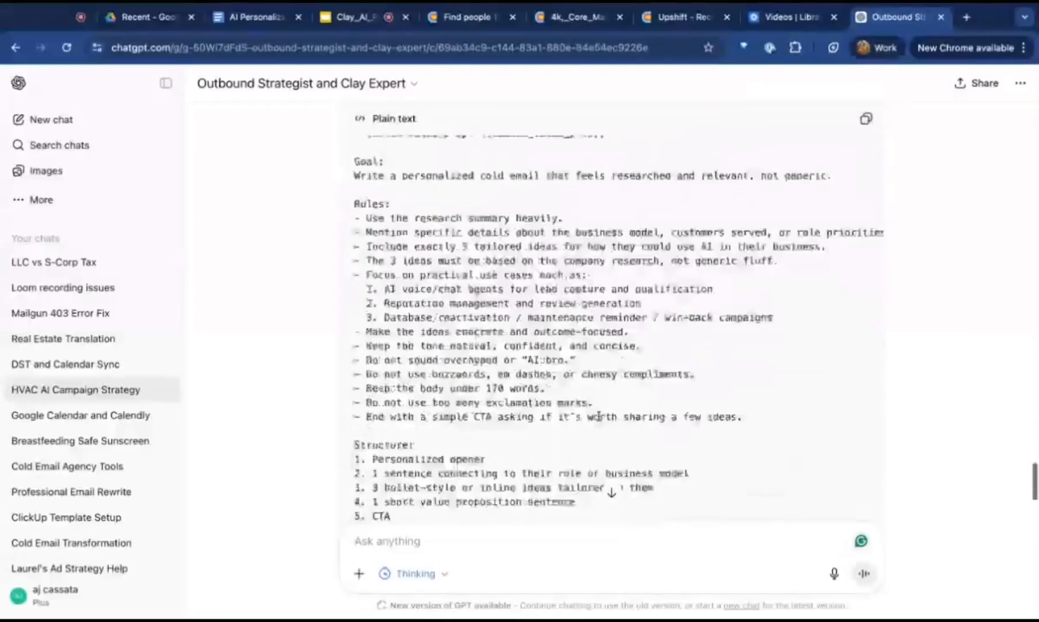
{"action": "scroll", "coordinate": [603, 322], "scroll_direction": "down", "scroll_amount": 3}
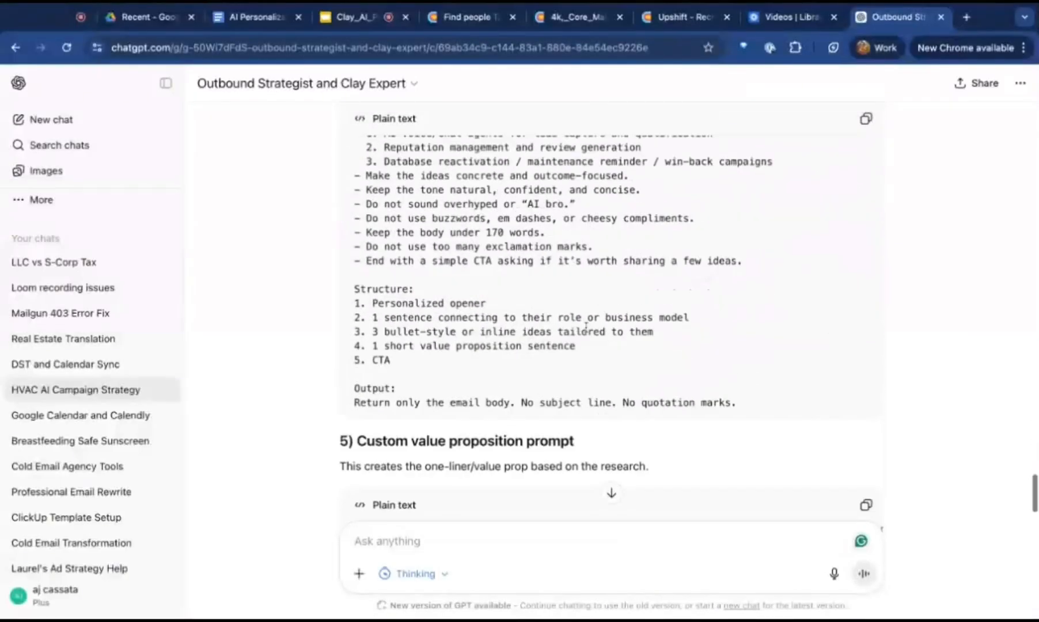
{"action": "scroll", "coordinate": [603, 485], "scroll_direction": "up", "scroll_amount": 6}
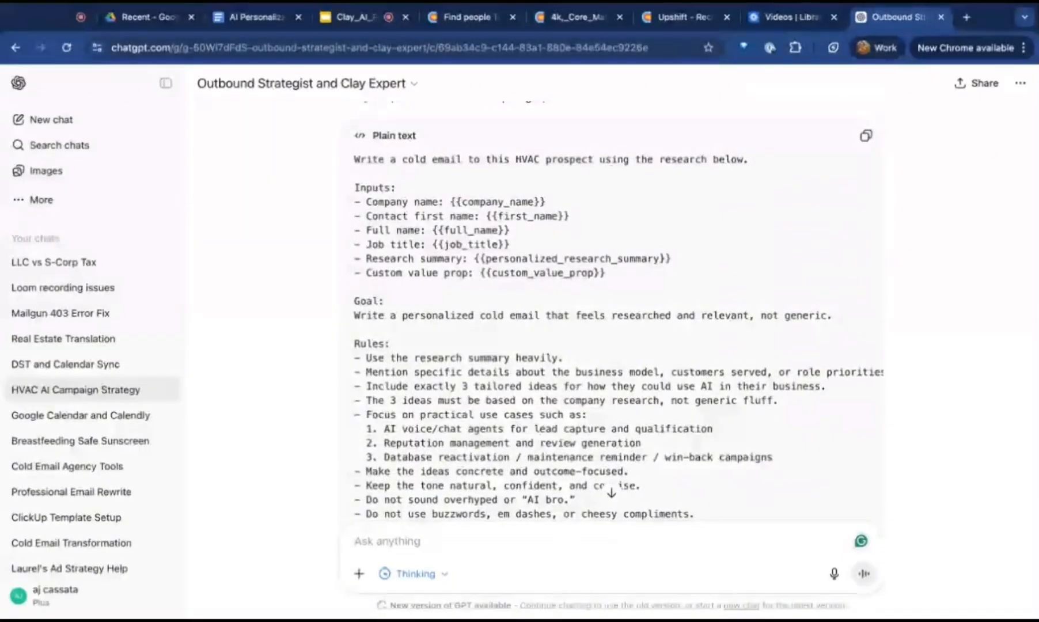
{"action": "left_click_drag", "start_coordinate": [619, 276], "coordinate": [575, 288]}
{"action": "left_click", "coordinate": [510, 183]}
{"action": "scroll", "coordinate": [567, 291], "scroll_direction": "down", "scroll_amount": 5}
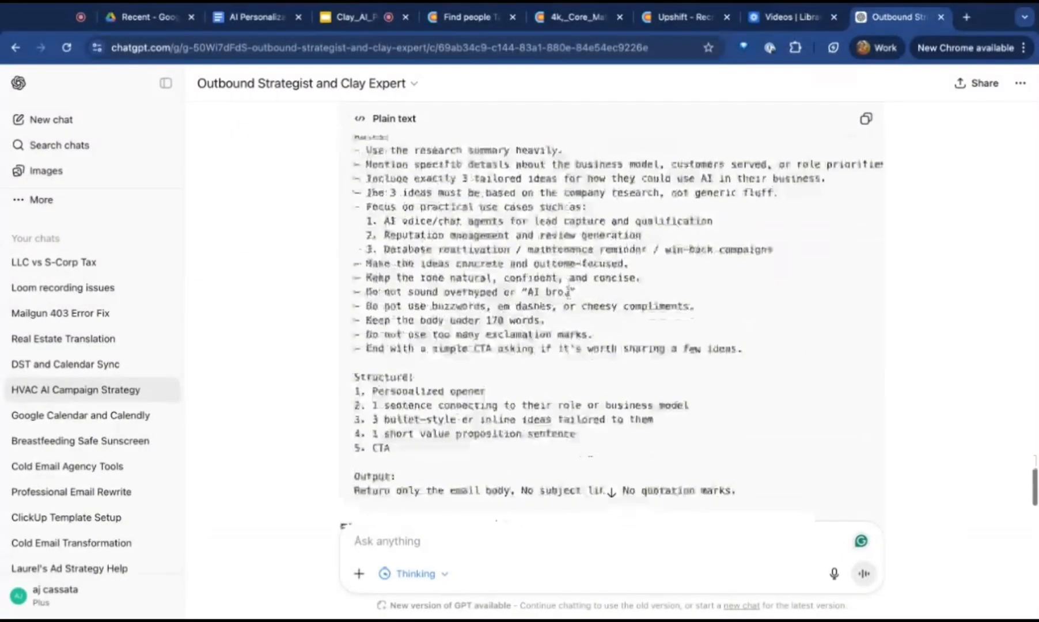
{"action": "scroll", "coordinate": [567, 291], "scroll_direction": "down", "scroll_amount": 3}
- Return to the chat's opening request and review its full text, from the HVAC campaign brief to the third prompt request
{"action": "scroll", "coordinate": [487, 171], "scroll_direction": "up", "scroll_amount": 20}
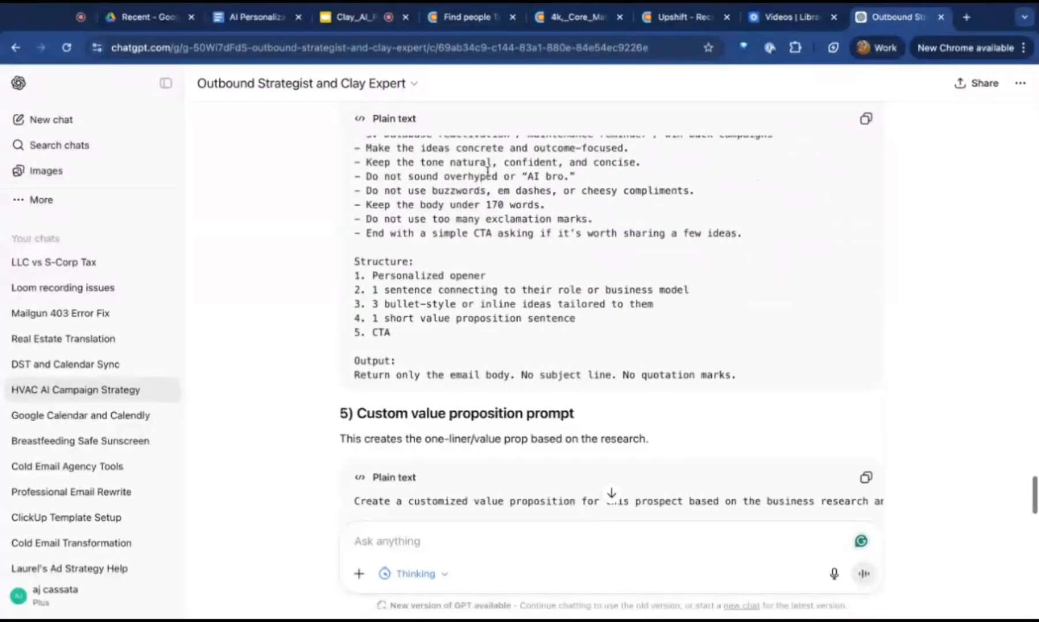
{"action": "scroll", "coordinate": [487, 171], "scroll_direction": "up", "scroll_amount": 20}
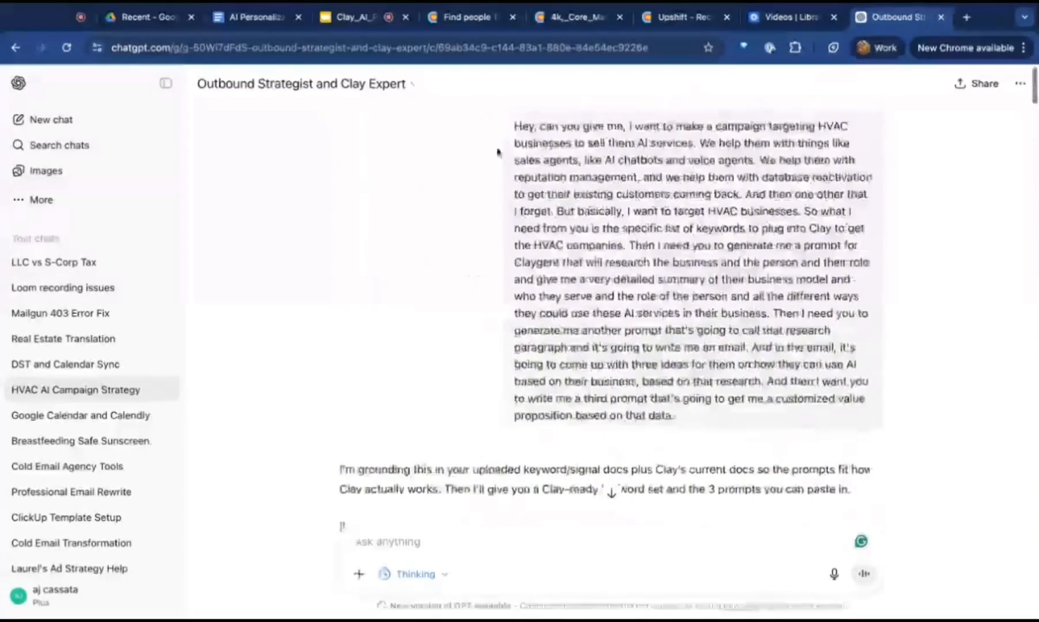
{"action": "left_click_drag", "start_coordinate": [509, 134], "coordinate": [673, 416]}
{"action": "left_click", "coordinate": [509, 136]}
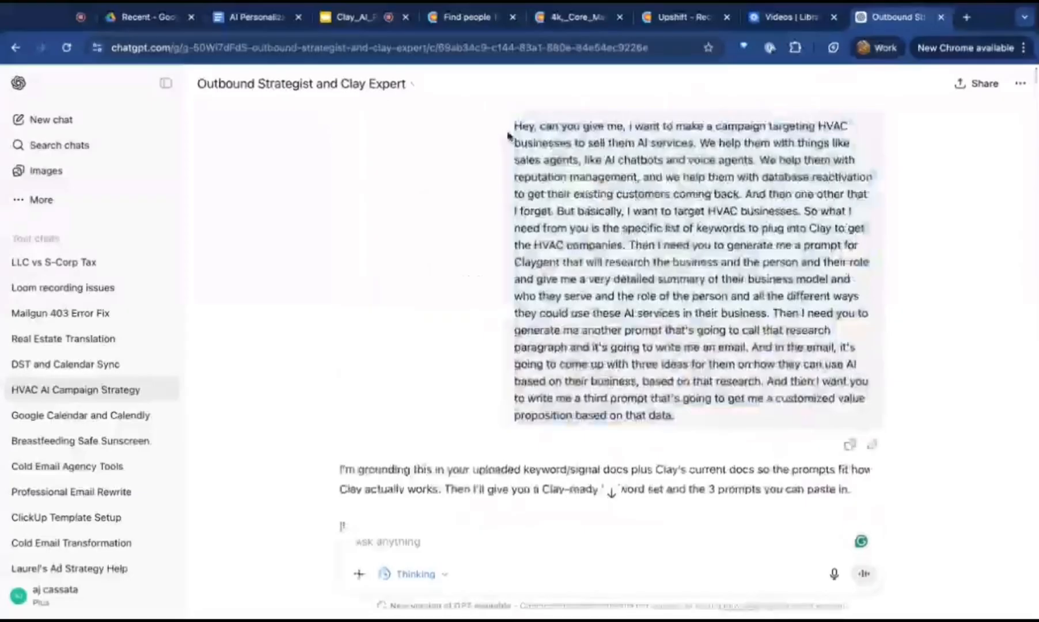
{"action": "triple_click", "coordinate": [499, 116]}
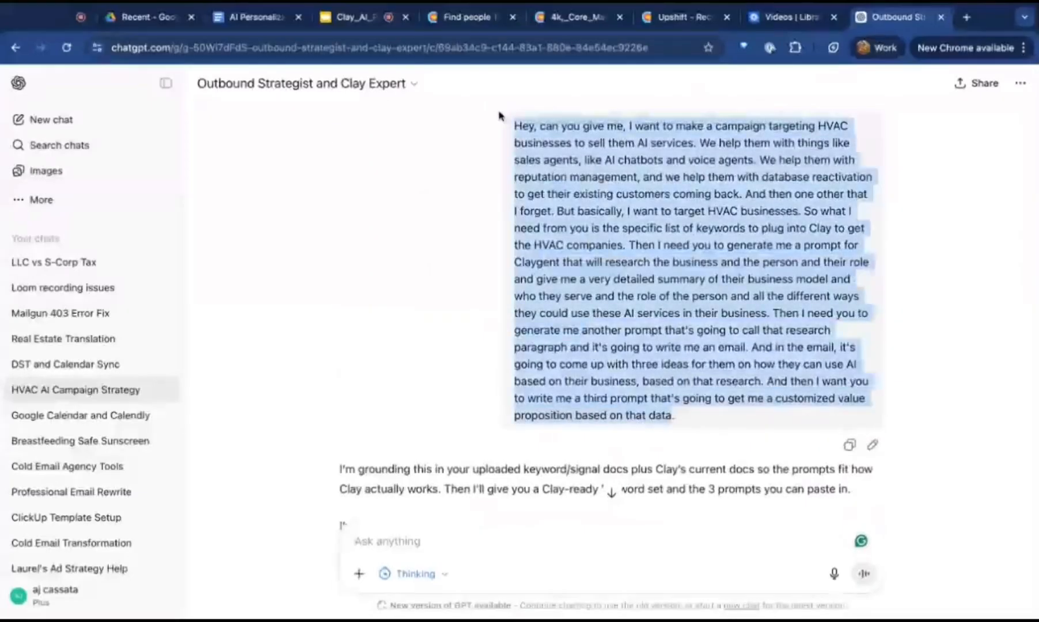
{"action": "scroll", "coordinate": [500, 116], "scroll_direction": "down", "scroll_amount": 10}
{"action": "scroll", "coordinate": [499, 114], "scroll_direction": "down", "scroll_amount": 5}
- Switch to Clay's Find people table and open the configuration of the HVAC company and contact research column
{"action": "left_click", "coordinate": [583, 19]}
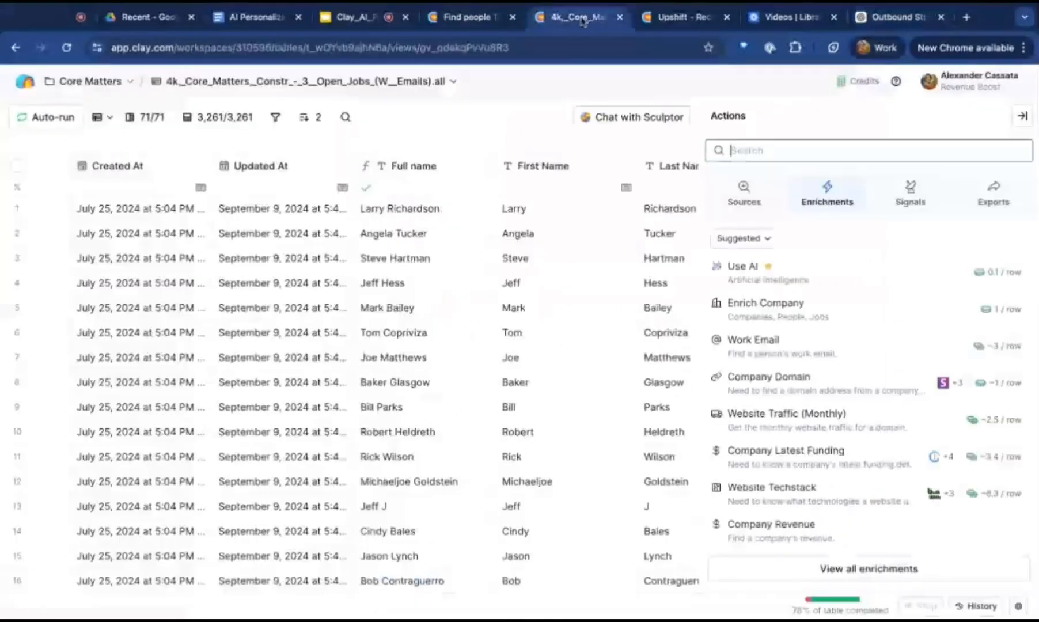
{"action": "left_click", "coordinate": [467, 17]}
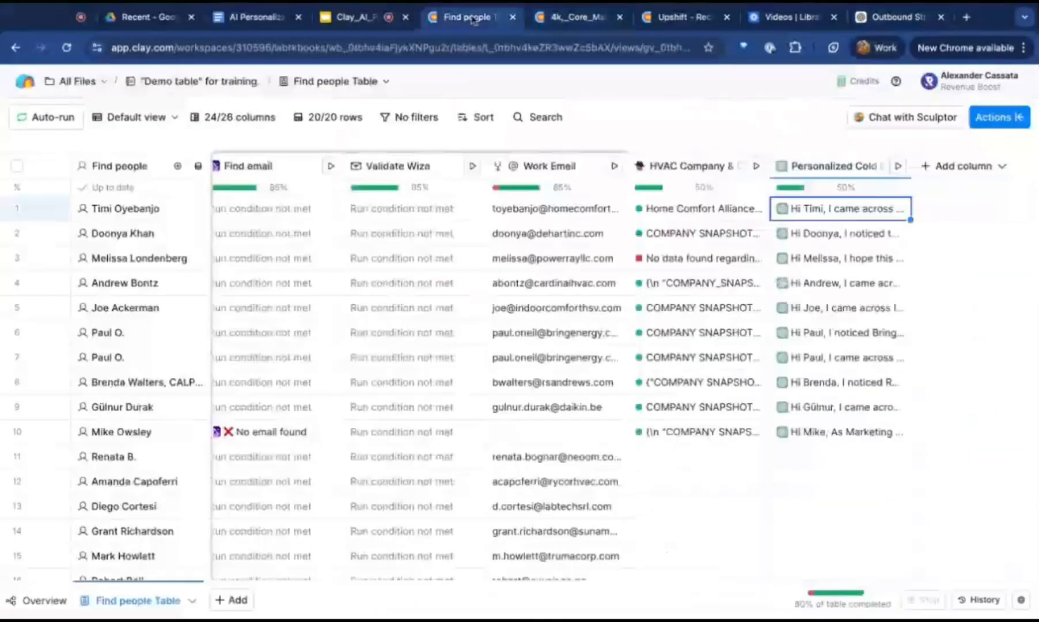
{"action": "left_click", "coordinate": [681, 166]}
{"action": "left_click", "coordinate": [684, 224]}
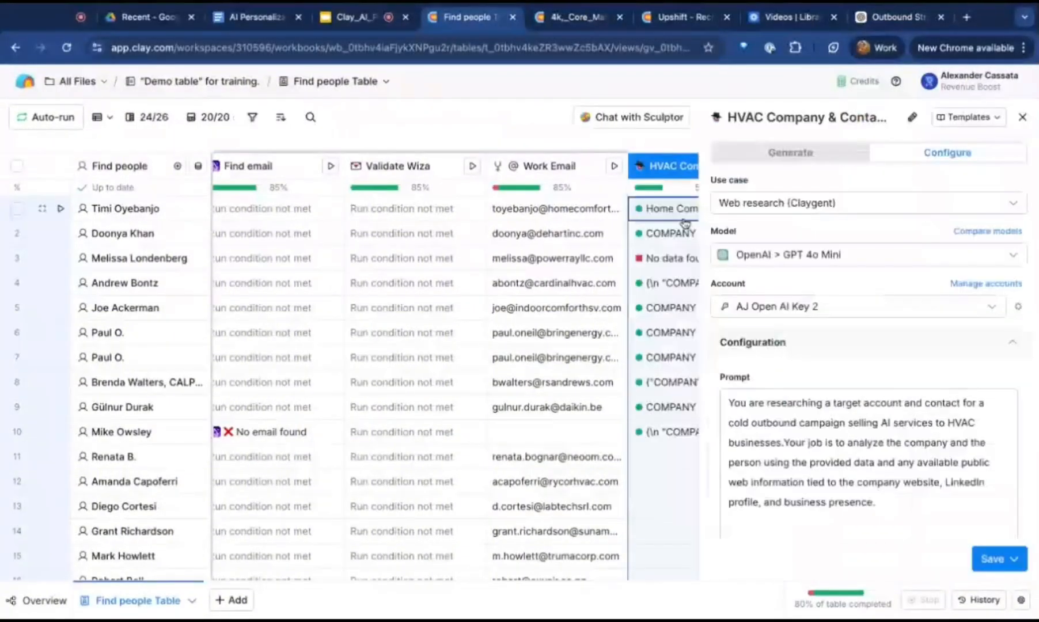
- Examine the research column's Claygent prompt, including its output format and the row values behind the domain variable
{"action": "scroll", "coordinate": [816, 379], "scroll_direction": "down", "scroll_amount": 2}
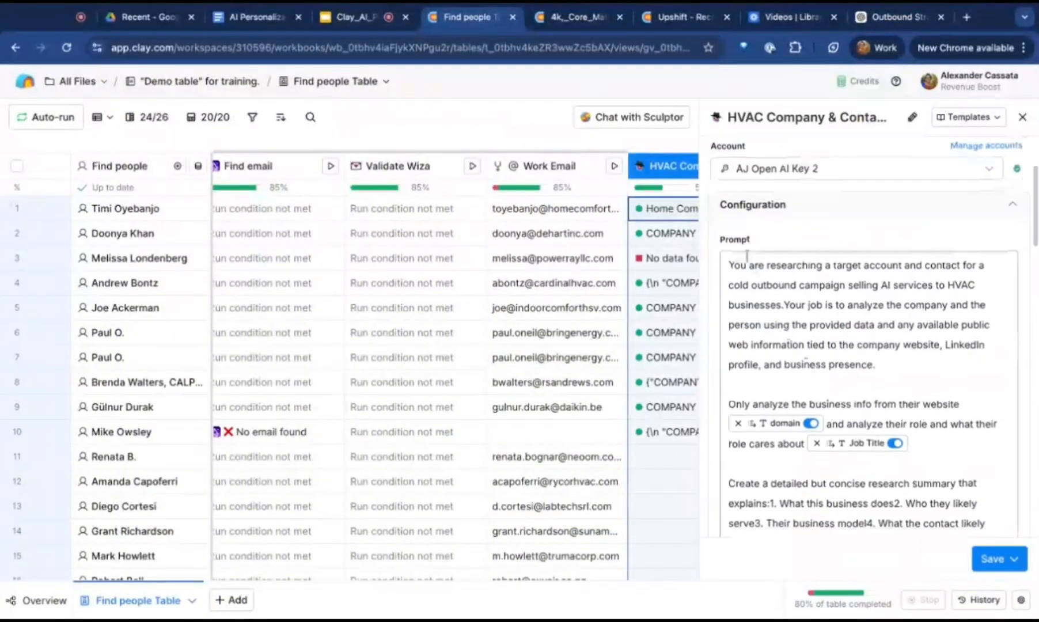
{"action": "scroll", "coordinate": [746, 256], "scroll_direction": "down", "scroll_amount": 3}
{"action": "scroll", "coordinate": [751, 256], "scroll_direction": "up", "scroll_amount": 4}
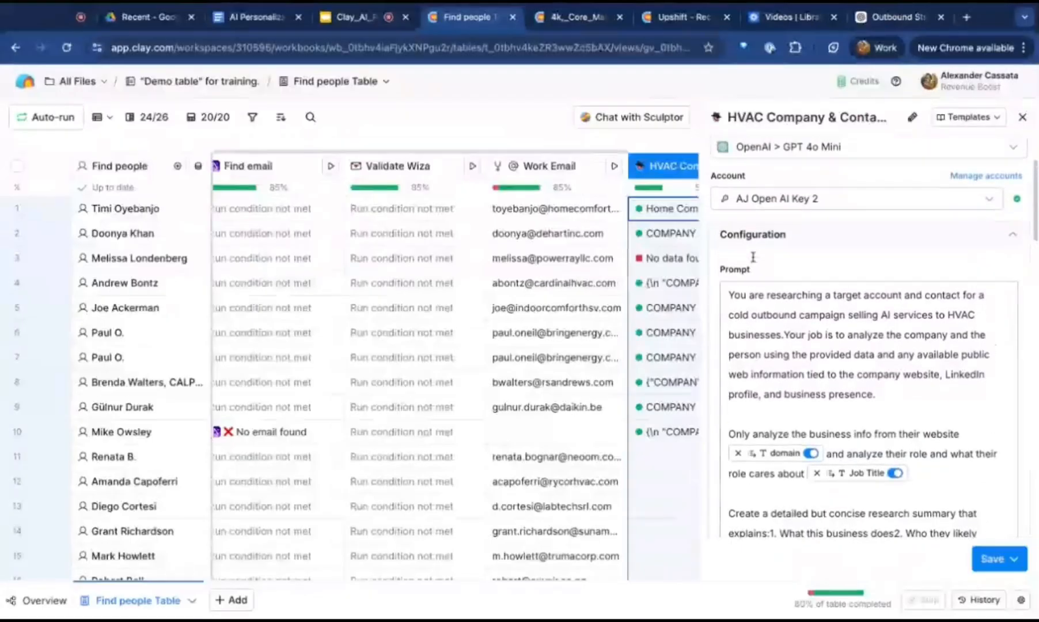
{"action": "scroll", "coordinate": [753, 257], "scroll_direction": "down", "scroll_amount": 8}
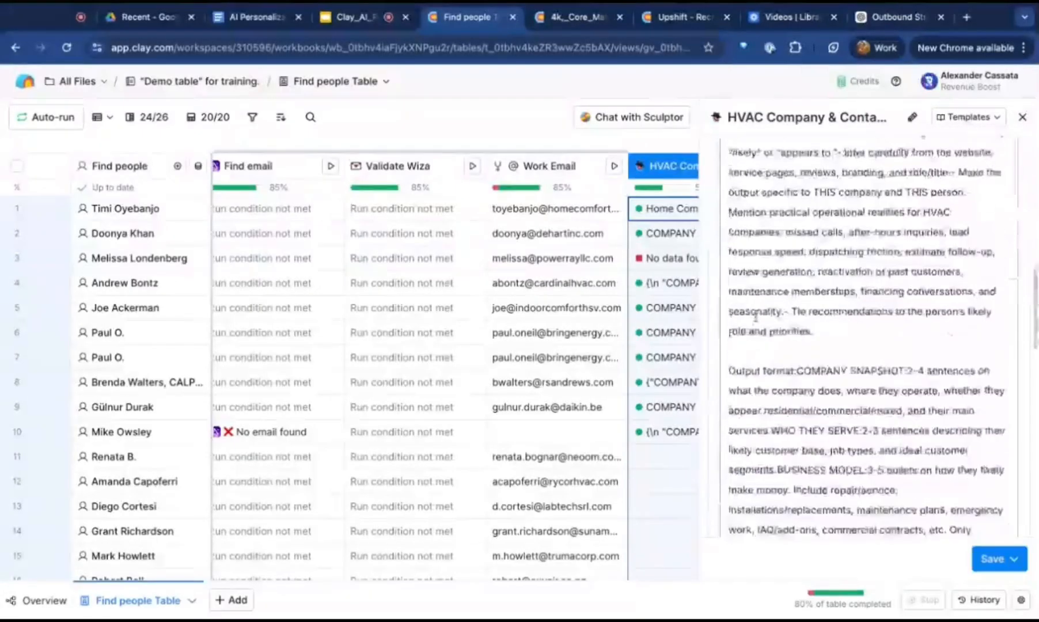
{"action": "scroll", "coordinate": [755, 315], "scroll_direction": "down", "scroll_amount": 5}
{"action": "scroll", "coordinate": [756, 357], "scroll_direction": "up", "scroll_amount": 12}
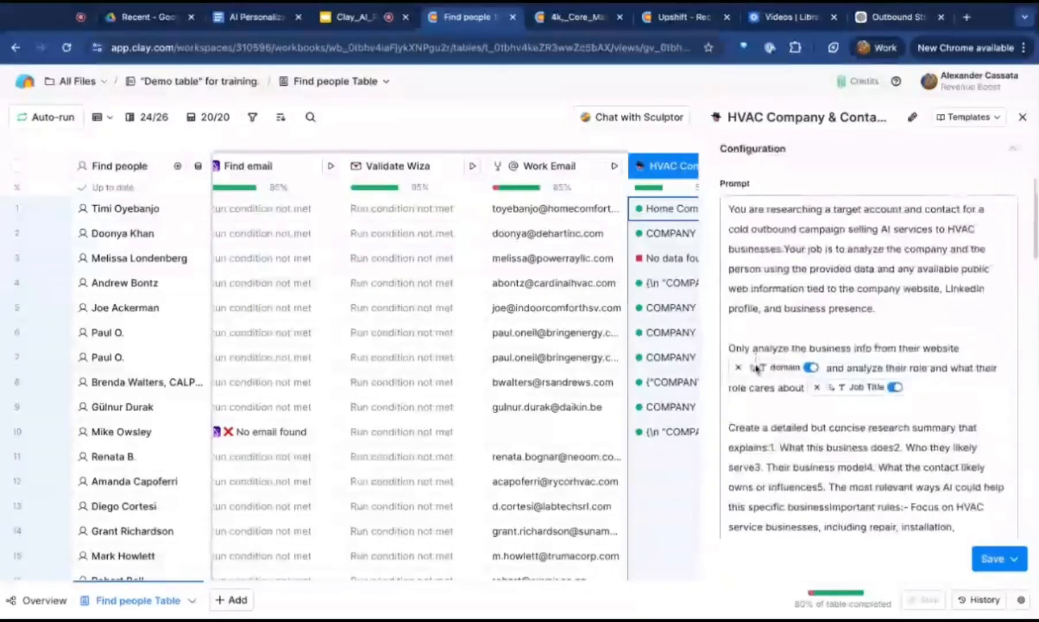
{"action": "mouse_move", "coordinate": [762, 369]}
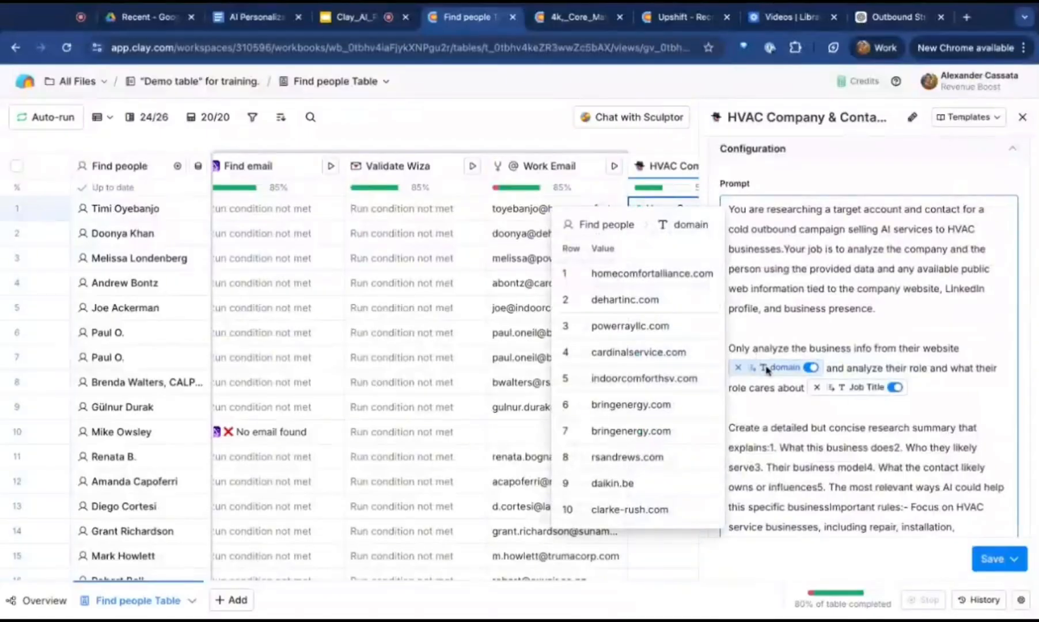
{"action": "left_click", "coordinate": [773, 345]}
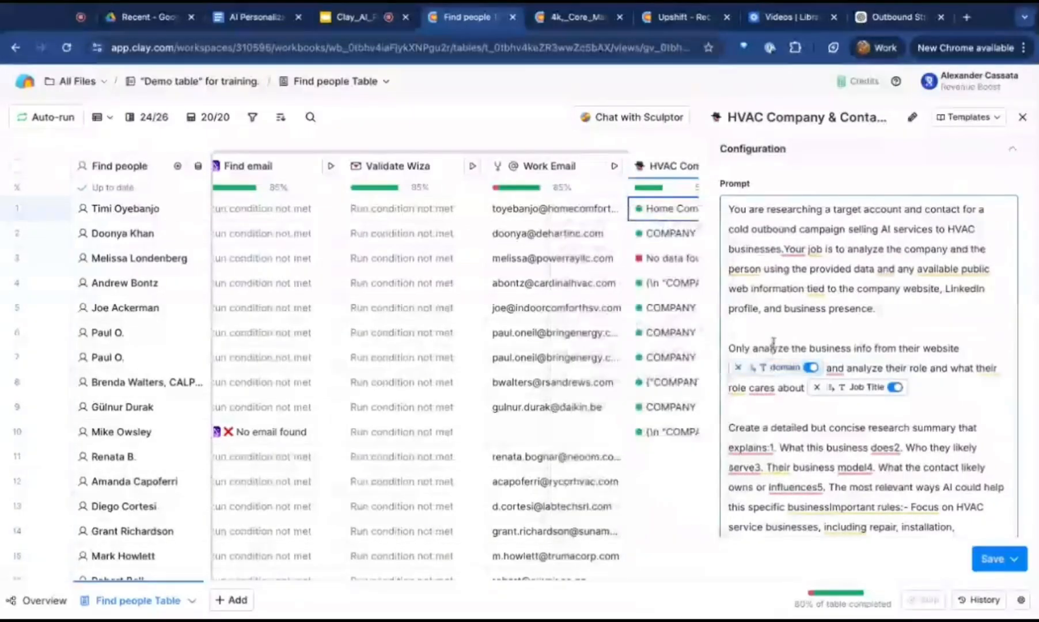
{"action": "mouse_move", "coordinate": [769, 368]}
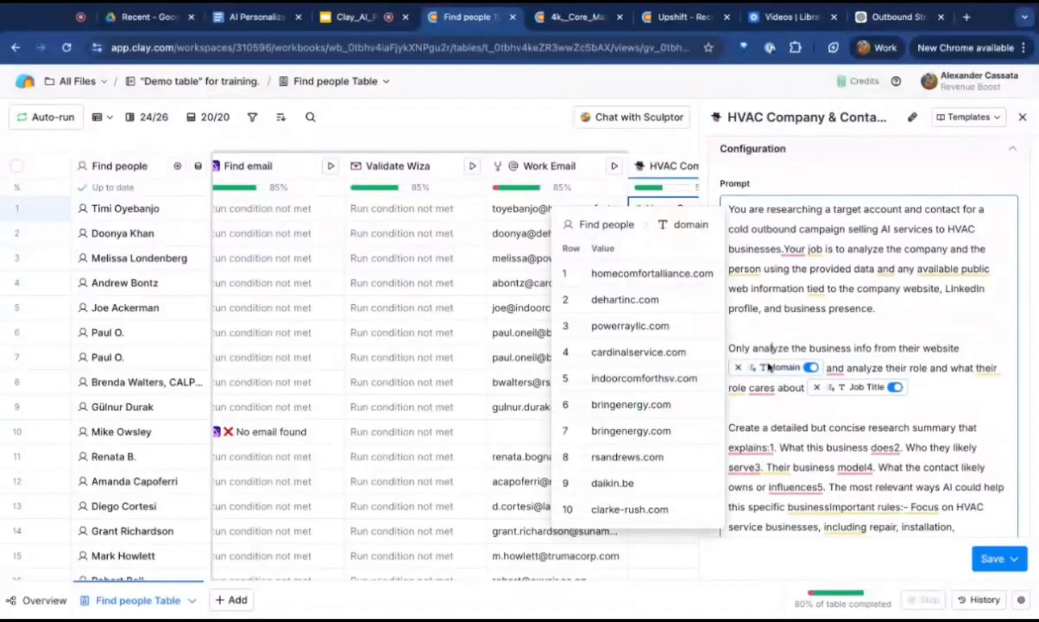
- Close the research column's settings and review the Personalized Cold Email column's prompt down to its structure and output rules
{"action": "mouse_move", "coordinate": [830, 389]}
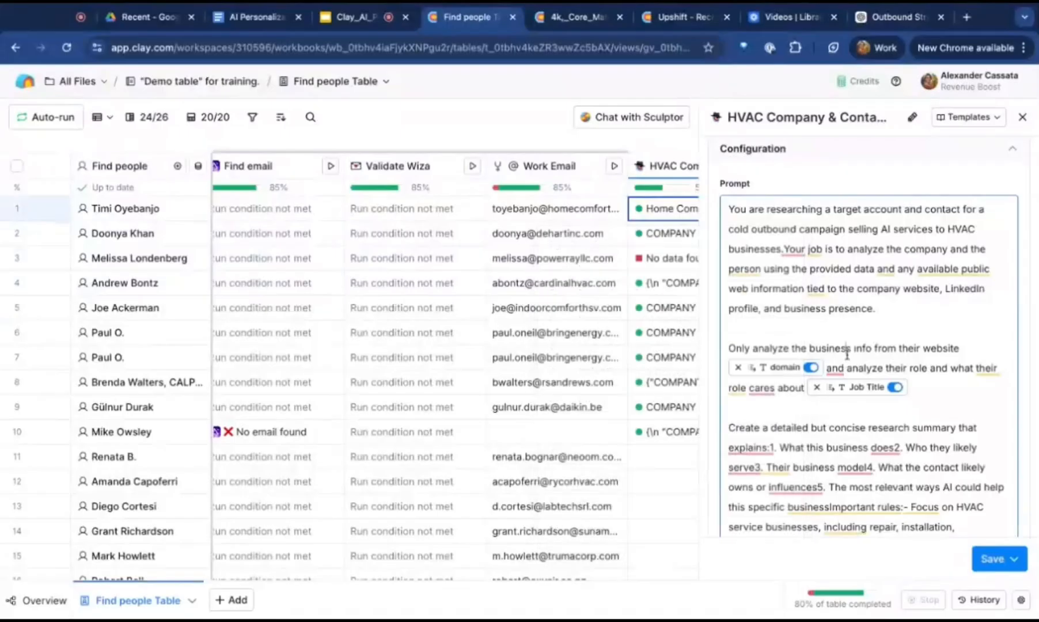
{"action": "left_click", "coordinate": [1022, 117]}
{"action": "left_click", "coordinate": [806, 165]}
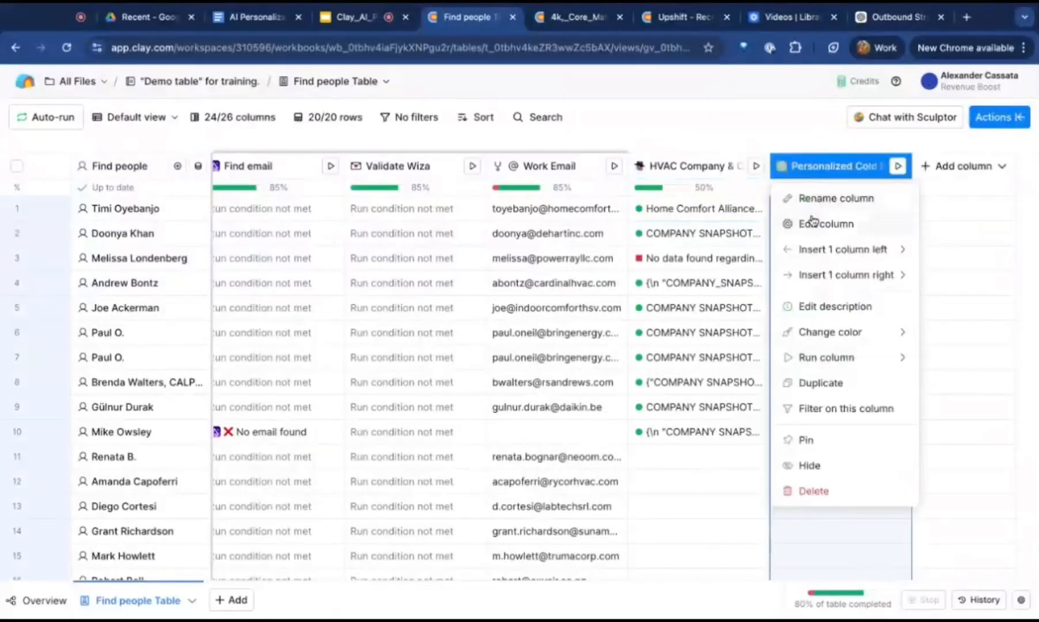
{"action": "left_click", "coordinate": [816, 220]}
{"action": "scroll", "coordinate": [806, 346], "scroll_direction": "down", "scroll_amount": 2}
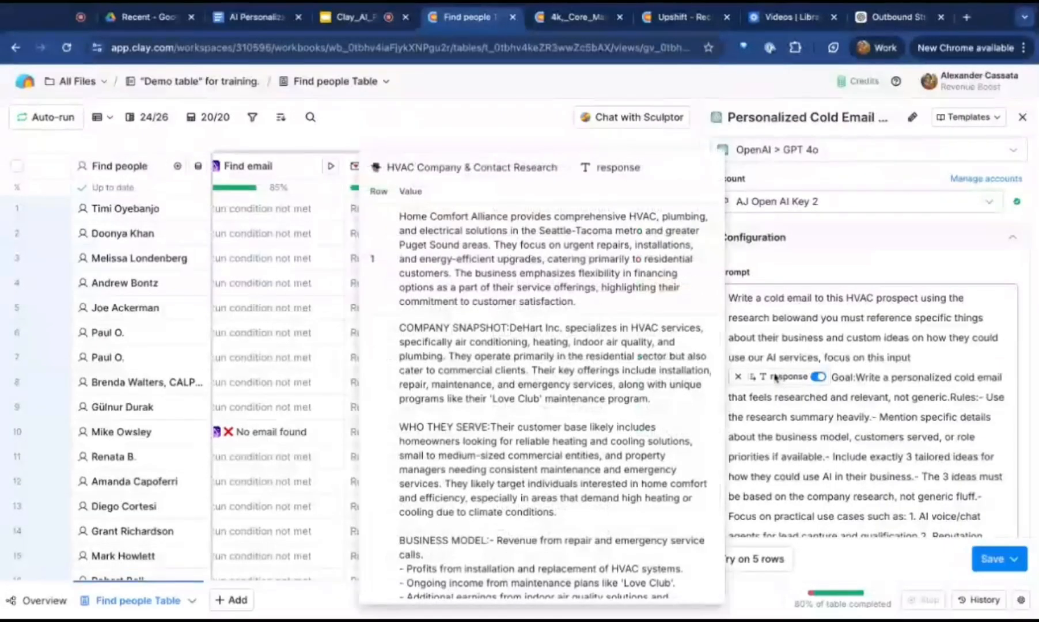
{"action": "scroll", "coordinate": [864, 345], "scroll_direction": "down", "scroll_amount": 3}
{"action": "scroll", "coordinate": [940, 247], "scroll_direction": "down", "scroll_amount": 10}
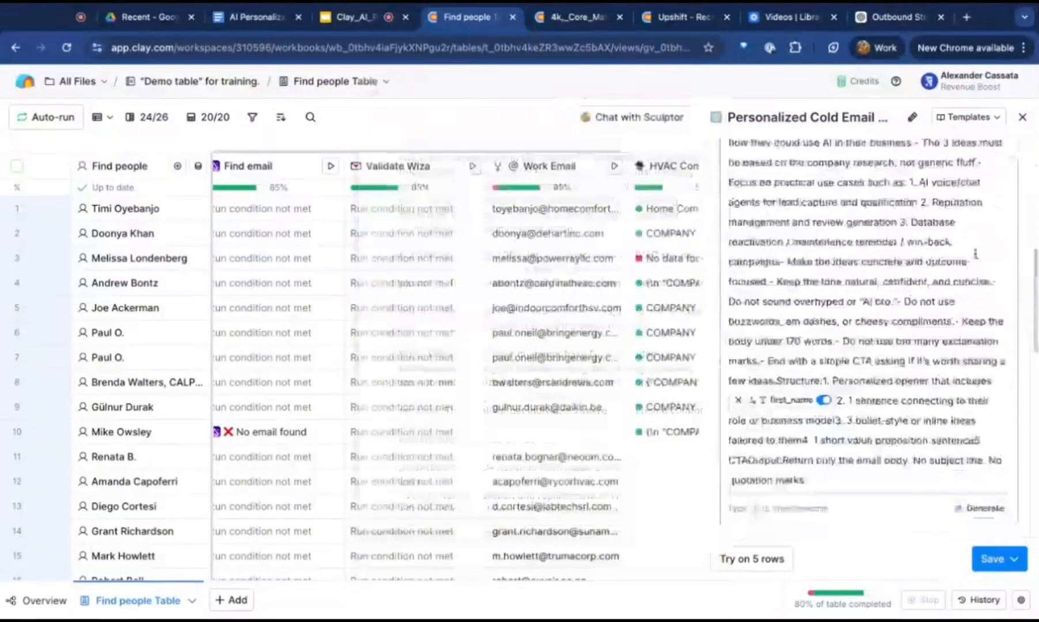
{"action": "key", "text": "Escape"}
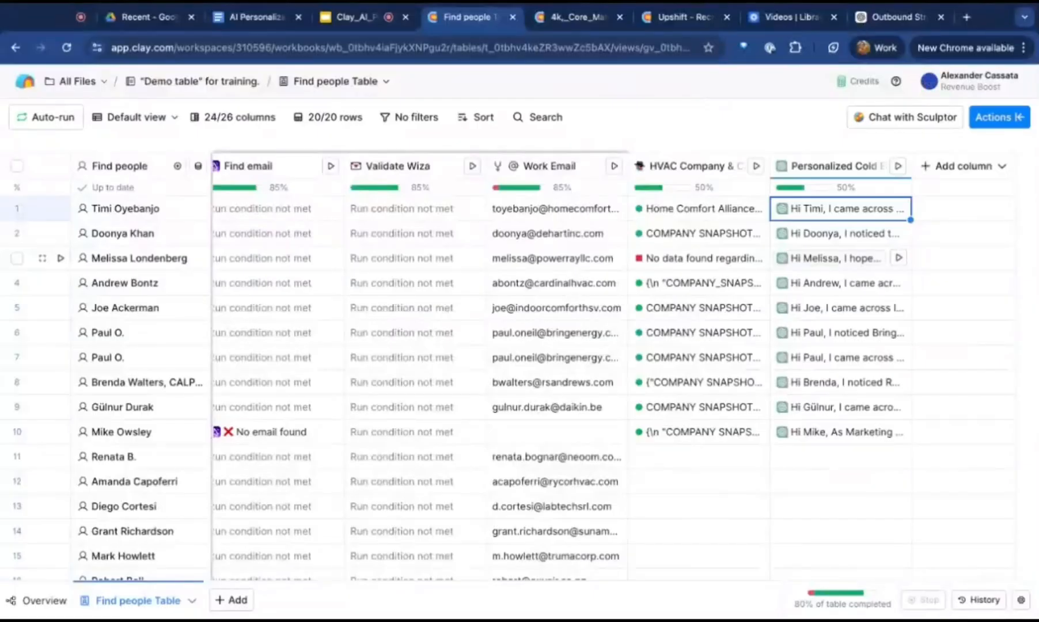
- Add a Use AI column to the Find people table and start its request for what the AI should do
{"action": "left_click", "coordinate": [958, 166]}
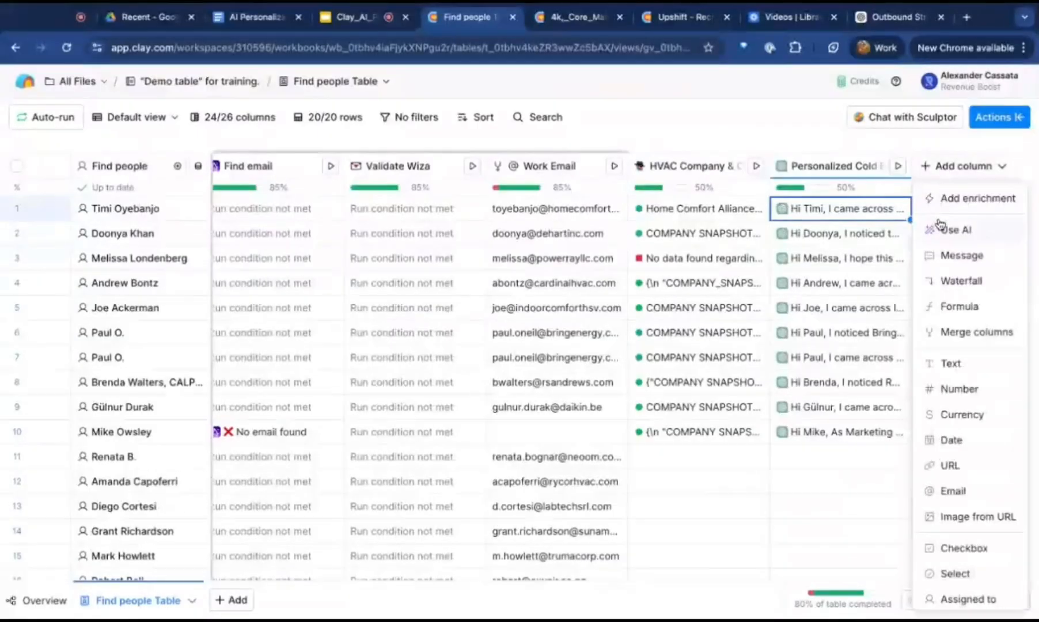
{"action": "left_click", "coordinate": [724, 147]}
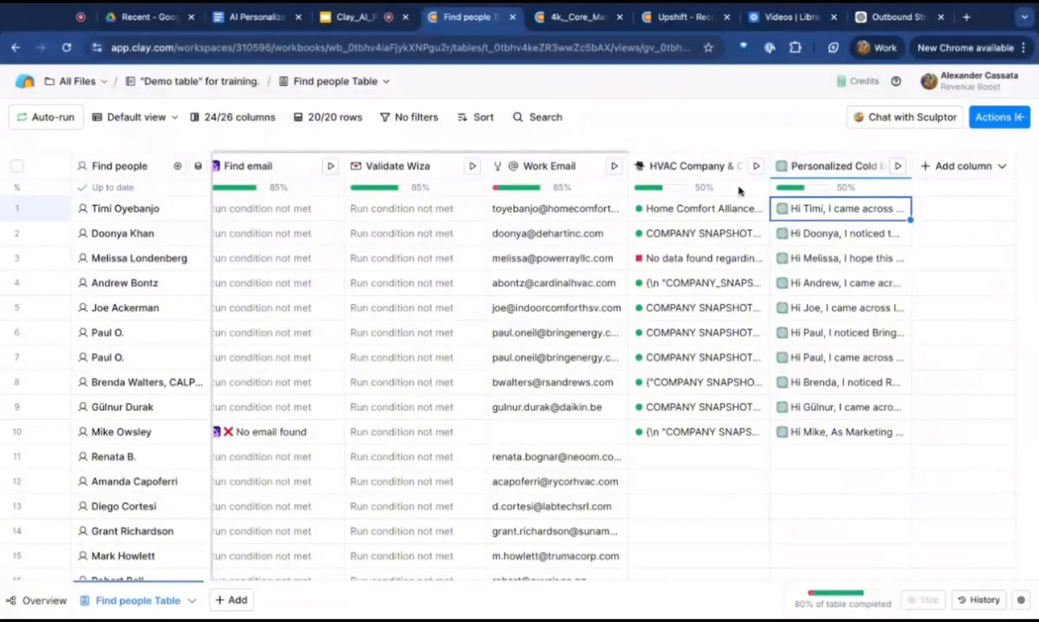
{"action": "left_click", "coordinate": [945, 171]}
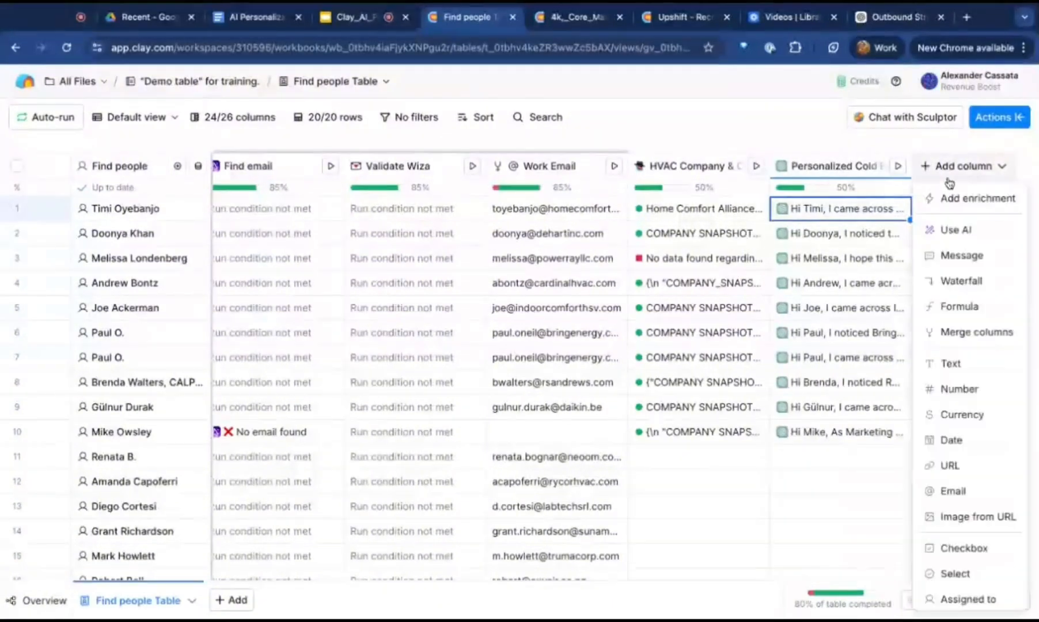
{"action": "left_click", "coordinate": [937, 232]}
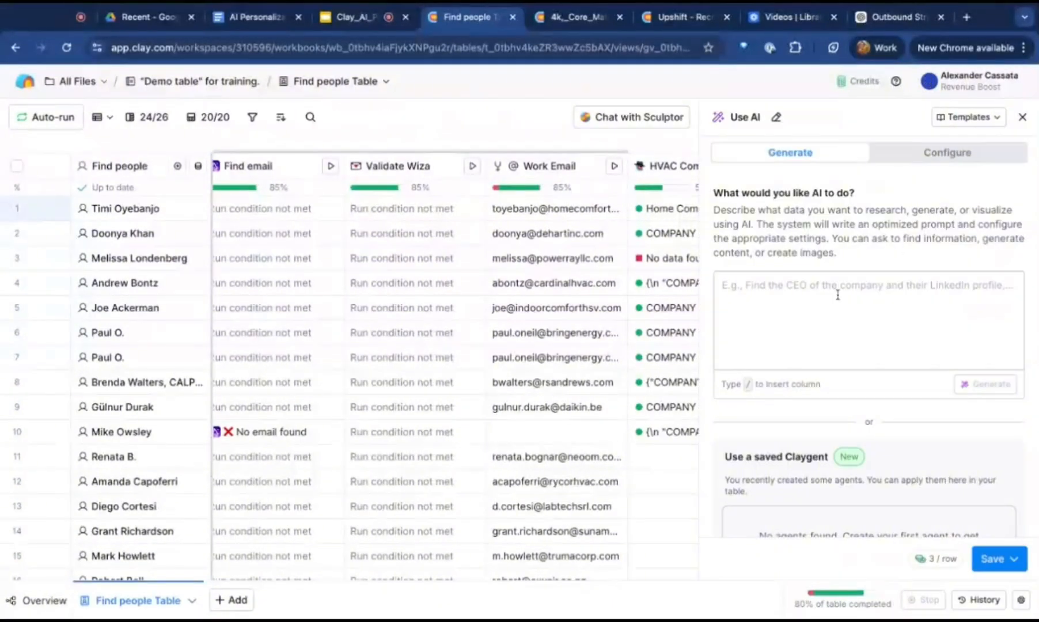
{"action": "left_click", "coordinate": [829, 302]}
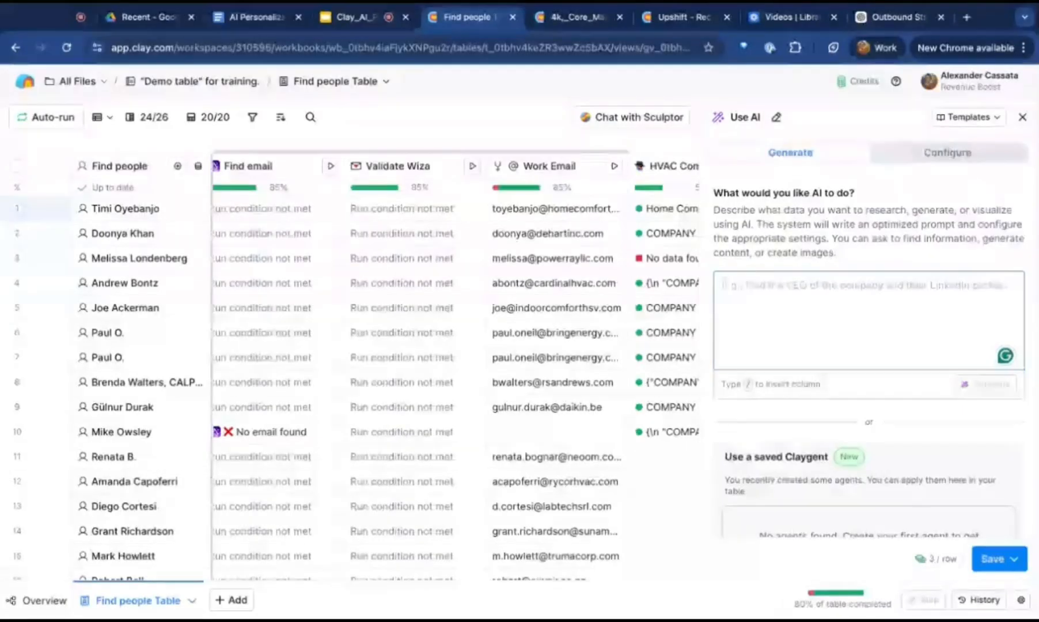
{"action": "type", "text": "/hvac"}
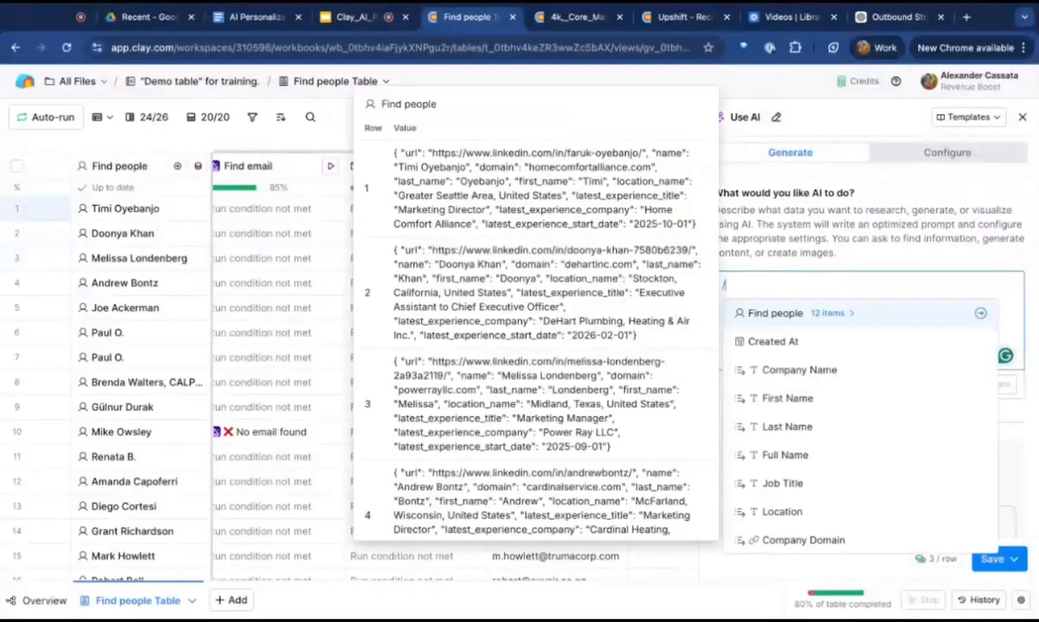
{"action": "key", "text": "BackSpace"}
{"action": "key", "text": "BackSpace"}
{"action": "key", "text": "BackSpace"}
{"action": "key", "text": "BackSpace"}
{"action": "key", "text": "BackSpace"}
{"action": "key", "text": "BackSpace"}
{"action": "key", "text": "BackSpace"}
{"action": "key", "text": "BackSpace"}
{"action": "key", "text": "BackSpace"}
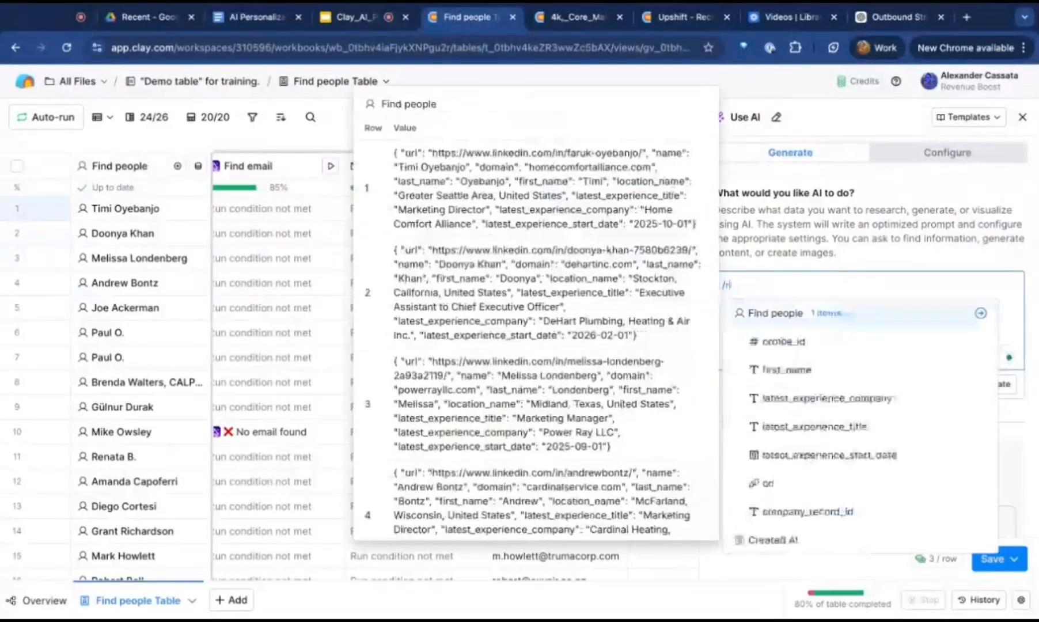
- Write the request "help write a cold email snippet, referencing the type of prospect and service this business sells to"
{"action": "type", "text": "help write"}
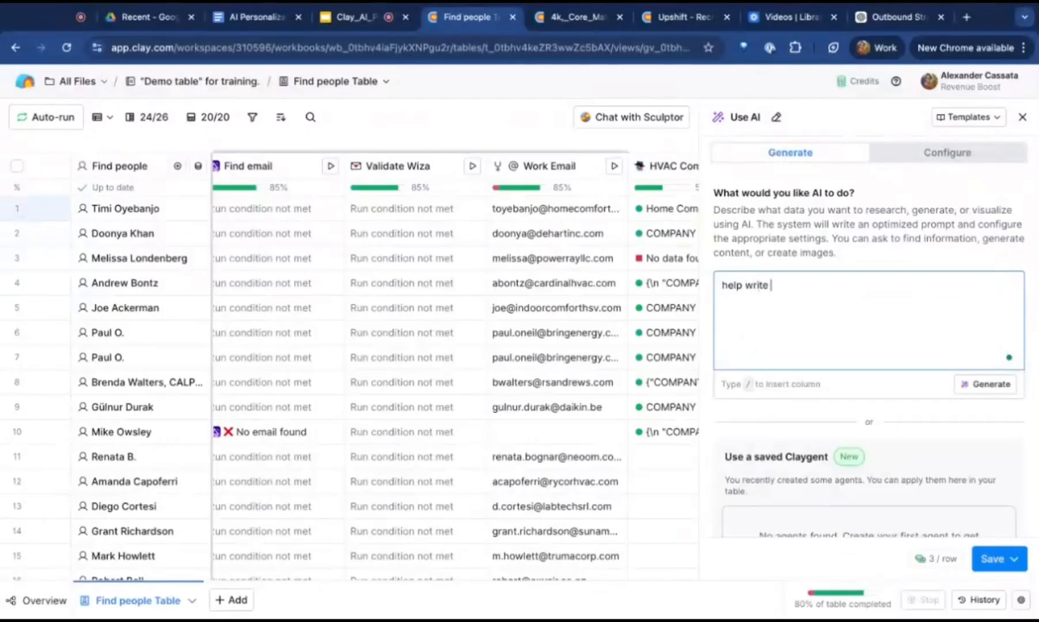
{"action": "type", "text": " a cold email s"}
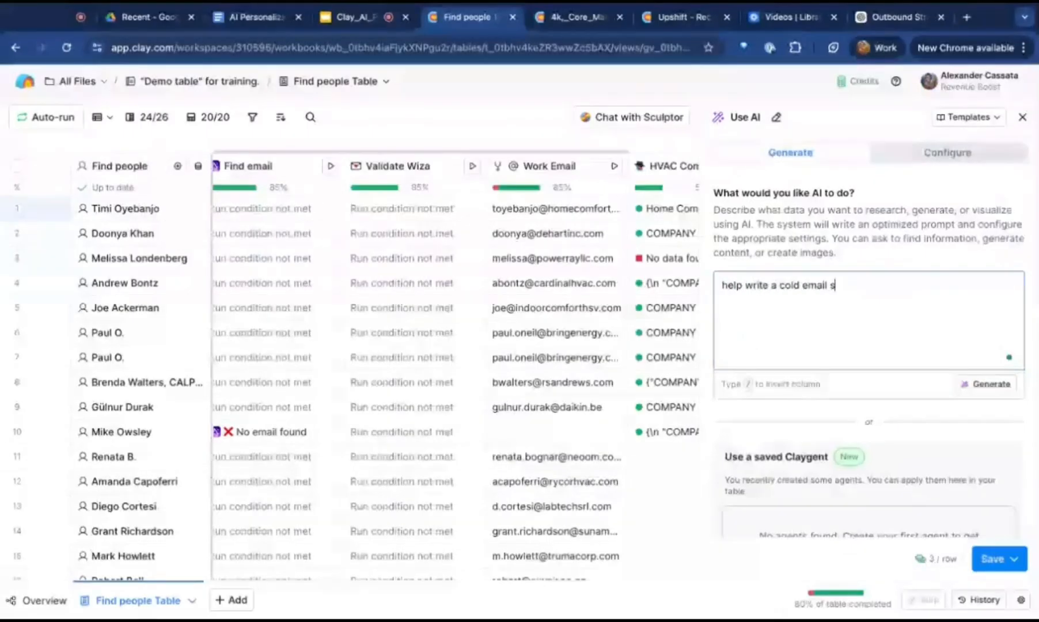
{"action": "type", "text": "nippet,"}
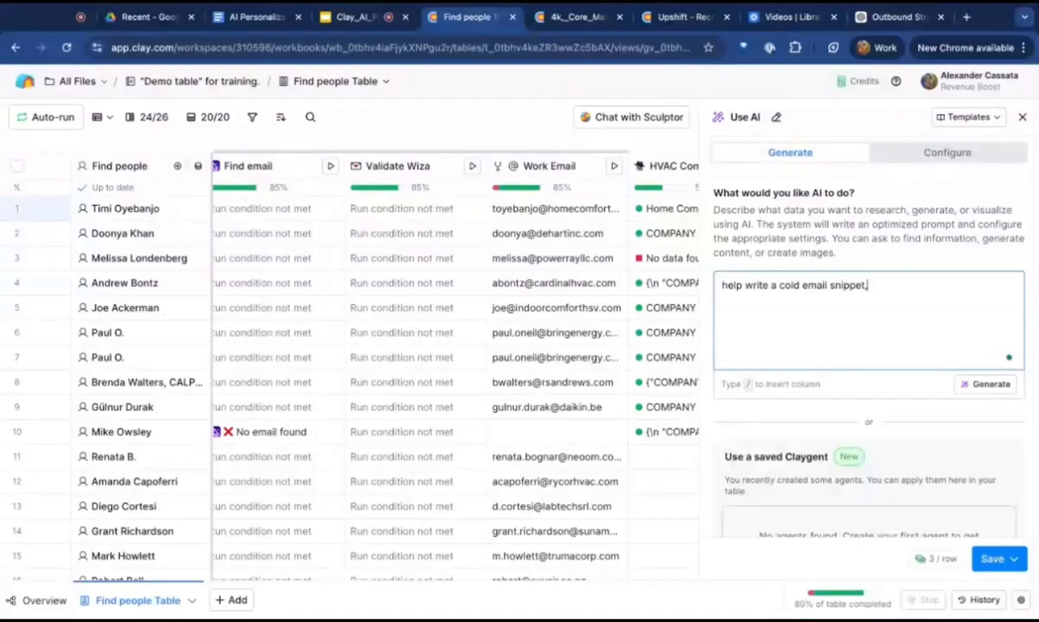
{"action": "type", "text": " referencing the type of"}
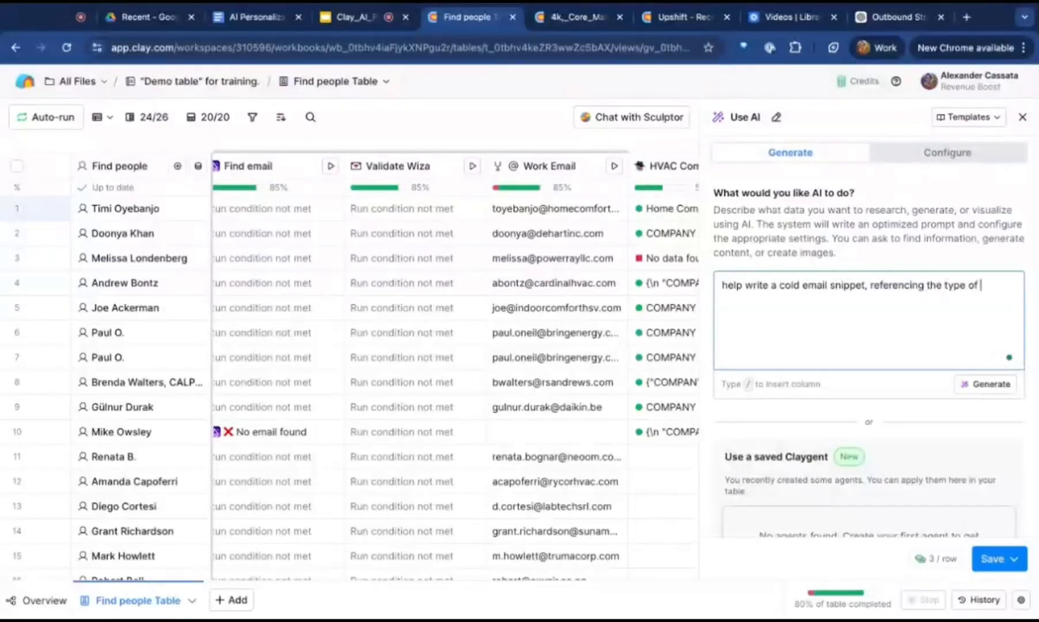
{"action": "type", "text": " prospect and se"}
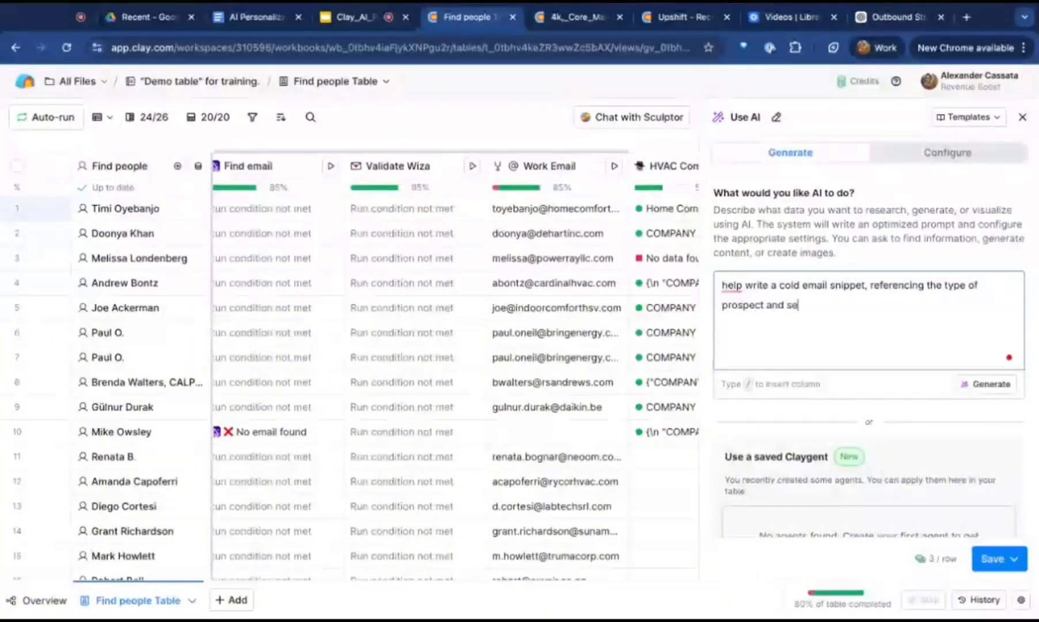
{"action": "type", "text": "rvice this business sell"}
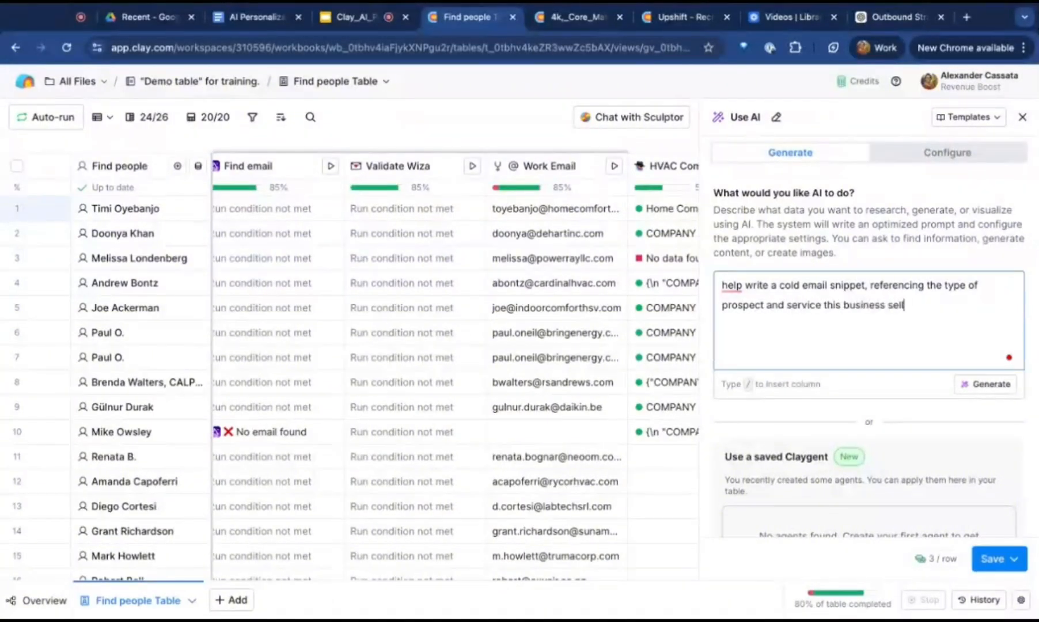
- Add an "inputs" section below the request containing the response variable from the HVAC Company & Contact Research column
{"action": "key", "text": "Return"}
{"action": "key", "text": "Return"}
{"action": "type", "text": "inputs/"}
{"action": "key", "text": "BackSpace"}
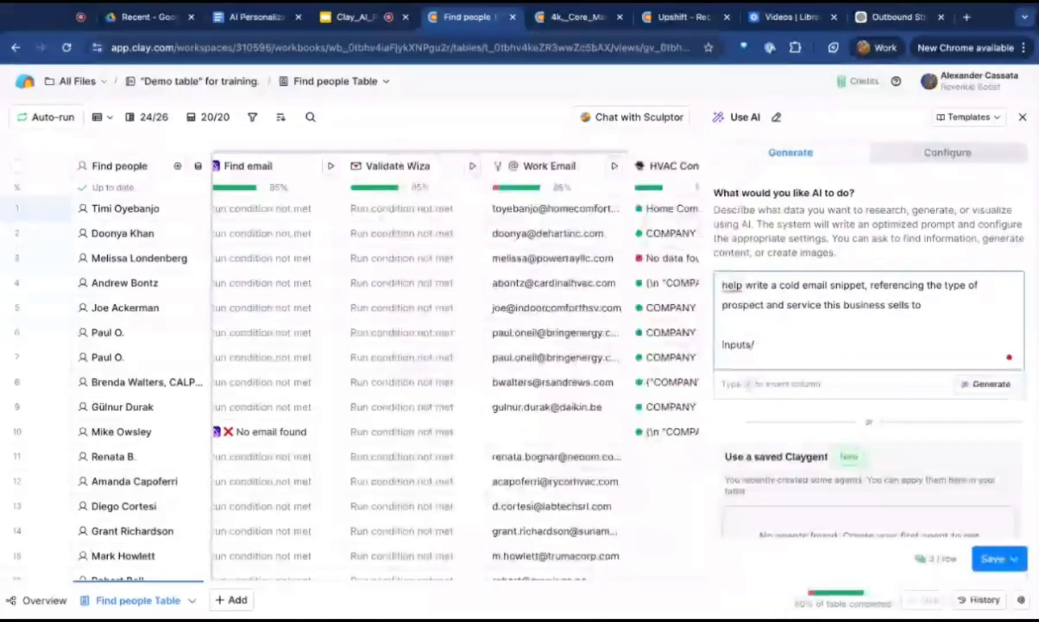
{"action": "key", "text": "Return"}
{"action": "type", "text": "/doma"}
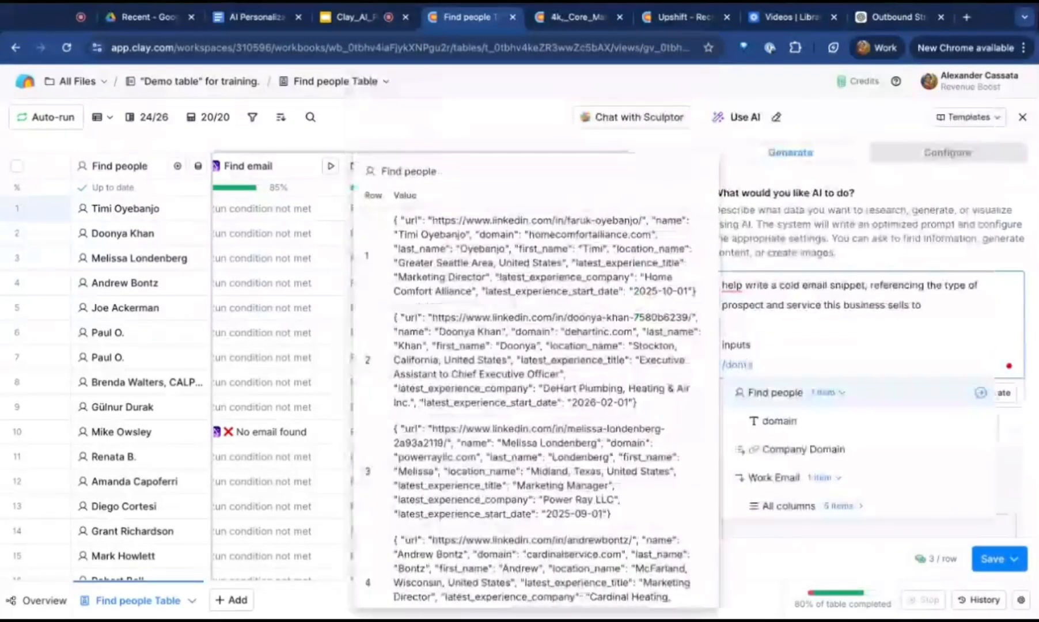
{"action": "key", "text": "BackSpace"}
{"action": "key", "text": "BackSpace"}
{"action": "key", "text": "BackSpace"}
{"action": "key", "text": "BackSpace"}
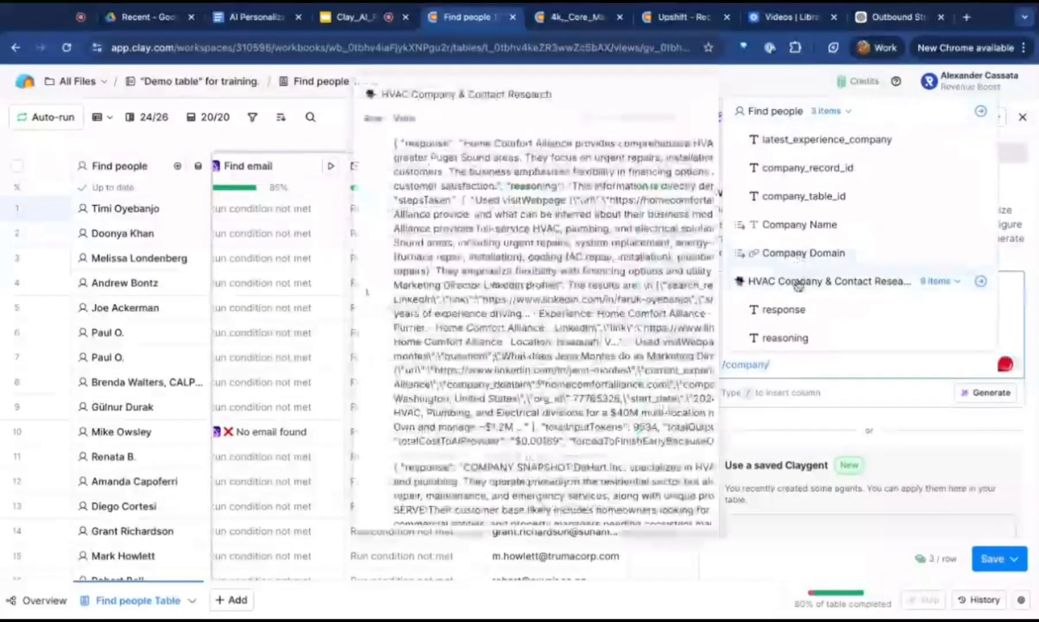
{"action": "left_click", "coordinate": [785, 281]}
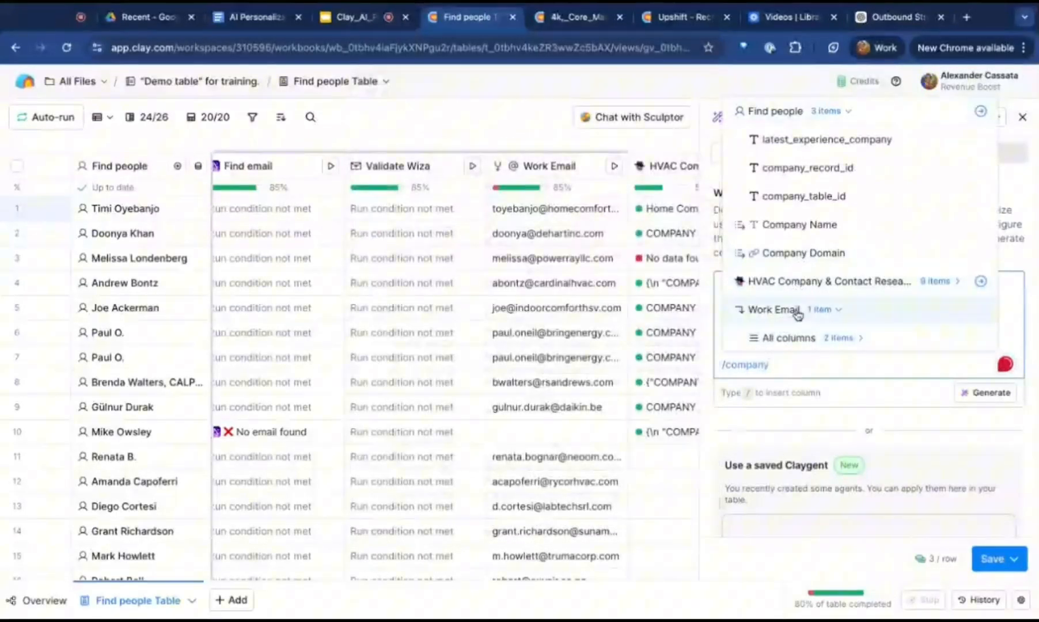
{"action": "left_click", "coordinate": [831, 288]}
{"action": "scroll", "coordinate": [836, 294], "scroll_direction": "down", "scroll_amount": 3}
{"action": "scroll", "coordinate": [836, 293], "scroll_direction": "down", "scroll_amount": 2}
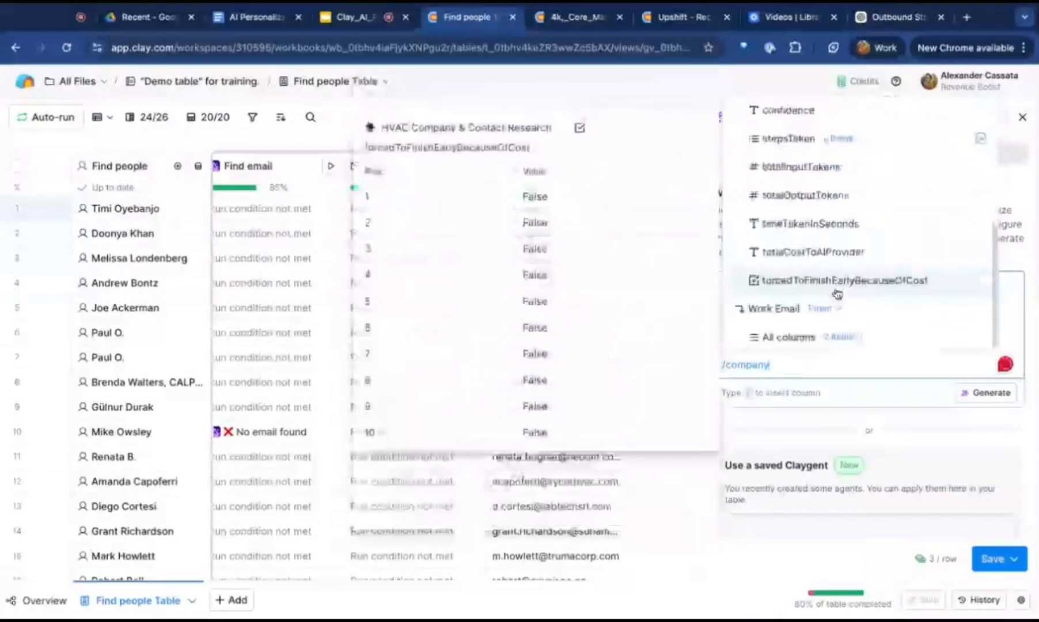
{"action": "scroll", "coordinate": [809, 337], "scroll_direction": "up", "scroll_amount": 5}
{"action": "left_click", "coordinate": [807, 320]}
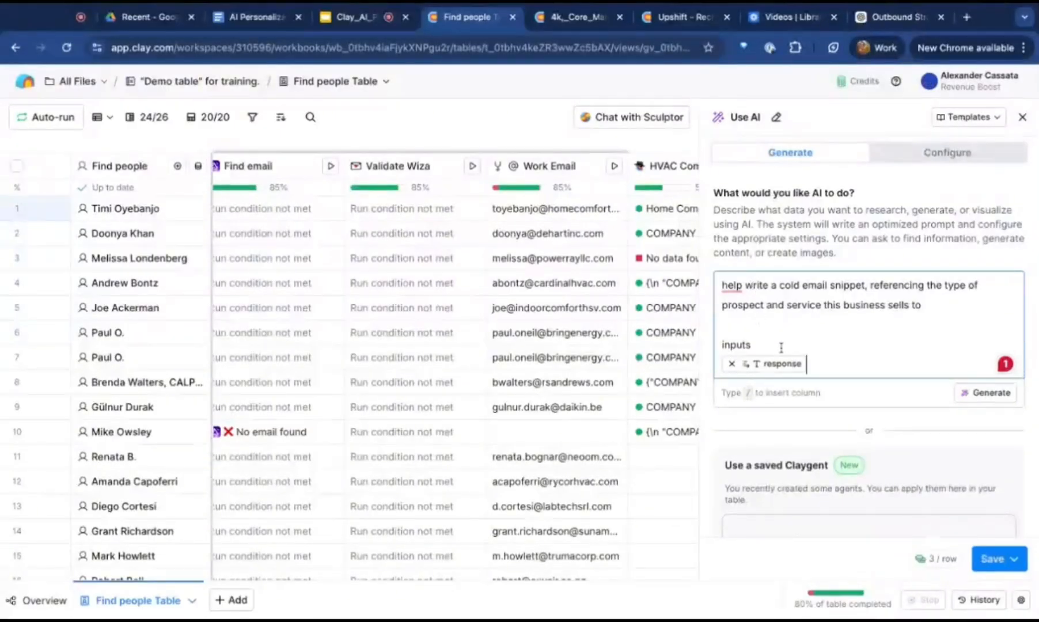
- Add the instruction "your job is to explain the main service they sell, and the output should ALWAYS be structured like this" below the inputs
{"action": "mouse_move", "coordinate": [753, 372]}
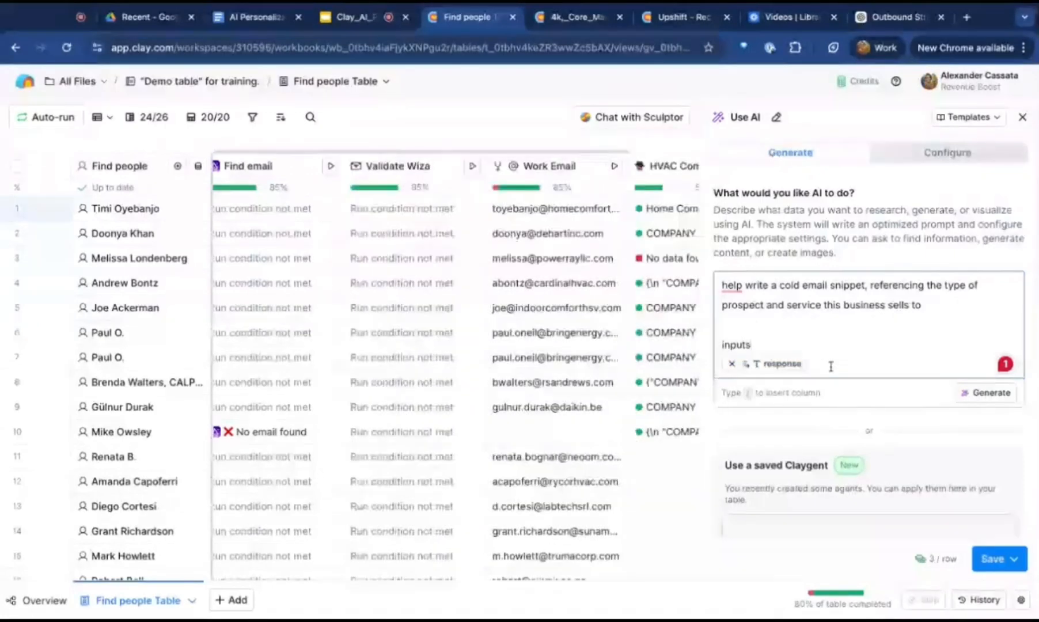
{"action": "scroll", "coordinate": [831, 365], "scroll_direction": "down", "scroll_amount": 1}
{"action": "key", "text": "Return"}
{"action": "key", "text": "Return"}
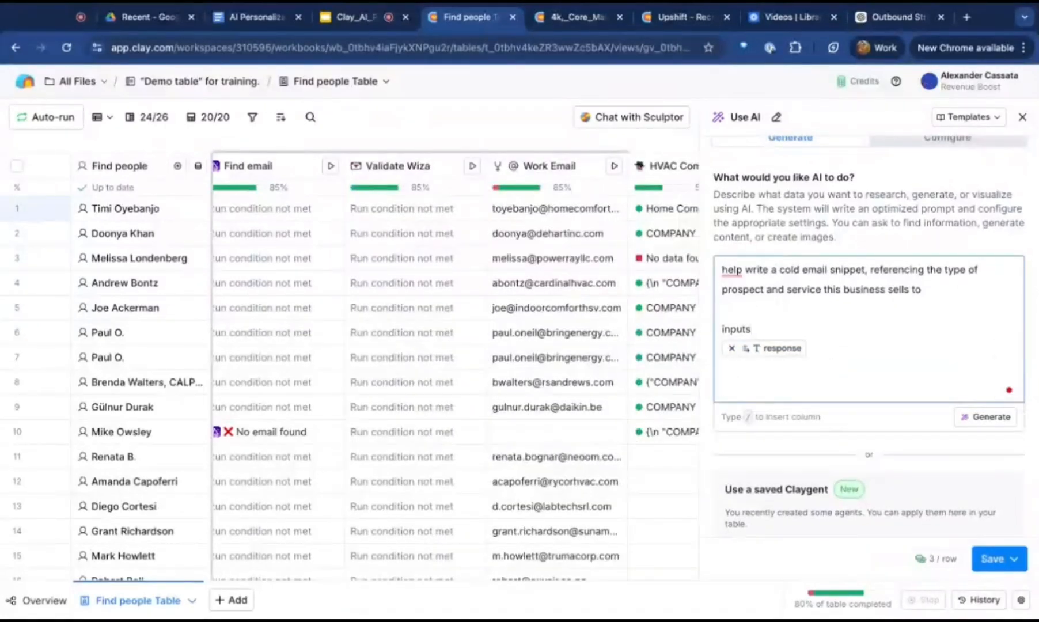
{"action": "type", "text": "your job is to explain the main service they s"}
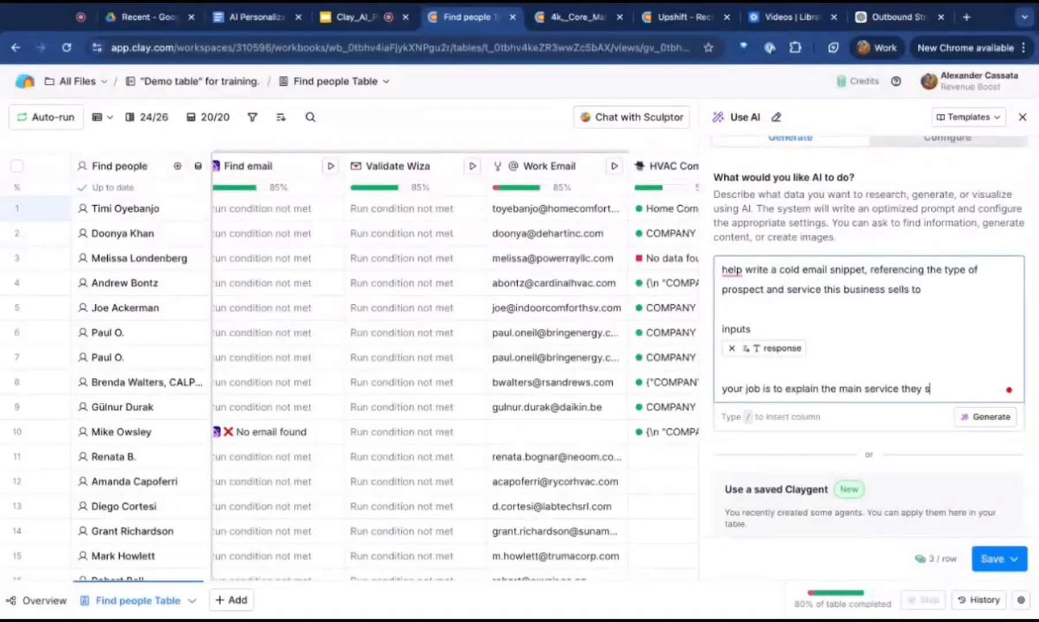
{"action": "type", "text": "ell, and the outp"}
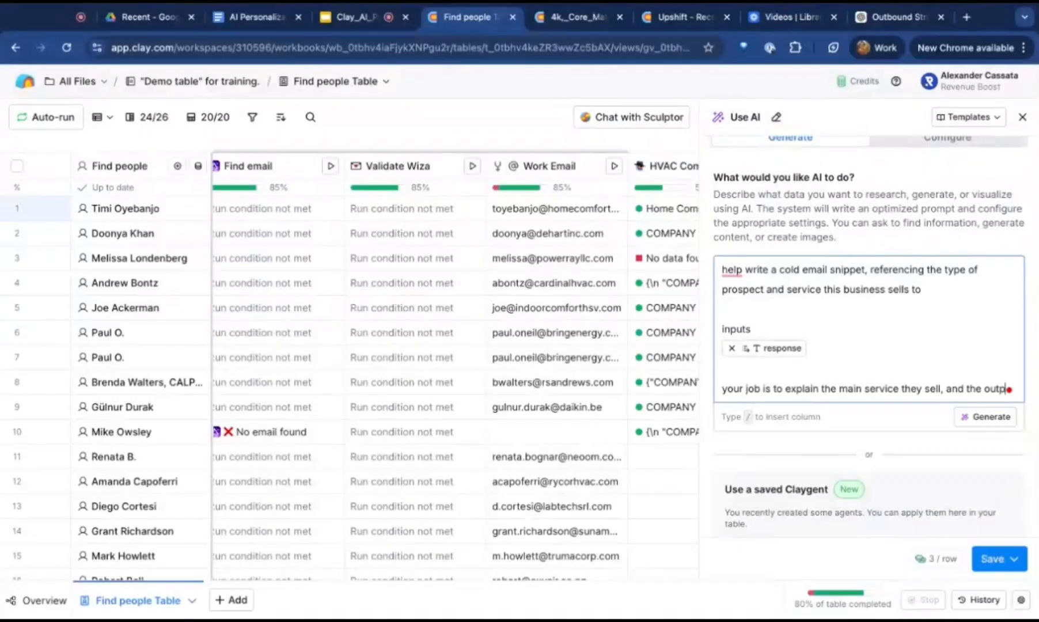
{"action": "type", "text": "ut should fit into a sentence"}
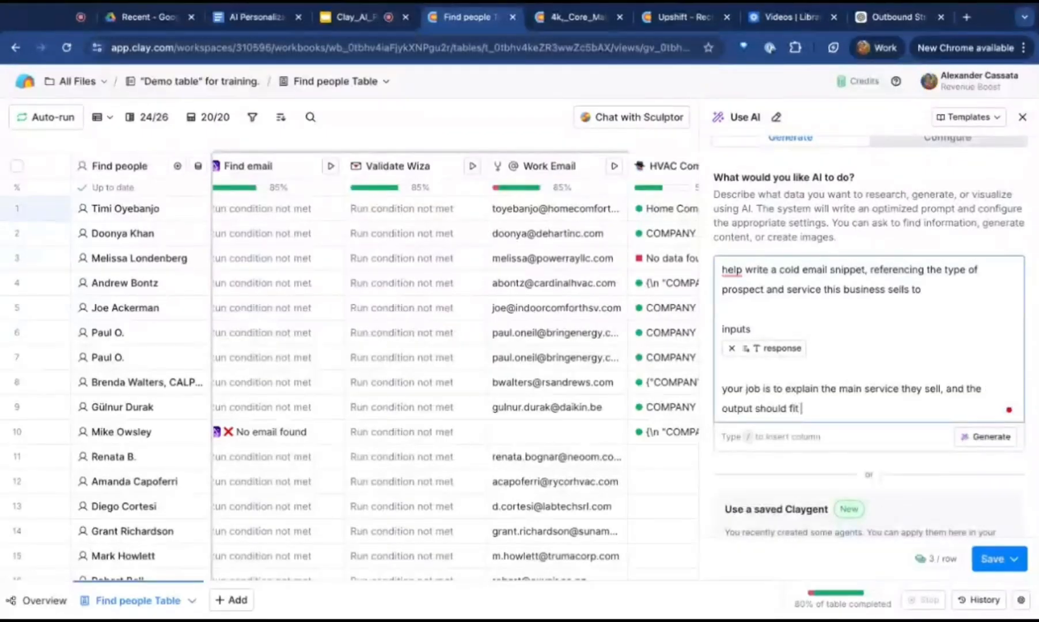
{"action": "left_click_drag", "start_coordinate": [889, 401], "coordinate": [788, 403]}
{"action": "type", "text": "ALWAYS be structured l"}
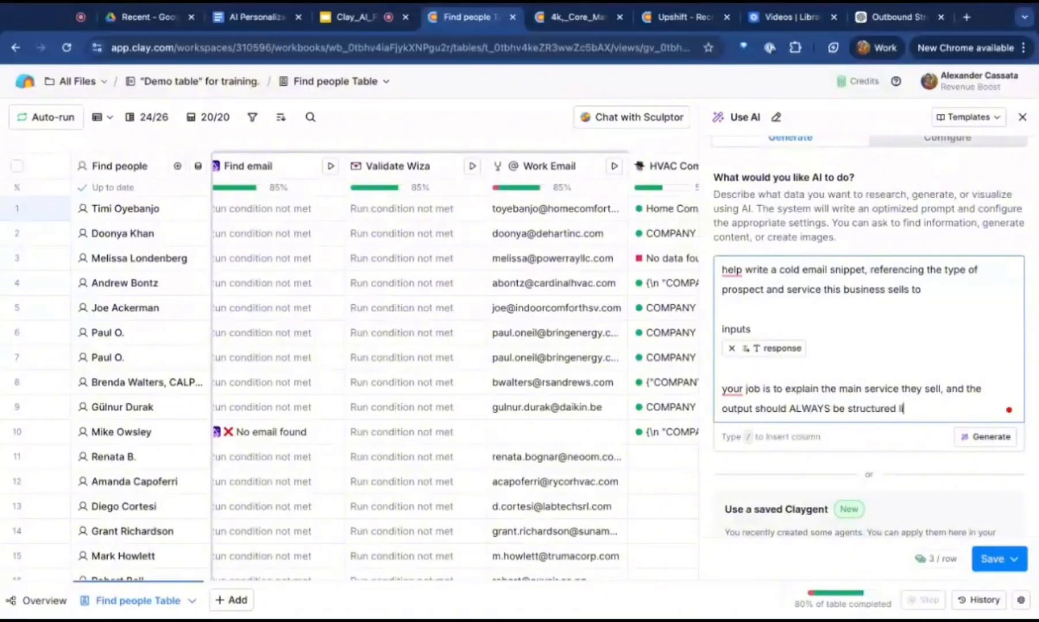
{"action": "type", "text": "ike this"}
- Add the quoted sentence template "I saw you sell ____ to ____ in", ending with the location_name variable from Find people
{"action": "key", "text": "Return"}
{"action": "key", "text": "Return"}
{"action": "type", "text": "\"I saw "}
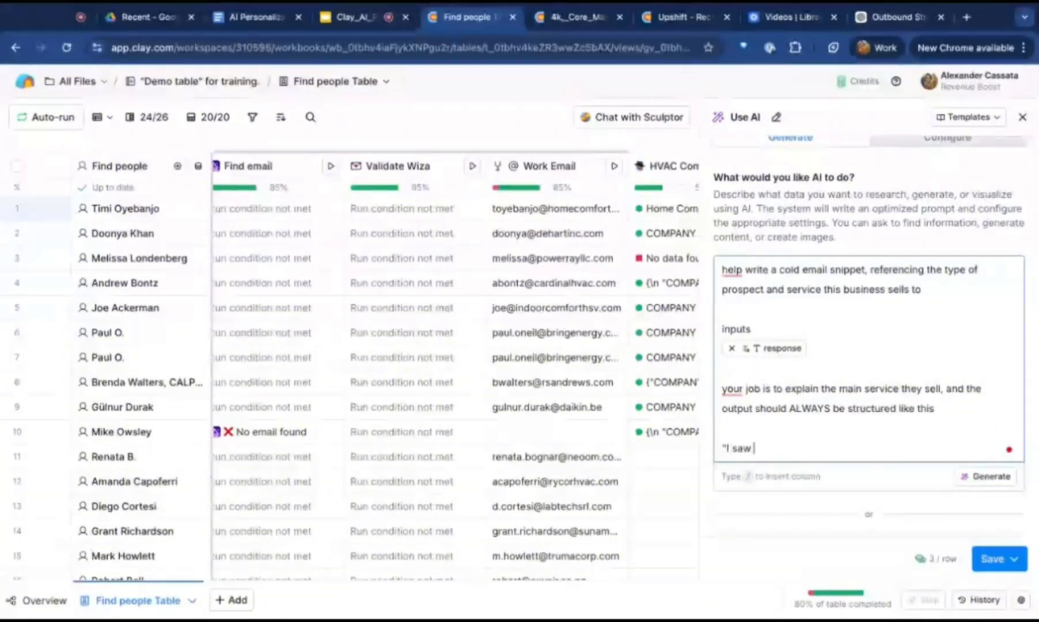
{"action": "type", "text": "you sell ____"}
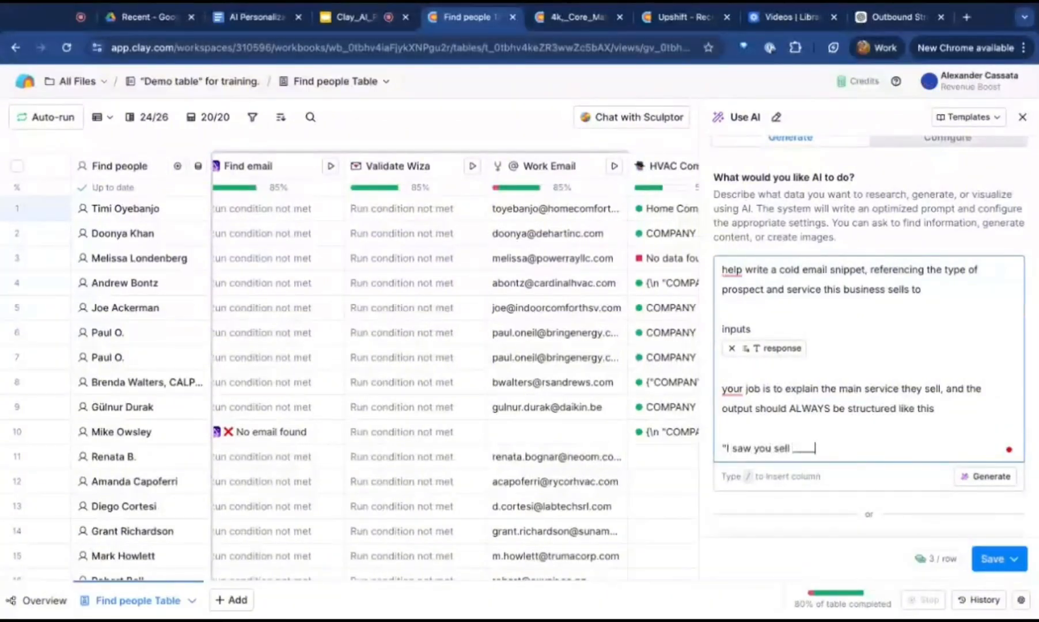
{"action": "type", "text": " to ____ in /loca"}
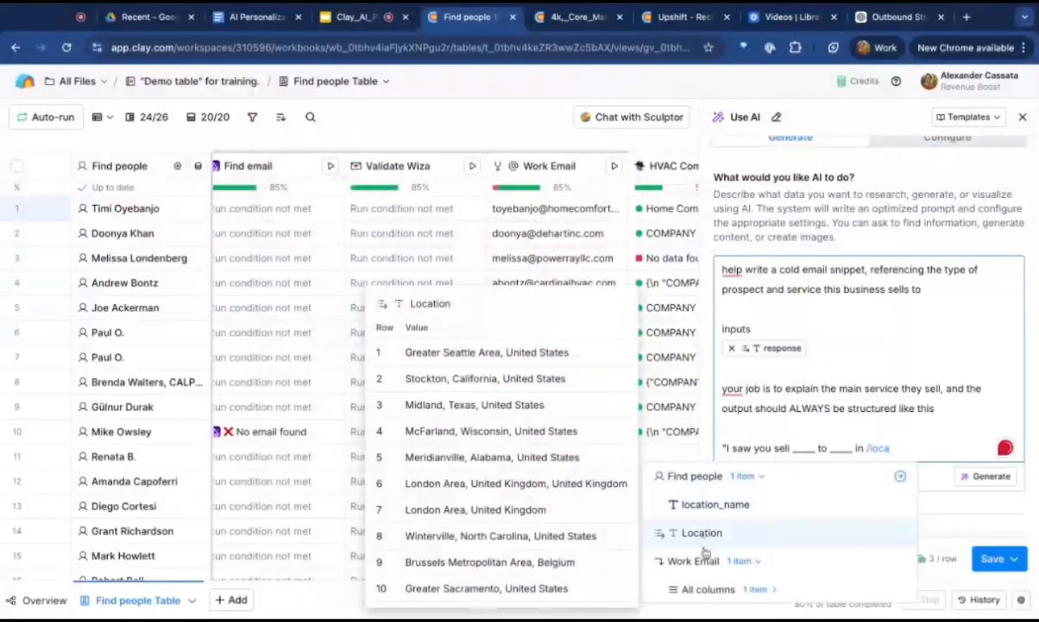
{"action": "left_click", "coordinate": [730, 505]}
{"action": "scroll", "coordinate": [927, 429], "scroll_direction": "down", "scroll_amount": 1}
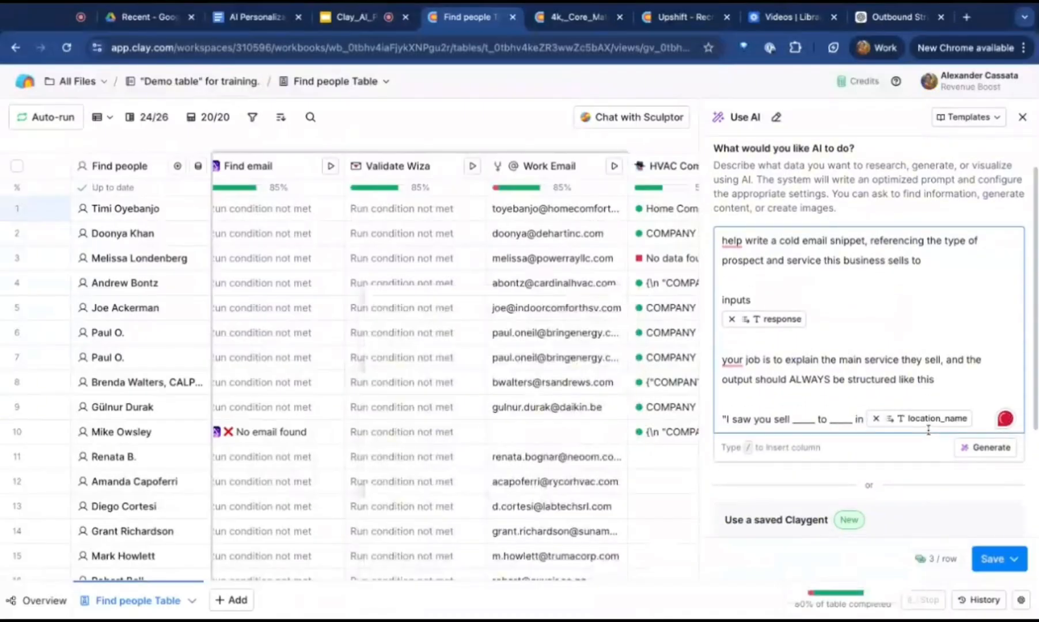
{"action": "type", "text": "\""}
- Add the instruction "Only structure the output exactly like that, and always use specific language from their business about their core service and target market."
{"action": "key", "text": "Return"}
{"action": "key", "text": "Return"}
{"action": "type", "text": "Only structu"}
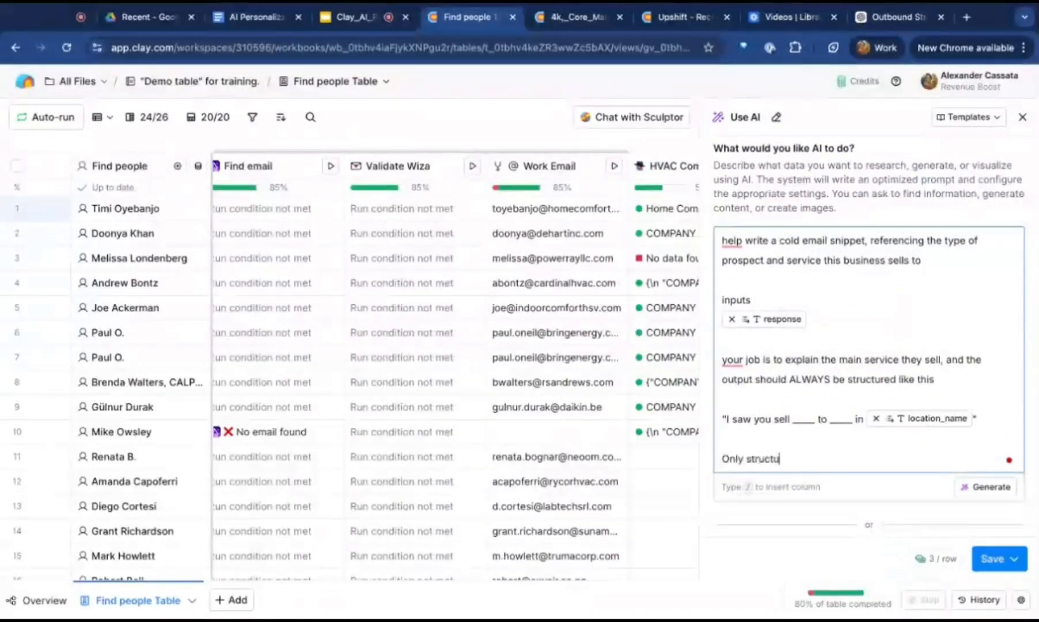
{"action": "type", "text": "re the output e"}
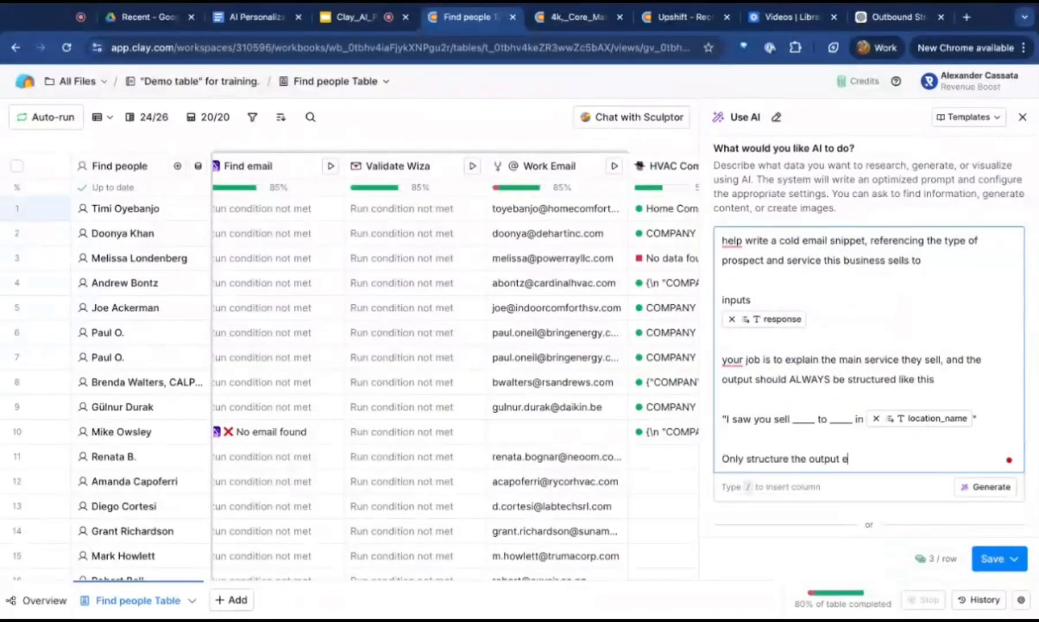
{"action": "type", "text": "xactly like that, and always"}
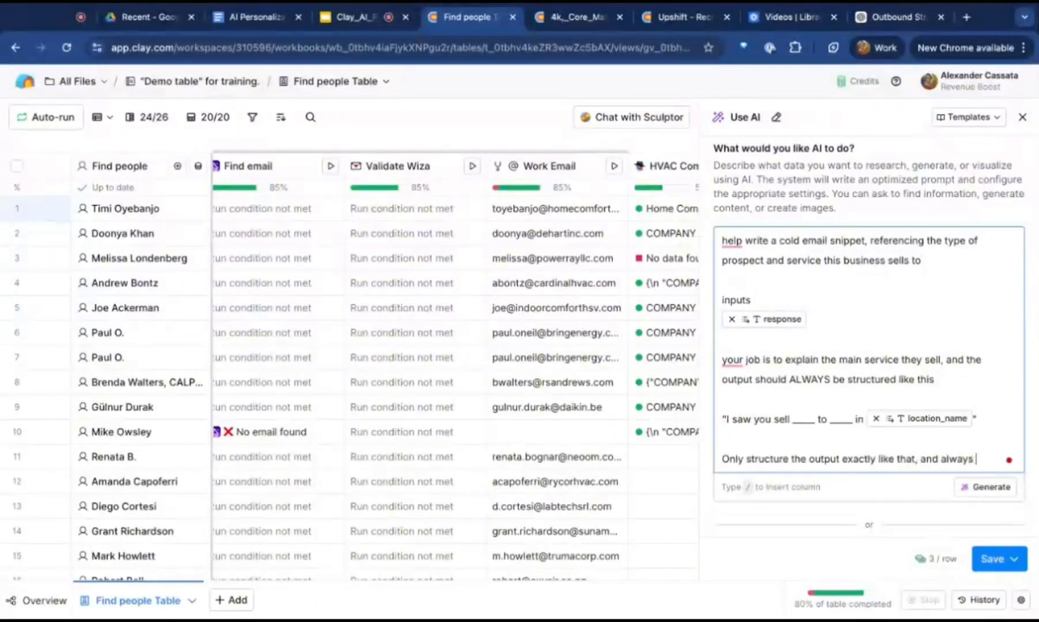
{"action": "type", "text": " use specific "}
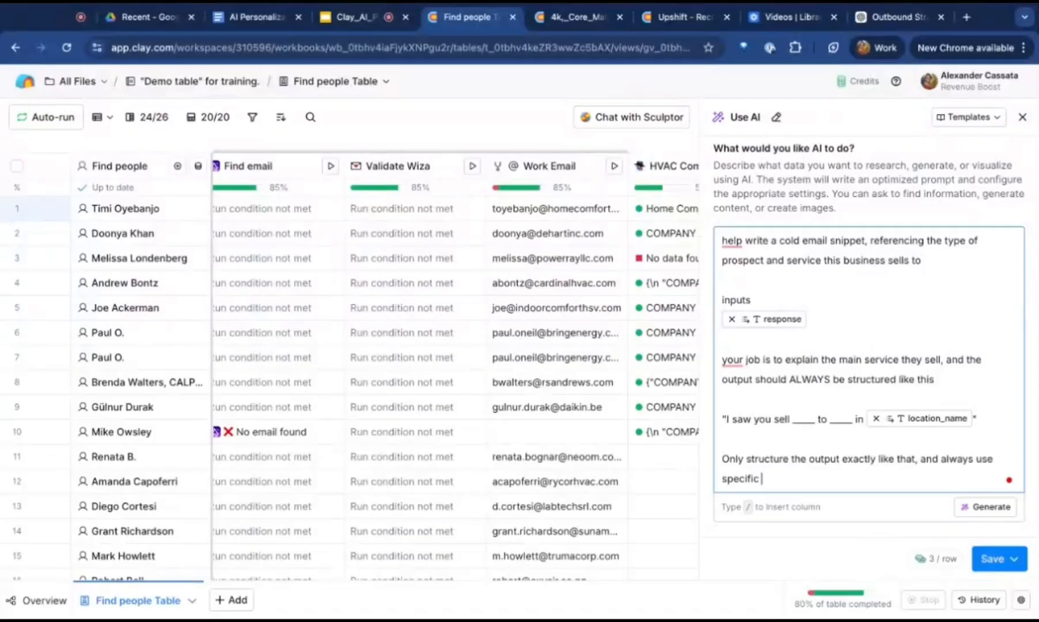
{"action": "type", "text": "language from their b usi"}
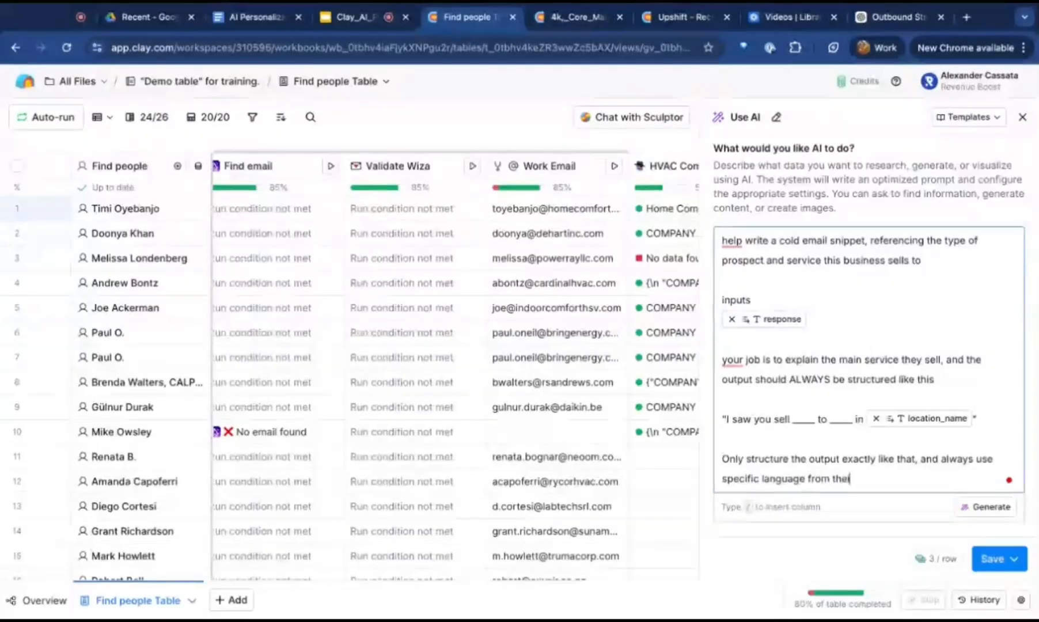
{"action": "key", "text": "BackSpace"}
{"action": "key", "text": "BackSpace"}
{"action": "key", "text": "BackSpace"}
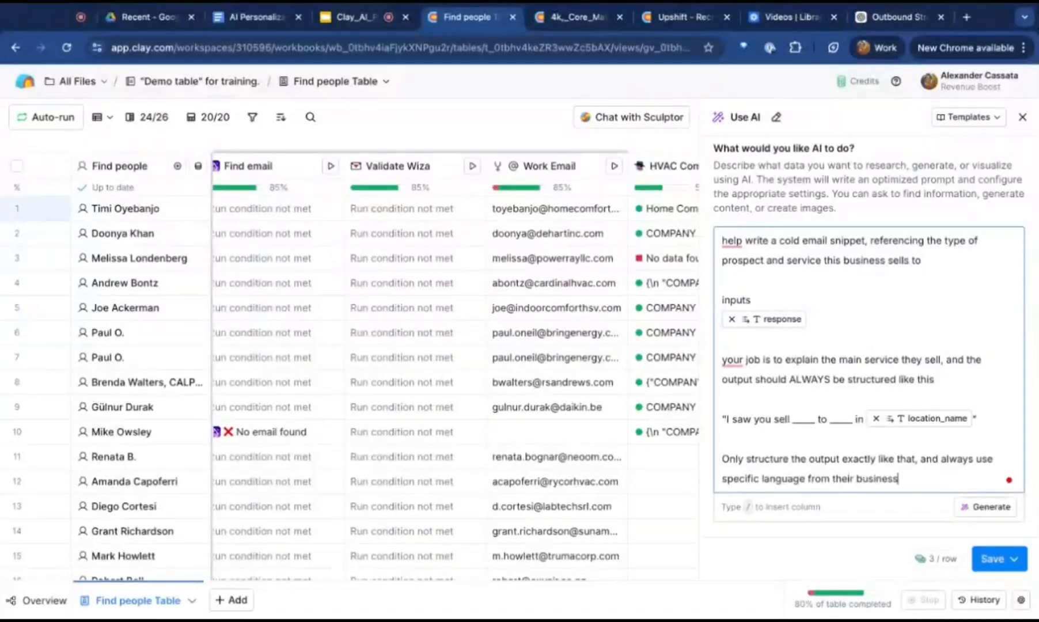
{"action": "type", "text": "usiness about their core serv"}
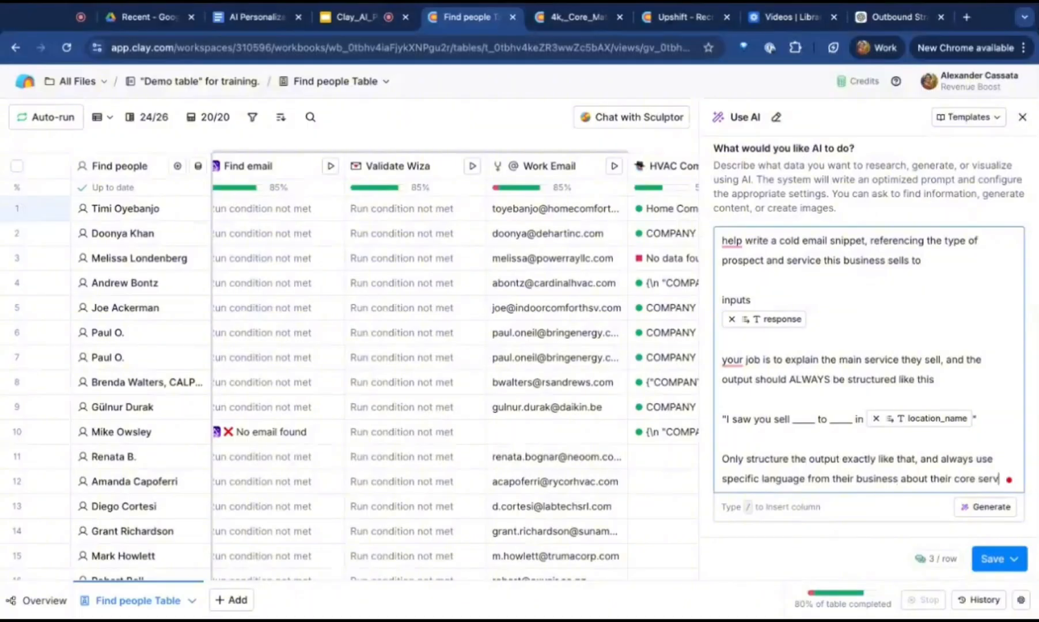
{"action": "type", "text": "ice and target market."}
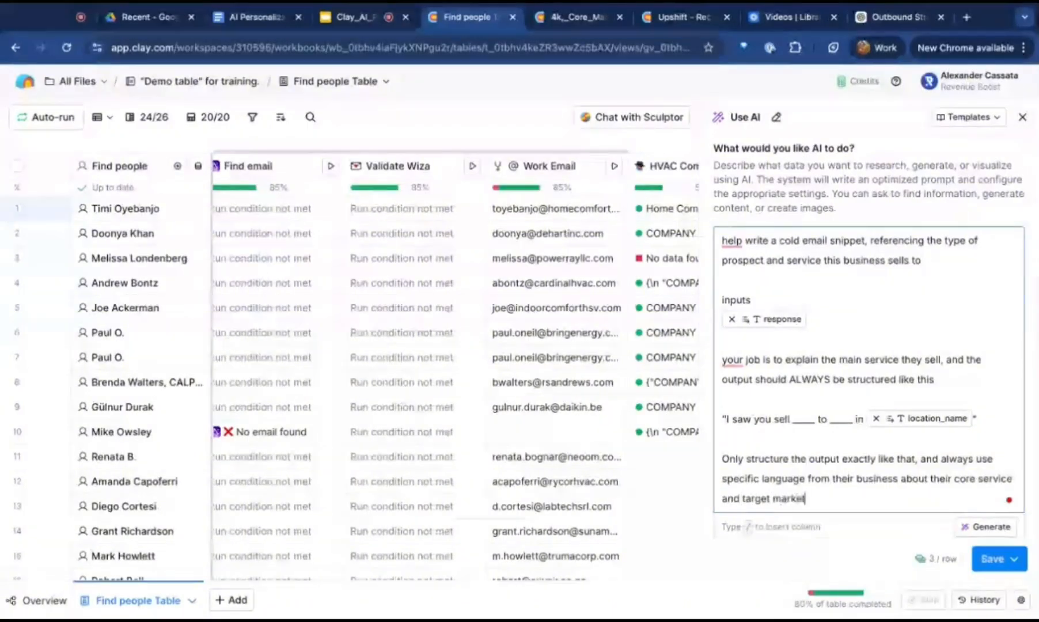
{"action": "key", "text": "Return"}
{"action": "key", "text": "Return"}
{"action": "type", "text": "Example"}
{"action": "key", "text": "BackSpace"}
{"action": "key", "text": "BackSpace"}
{"action": "key", "text": "BackSpace"}
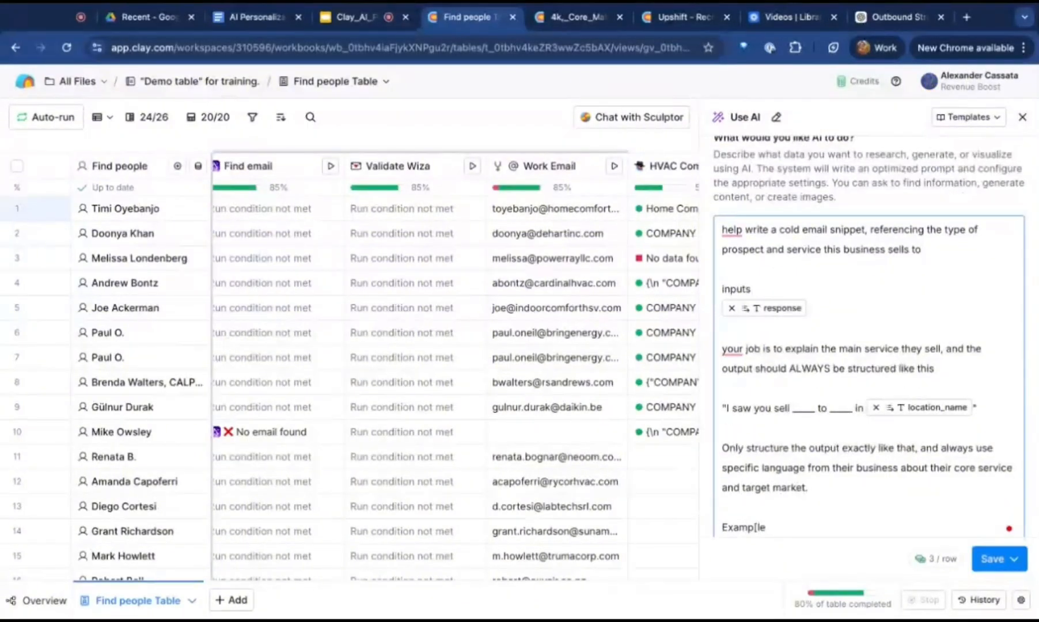
{"action": "scroll", "coordinate": [899, 421], "scroll_direction": "down", "scroll_amount": 5}
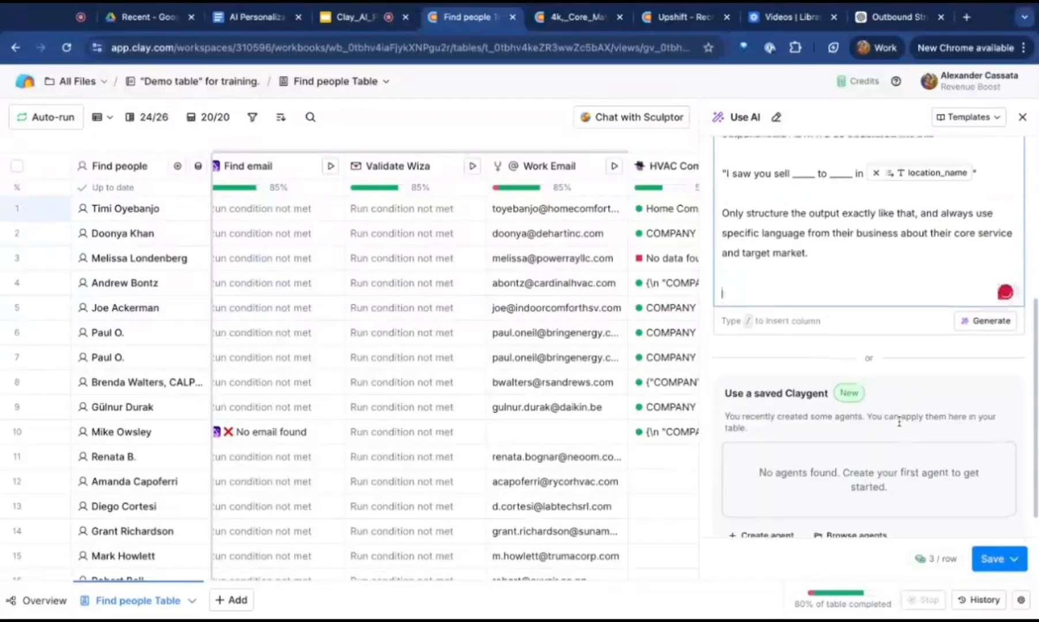
- Carry the whole prompt over into the manual configuration and set the use case to Create or modify content
{"action": "scroll", "coordinate": [861, 380], "scroll_direction": "up", "scroll_amount": 5}
{"action": "key", "text": "ctrl+a"}
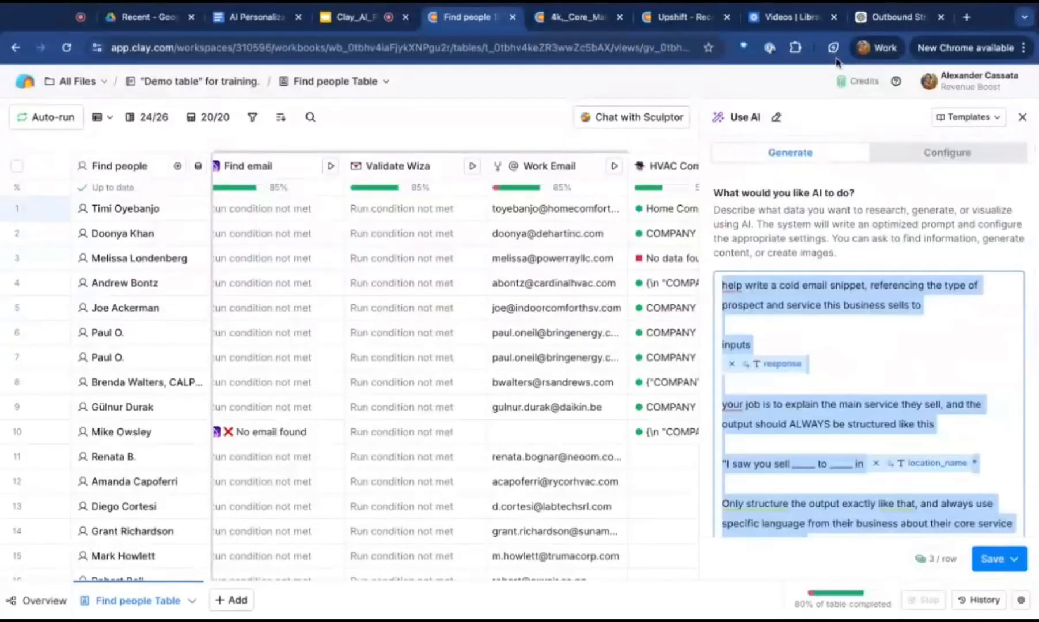
{"action": "left_click", "coordinate": [909, 164]}
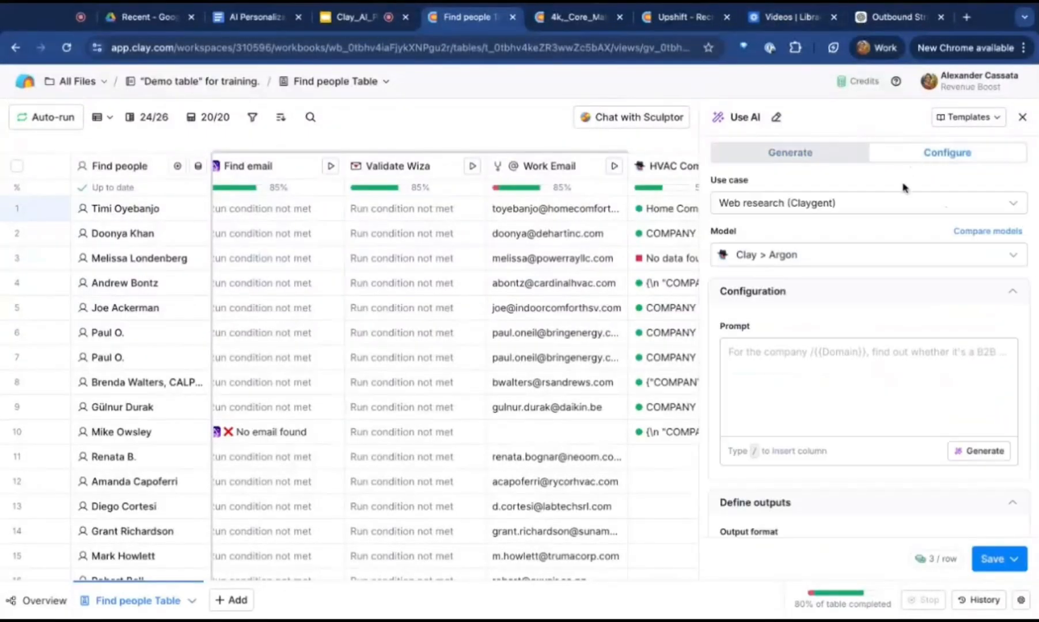
{"action": "left_click", "coordinate": [881, 206]}
{"action": "left_click", "coordinate": [808, 322]}
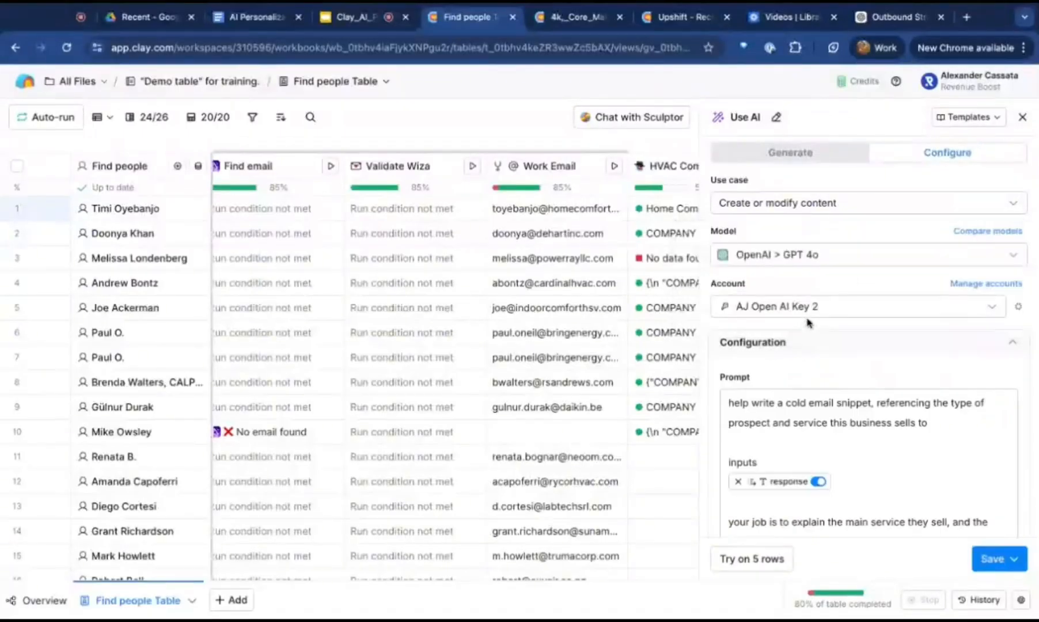
- Create a custom example of how the AI should respond for this prompt
{"action": "scroll", "coordinate": [816, 378], "scroll_direction": "down", "scroll_amount": 10}
{"action": "scroll", "coordinate": [796, 429], "scroll_direction": "down", "scroll_amount": 3}
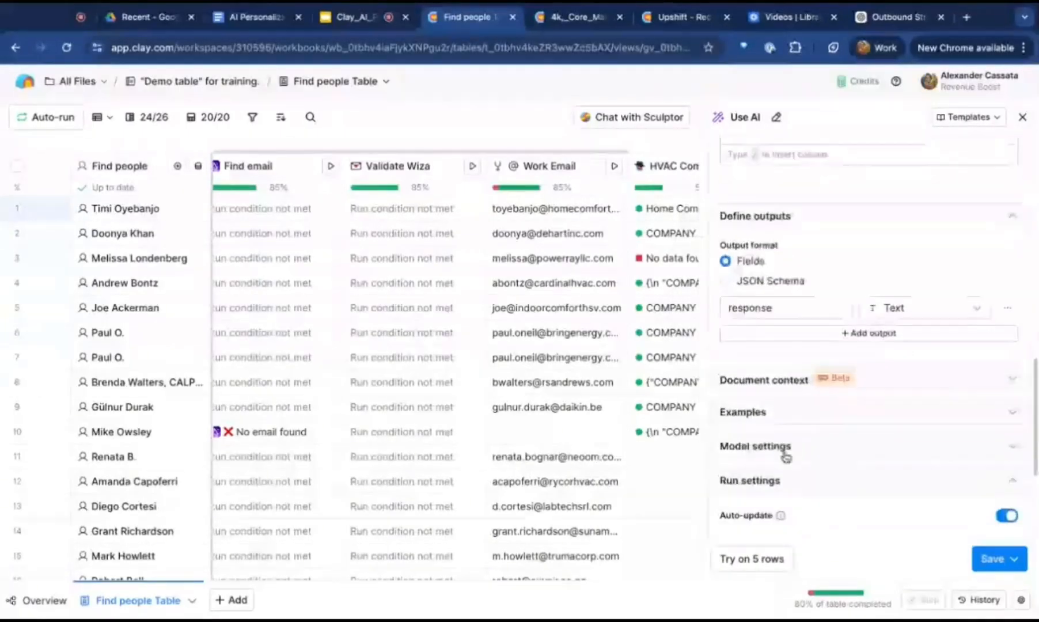
{"action": "left_click", "coordinate": [790, 414]}
{"action": "scroll", "coordinate": [800, 442], "scroll_direction": "down", "scroll_amount": 1}
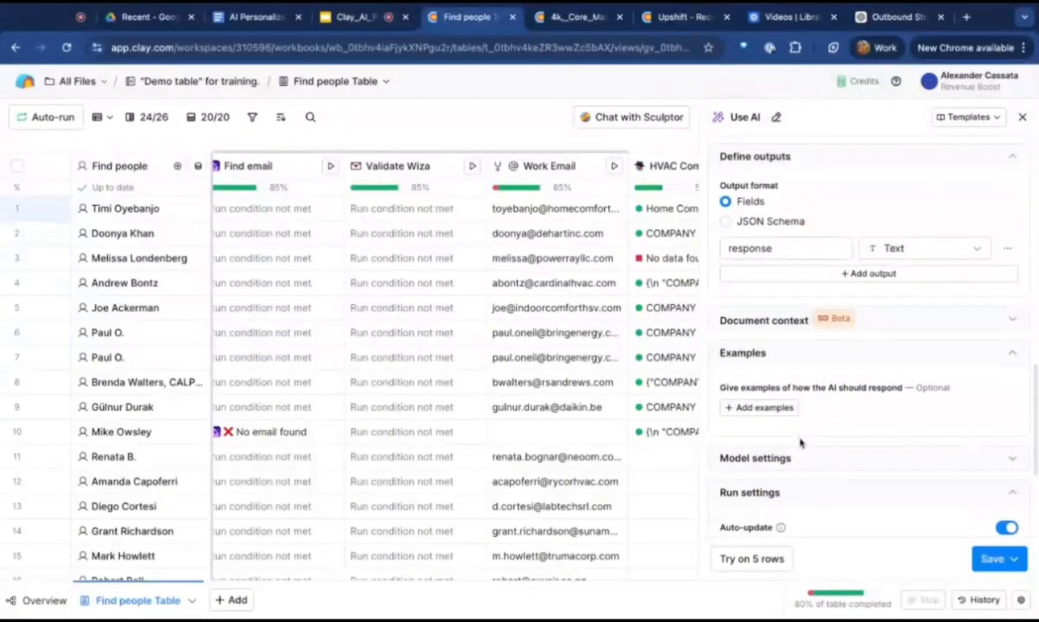
{"action": "left_click", "coordinate": [774, 409]}
{"action": "left_click", "coordinate": [775, 409]}
{"action": "left_click", "coordinate": [775, 409]}
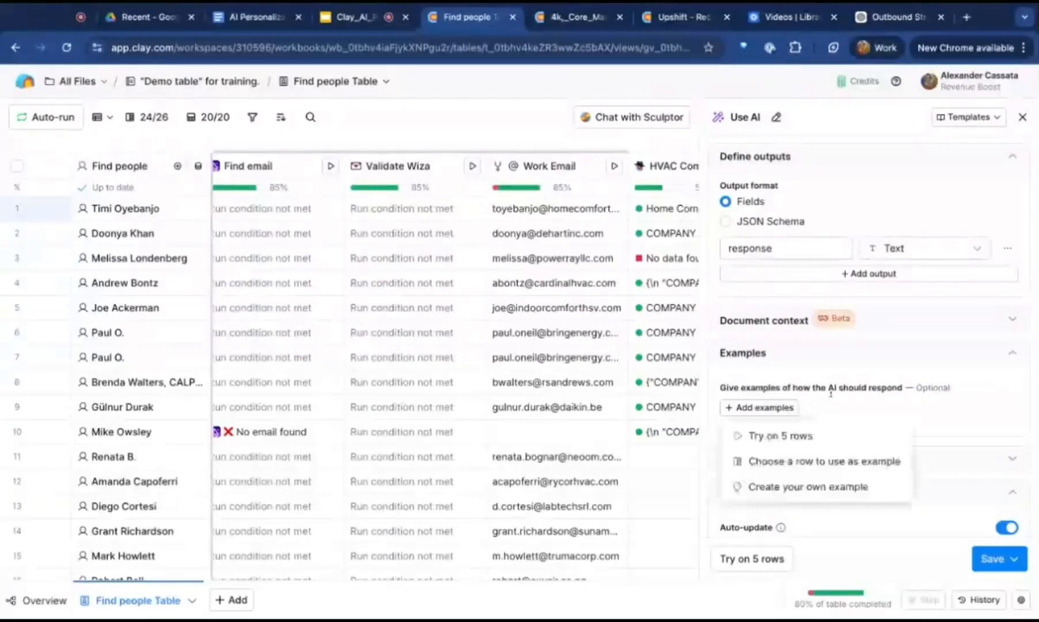
{"action": "scroll", "coordinate": [834, 224], "scroll_direction": "up", "scroll_amount": 6}
{"action": "scroll", "coordinate": [833, 223], "scroll_direction": "up", "scroll_amount": 3}
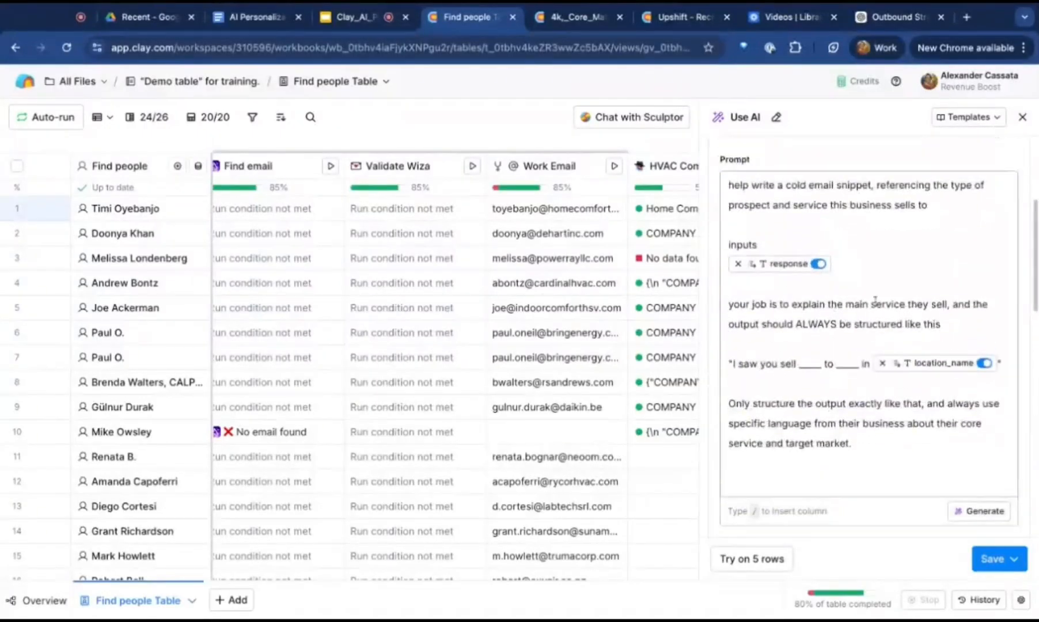
{"action": "scroll", "coordinate": [823, 371], "scroll_direction": "down", "scroll_amount": 7}
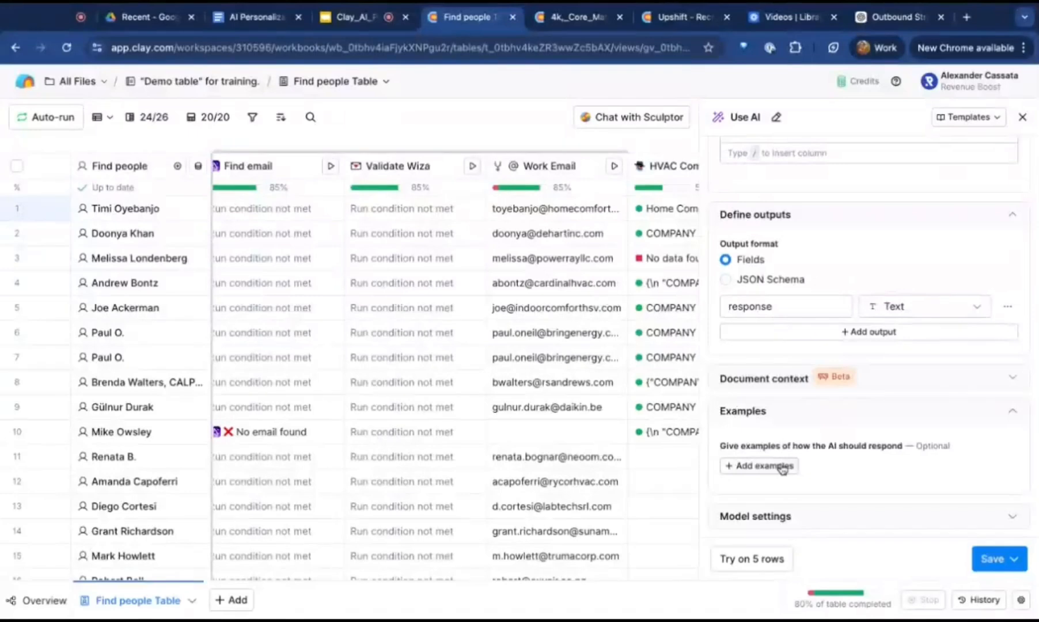
{"action": "left_click", "coordinate": [784, 465]}
{"action": "left_click", "coordinate": [798, 543]}
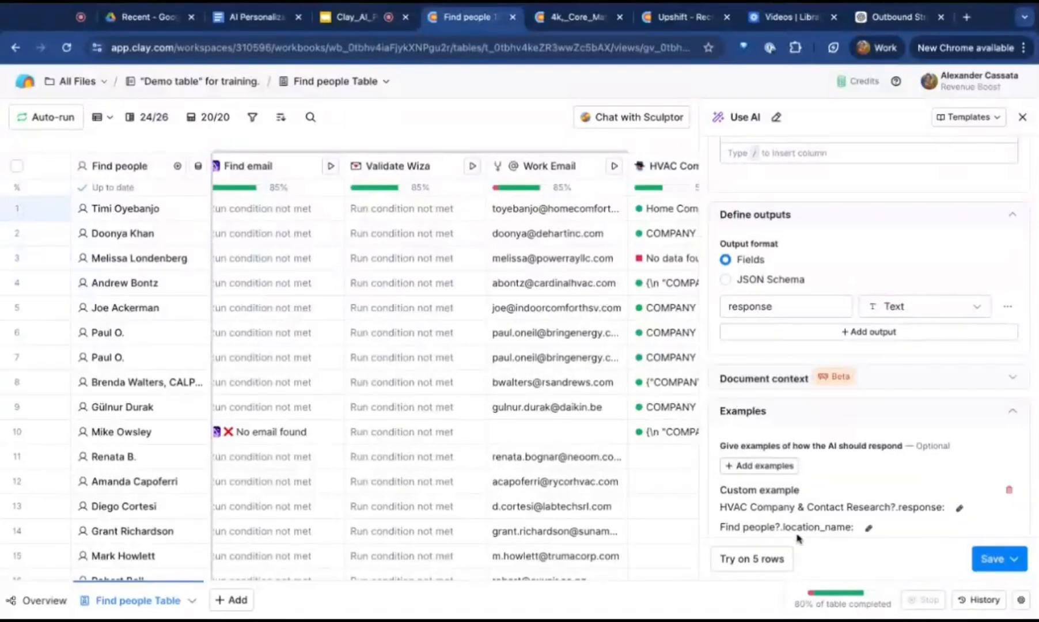
- Set the custom example's expected response to "I saw you sell air conditioning repair services to homeowners in Tennessee" and save the column
{"action": "scroll", "coordinate": [809, 512], "scroll_direction": "down", "scroll_amount": 3}
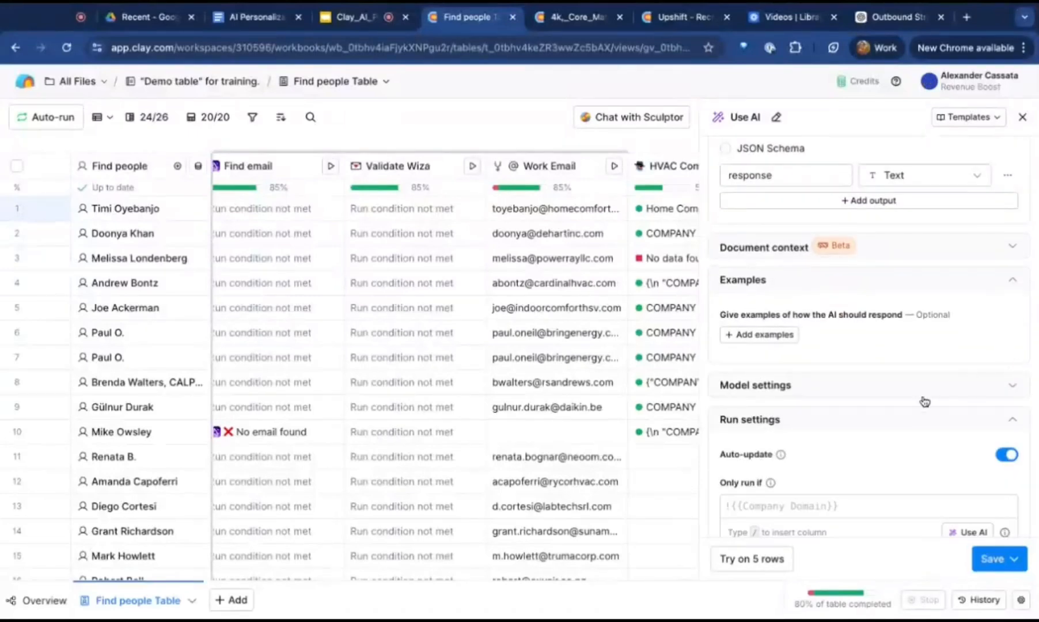
{"action": "left_click", "coordinate": [891, 427]}
{"action": "type", "text": "I saw you sell"}
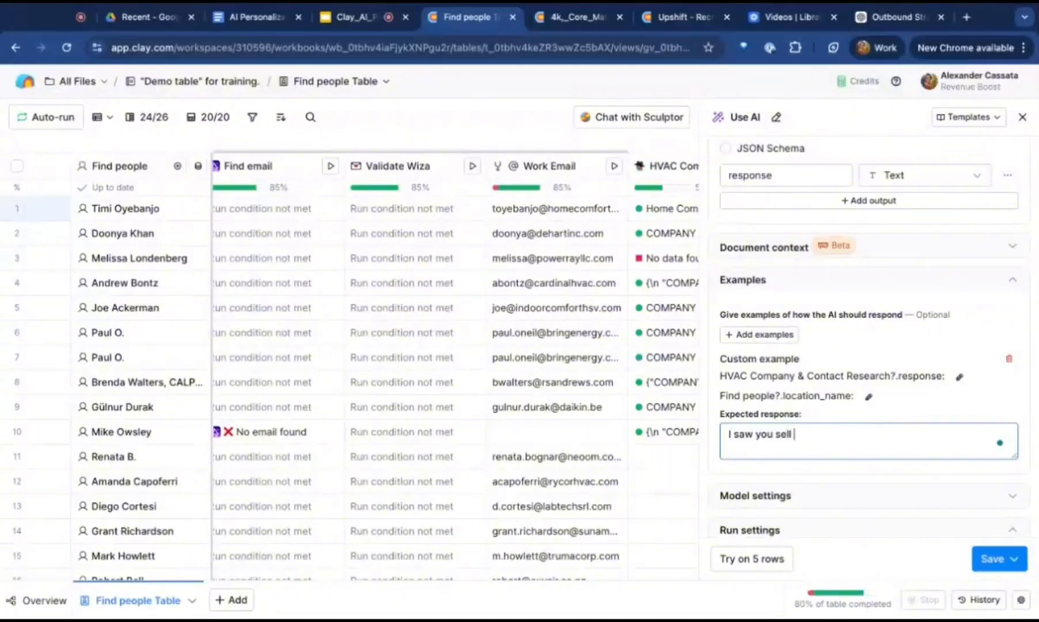
{"action": "type", "text": " air conditioning repair servi"}
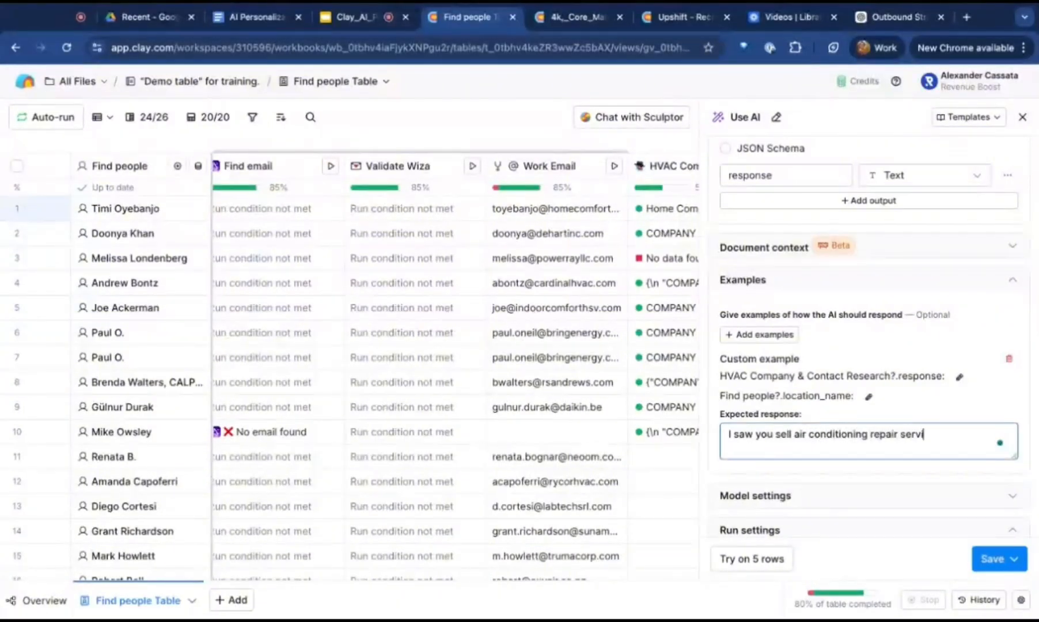
{"action": "type", "text": "ces to home"}
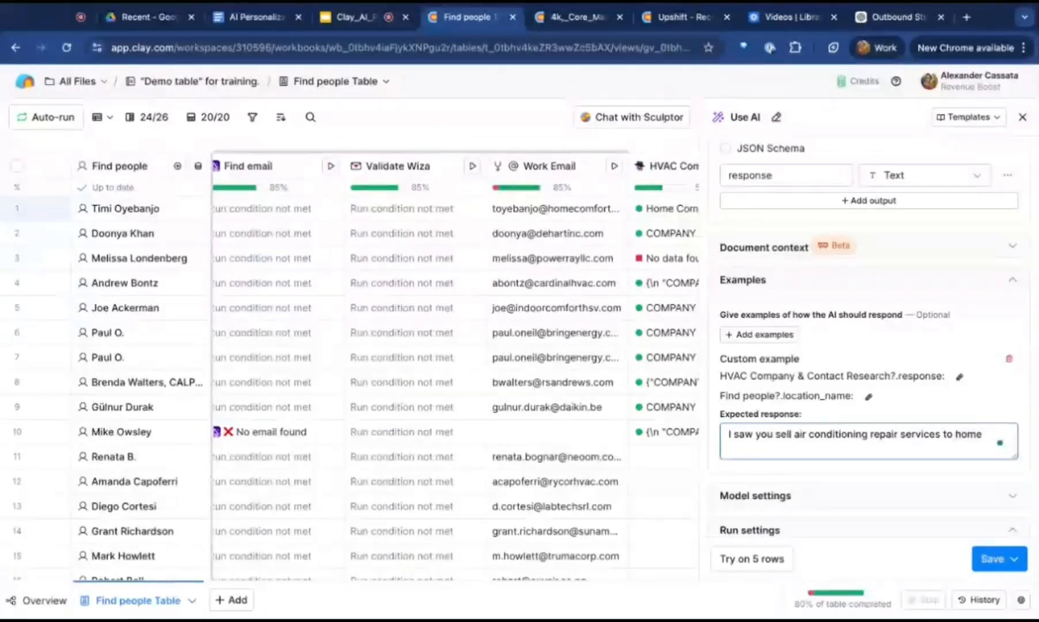
{"action": "type", "text": "owners in A"}
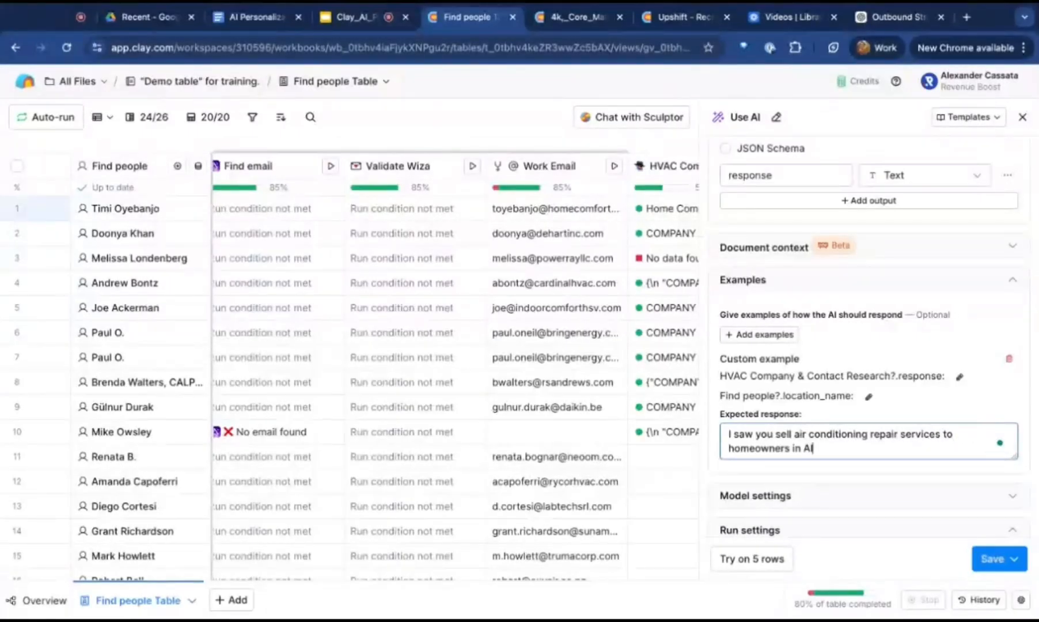
{"action": "key", "text": "BackSpace"}
{"action": "type", "text": "Tennessee"}
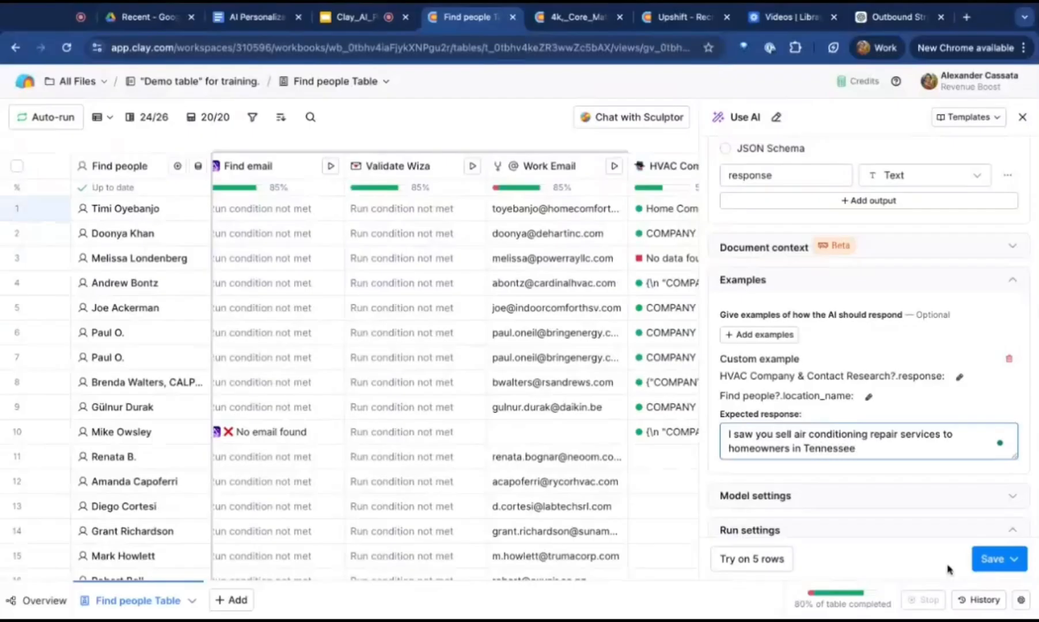
{"action": "left_click", "coordinate": [994, 558]}
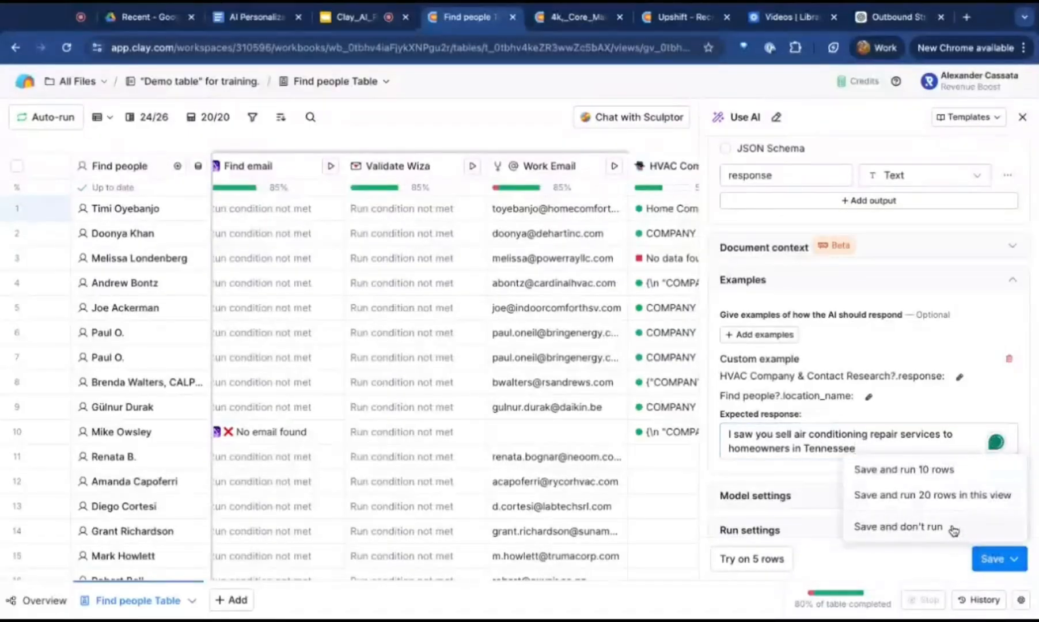
{"action": "left_click", "coordinate": [951, 526]}
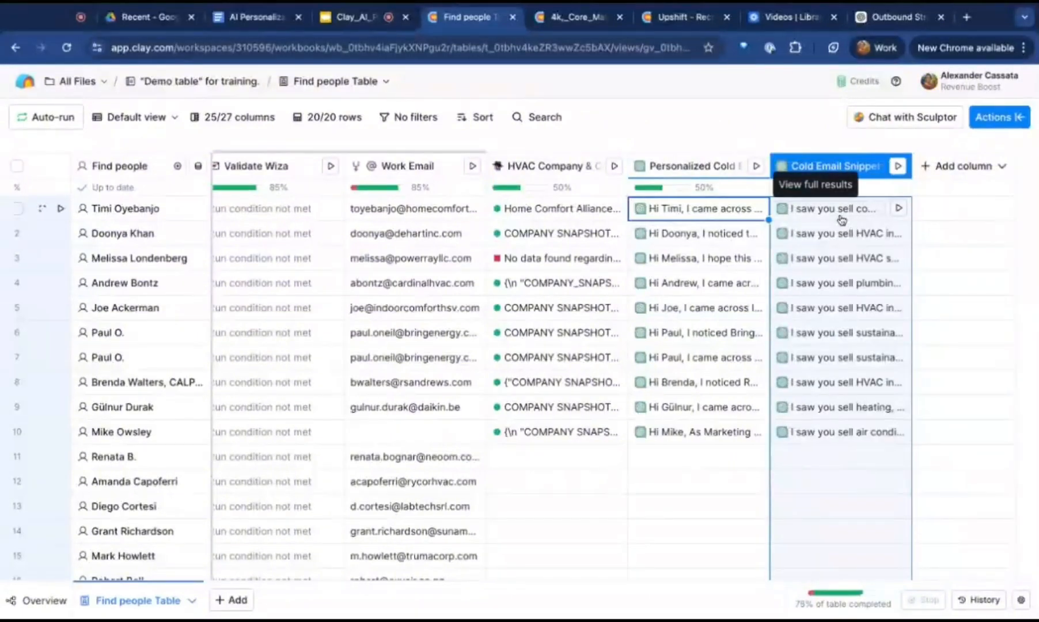
- Read the full Cold Email Snippet results for rows 1 and 2
{"action": "left_click", "coordinate": [841, 219]}
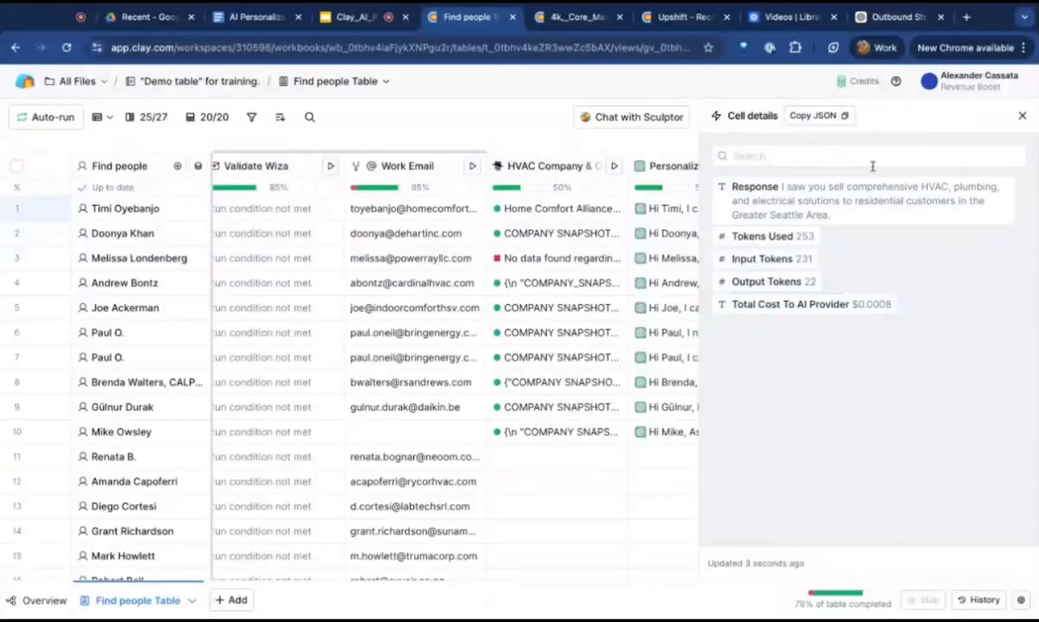
{"action": "left_click", "coordinate": [1022, 115]}
{"action": "left_click", "coordinate": [874, 241]}
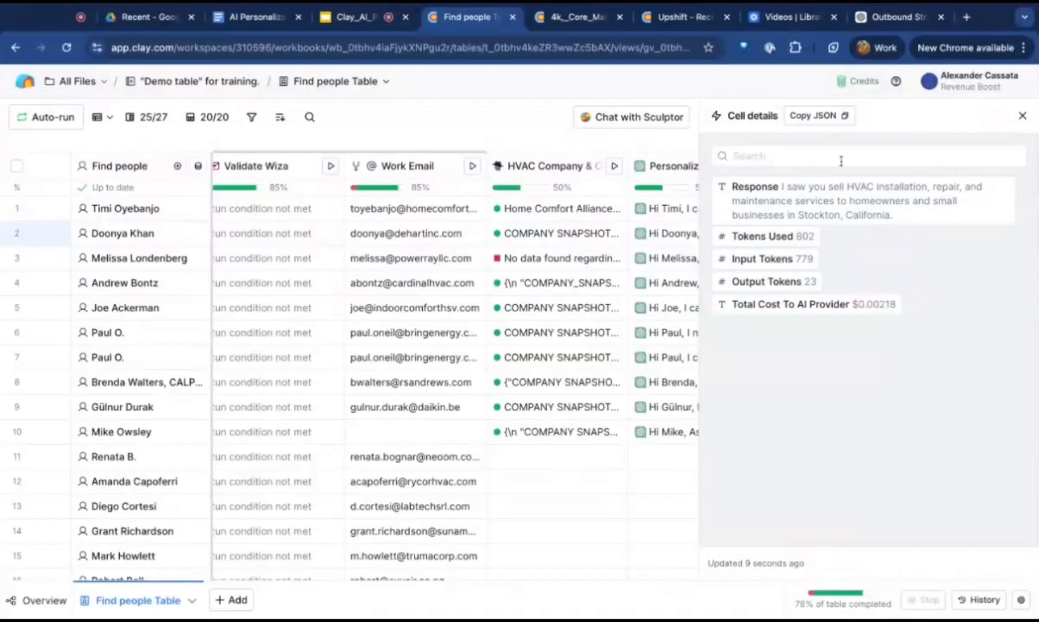
{"action": "left_click", "coordinate": [1022, 116]}
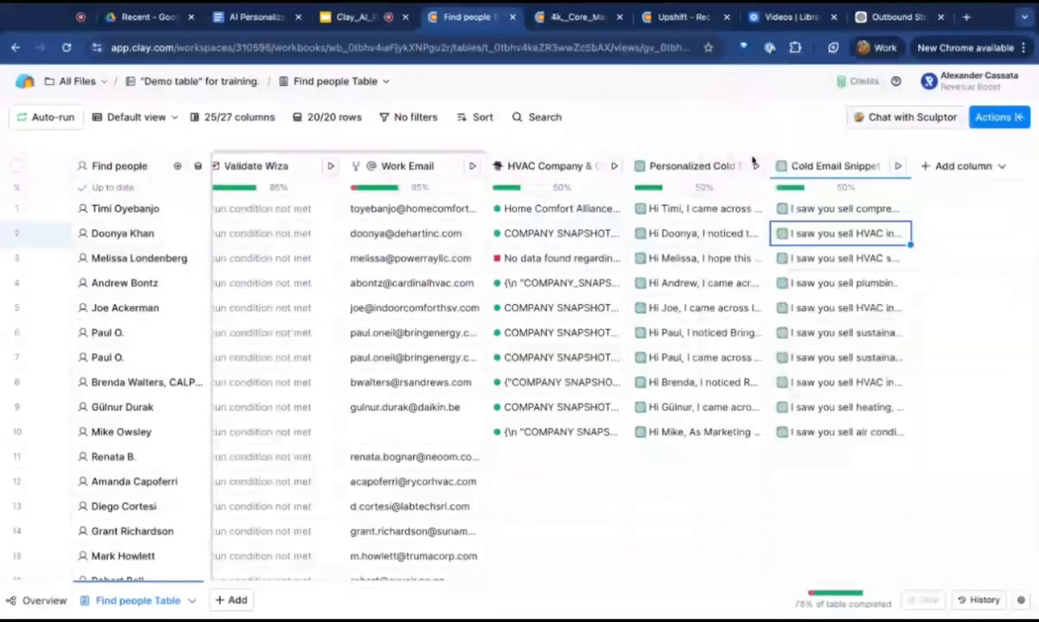
- Review the Cold Email Snippet column's configuration and close it without changes
{"action": "left_click", "coordinate": [804, 168]}
{"action": "left_click", "coordinate": [809, 226]}
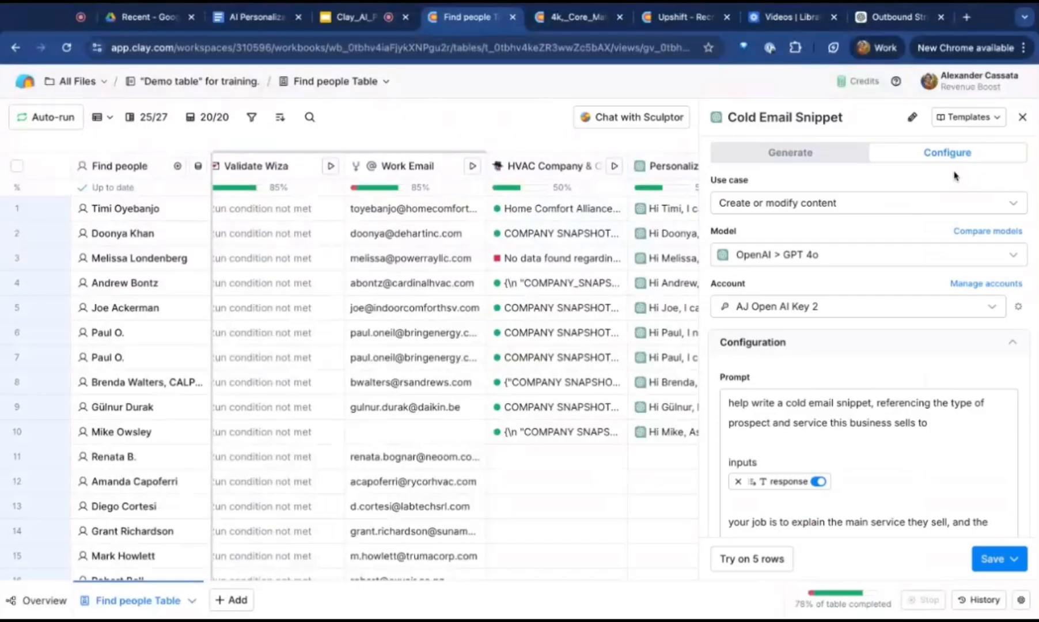
{"action": "left_click", "coordinate": [1022, 118]}
- Check the full Cold Email Snippet results for rows 5, 7 and 10
{"action": "left_click", "coordinate": [847, 308]}
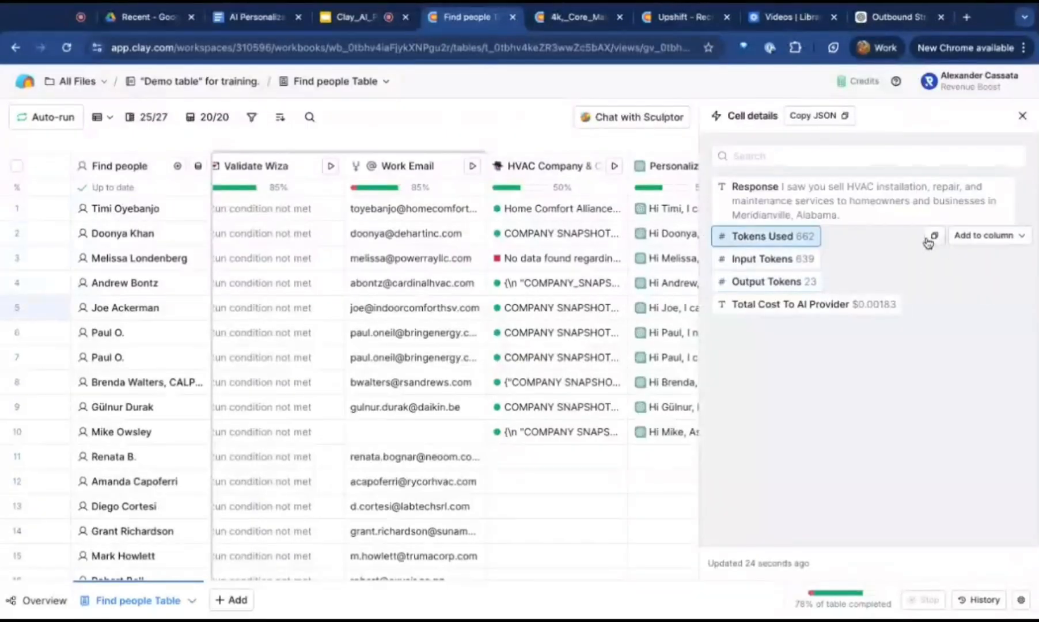
{"action": "left_click", "coordinate": [1022, 116]}
{"action": "left_click", "coordinate": [839, 355]}
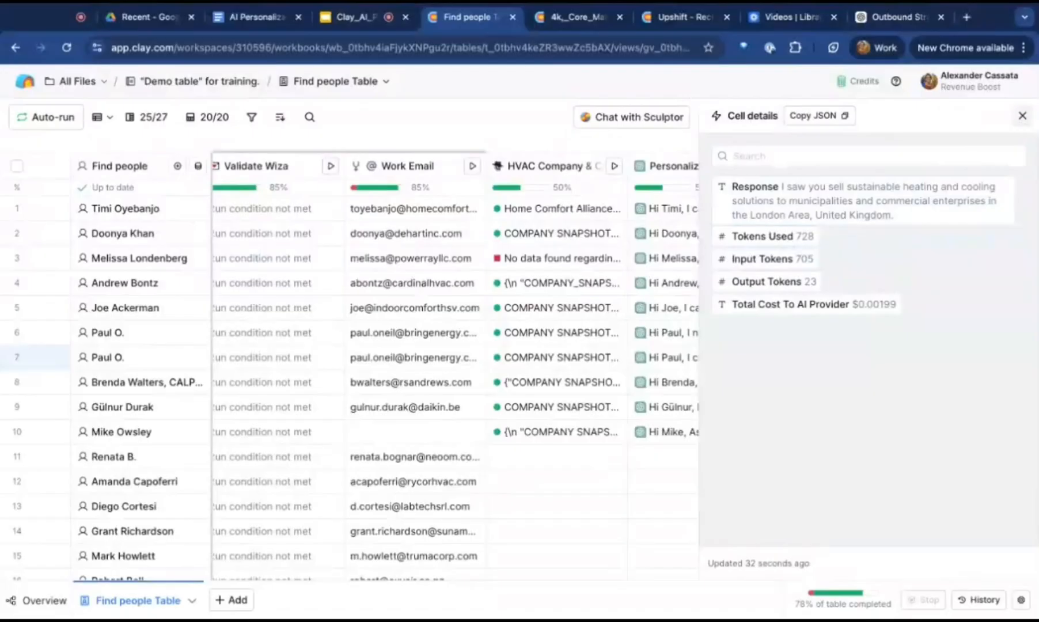
{"action": "left_click", "coordinate": [1022, 115]}
{"action": "left_click", "coordinate": [815, 435]}
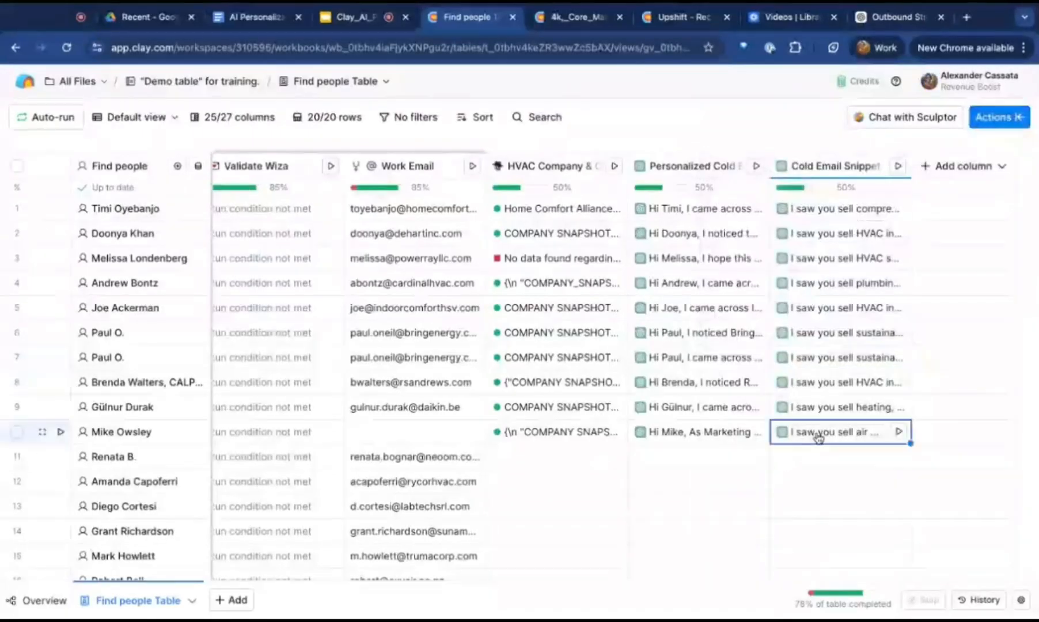
{"action": "left_click", "coordinate": [1021, 116]}
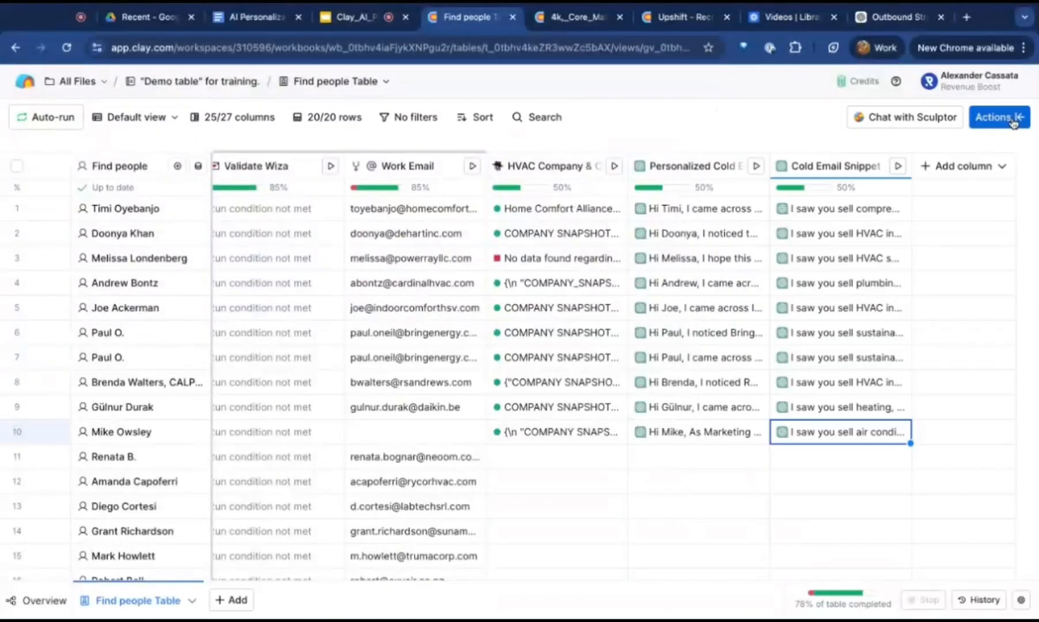
- Open the full Cold Email Snippet result for row 3 and close it again
{"action": "scroll", "coordinate": [793, 352], "scroll_direction": "left", "scroll_amount": 3}
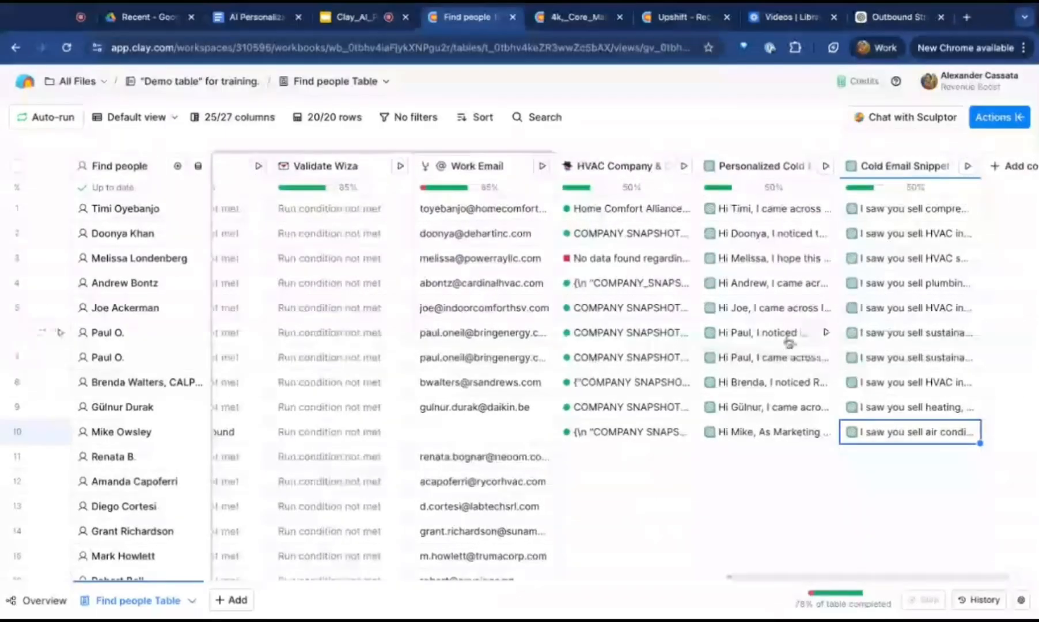
{"action": "scroll", "coordinate": [797, 204], "scroll_direction": "right", "scroll_amount": 3}
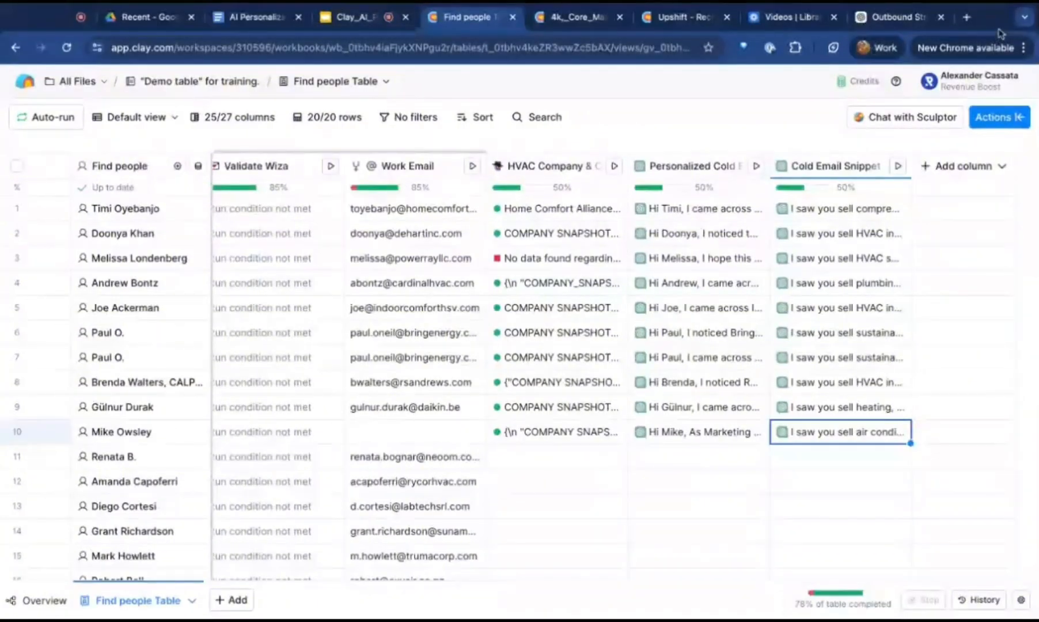
{"action": "scroll", "coordinate": [730, 213], "scroll_direction": "left", "scroll_amount": 2}
{"action": "scroll", "coordinate": [730, 214], "scroll_direction": "right", "scroll_amount": 2}
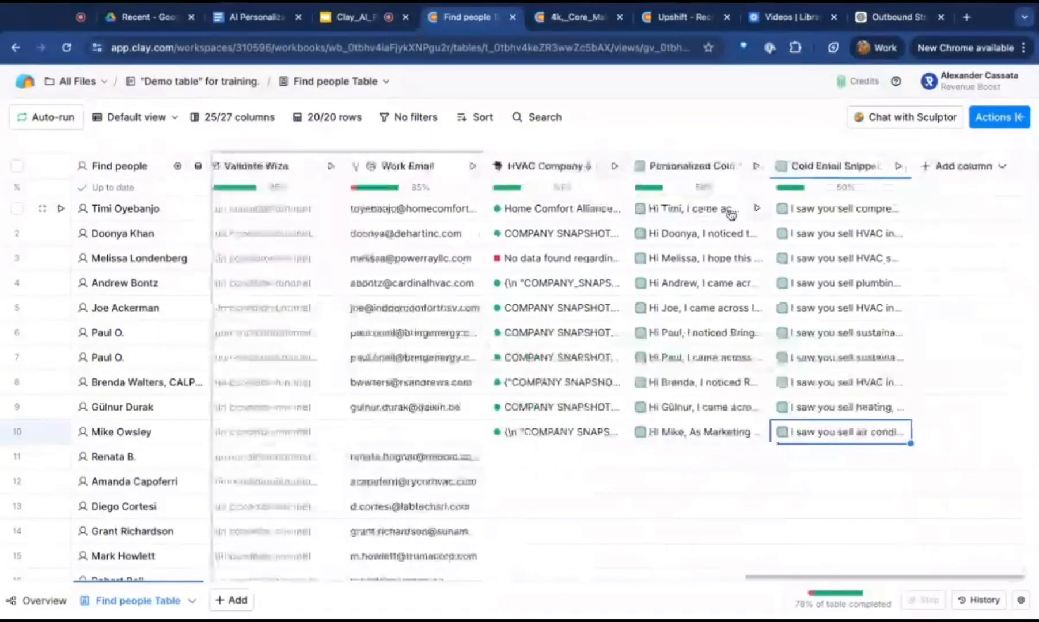
{"action": "left_click", "coordinate": [961, 167]}
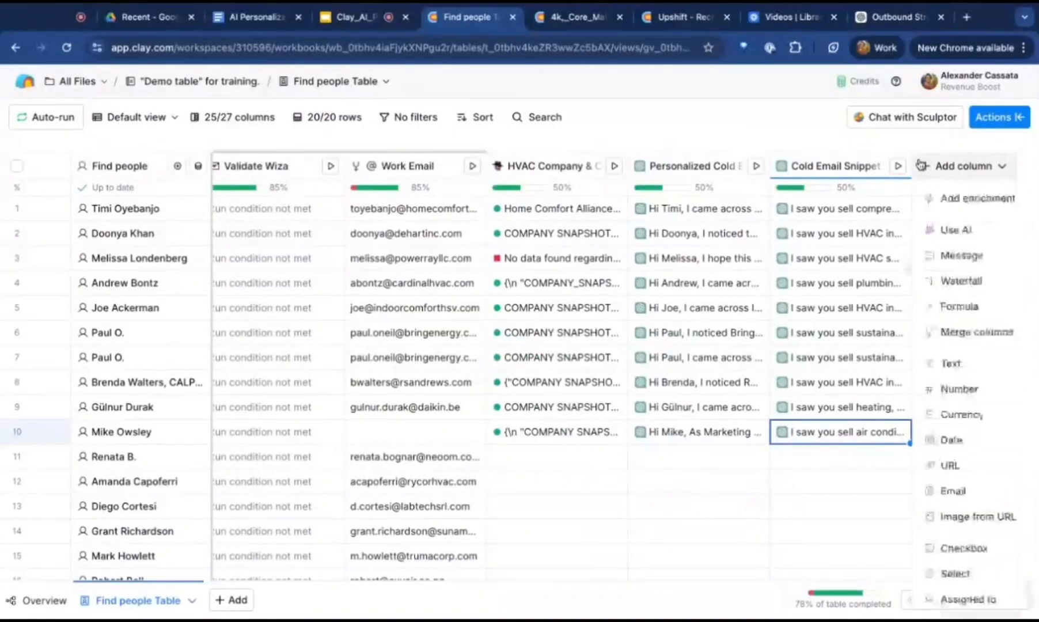
{"action": "left_click", "coordinate": [806, 143]}
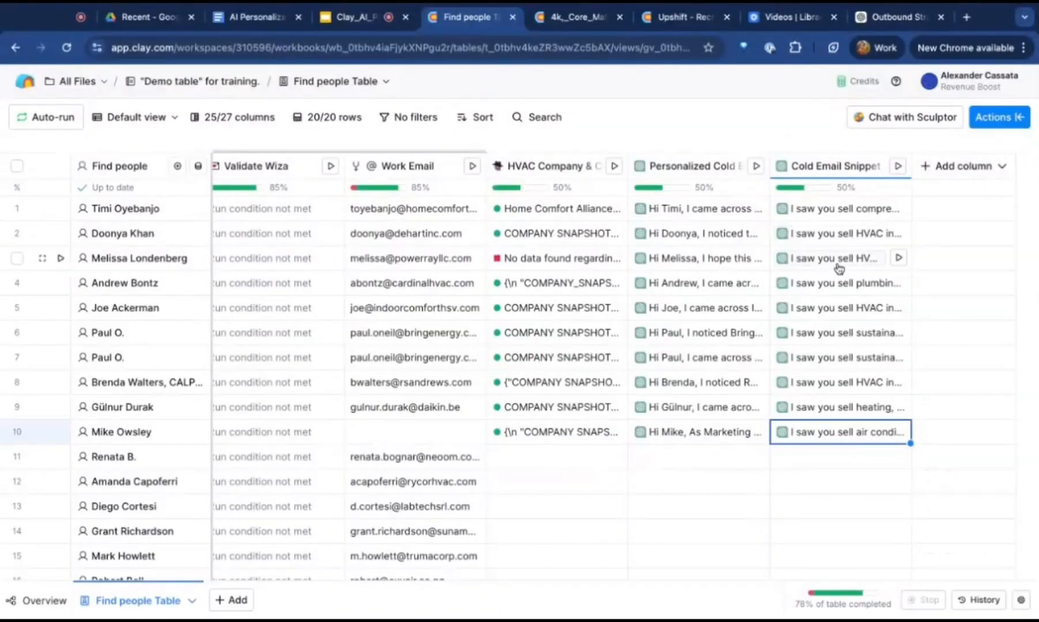
{"action": "left_click", "coordinate": [856, 259]}
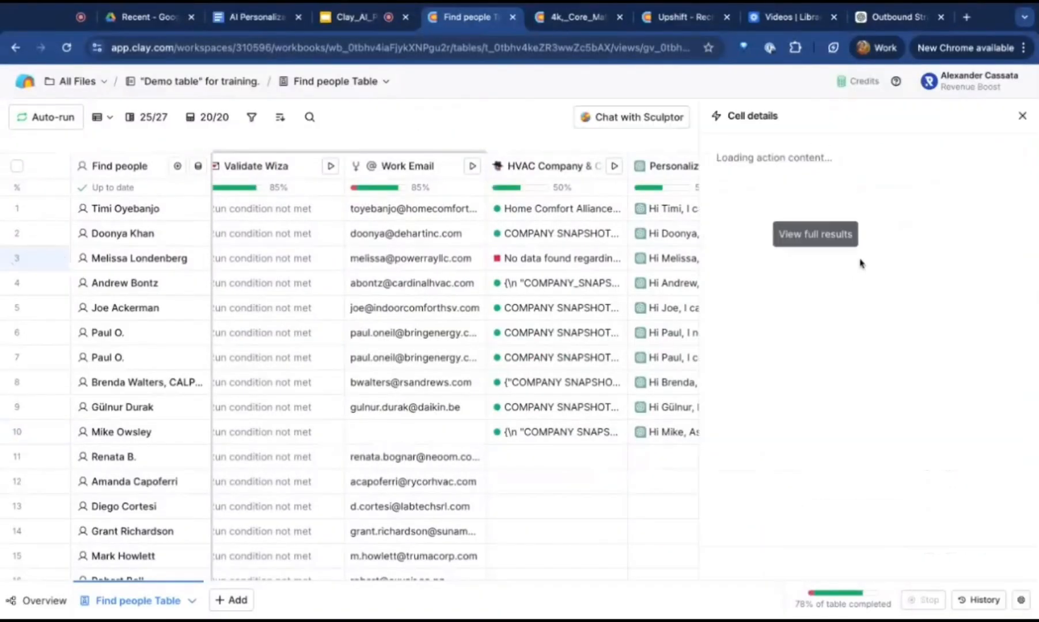
{"action": "left_click", "coordinate": [1022, 118]}
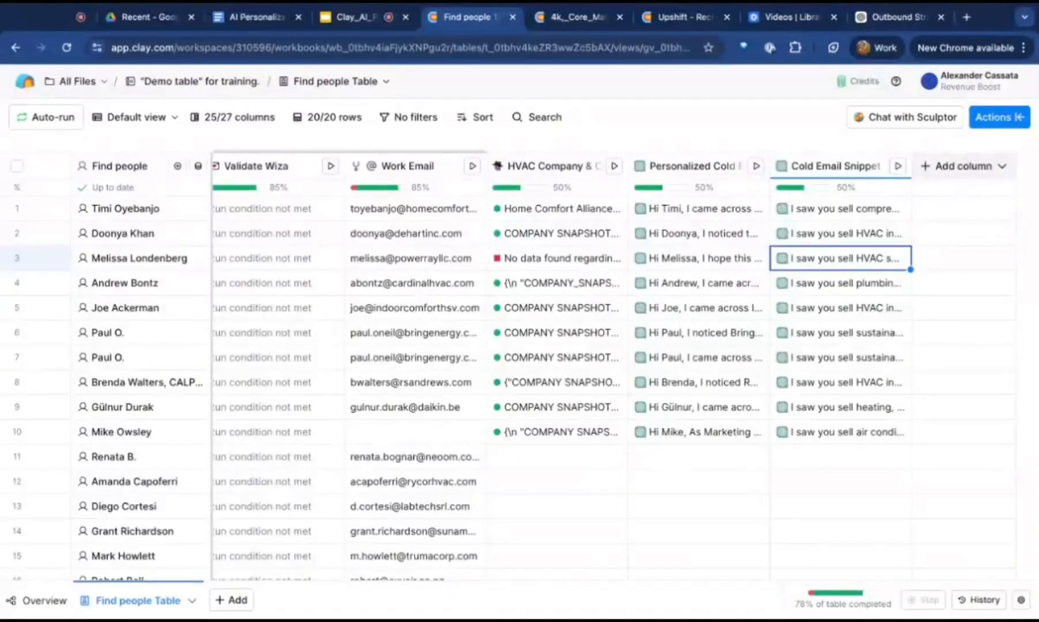
- Add a new Use AI column after the Cold Email Snippet column
{"action": "left_click", "coordinate": [938, 167]}
{"action": "left_click", "coordinate": [939, 168]}
{"action": "left_click", "coordinate": [939, 168]}
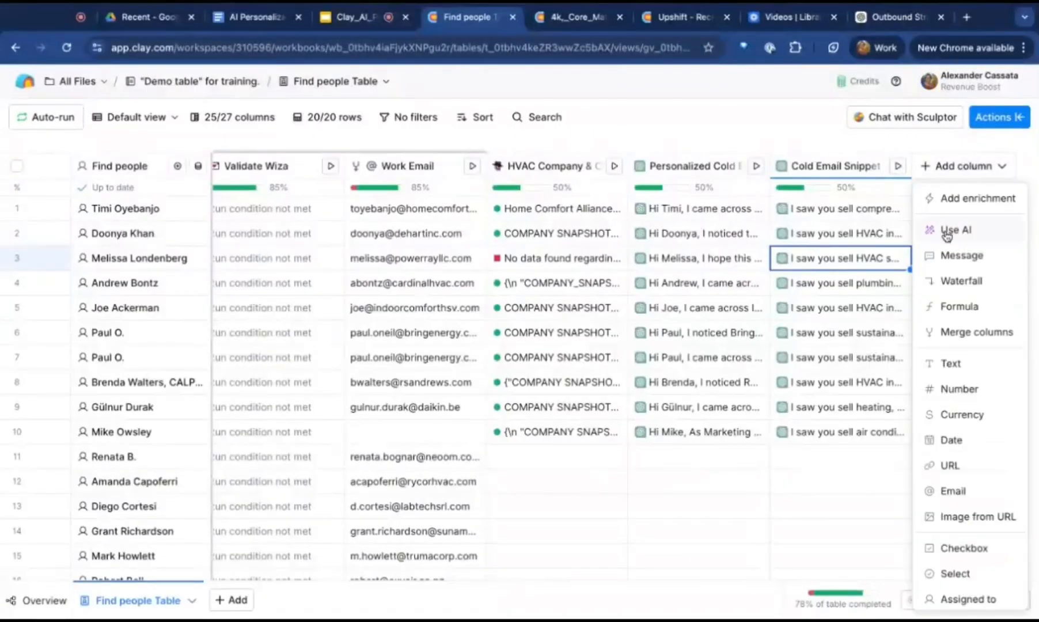
{"action": "left_click", "coordinate": [946, 230]}
{"action": "left_click", "coordinate": [917, 162]}
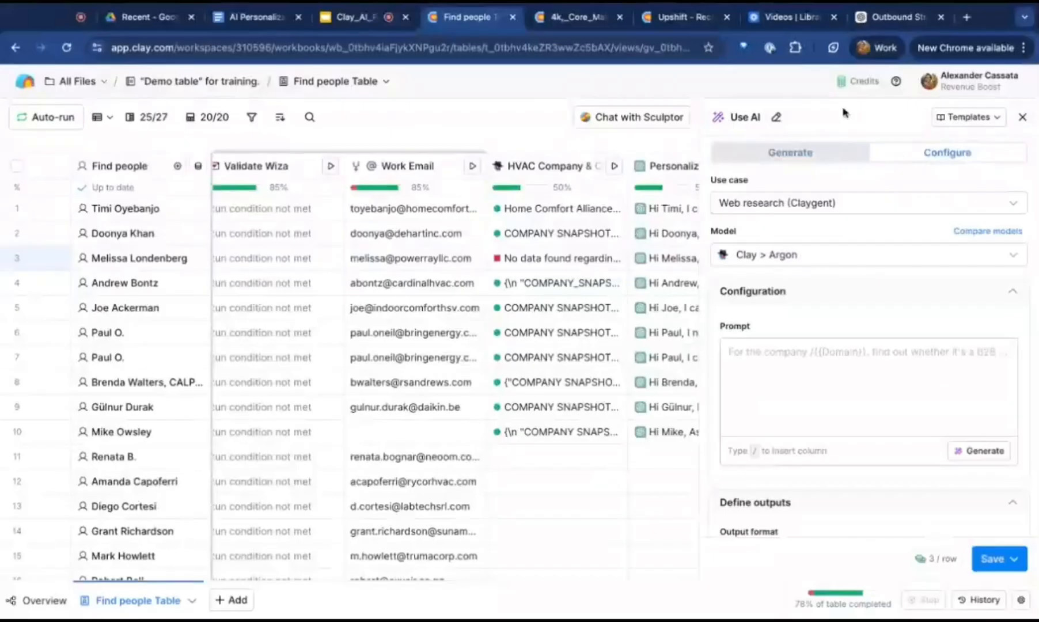
- Switch to the Outbound Strategist and Clay Expert chat in ChatGPT and dictate a request for a customized AI services value proposition prompt
{"action": "left_click", "coordinate": [871, 25]}
{"action": "scroll", "coordinate": [639, 335], "scroll_direction": "down", "scroll_amount": 20}
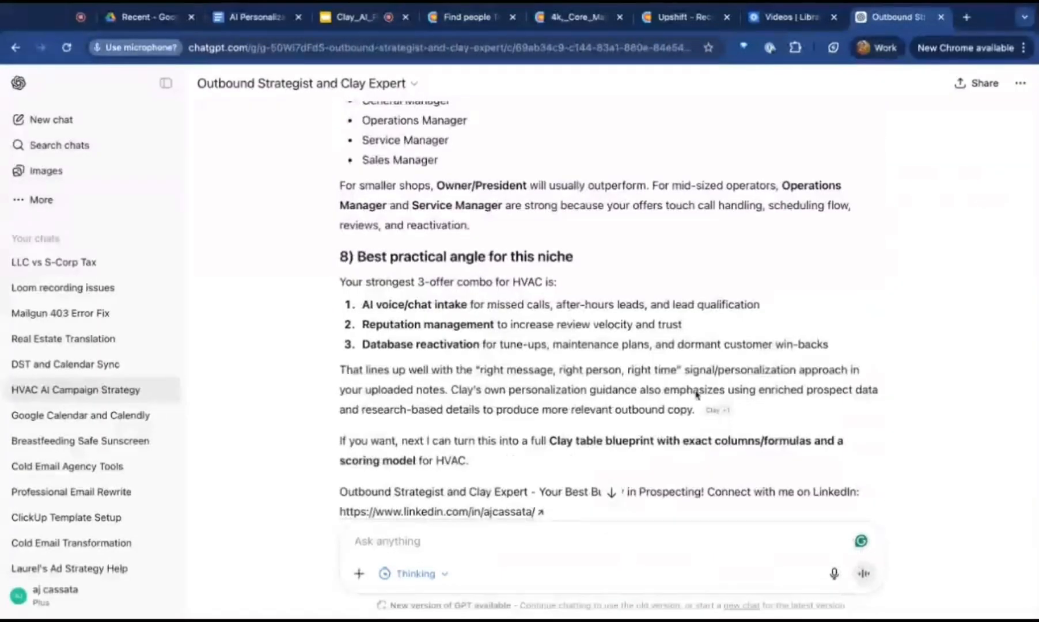
{"action": "left_click", "coordinate": [309, 304]}
{"action": "scroll", "coordinate": [460, 356], "scroll_direction": "down", "scroll_amount": 3}
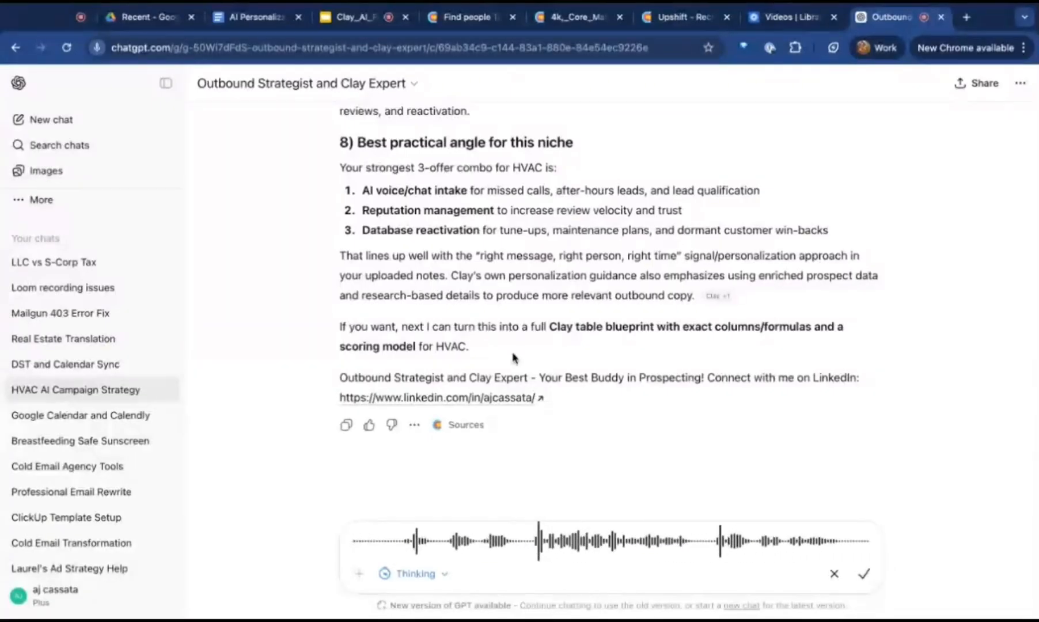
{"action": "scroll", "coordinate": [621, 375], "scroll_direction": "up", "scroll_amount": 1}
{"action": "scroll", "coordinate": [621, 375], "scroll_direction": "down", "scroll_amount": 1}
{"action": "scroll", "coordinate": [678, 472], "scroll_direction": "up", "scroll_amount": 2}
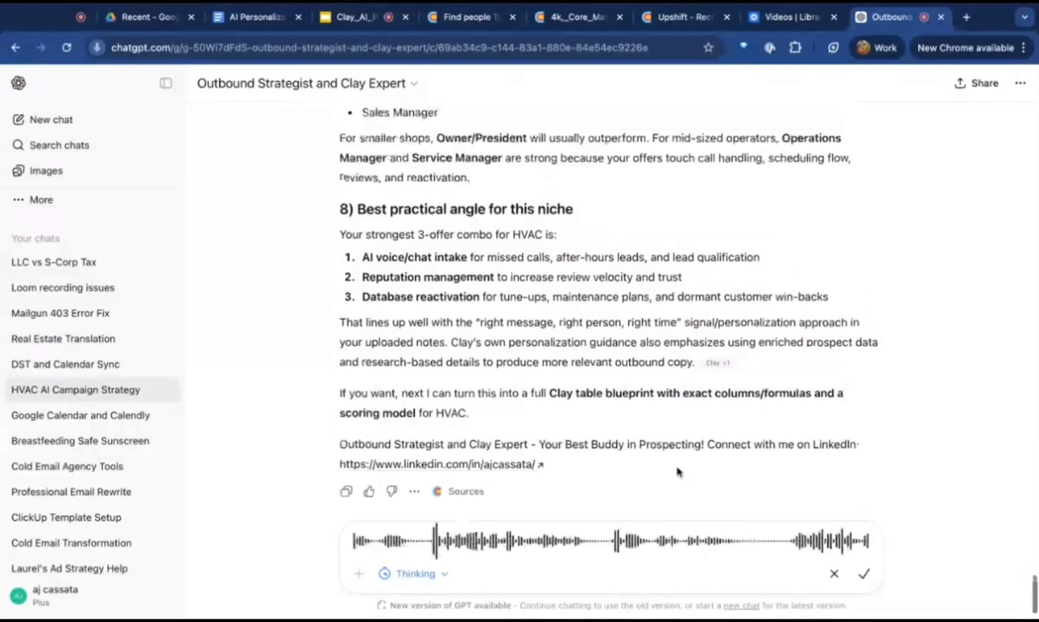
{"action": "scroll", "coordinate": [678, 472], "scroll_direction": "down", "scroll_amount": 2}
{"action": "scroll", "coordinate": [796, 511], "scroll_direction": "up", "scroll_amount": 3}
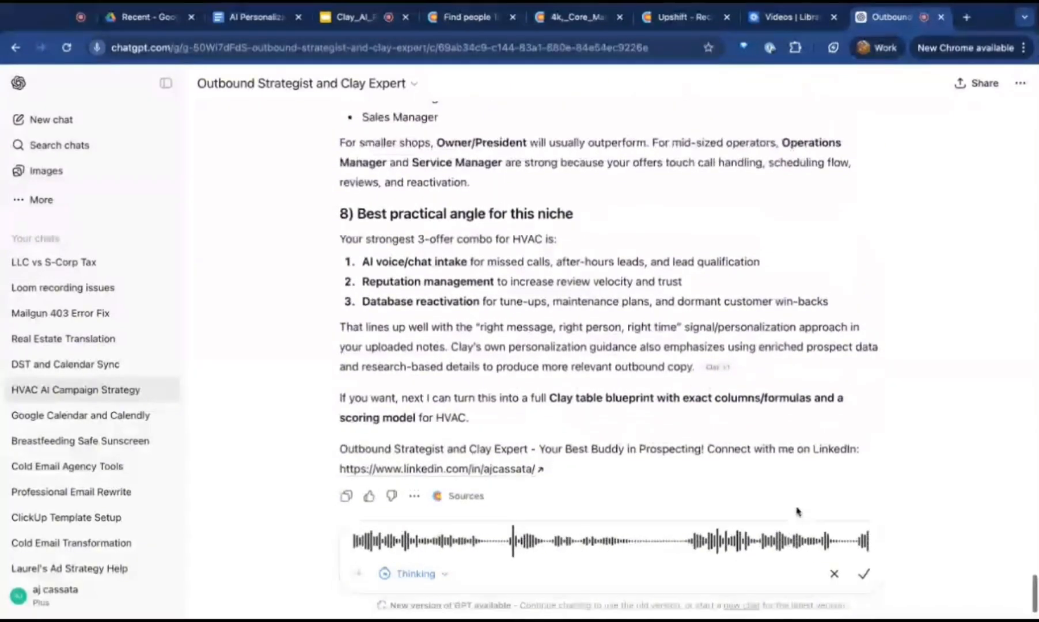
{"action": "scroll", "coordinate": [796, 511], "scroll_direction": "up", "scroll_amount": 6}
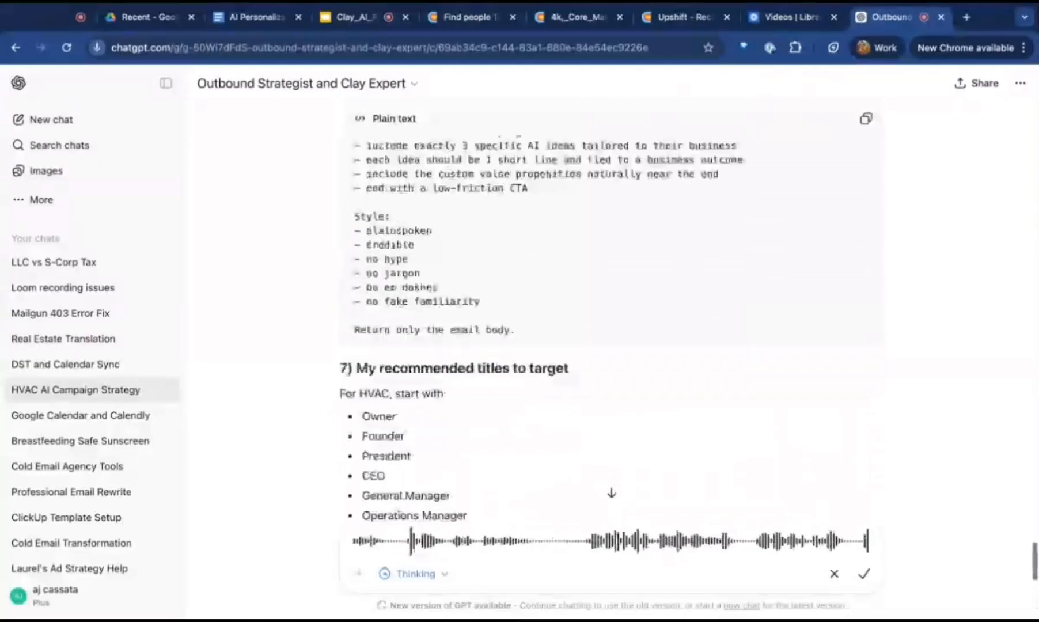
{"action": "scroll", "coordinate": [796, 511], "scroll_direction": "down", "scroll_amount": 9}
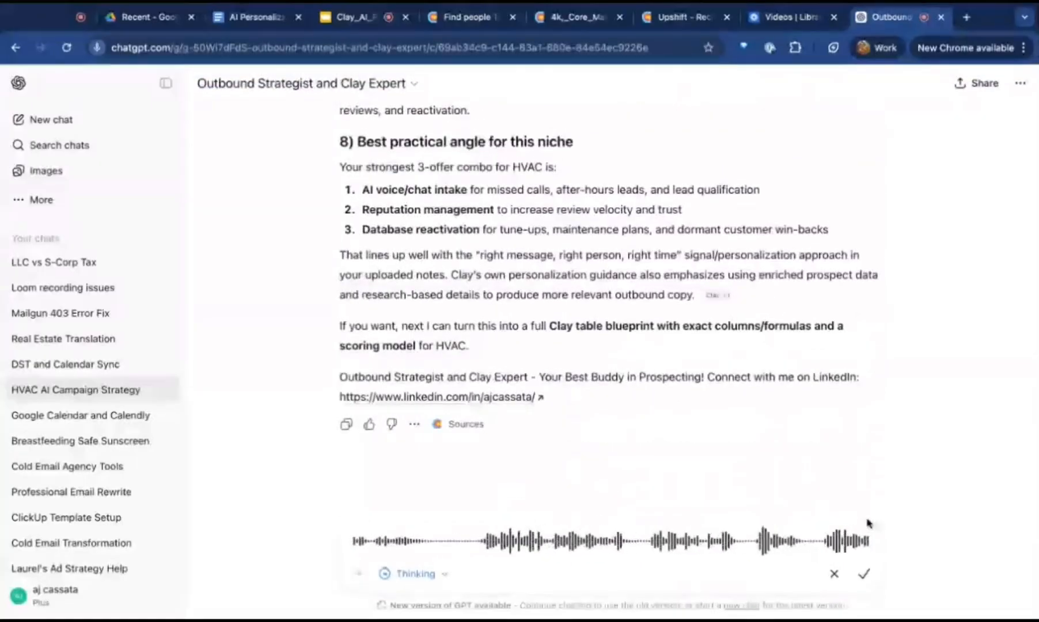
{"action": "scroll", "coordinate": [868, 523], "scroll_direction": "up", "scroll_amount": 1}
{"action": "scroll", "coordinate": [868, 523], "scroll_direction": "down", "scroll_amount": 1}
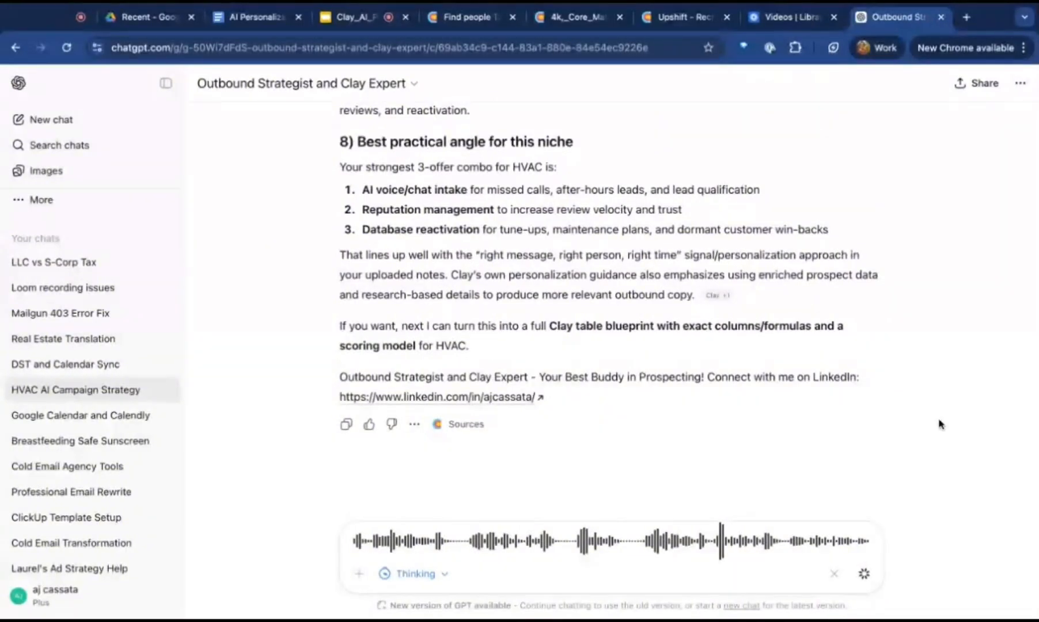
{"action": "left_click", "coordinate": [863, 573]}
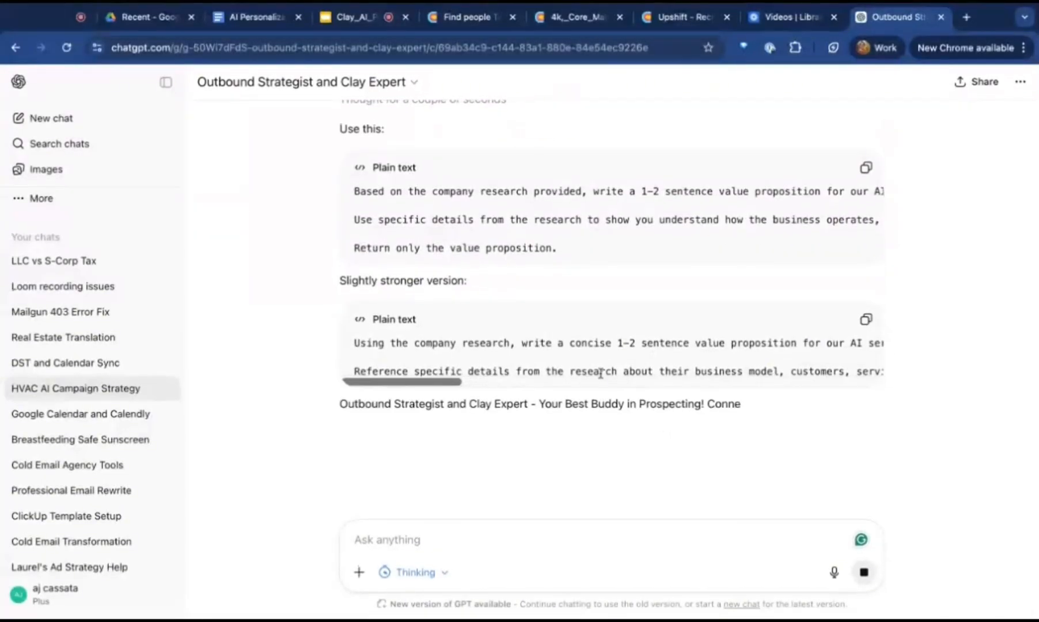
- Copy the slightly stronger version of the value proposition prompt and switch back to the Find people table in Clay
{"action": "scroll", "coordinate": [599, 373], "scroll_direction": "right", "scroll_amount": 5}
{"action": "left_click", "coordinate": [865, 320]}
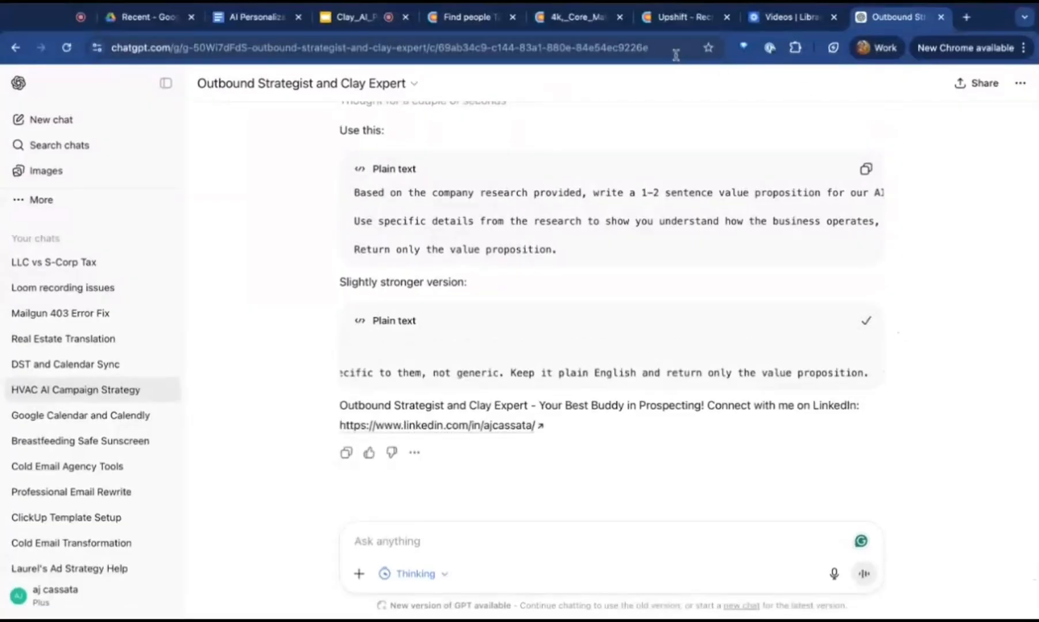
{"action": "left_click", "coordinate": [679, 17]}
{"action": "left_click", "coordinate": [583, 20]}
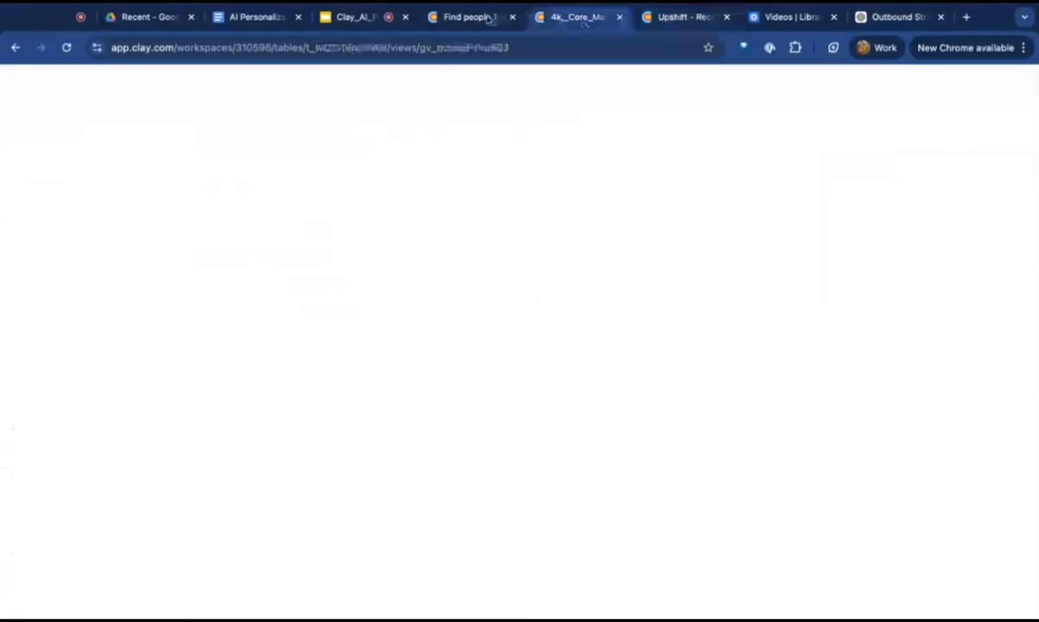
{"action": "left_click", "coordinate": [489, 19]}
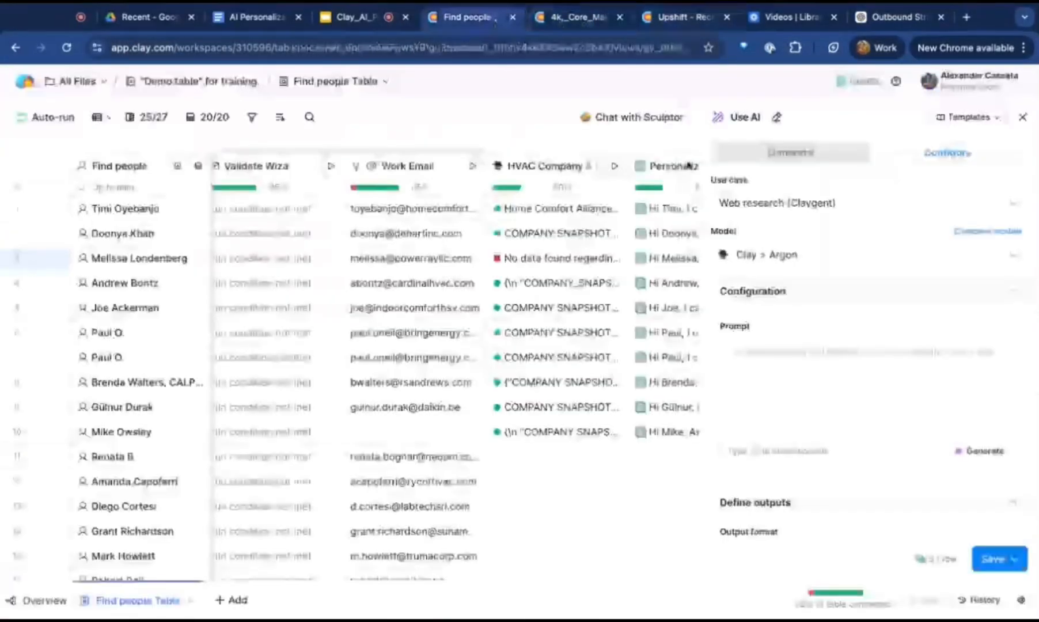
- Set the AI column's use case to Create or modify content and paste the copied value proposition prompt
{"action": "left_click", "coordinate": [841, 202]}
{"action": "left_click", "coordinate": [804, 317]}
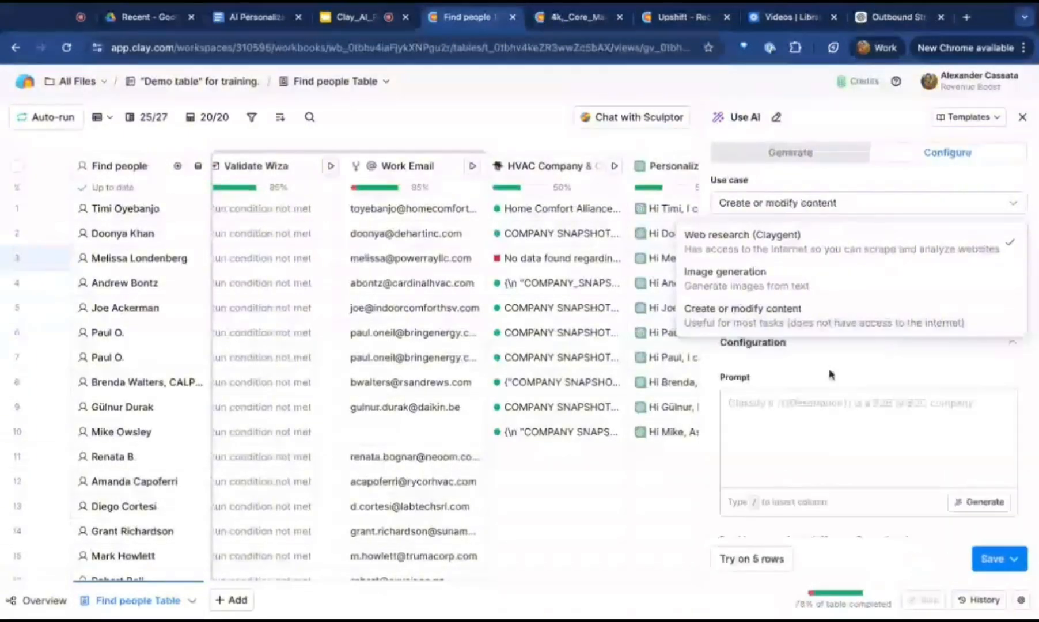
{"action": "left_click", "coordinate": [827, 435]}
{"action": "key", "text": "ctrl+v"}
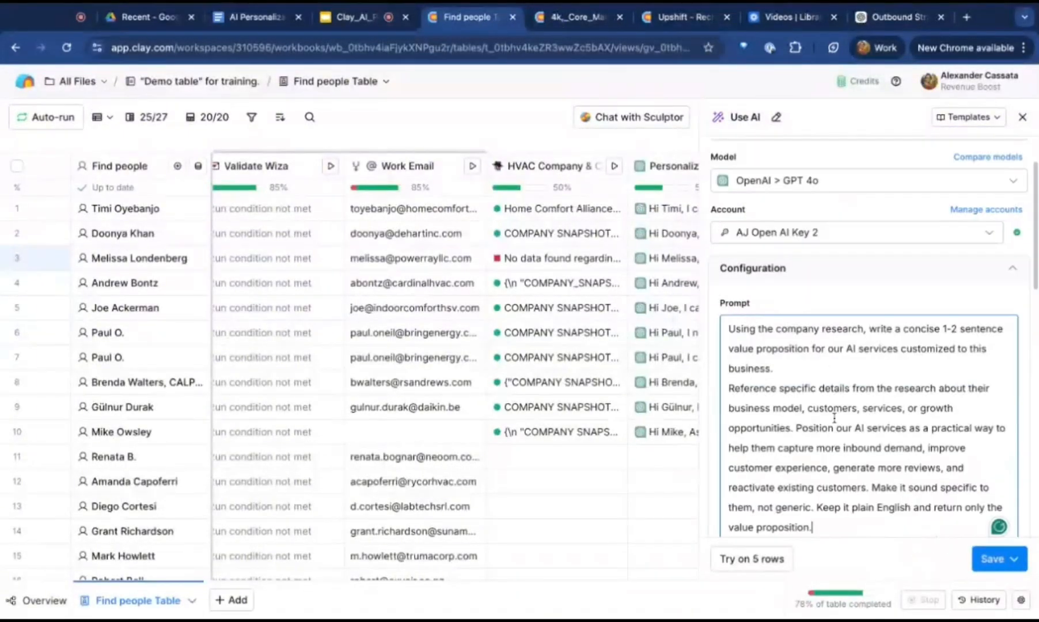
- Insert the response of the HVAC Company & Contact Research column on a new line after the prompt's first sentence
{"action": "left_click", "coordinate": [854, 372]}
{"action": "key", "text": "Return"}
{"action": "type", "text": "/"}
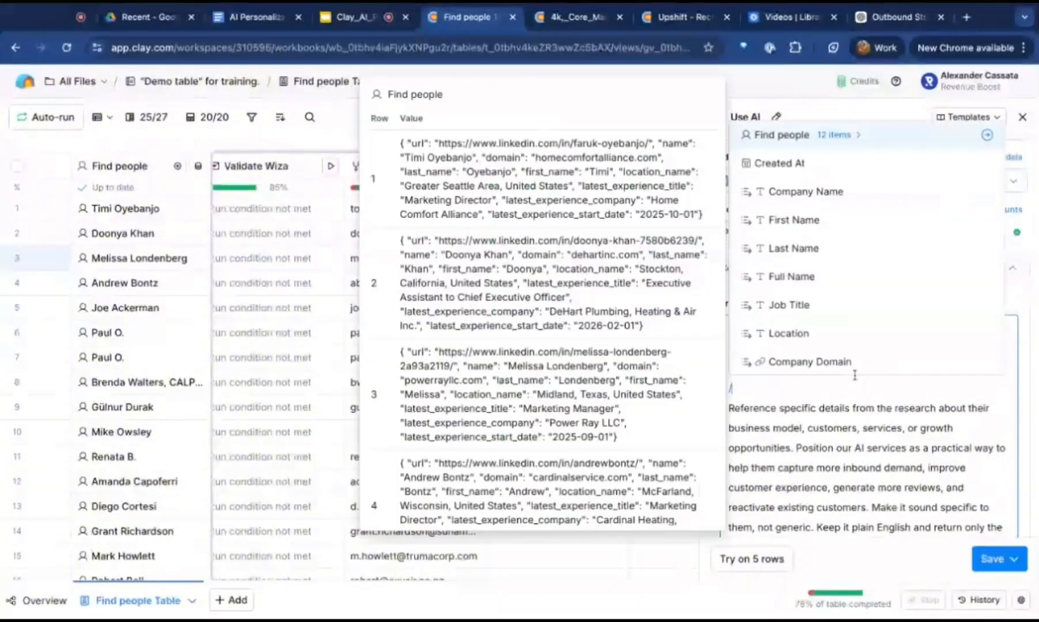
{"action": "scroll", "coordinate": [818, 285], "scroll_direction": "down", "scroll_amount": 3}
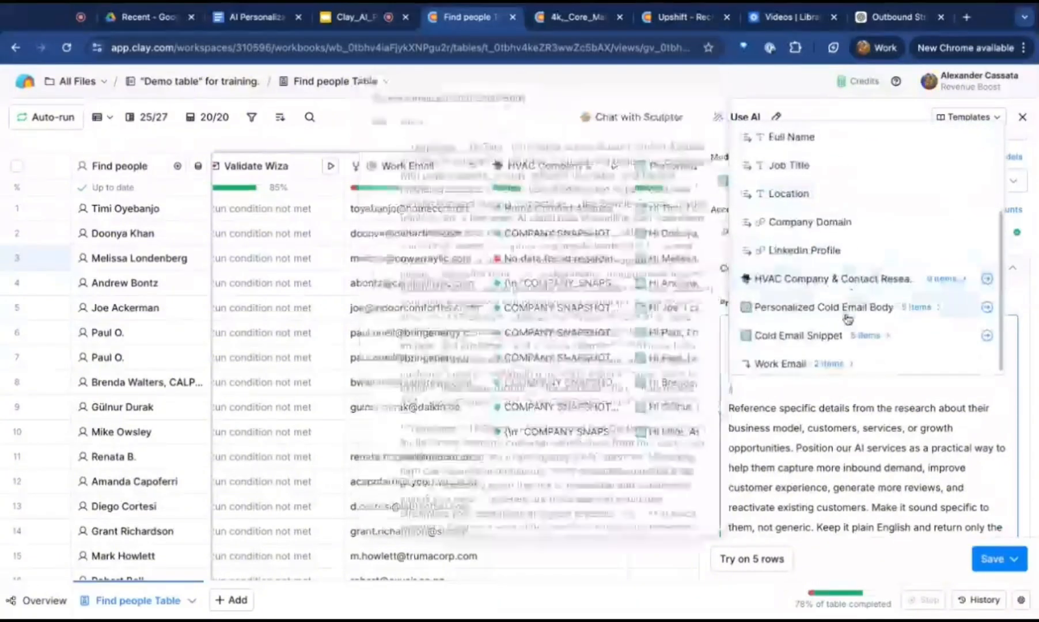
{"action": "left_click", "coordinate": [833, 281]}
{"action": "left_click", "coordinate": [788, 306]}
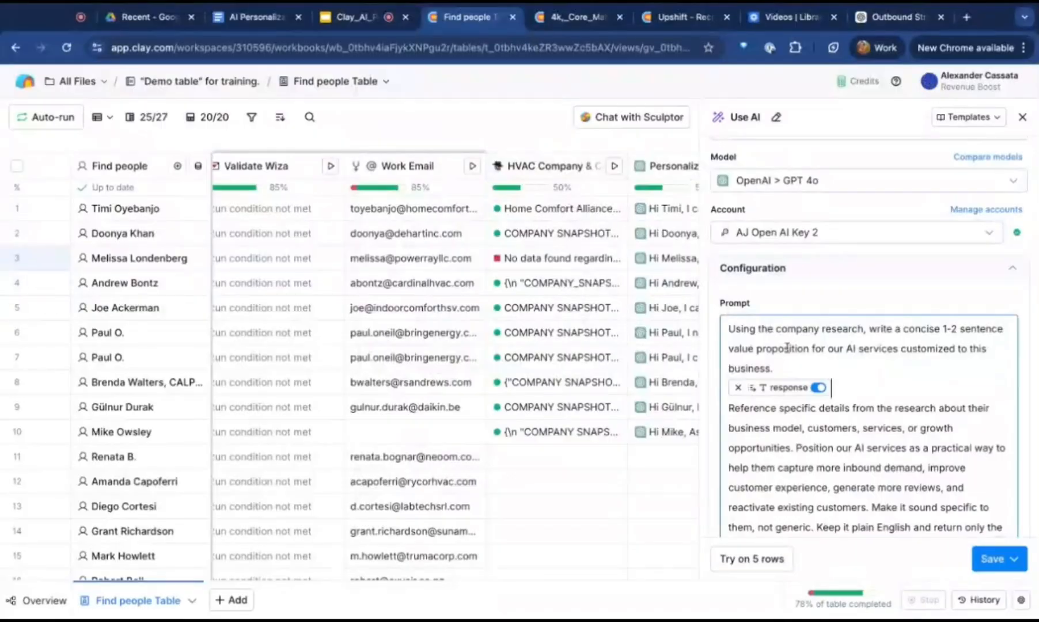
- Review the new AI column's model, output, example and run settings
{"action": "scroll", "coordinate": [833, 279], "scroll_direction": "up", "scroll_amount": 2}
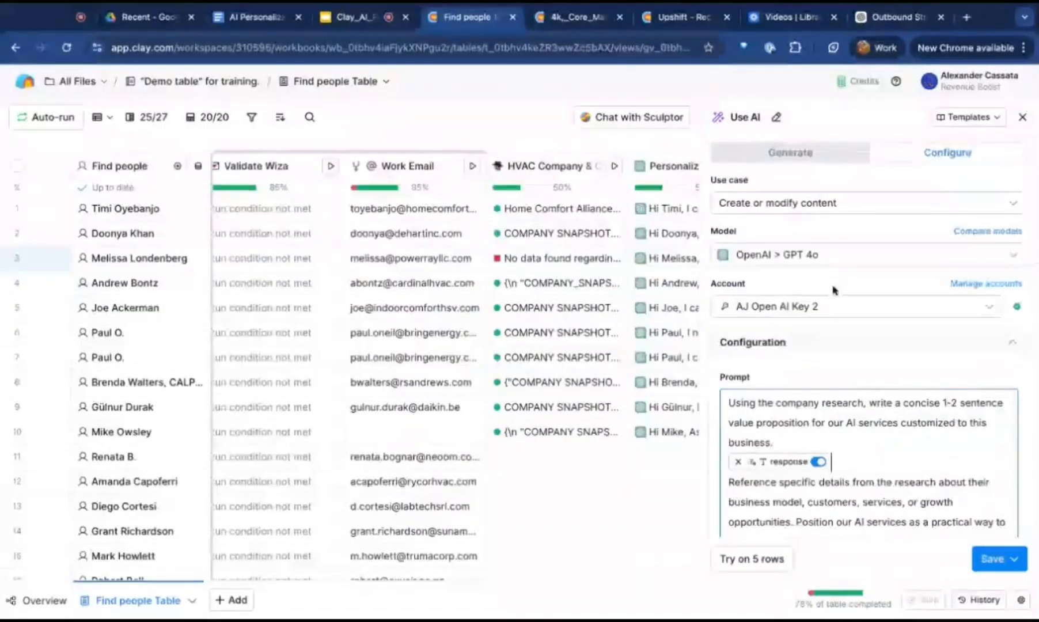
{"action": "scroll", "coordinate": [842, 271], "scroll_direction": "down", "scroll_amount": 5}
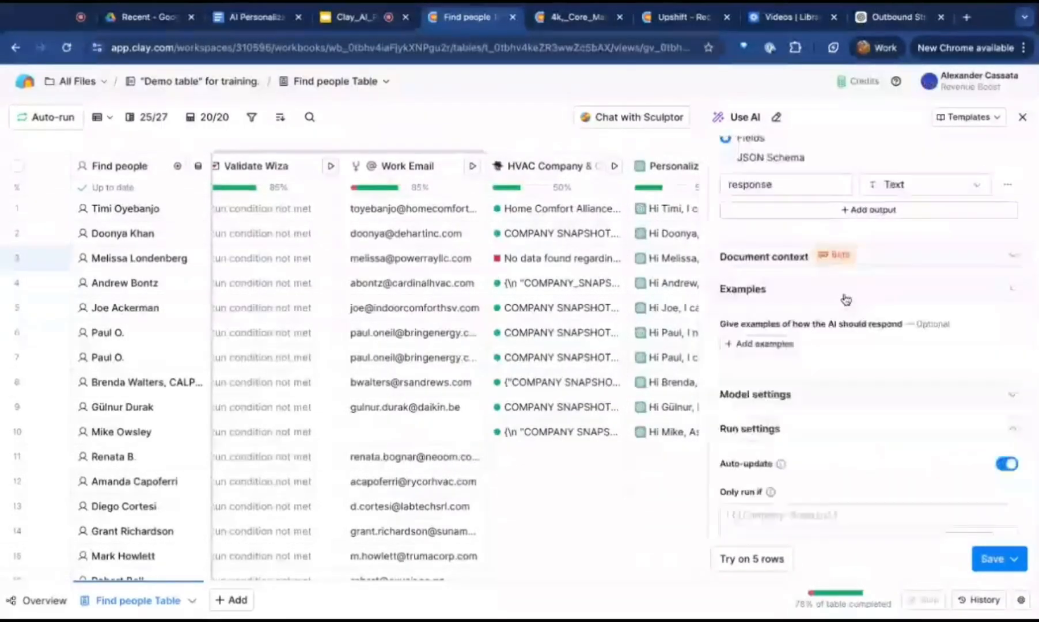
{"action": "left_click", "coordinate": [845, 297]}
{"action": "left_click", "coordinate": [845, 298]}
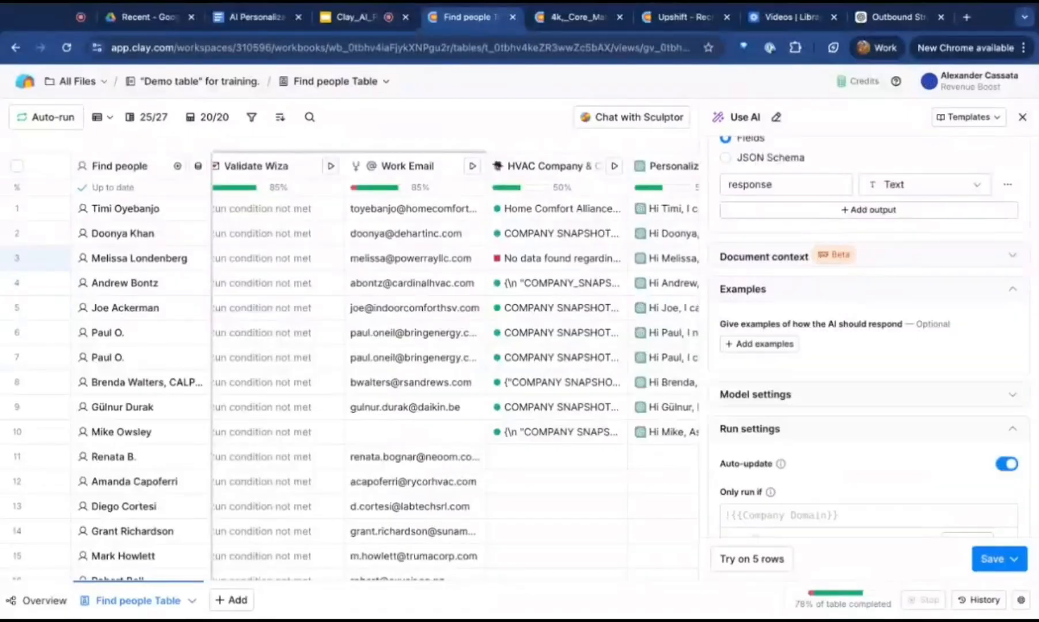
{"action": "scroll", "coordinate": [868, 334], "scroll_direction": "up", "scroll_amount": 5}
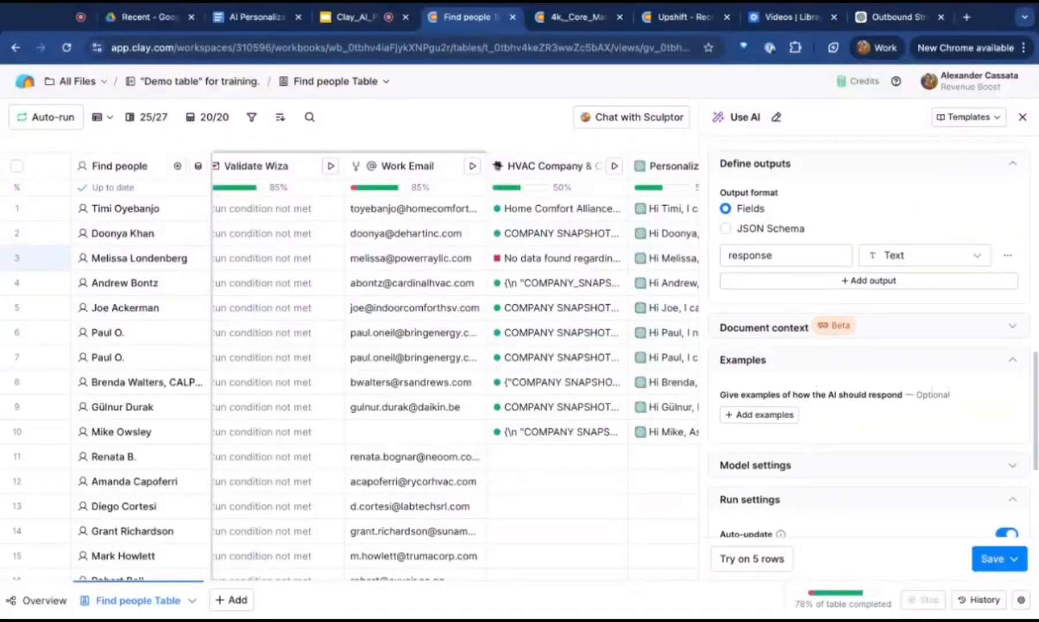
{"action": "scroll", "coordinate": [868, 334], "scroll_direction": "down", "scroll_amount": 5}
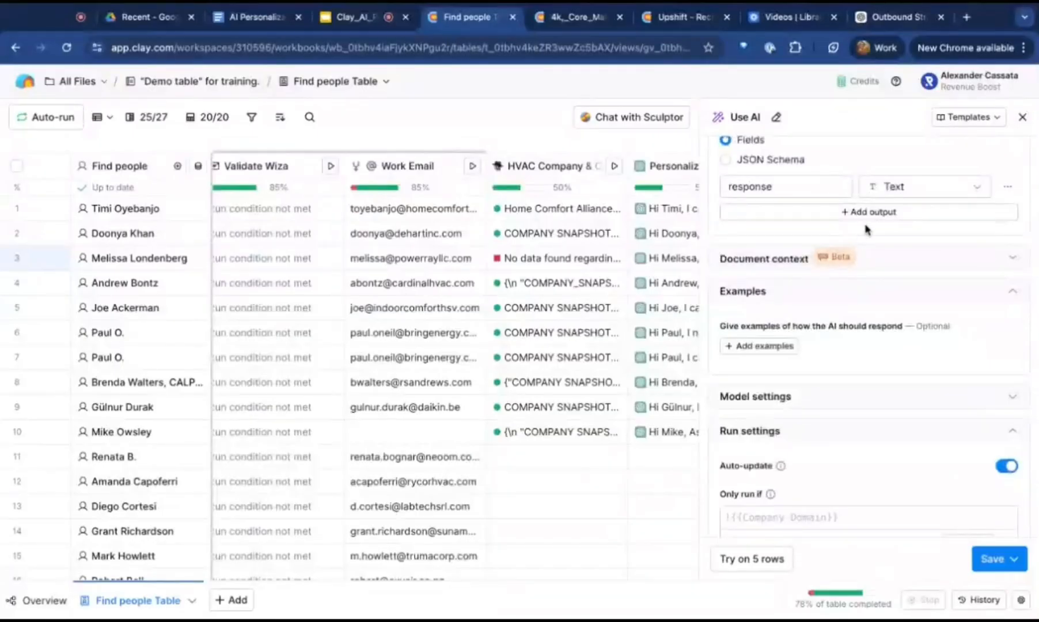
{"action": "scroll", "coordinate": [820, 283], "scroll_direction": "down", "scroll_amount": 1}
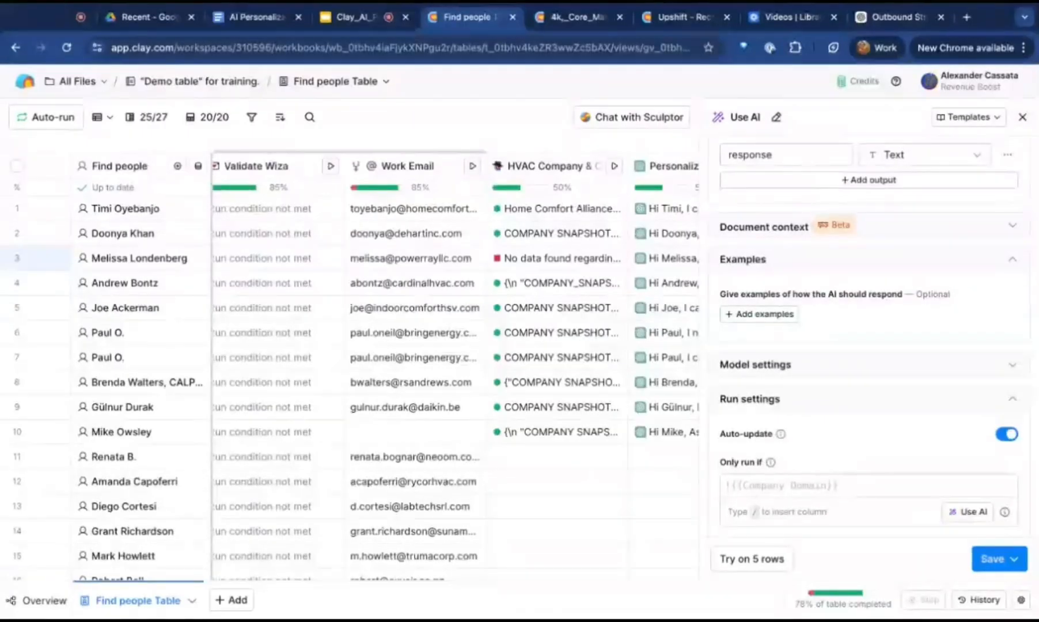
{"action": "scroll", "coordinate": [783, 286], "scroll_direction": "up", "scroll_amount": 1}
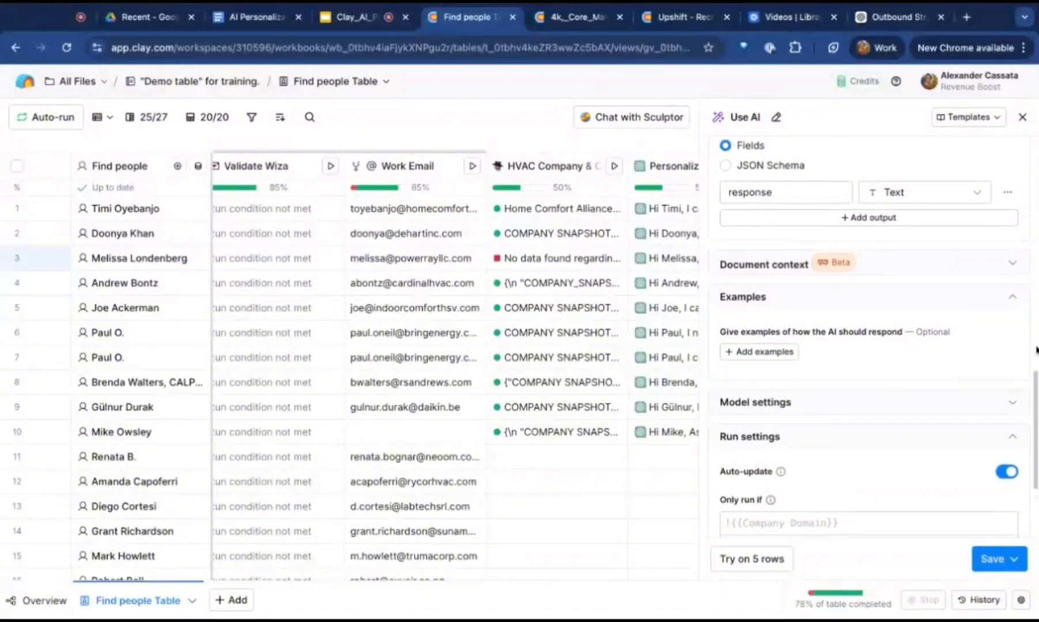
- Check the finished value proposition prompt, then save the column and run it on the first 10 rows
{"action": "scroll", "coordinate": [932, 368], "scroll_direction": "up", "scroll_amount": 10}
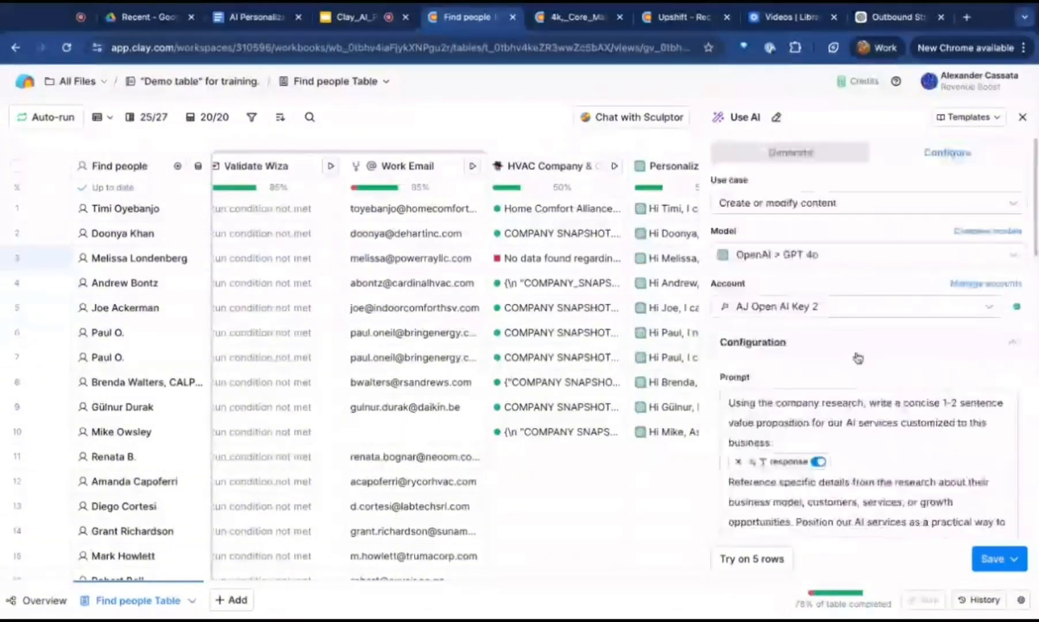
{"action": "scroll", "coordinate": [921, 432], "scroll_direction": "down", "scroll_amount": 4}
{"action": "scroll", "coordinate": [948, 532], "scroll_direction": "down", "scroll_amount": 1}
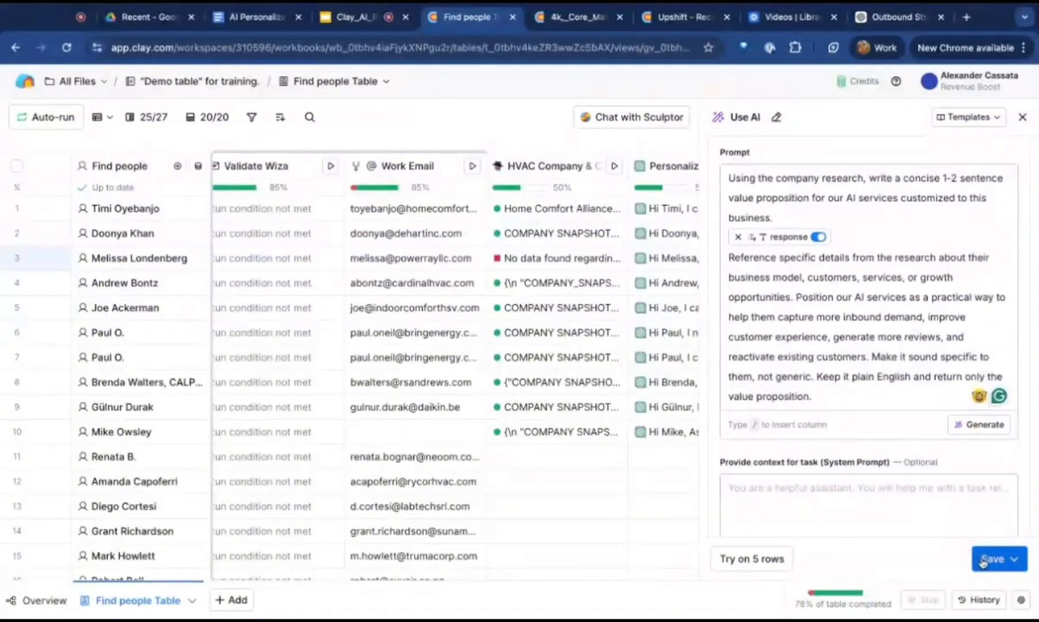
{"action": "left_click", "coordinate": [993, 559]}
{"action": "left_click", "coordinate": [930, 471]}
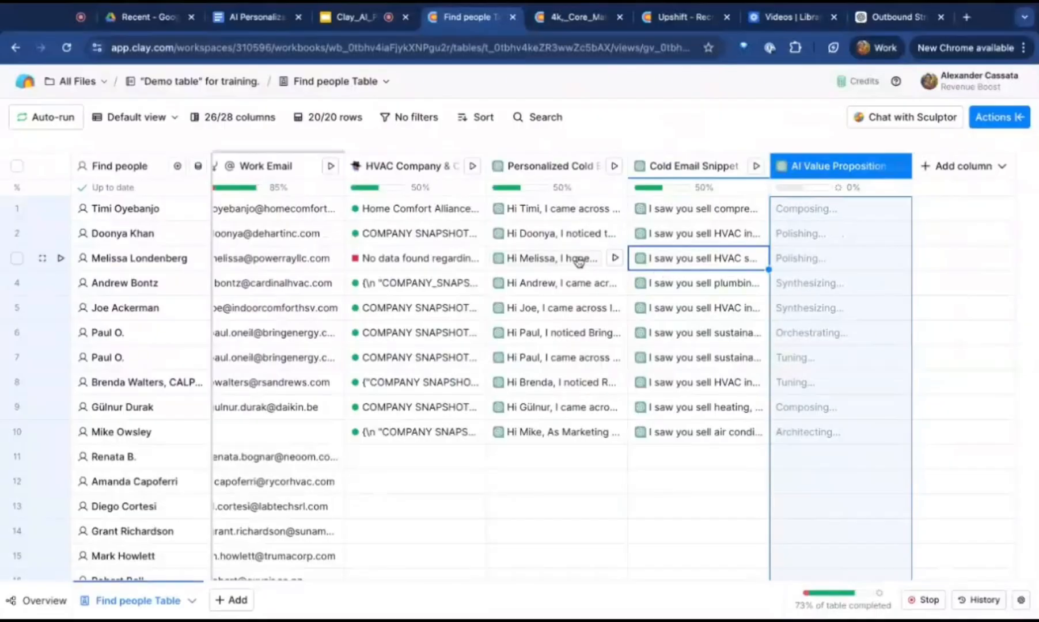
- Read the first row's Personalized Cold Email and Cold Email Snippet responses, comparing them with the neighbouring columns
{"action": "left_click", "coordinate": [569, 213]}
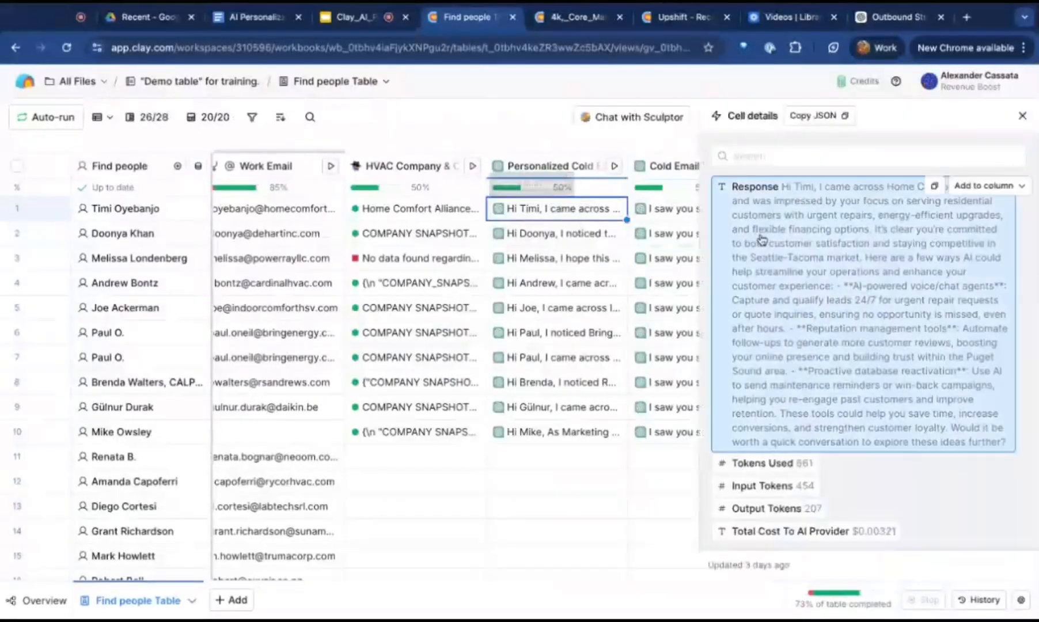
{"action": "key", "text": "Right"}
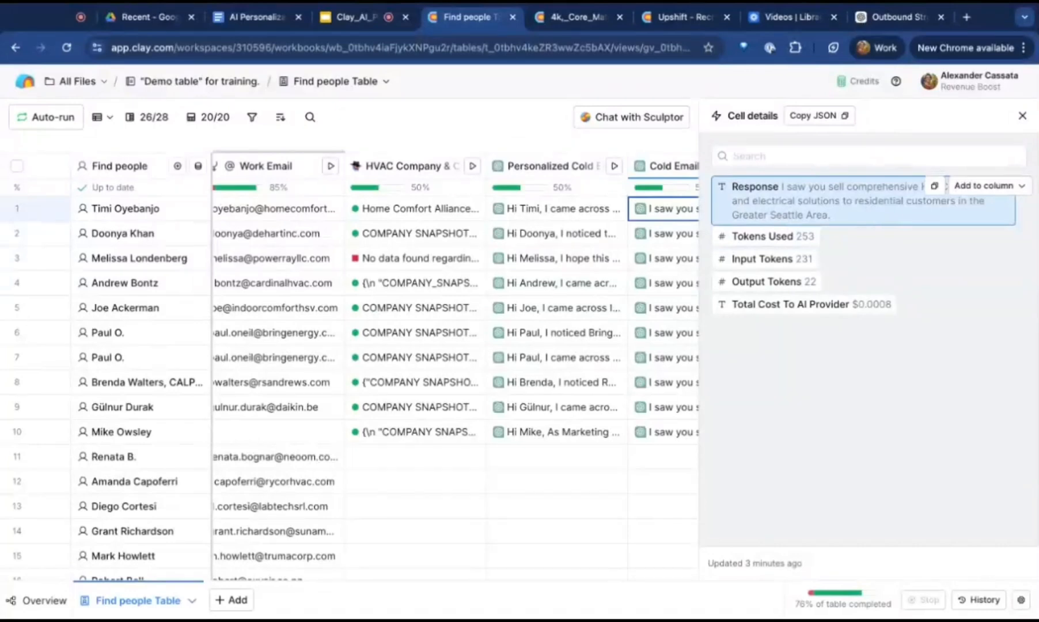
{"action": "key", "text": "Escape"}
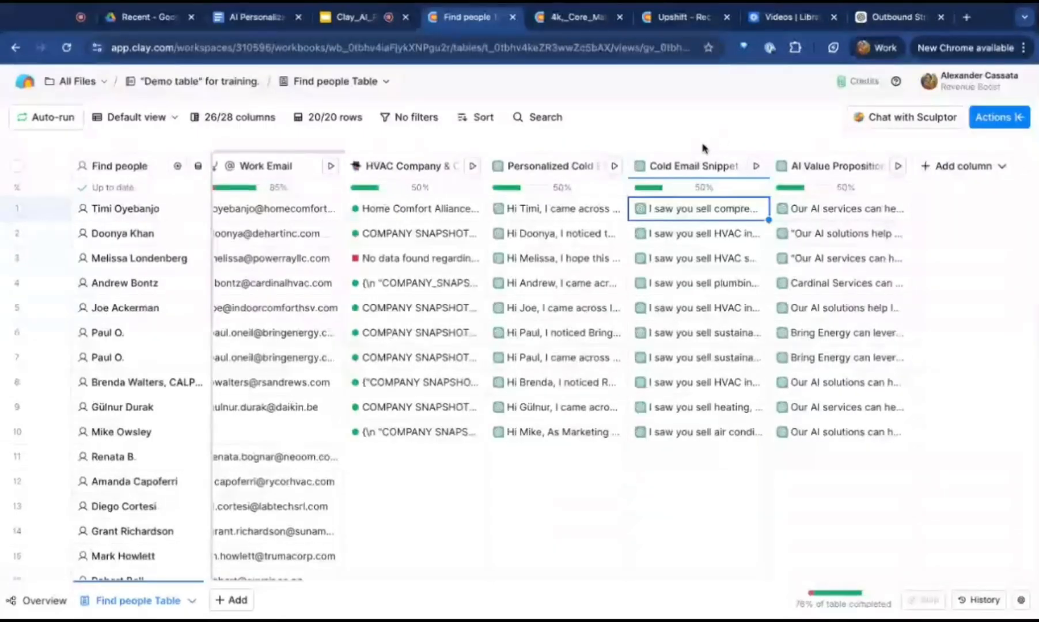
{"action": "scroll", "coordinate": [702, 148], "scroll_direction": "left", "scroll_amount": 5}
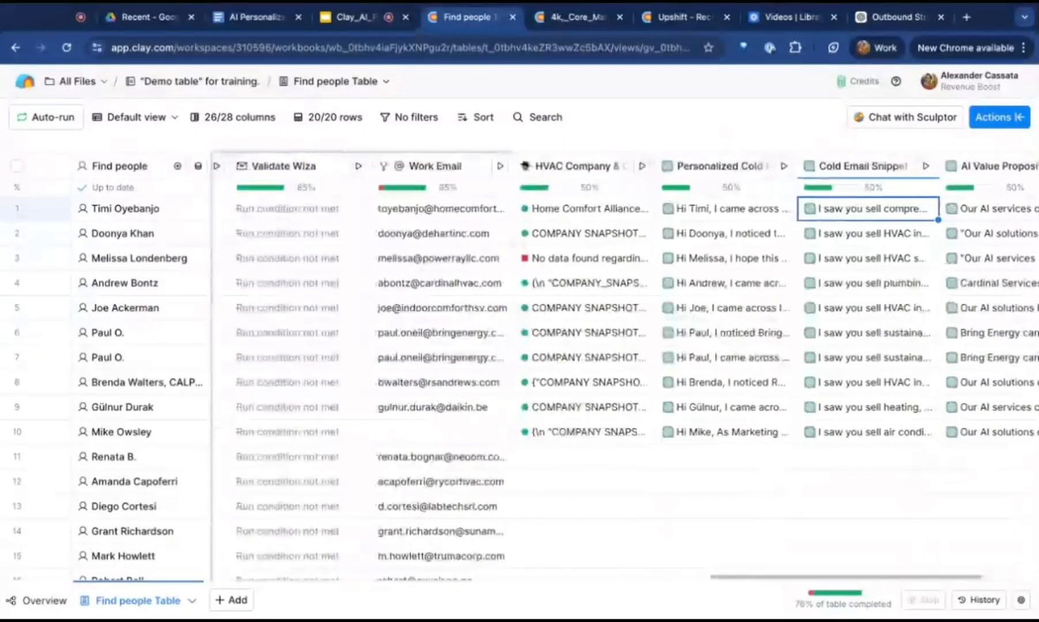
{"action": "scroll", "coordinate": [701, 148], "scroll_direction": "right", "scroll_amount": 5}
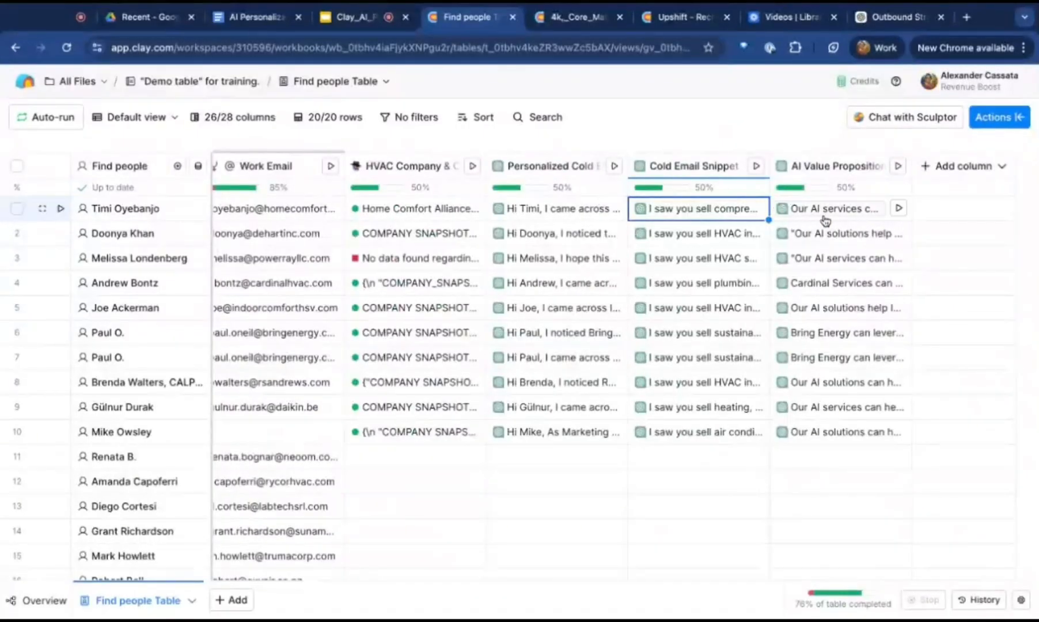
- Check the AI Value Proposition column's settings and read its generated responses for rows 4 and 6
{"action": "left_click", "coordinate": [818, 166]}
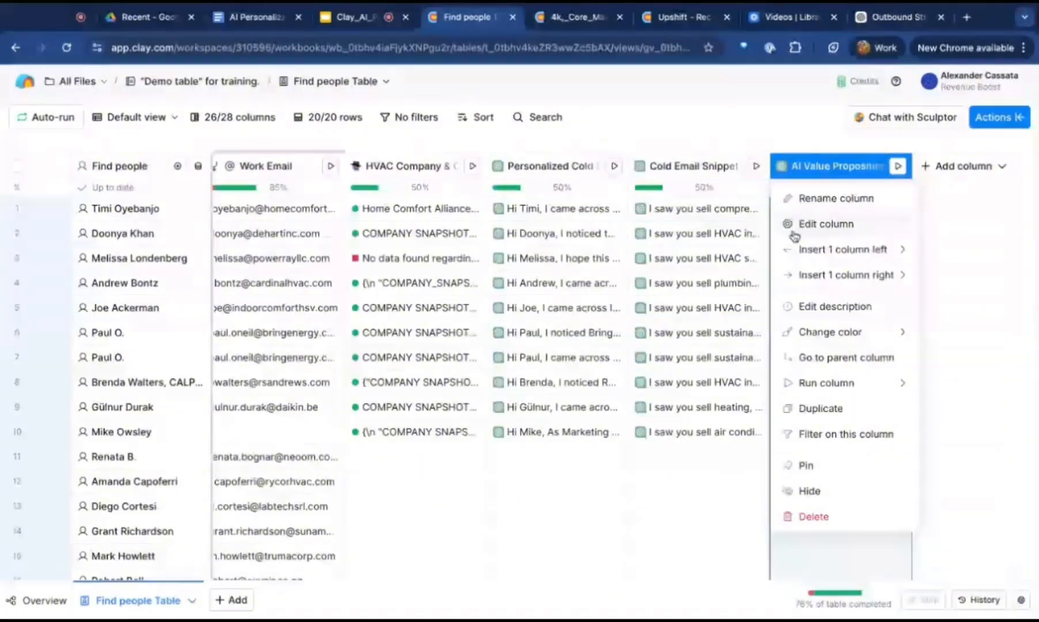
{"action": "left_click", "coordinate": [797, 225]}
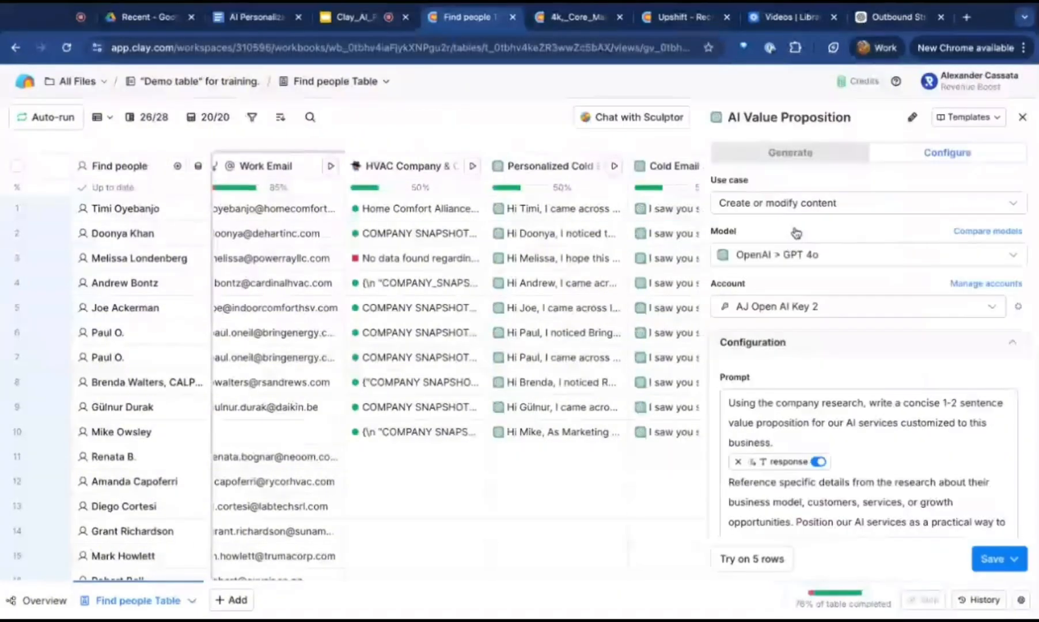
{"action": "left_click", "coordinate": [1022, 117]}
{"action": "left_click", "coordinate": [834, 282]}
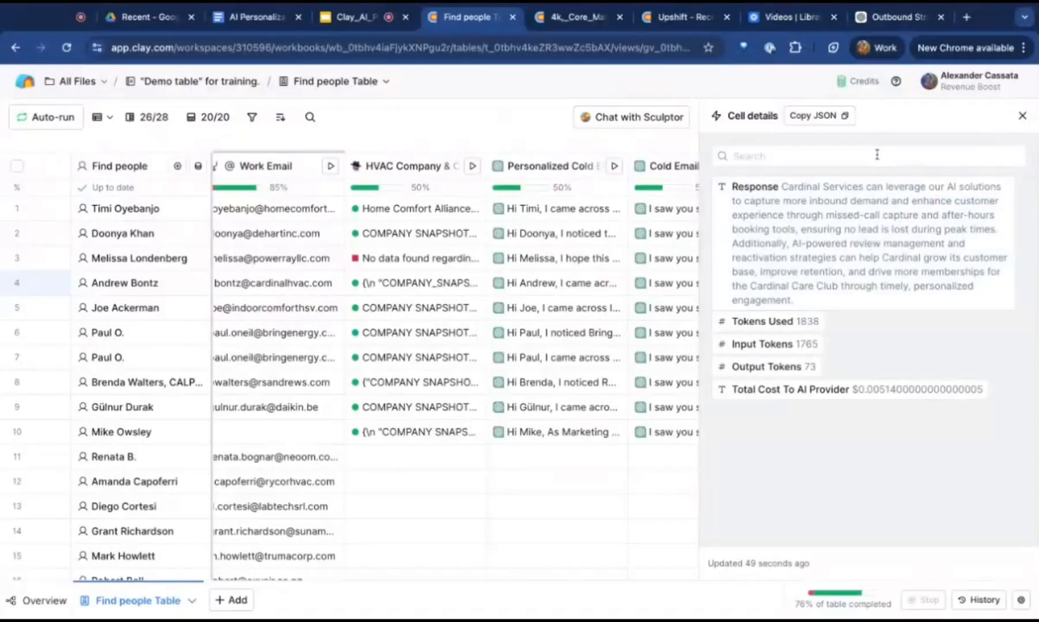
{"action": "left_click", "coordinate": [1022, 116]}
{"action": "left_click", "coordinate": [813, 330]}
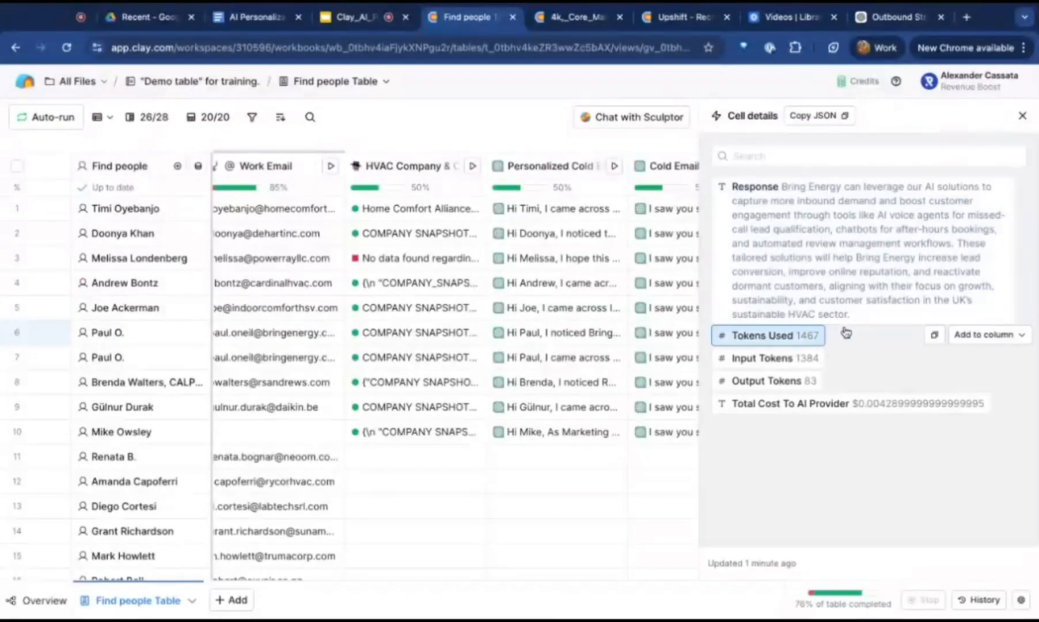
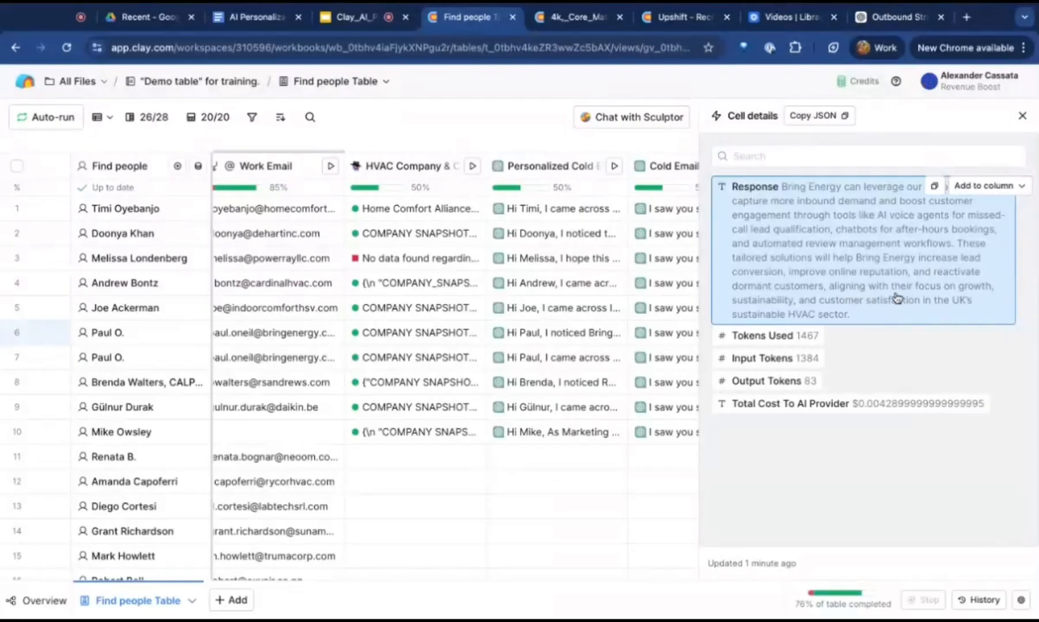
{"action": "left_click", "coordinate": [1022, 116]}
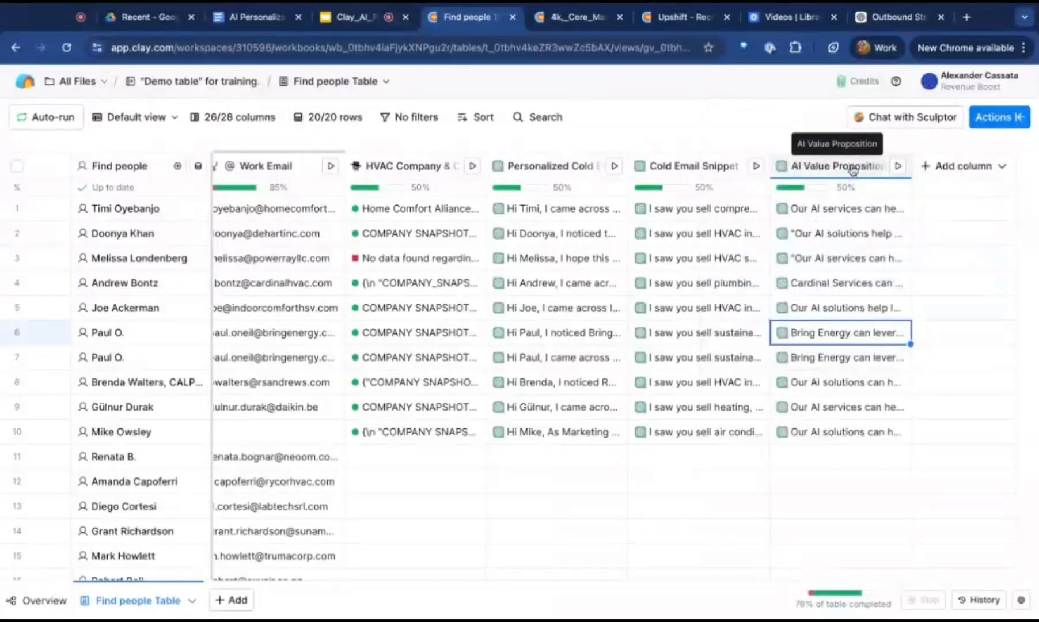
- Append to the AI Value Proposition prompt: "Make sure it's in first person - we are sending this as an email to the business owner."
{"action": "left_click", "coordinate": [853, 170]}
{"action": "left_click", "coordinate": [829, 227]}
{"action": "scroll", "coordinate": [876, 354], "scroll_direction": "down", "scroll_amount": 4}
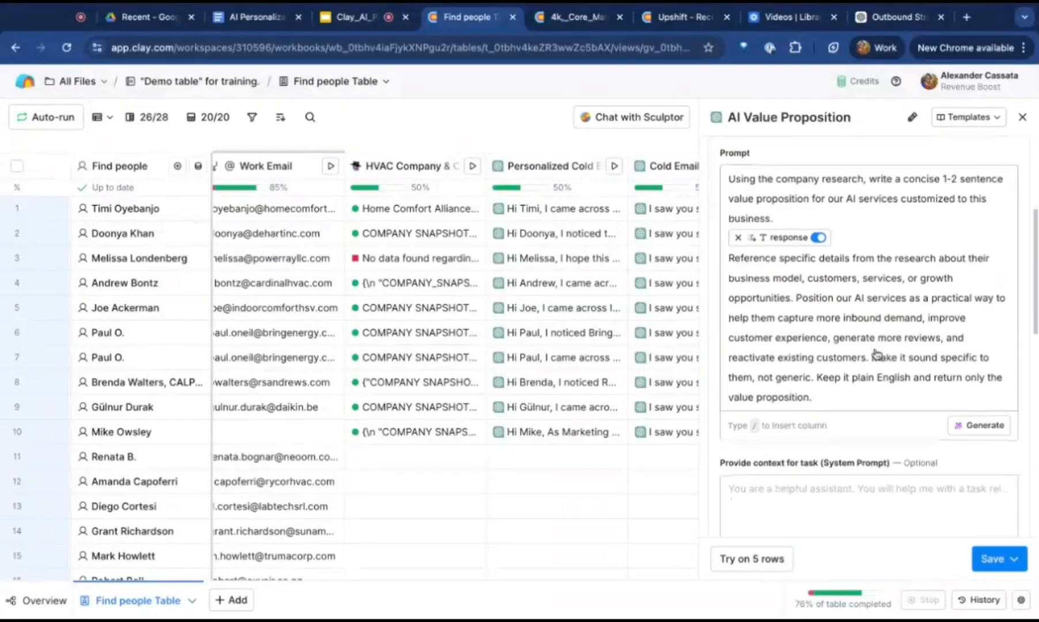
{"action": "left_click", "coordinate": [851, 390]}
{"action": "key", "text": "Return"}
{"action": "key", "text": "Return"}
{"action": "type", "text": "Make"}
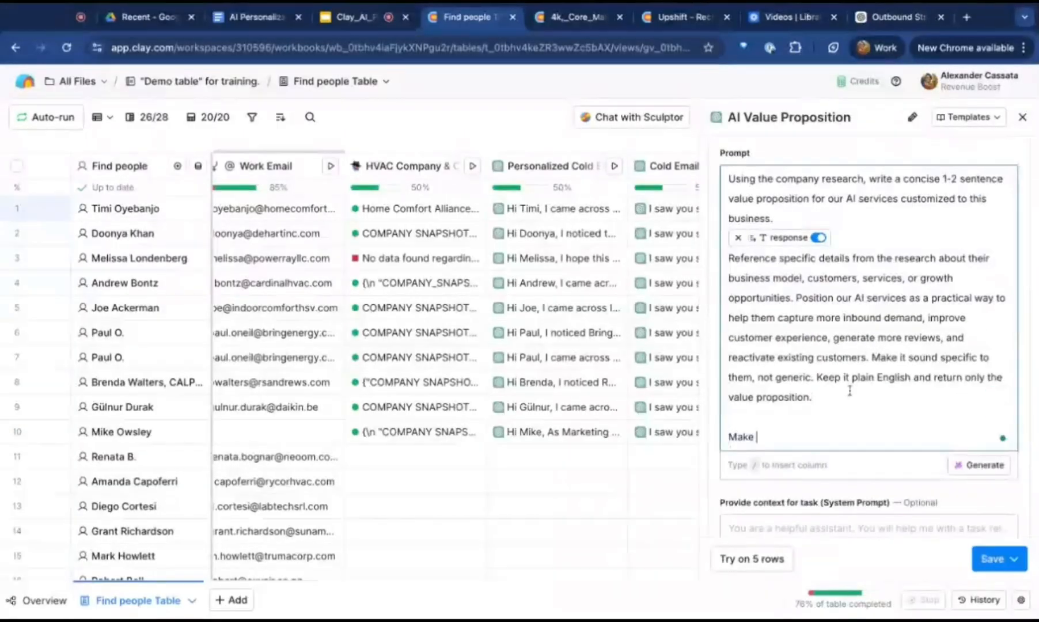
{"action": "type", "text": " sure it's in first person"}
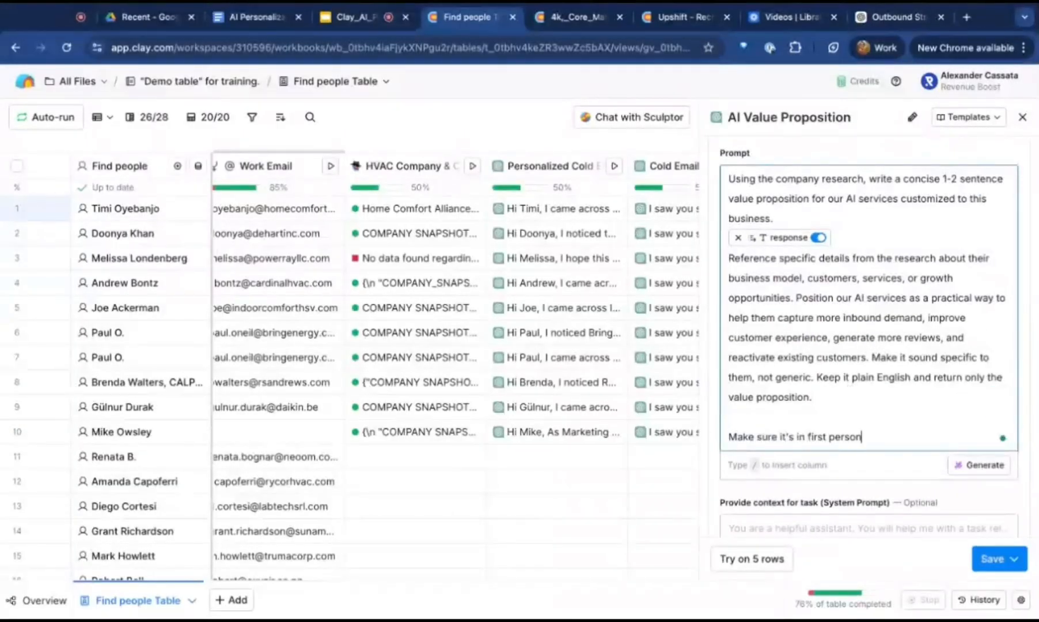
{"action": "type", "text": " - we are sending this as an"}
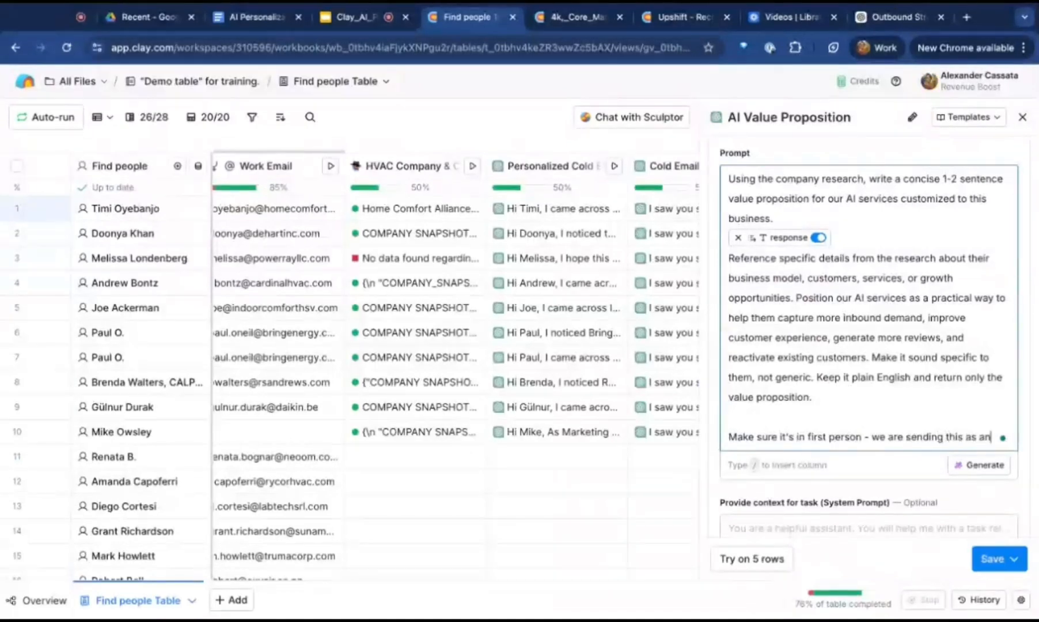
{"action": "type", "text": "email to the business o"}
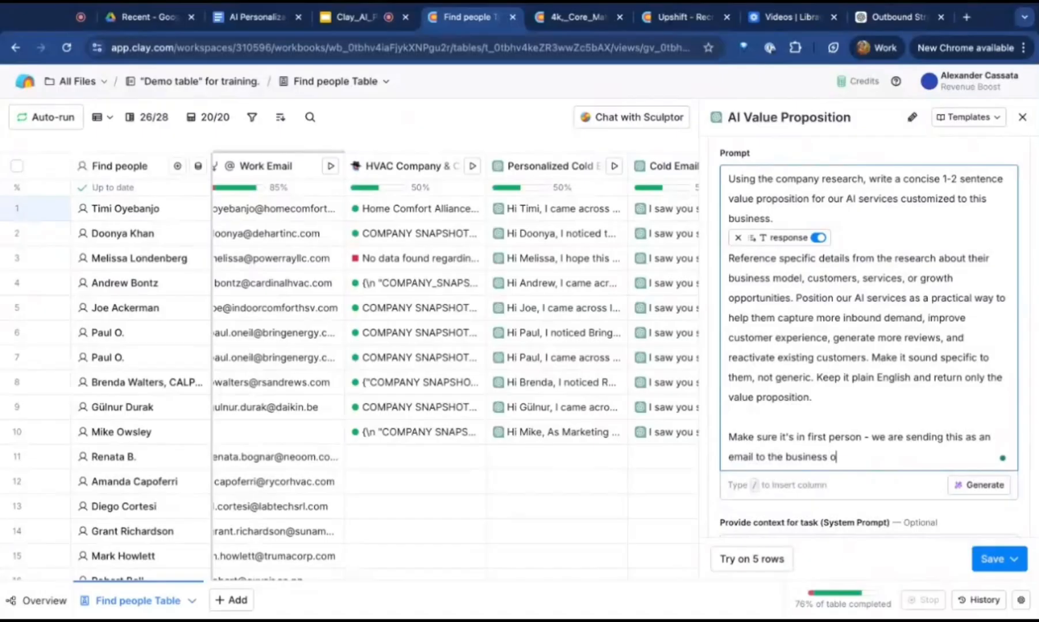
{"action": "type", "text": "wner."}
- Add a closing prompt paragraph: "Also, reference specific details from their business, in the value prop, do not make it generic"
{"action": "key", "text": "Return"}
{"action": "key", "text": "Return"}
{"action": "type", "text": "Also, re"}
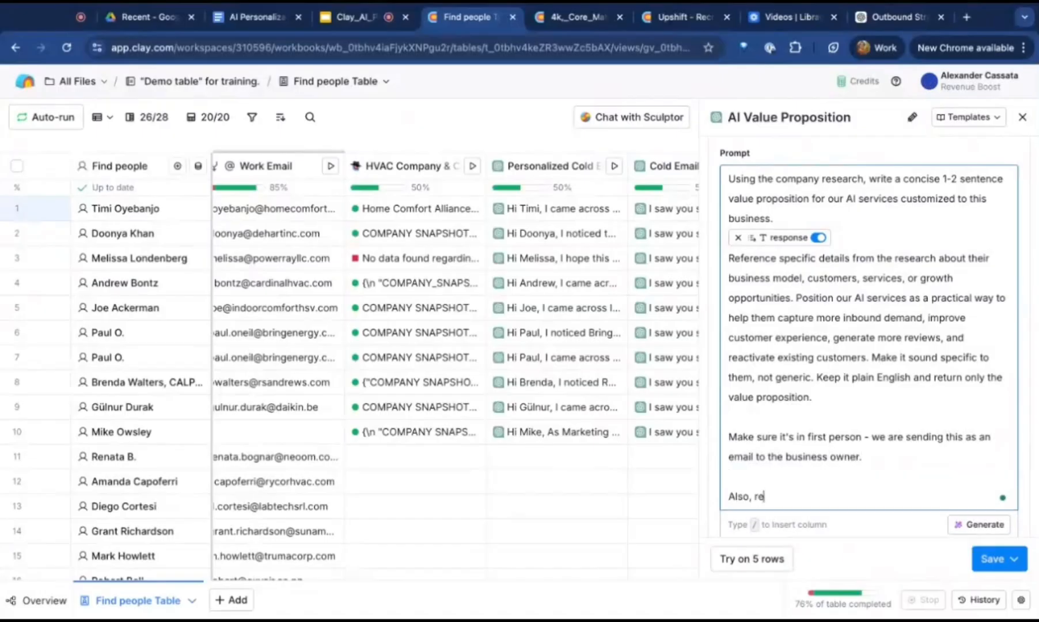
{"action": "type", "text": "ference specific details from their business, "}
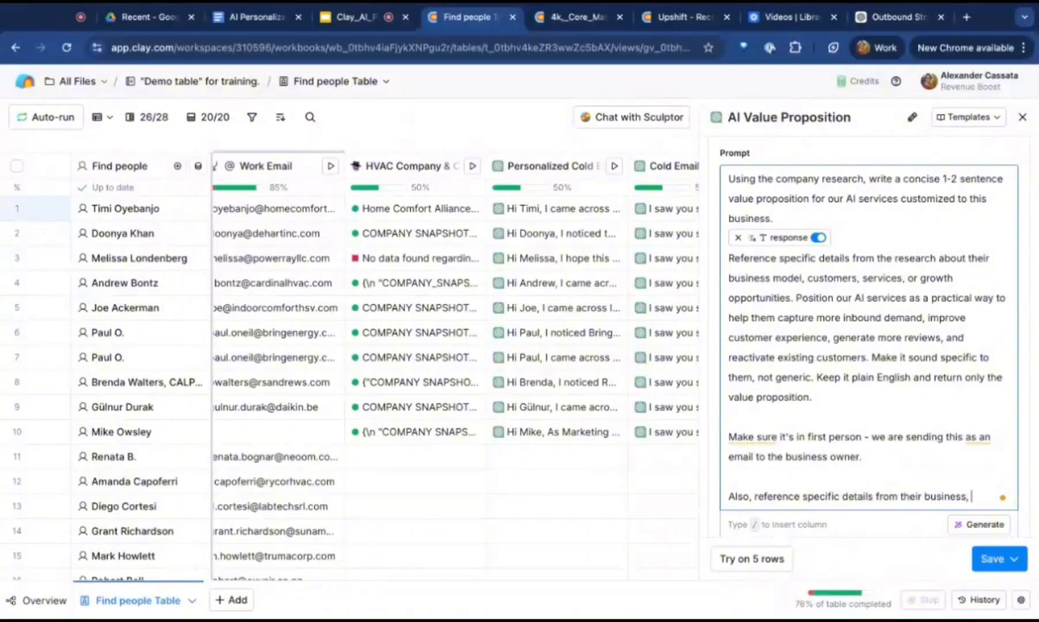
{"action": "type", "text": "in the value prop, do not make "}
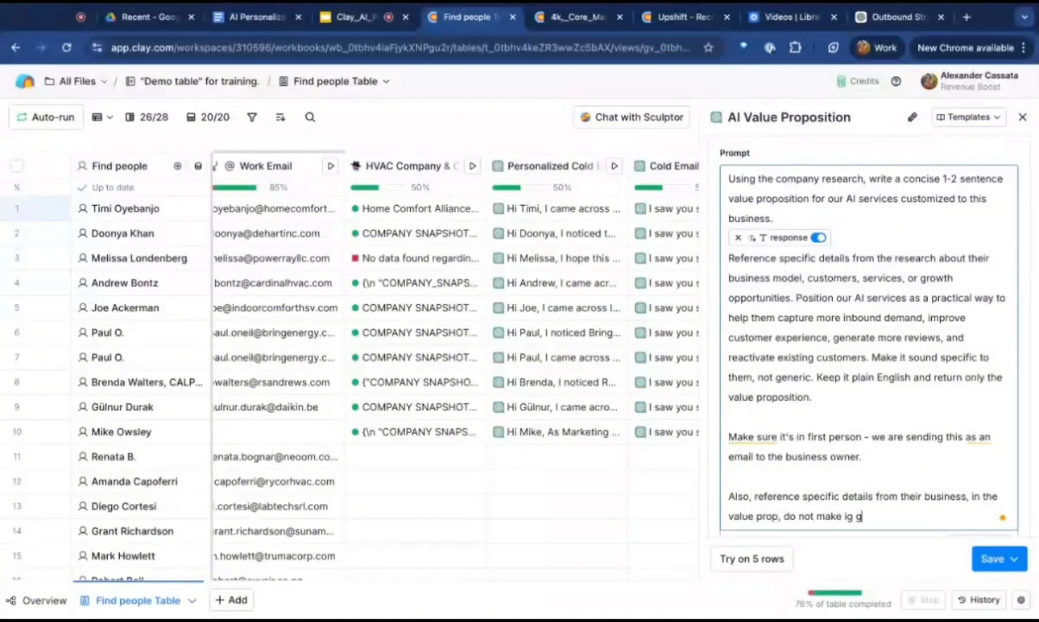
{"action": "type", "text": "it generic"}
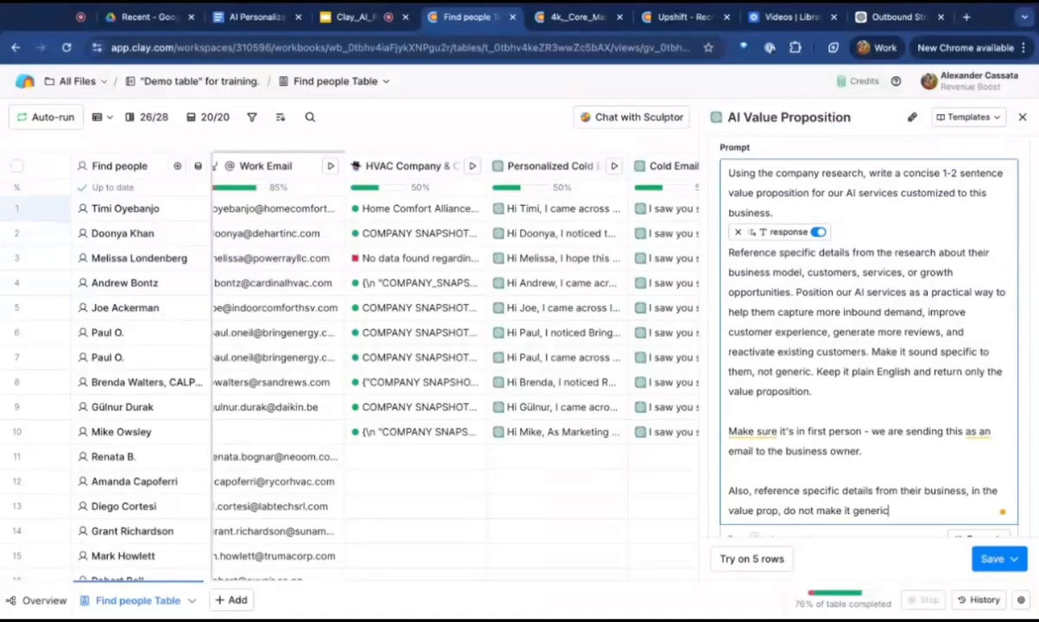
- Check the column's output settings and extended prompt, then save the column and run it on 10 rows
{"action": "scroll", "coordinate": [938, 507], "scroll_direction": "down", "scroll_amount": 3}
{"action": "scroll", "coordinate": [938, 518], "scroll_direction": "down", "scroll_amount": 6}
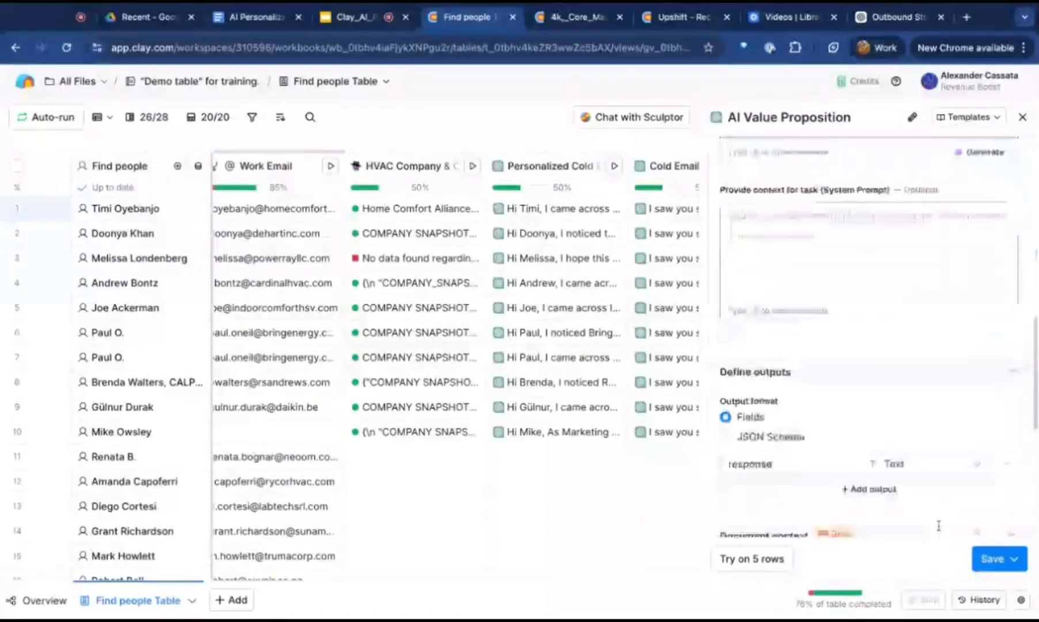
{"action": "left_click", "coordinate": [772, 445]}
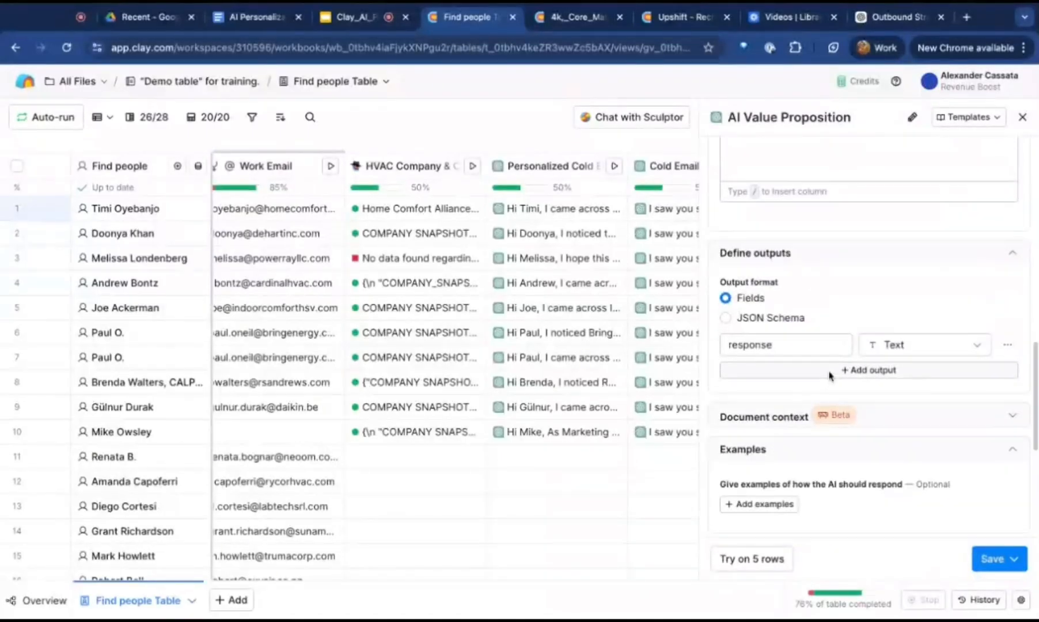
{"action": "scroll", "coordinate": [864, 403], "scroll_direction": "up", "scroll_amount": 10}
{"action": "left_click", "coordinate": [989, 559]}
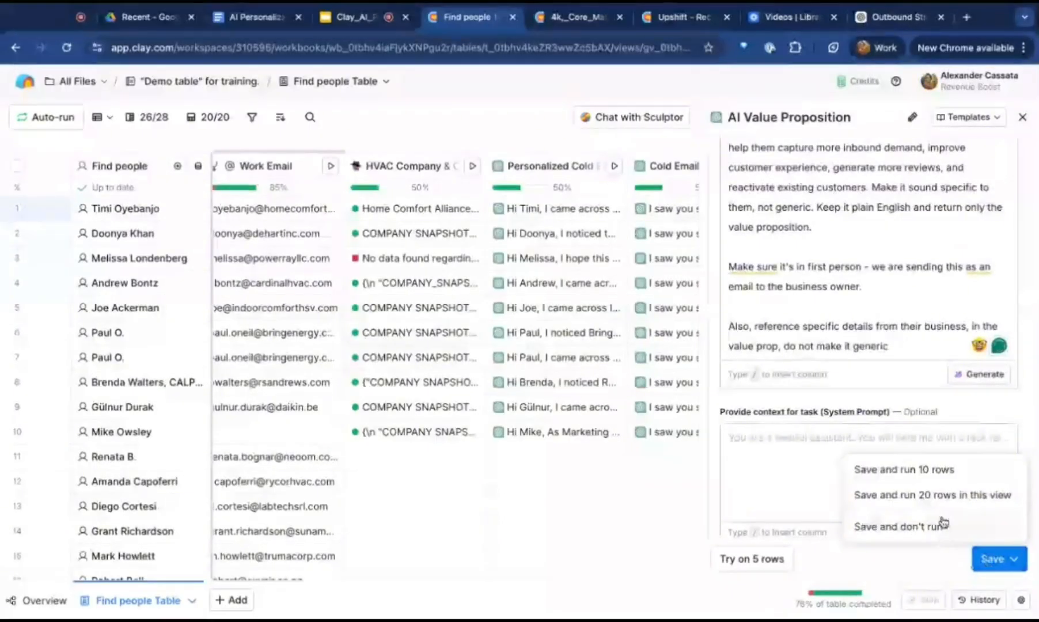
{"action": "left_click", "coordinate": [941, 469]}
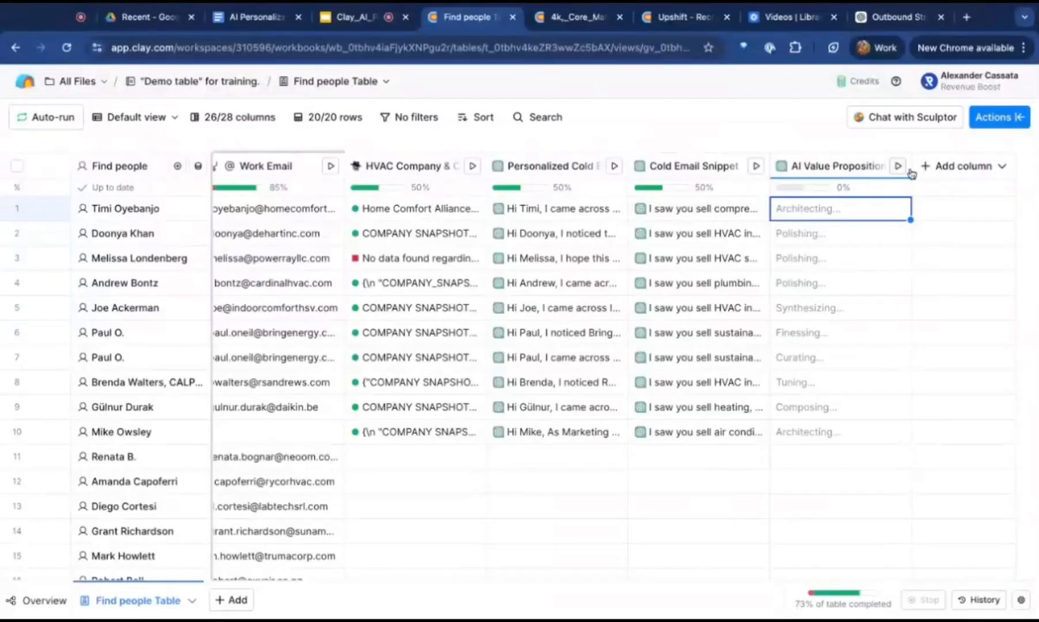
- View the export actions available for the table
{"action": "left_click", "coordinate": [981, 122]}
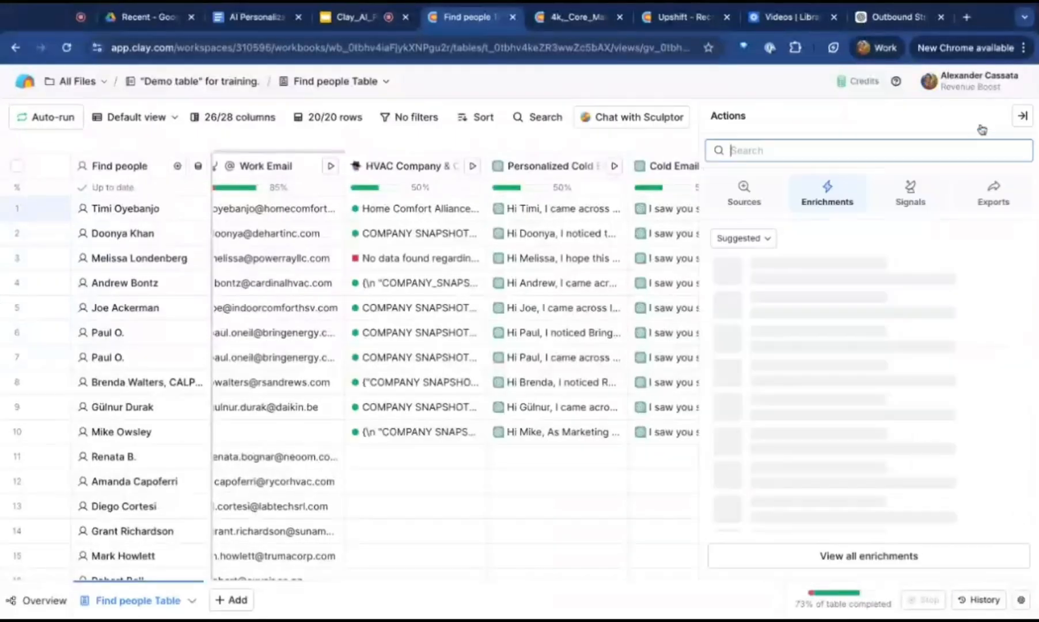
{"action": "left_click", "coordinate": [974, 191]}
{"action": "left_click", "coordinate": [1023, 117]}
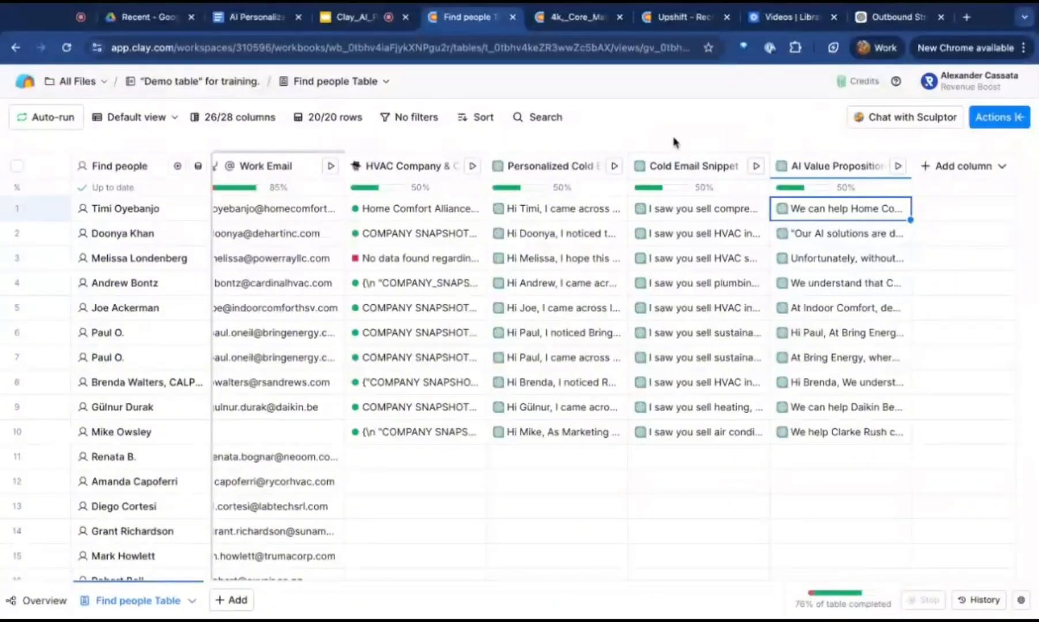
{"action": "scroll", "coordinate": [673, 142], "scroll_direction": "down", "scroll_amount": 1}
{"action": "scroll", "coordinate": [674, 142], "scroll_direction": "up", "scroll_amount": 1}
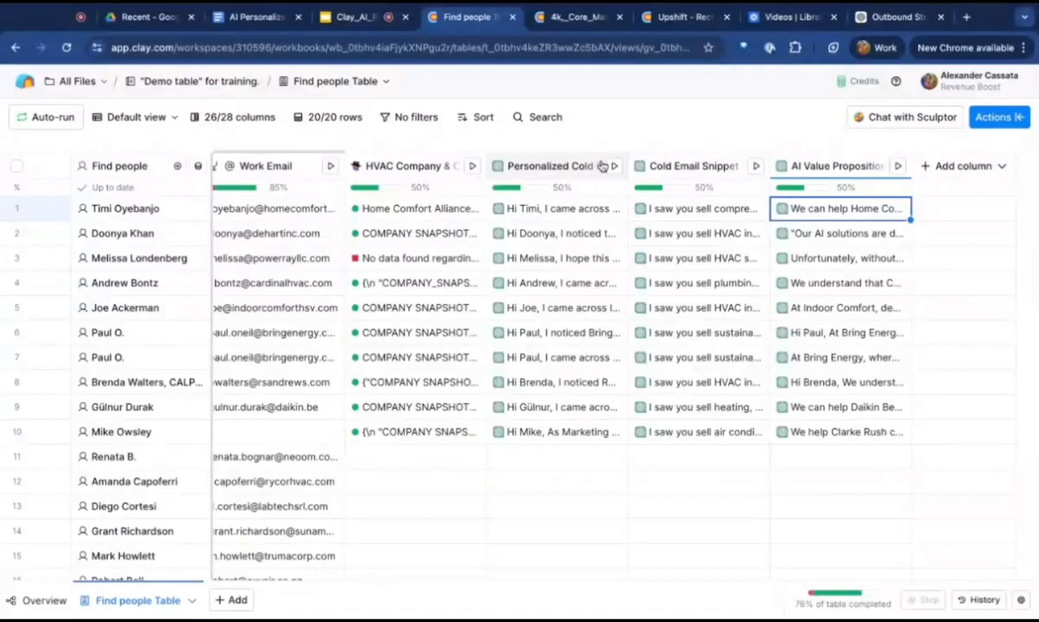
{"action": "left_click", "coordinate": [679, 176]}
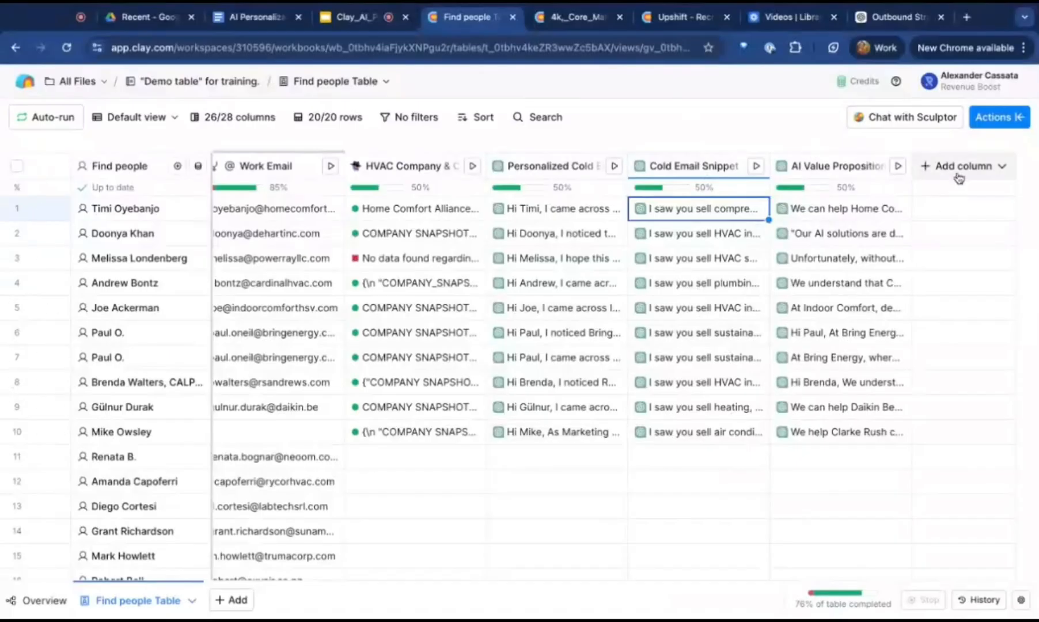
- Search the actions for "instantly" and open the Instantly Add Lead to Campaign action
{"action": "left_click", "coordinate": [999, 117]}
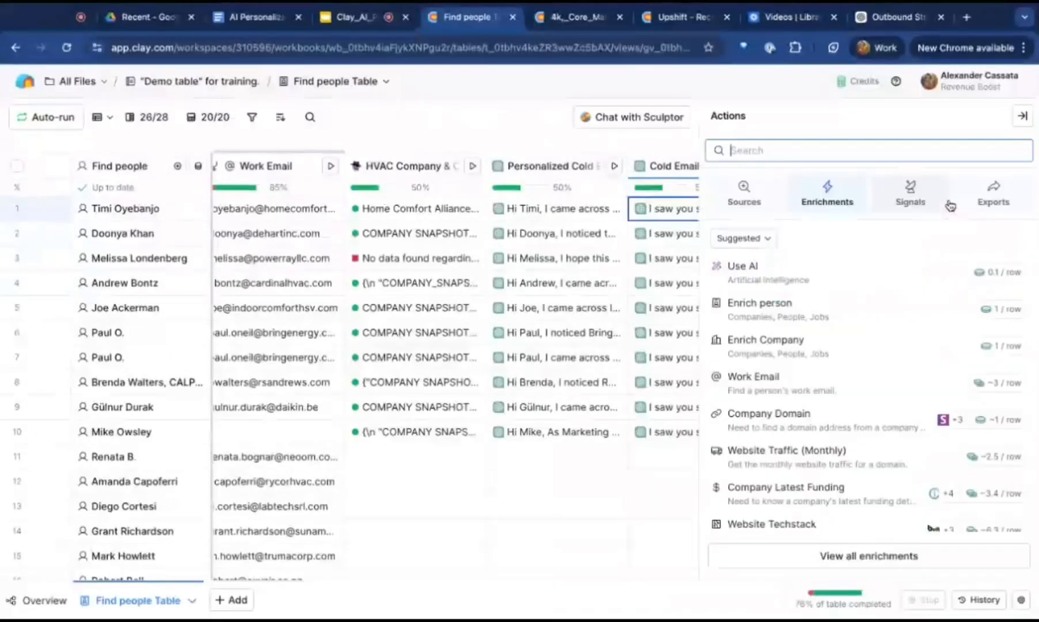
{"action": "left_click", "coordinate": [887, 150]}
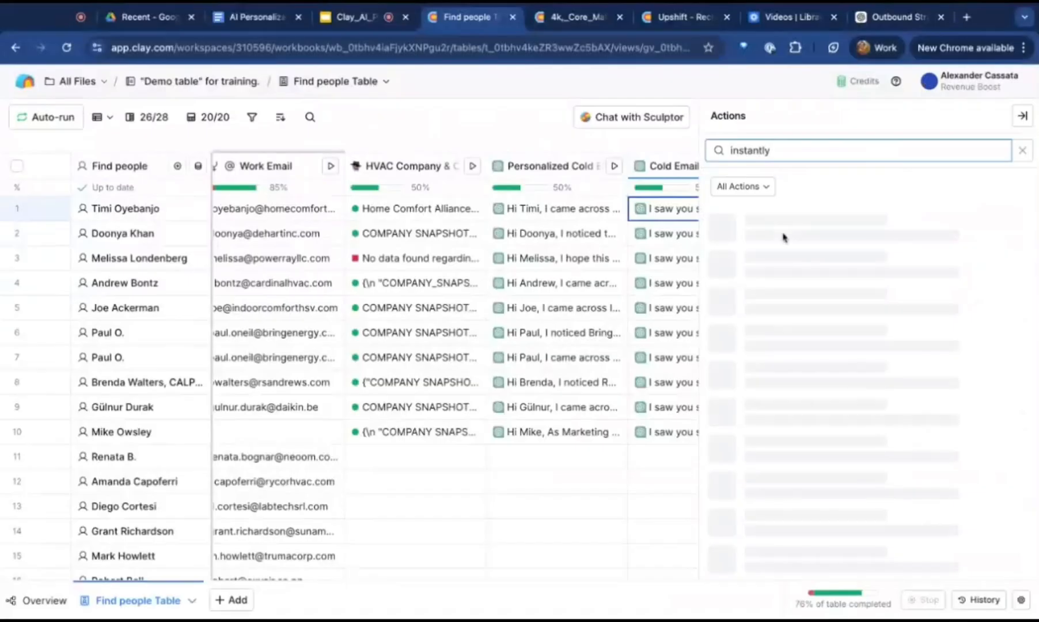
{"action": "left_click", "coordinate": [870, 274]}
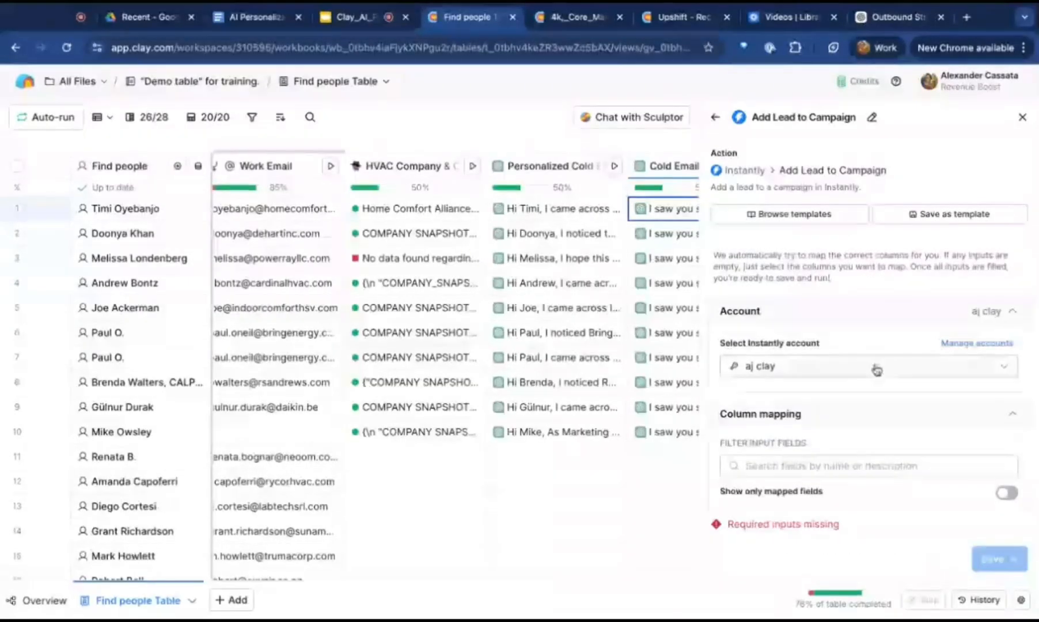
- Set the Campaign ID of the Instantly action to 2.0- Courage(karizma skincare)
{"action": "scroll", "coordinate": [875, 367], "scroll_direction": "down", "scroll_amount": 4}
{"action": "left_click", "coordinate": [842, 268]}
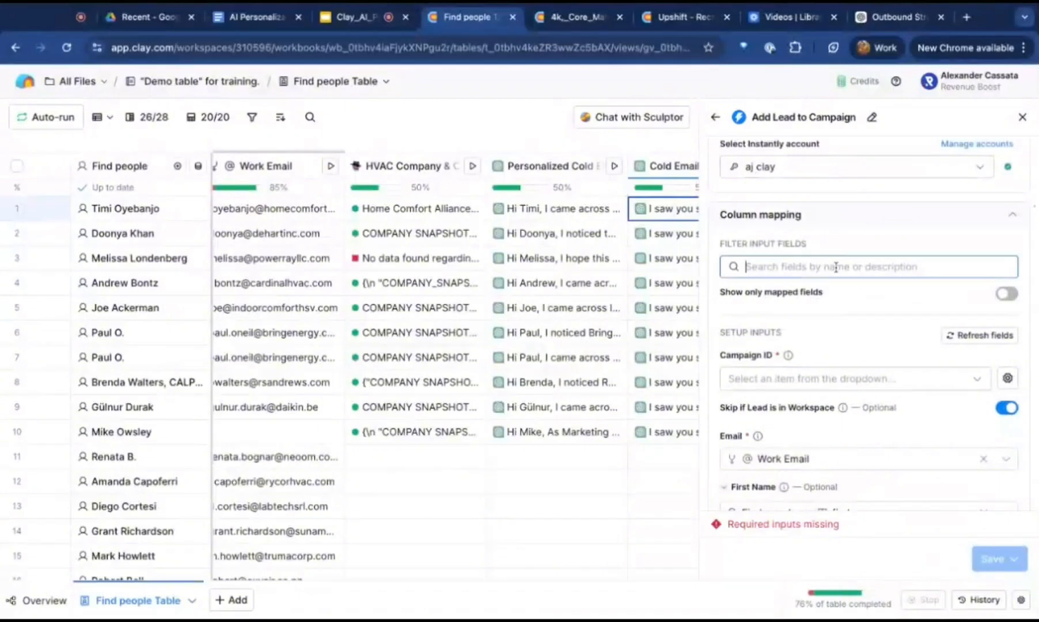
{"action": "type", "text": "/"}
{"action": "key", "text": "BackSpace"}
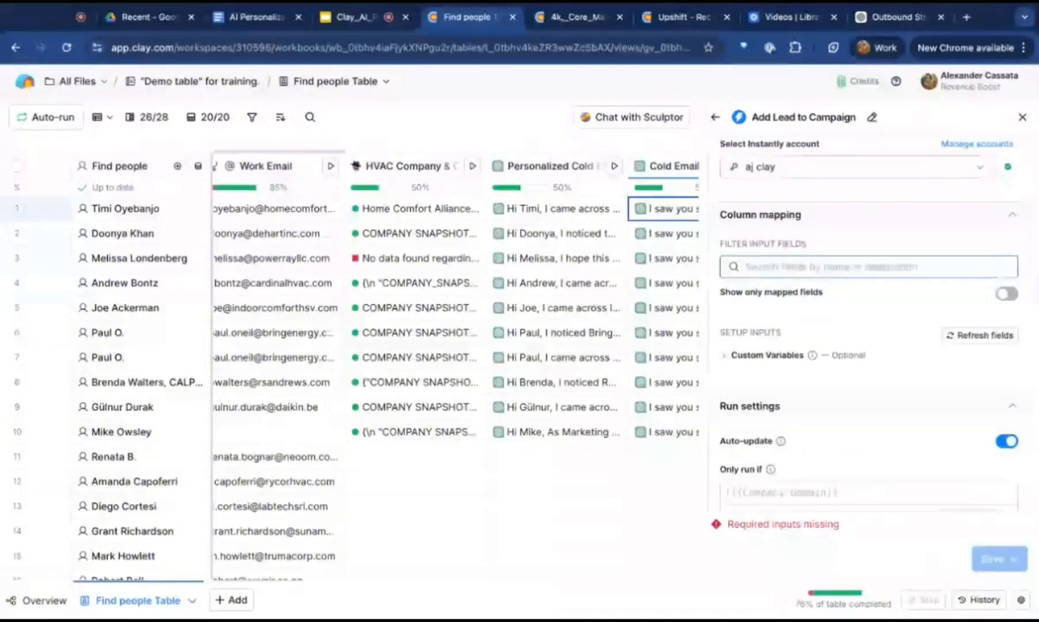
{"action": "left_click", "coordinate": [823, 315]}
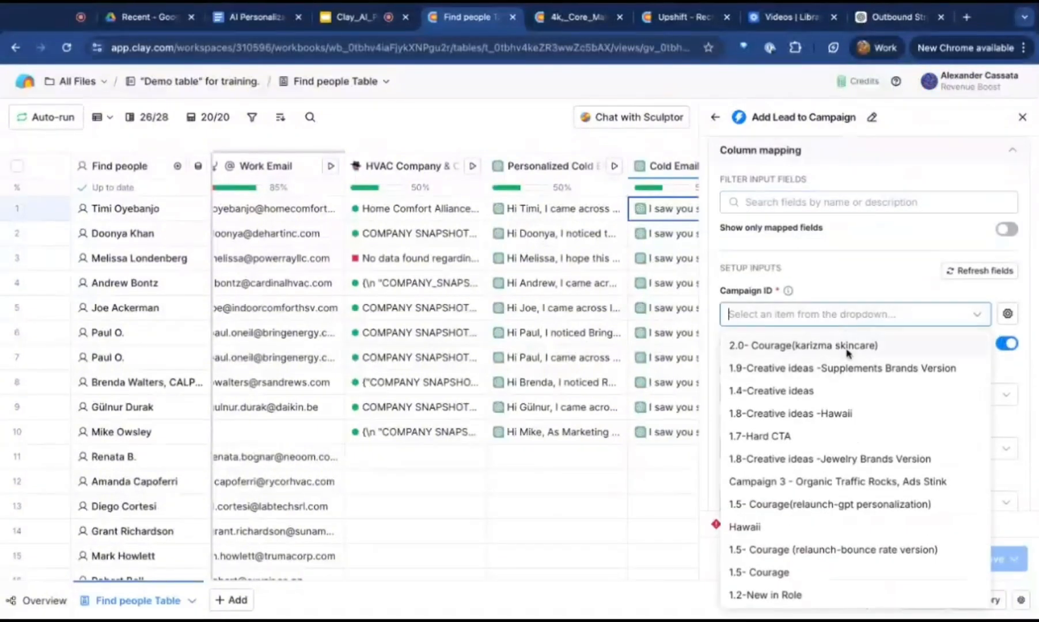
{"action": "left_click", "coordinate": [803, 345]}
- Name the custom variable of the Instantly Add Lead to Campaign action "Custom Value prop"
{"action": "scroll", "coordinate": [754, 409], "scroll_direction": "down", "scroll_amount": 5}
{"action": "left_click", "coordinate": [755, 410]}
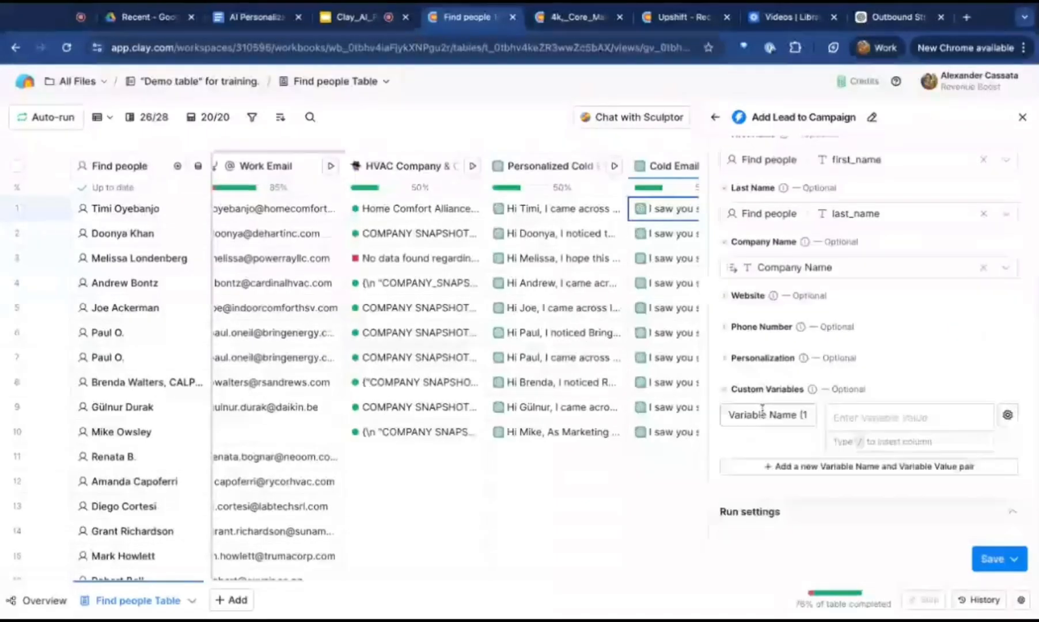
{"action": "left_click", "coordinate": [790, 417]}
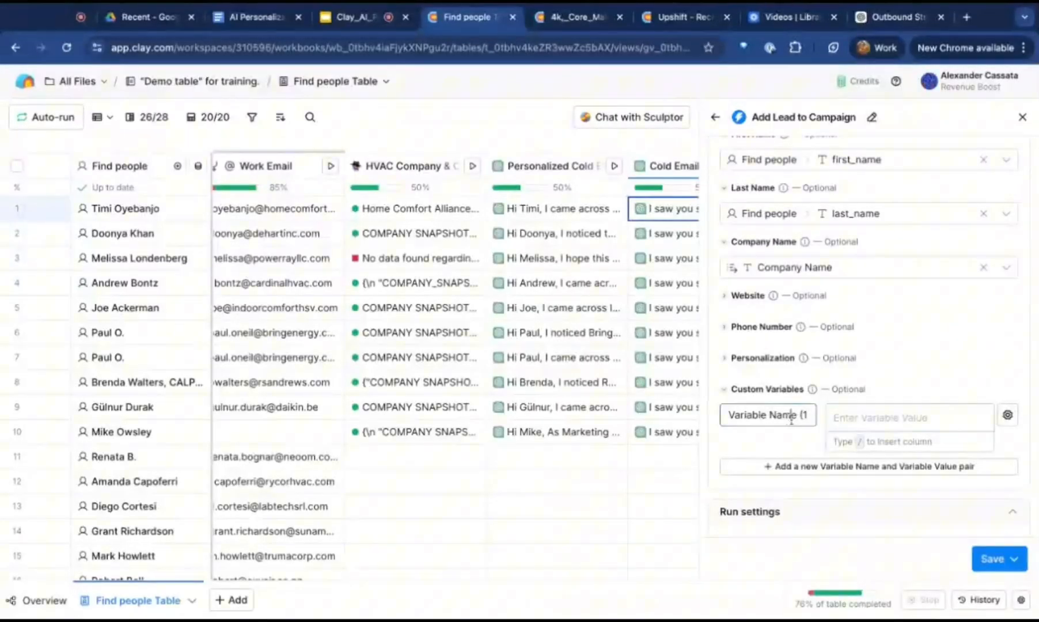
{"action": "triple_click", "coordinate": [730, 419]}
{"action": "type", "text": "Custom Value prop"}
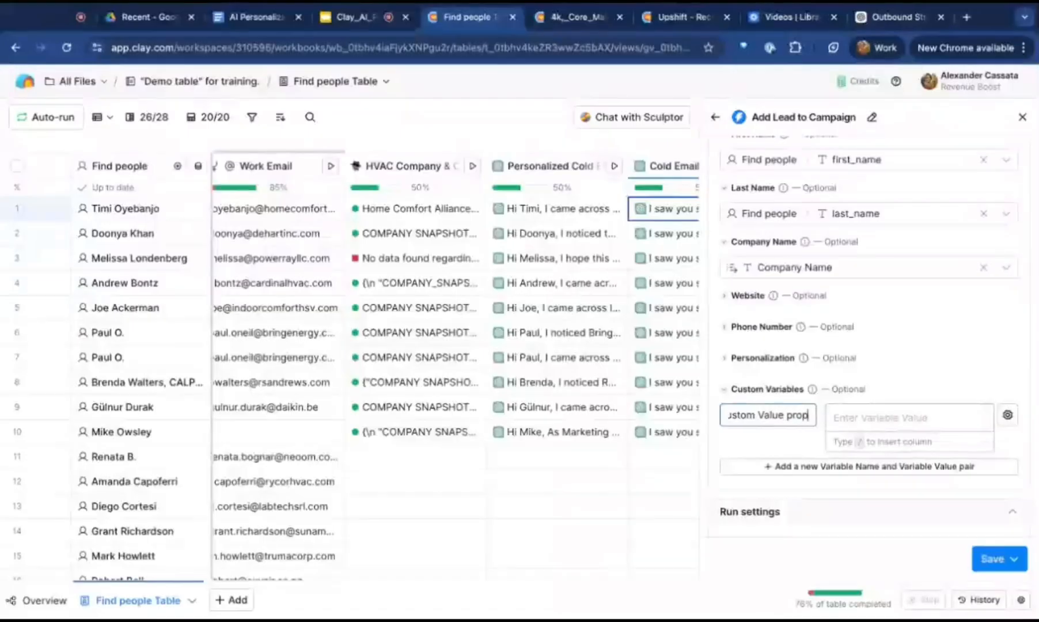
- Fill the custom variable's value with the AI Value Proposition response and close the Instantly action without saving
{"action": "left_click", "coordinate": [932, 418]}
{"action": "type", "text": "/"}
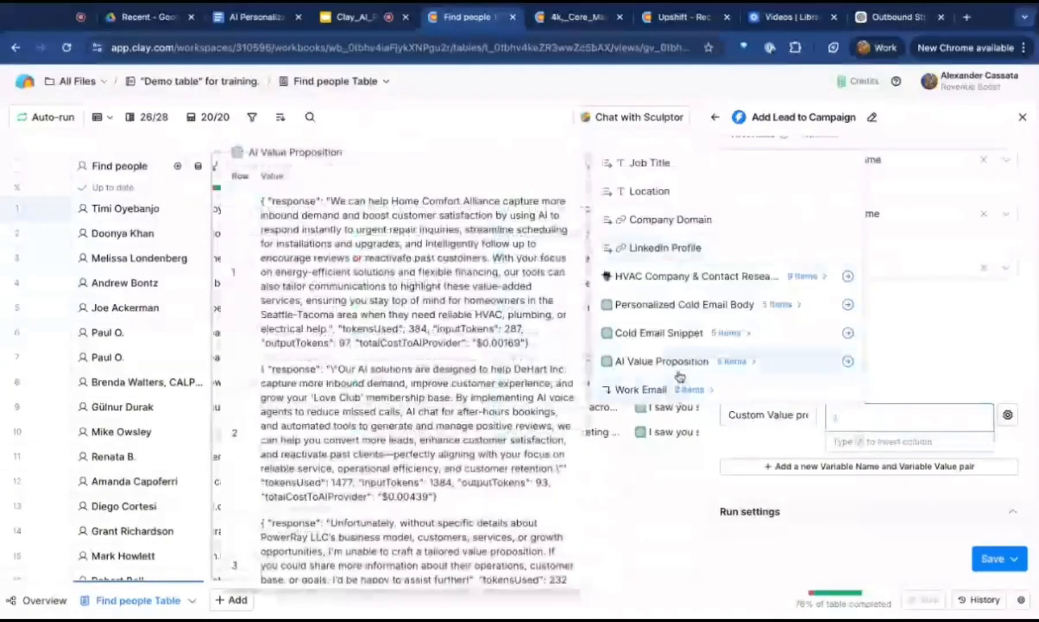
{"action": "left_click", "coordinate": [679, 361]}
{"action": "left_click", "coordinate": [651, 307]}
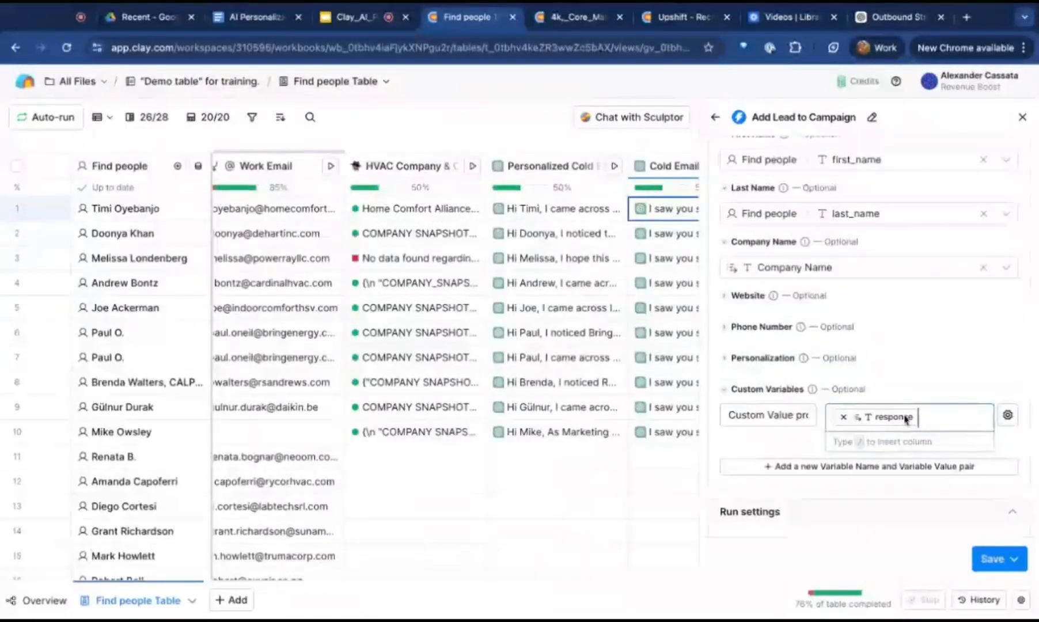
{"action": "mouse_move", "coordinate": [906, 418]}
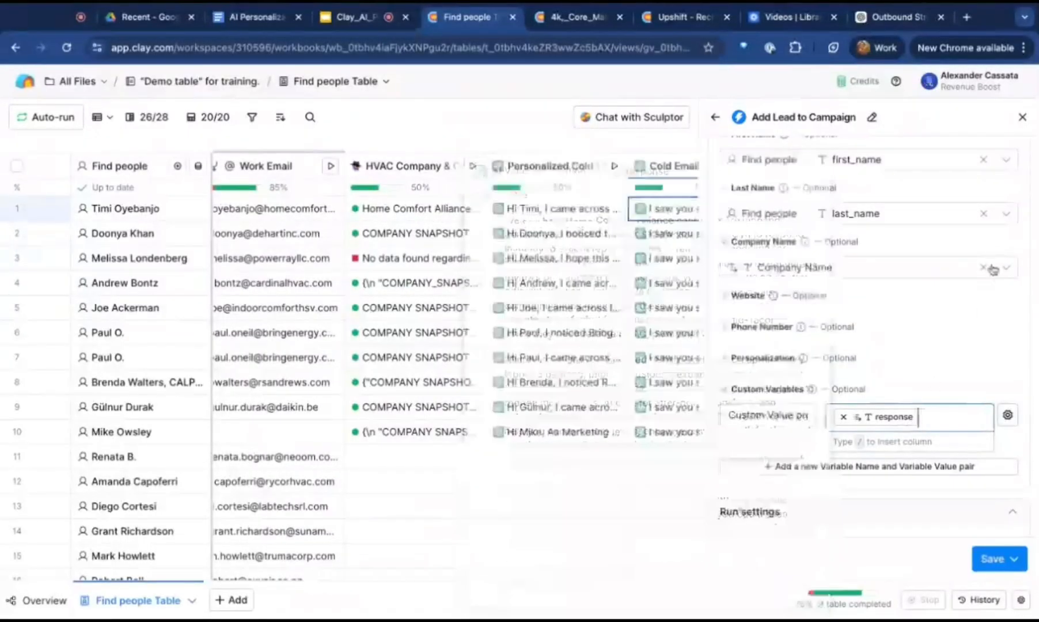
{"action": "left_click", "coordinate": [1020, 118]}
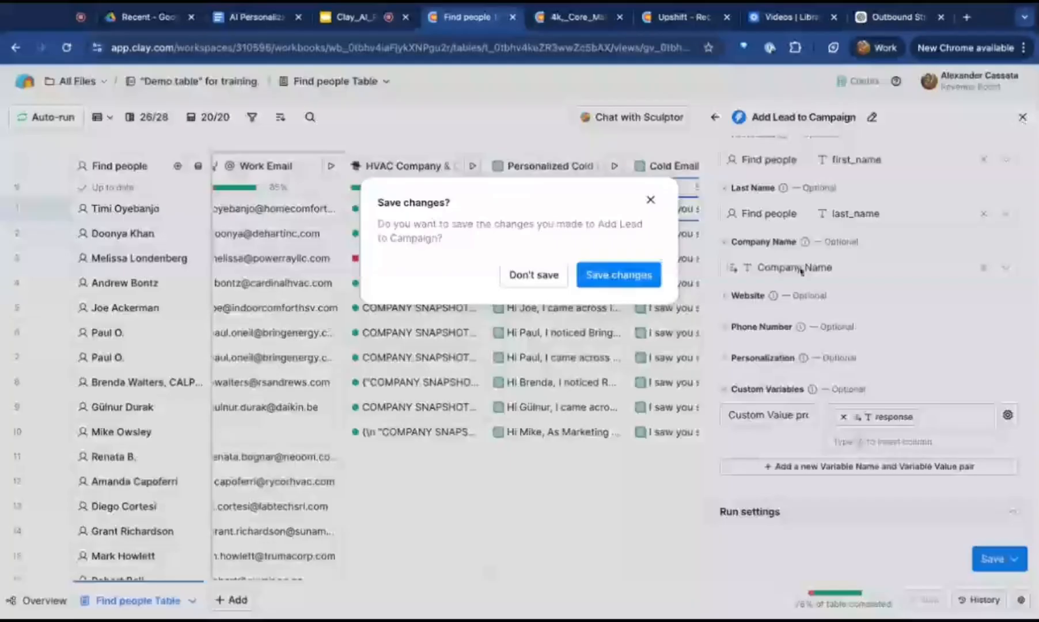
{"action": "left_click", "coordinate": [547, 279]}
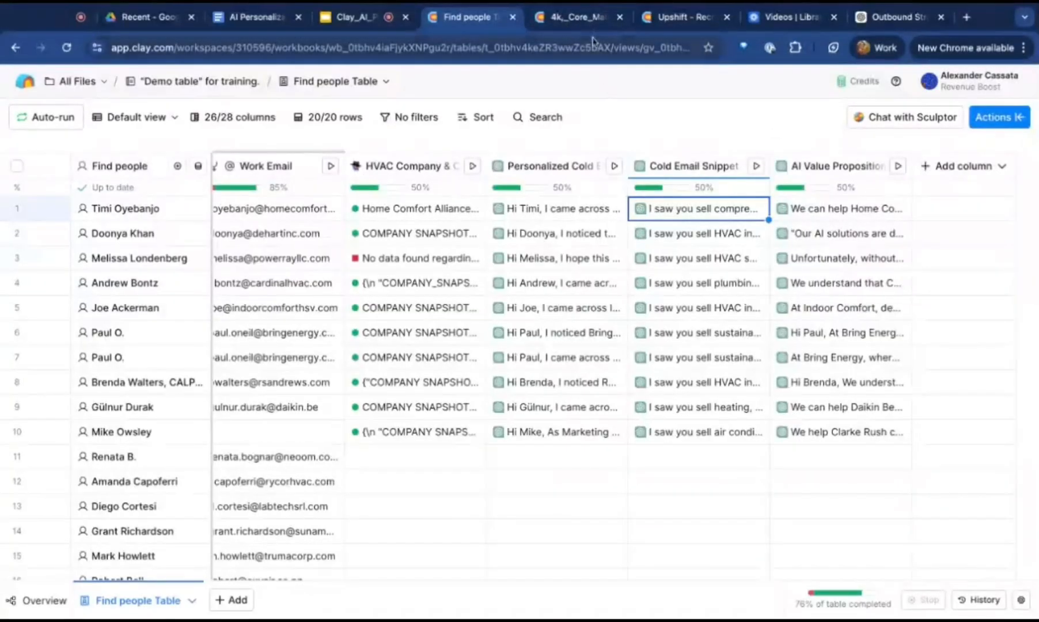
- Switch to the 4k_Core_Matters construction open jobs table, close its list of actions and check its column list
{"action": "left_click", "coordinate": [583, 22]}
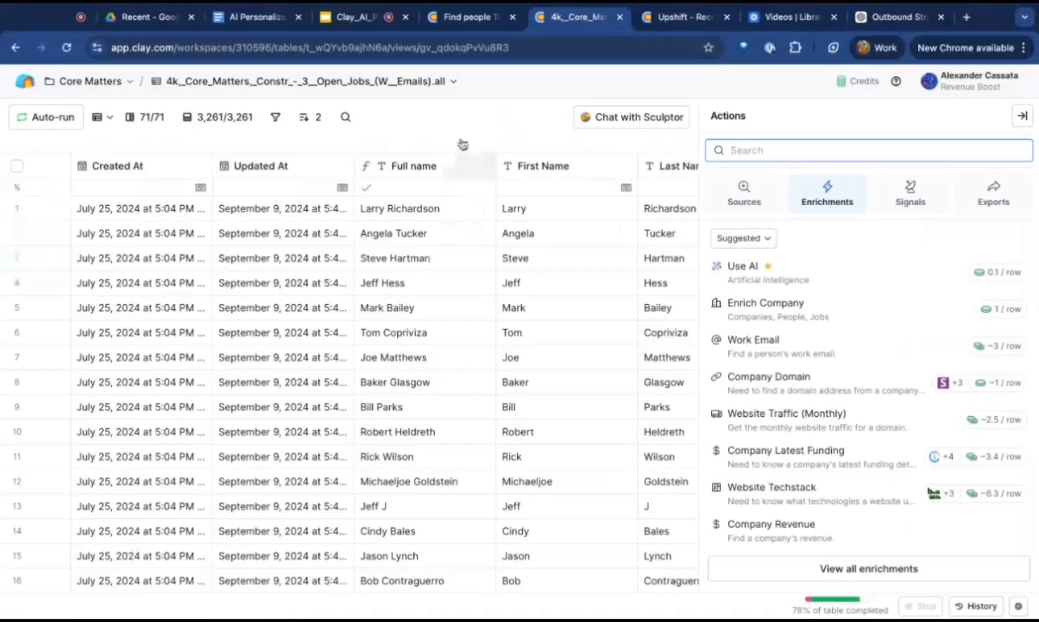
{"action": "left_click", "coordinate": [1021, 116]}
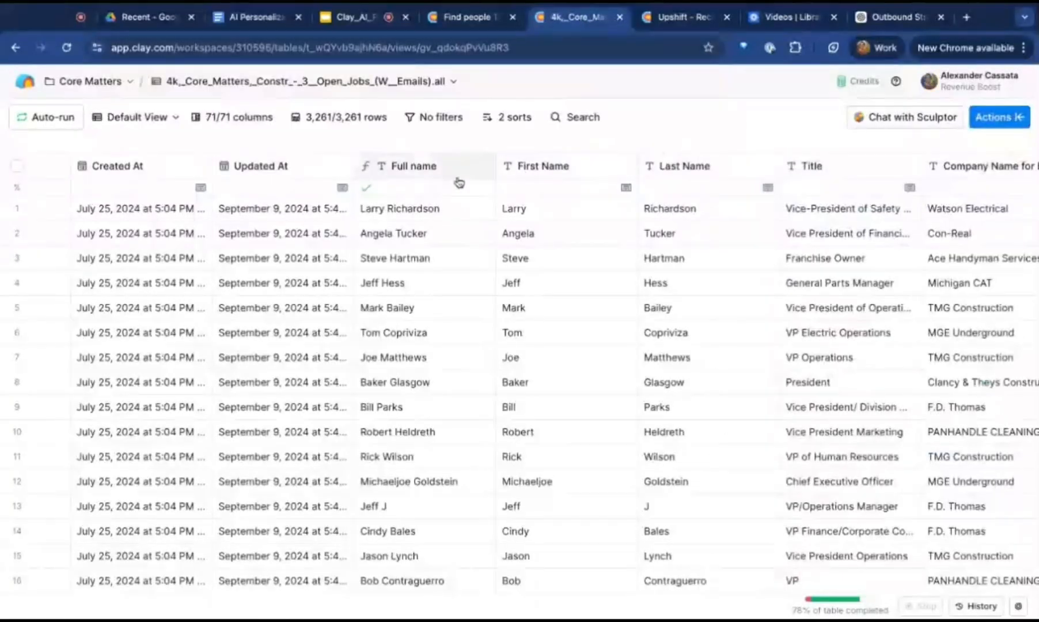
{"action": "left_click", "coordinate": [266, 125]}
{"action": "left_click", "coordinate": [528, 267]}
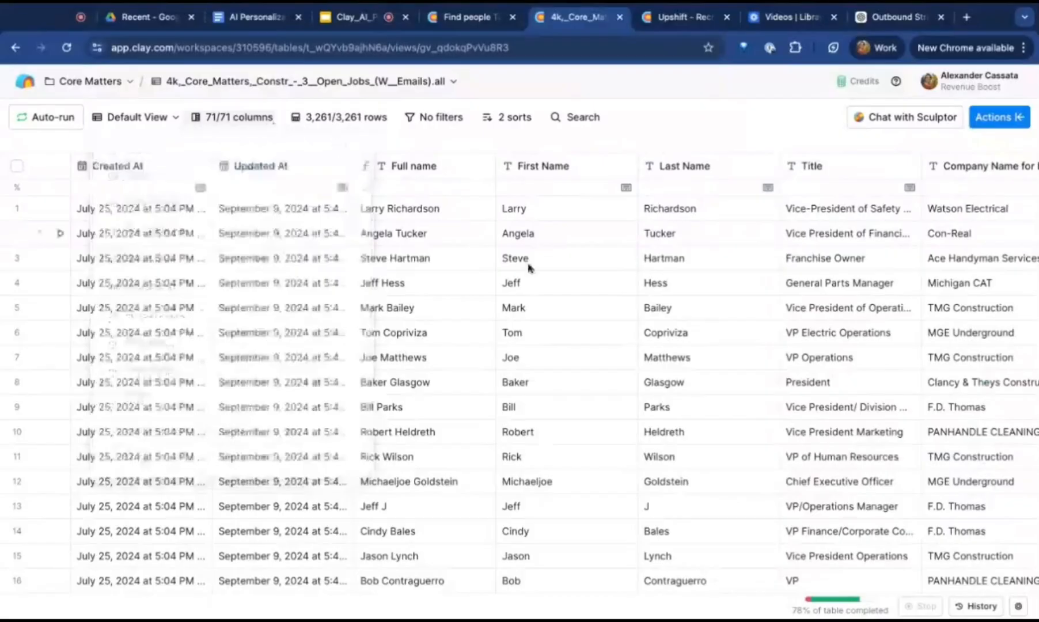
- Survey the table's columns and view the waterfall sequence of job sources behind the Find Open Jobs column
{"action": "scroll", "coordinate": [529, 268], "scroll_direction": "right", "scroll_amount": 20}
{"action": "scroll", "coordinate": [529, 267], "scroll_direction": "right", "scroll_amount": 20}
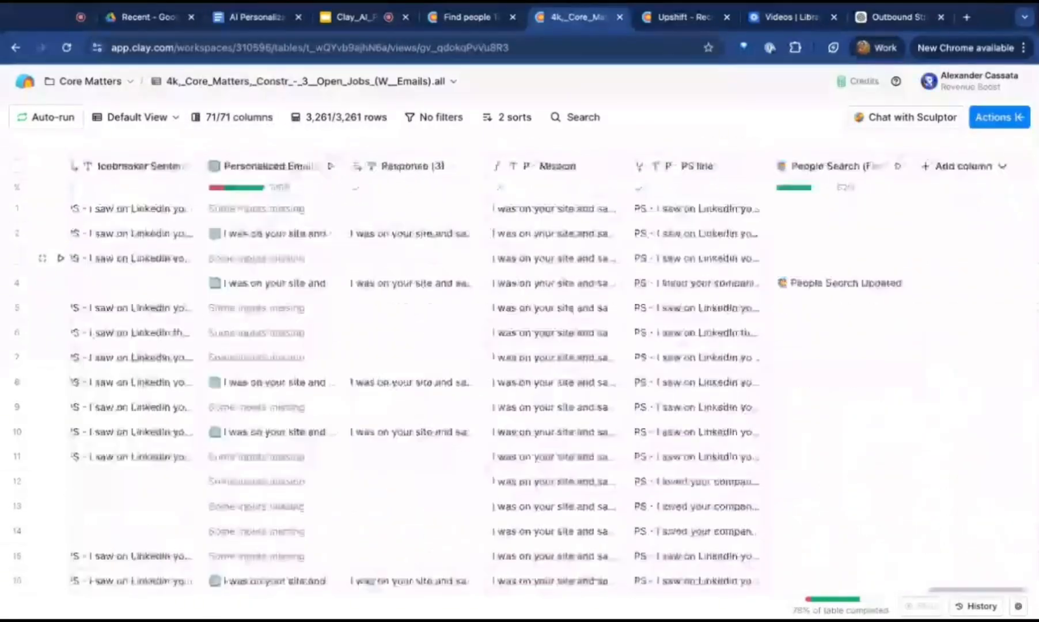
{"action": "scroll", "coordinate": [518, 368], "scroll_direction": "left", "scroll_amount": 20}
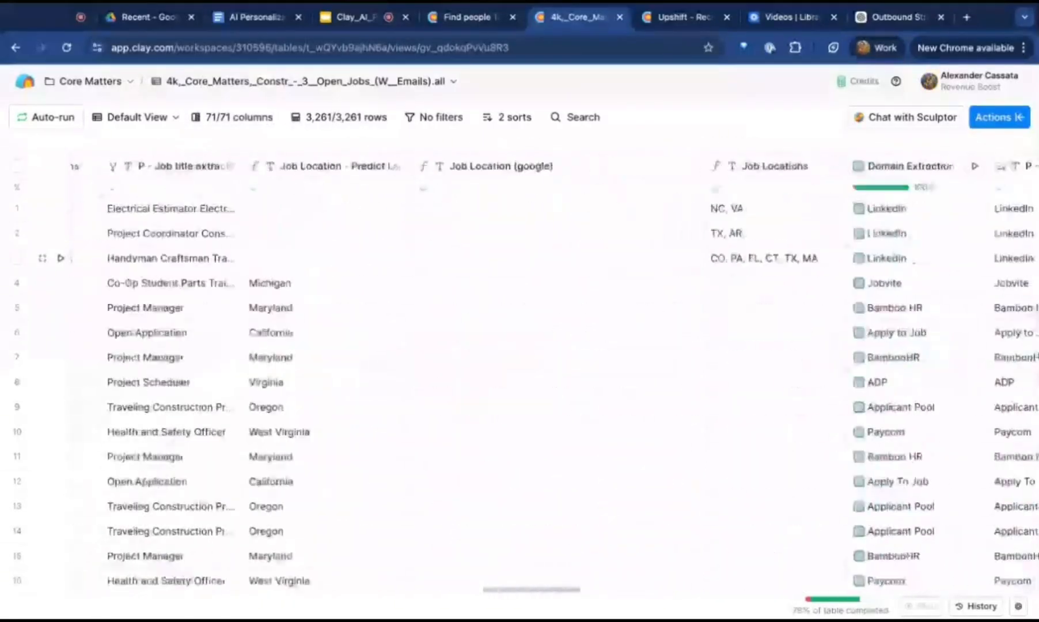
{"action": "scroll", "coordinate": [518, 368], "scroll_direction": "left", "scroll_amount": 20}
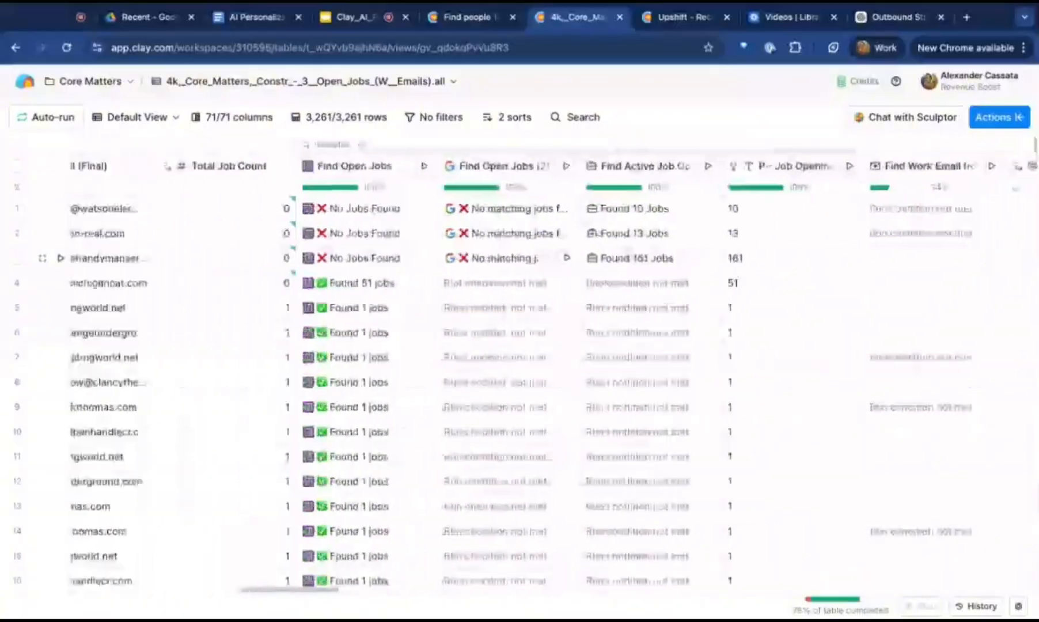
{"action": "scroll", "coordinate": [518, 368], "scroll_direction": "right", "scroll_amount": 4}
{"action": "scroll", "coordinate": [518, 369], "scroll_direction": "right", "scroll_amount": 10}
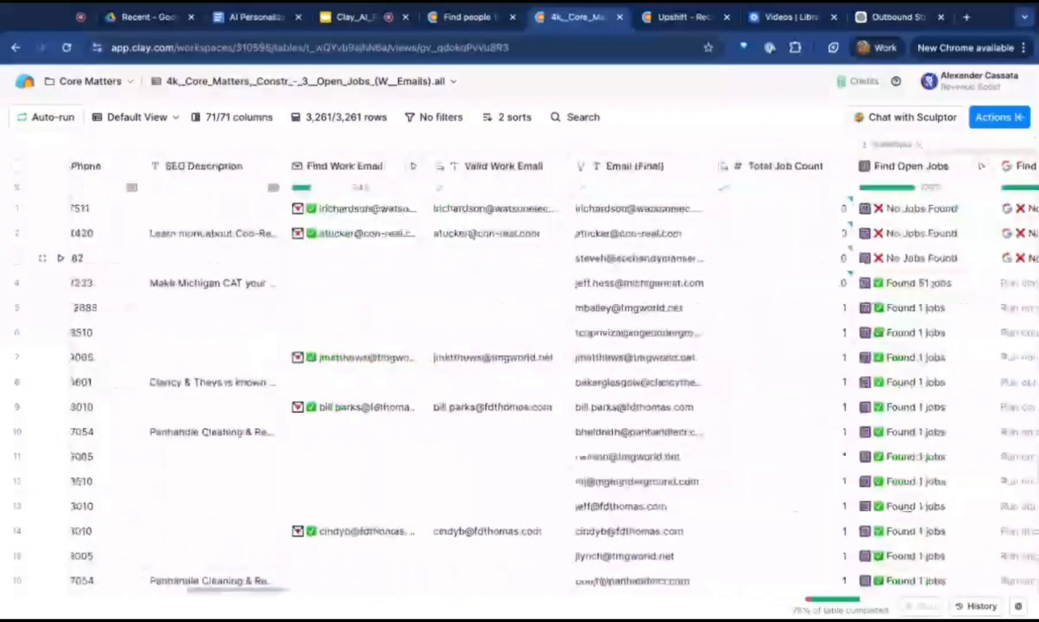
{"action": "scroll", "coordinate": [518, 368], "scroll_direction": "right", "scroll_amount": 2}
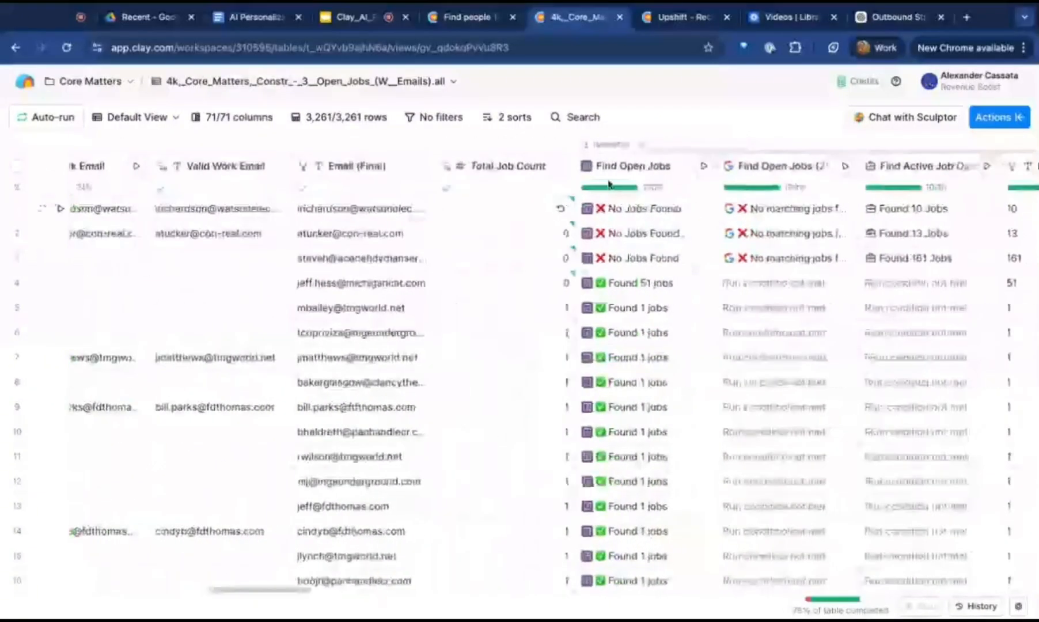
{"action": "left_click", "coordinate": [654, 165]}
{"action": "left_click", "coordinate": [633, 223]}
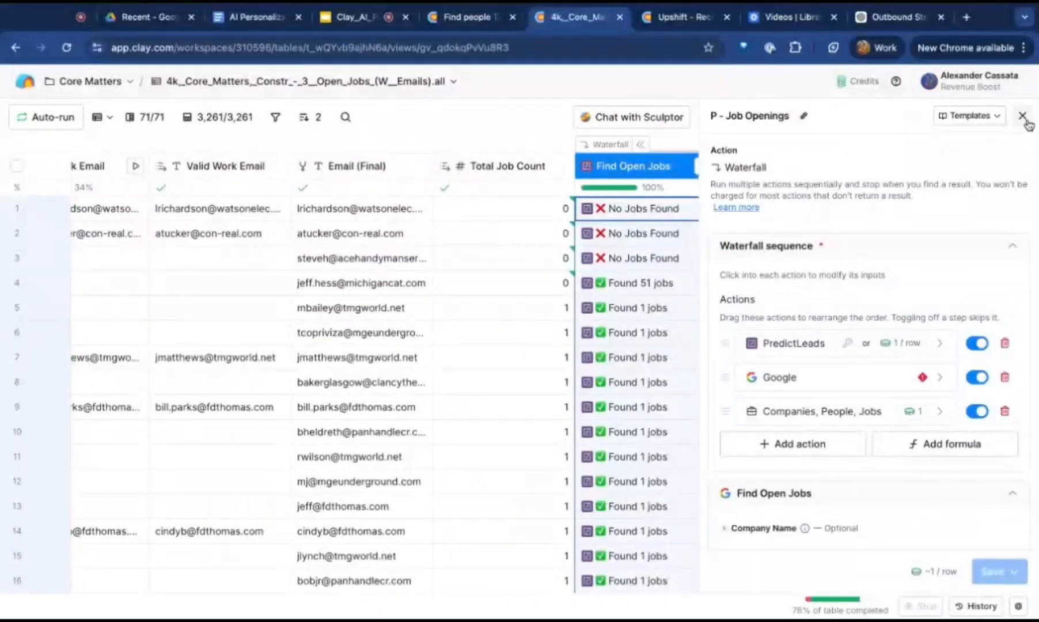
{"action": "key", "text": "Escape"}
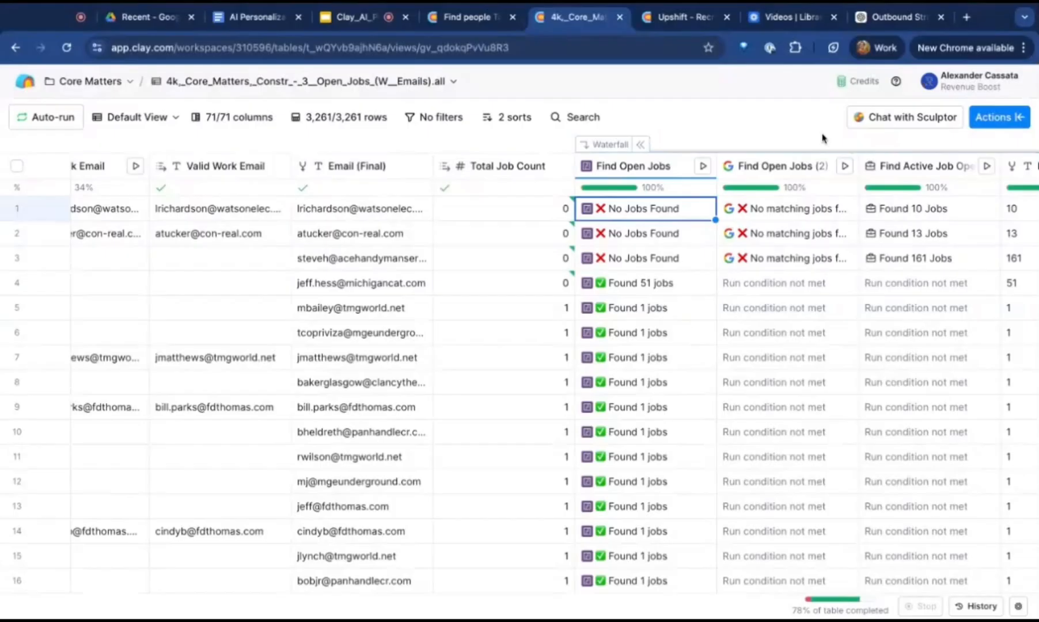
{"action": "scroll", "coordinate": [712, 295], "scroll_direction": "right", "scroll_amount": 3}
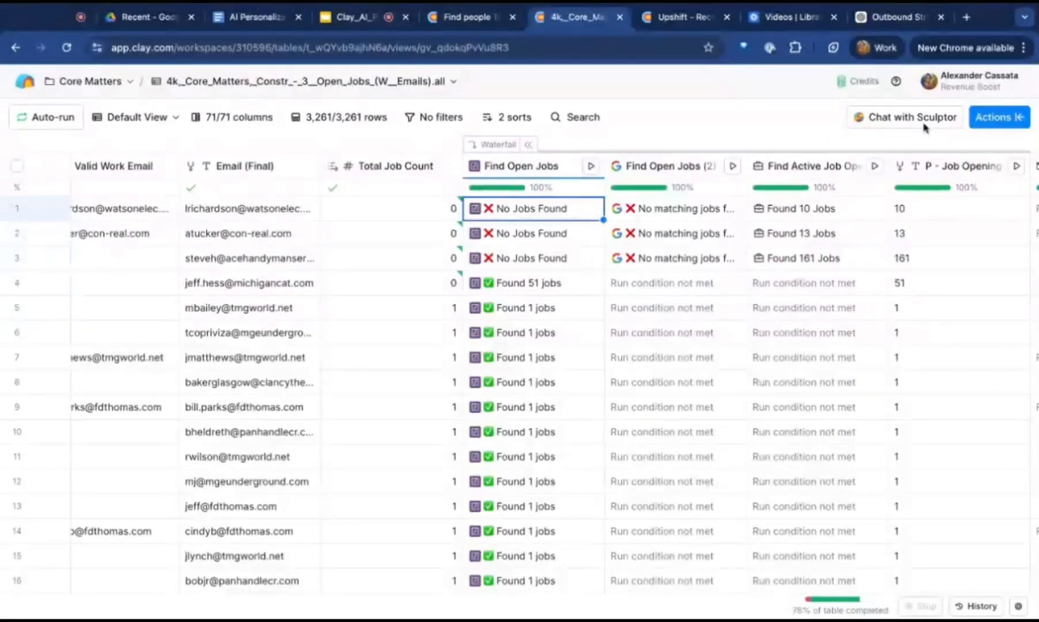
{"action": "left_click", "coordinate": [554, 167]}
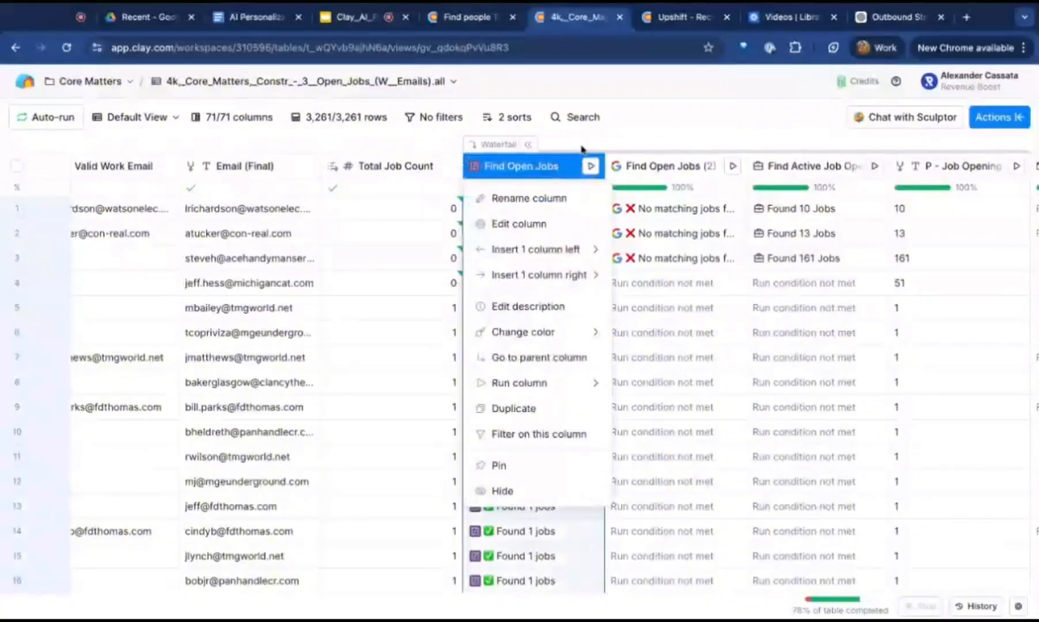
{"action": "left_click", "coordinate": [555, 168]}
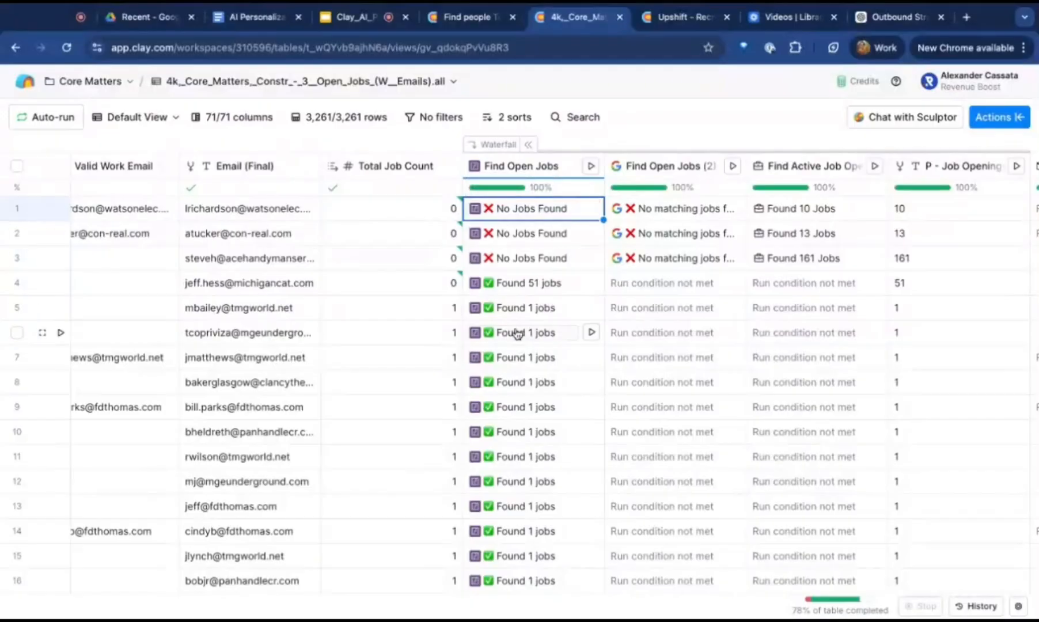
- Inspect the full Find Open Jobs results for row 4, expanding the details of the first job in the list
{"action": "left_click", "coordinate": [535, 293]}
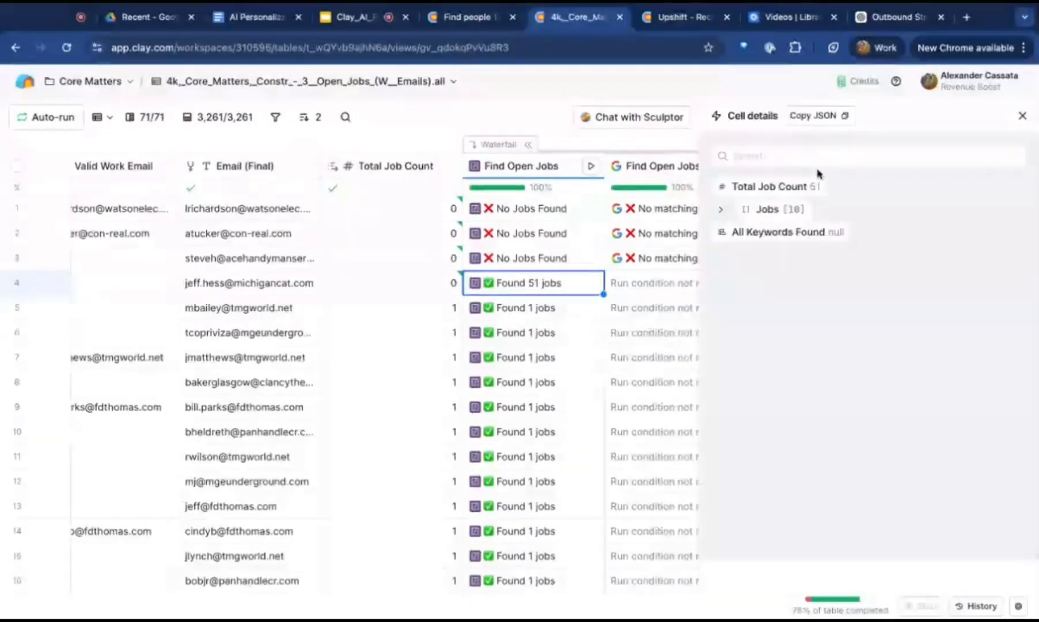
{"action": "left_click", "coordinate": [720, 212]}
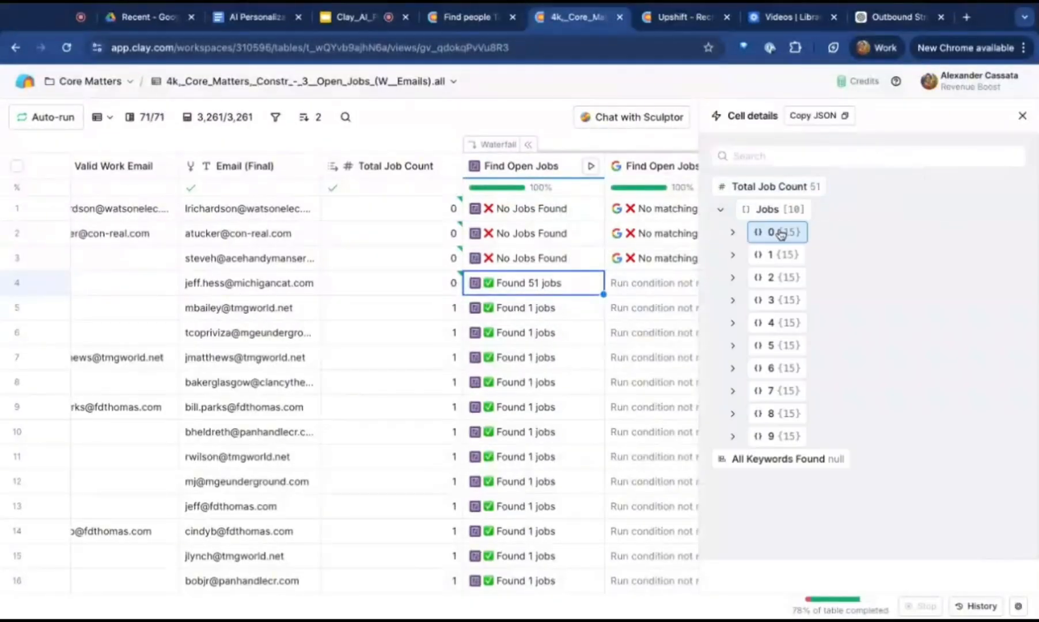
{"action": "left_click", "coordinate": [772, 232]}
{"action": "scroll", "coordinate": [781, 233], "scroll_direction": "down", "scroll_amount": 1}
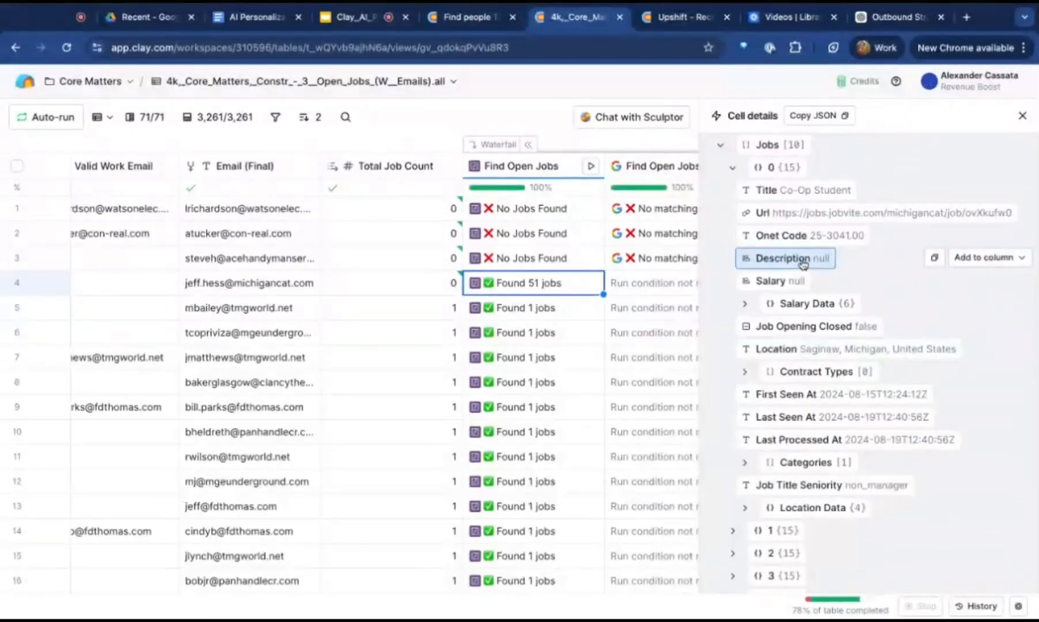
{"action": "scroll", "coordinate": [853, 329], "scroll_direction": "down", "scroll_amount": 3}
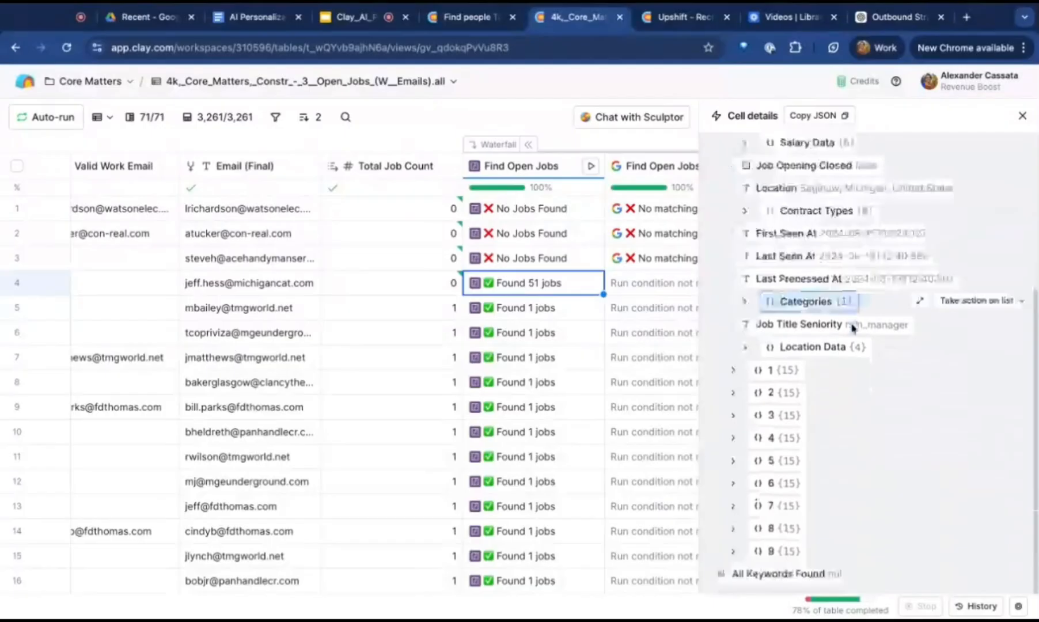
{"action": "scroll", "coordinate": [842, 319], "scroll_direction": "up", "scroll_amount": 4}
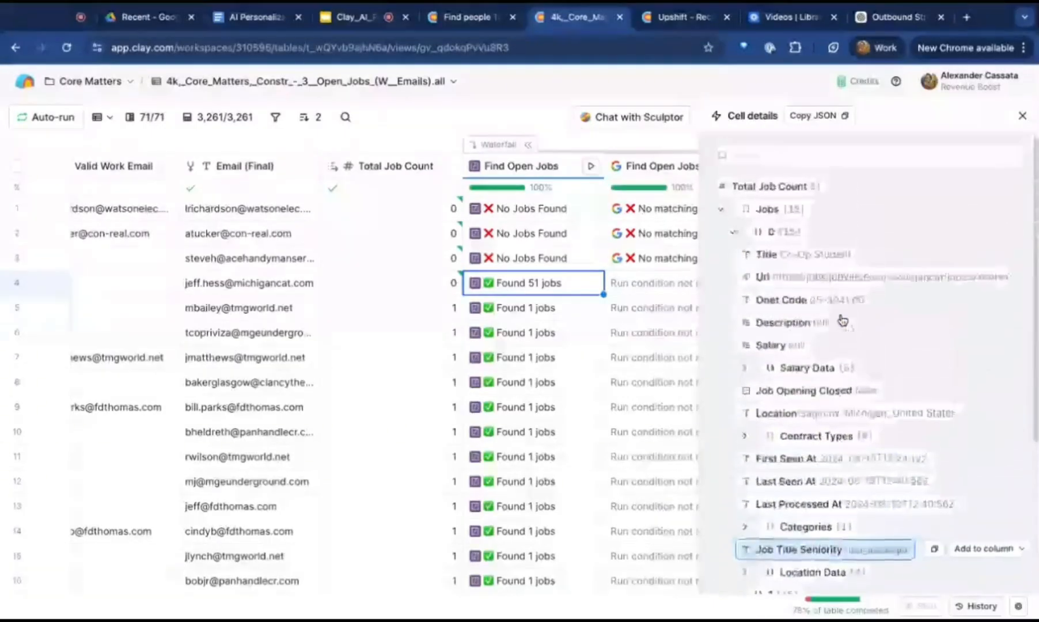
{"action": "left_click", "coordinate": [1022, 115]}
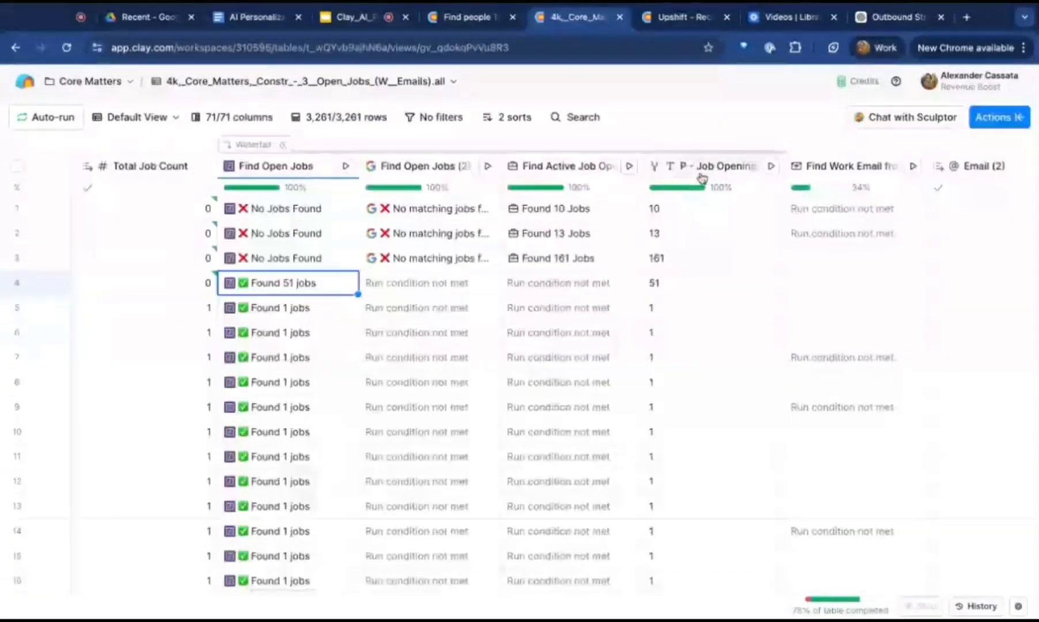
- Examine the P - Job Openings column, the Job Titles columns and the Predict Leads job URL extraction column
{"action": "left_click", "coordinate": [711, 166]}
{"action": "left_click", "coordinate": [711, 138]}
{"action": "scroll", "coordinate": [715, 241], "scroll_direction": "right", "scroll_amount": 5}
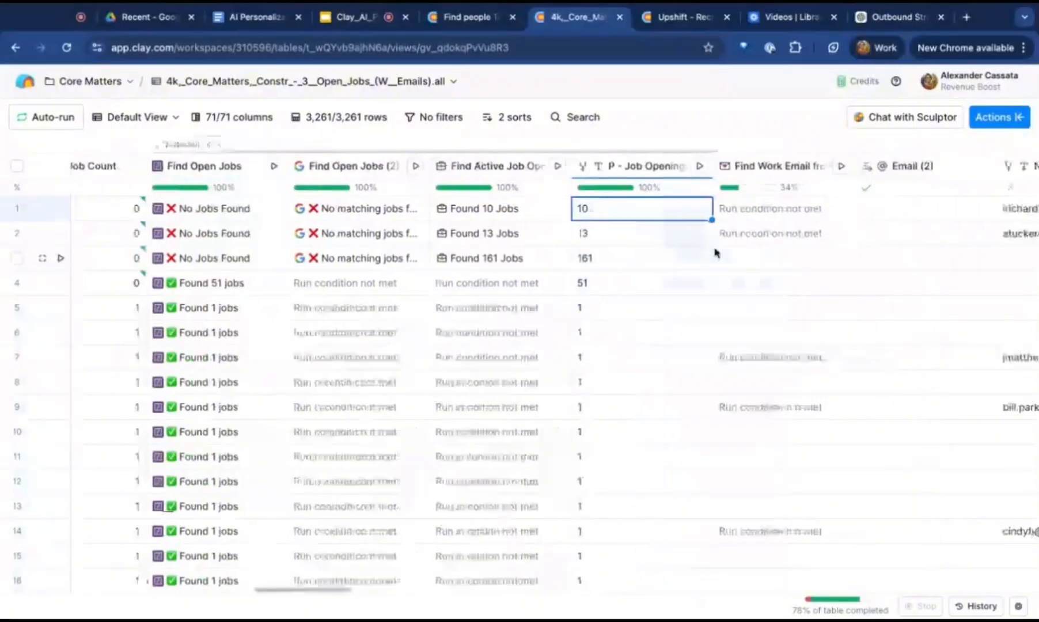
{"action": "scroll", "coordinate": [713, 252], "scroll_direction": "right", "scroll_amount": 3}
{"action": "scroll", "coordinate": [633, 323], "scroll_direction": "down", "scroll_amount": 2}
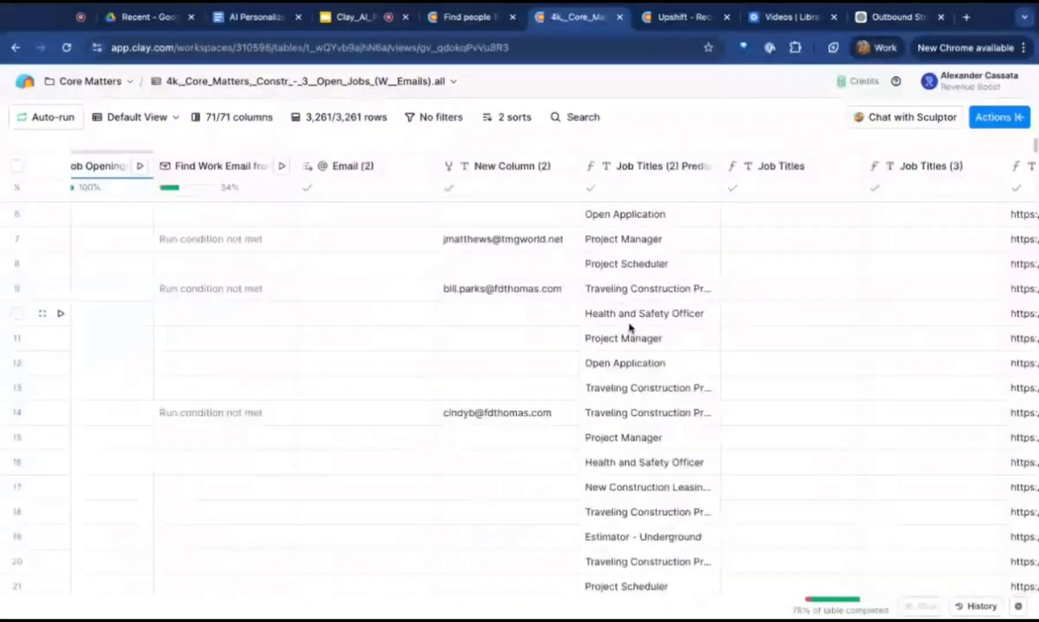
{"action": "left_click", "coordinate": [642, 325]}
{"action": "scroll", "coordinate": [650, 317], "scroll_direction": "up", "scroll_amount": 2}
{"action": "scroll", "coordinate": [663, 303], "scroll_direction": "up", "scroll_amount": 1}
{"action": "scroll", "coordinate": [661, 301], "scroll_direction": "right", "scroll_amount": 5}
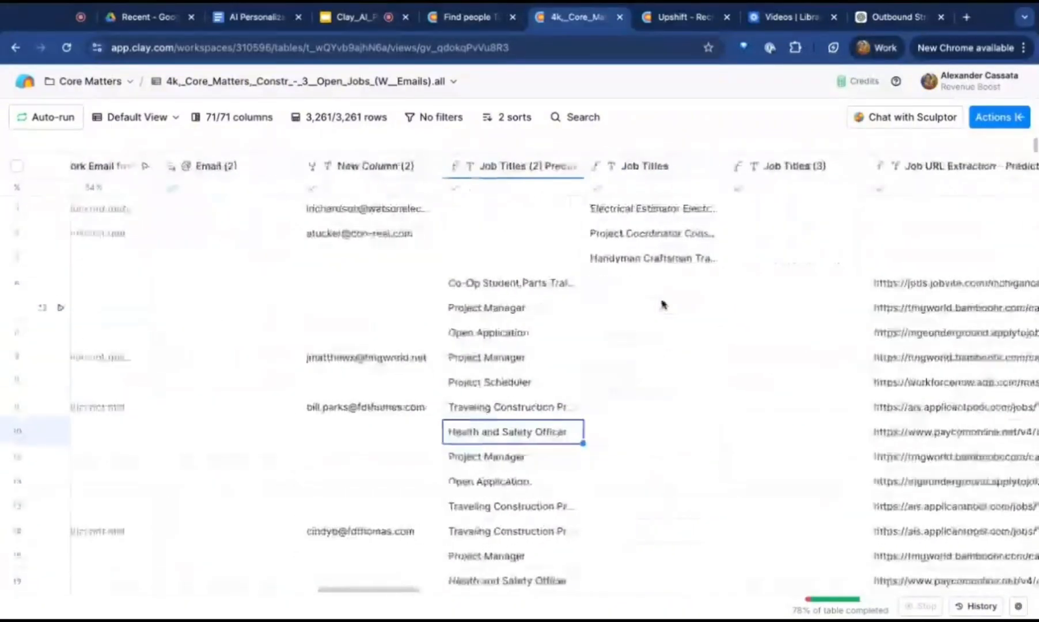
{"action": "left_click", "coordinate": [792, 366]}
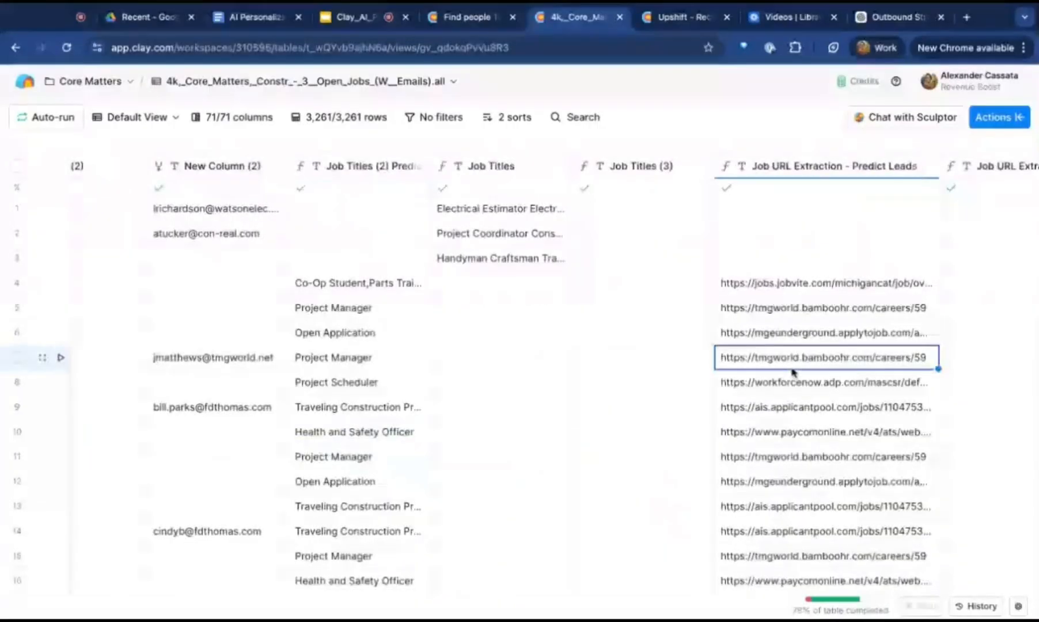
- Compare the Find Open Jobs results with the extracted job titles and the combined Job URL Extraction column
{"action": "scroll", "coordinate": [791, 368], "scroll_direction": "left", "scroll_amount": 10}
{"action": "scroll", "coordinate": [439, 358], "scroll_direction": "left", "scroll_amount": 4}
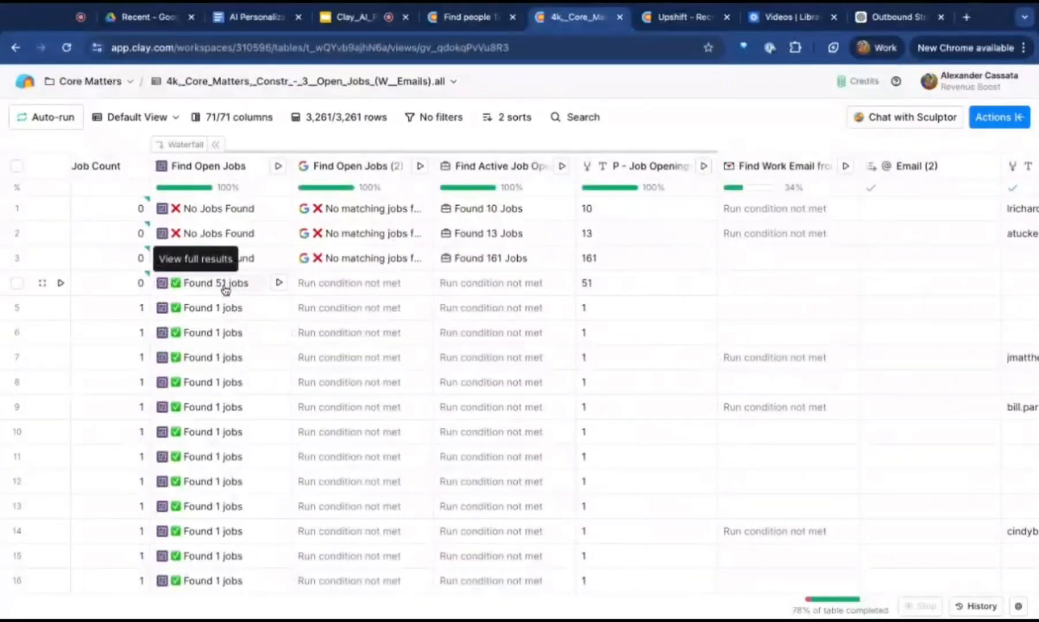
{"action": "scroll", "coordinate": [233, 335], "scroll_direction": "right", "scroll_amount": 10}
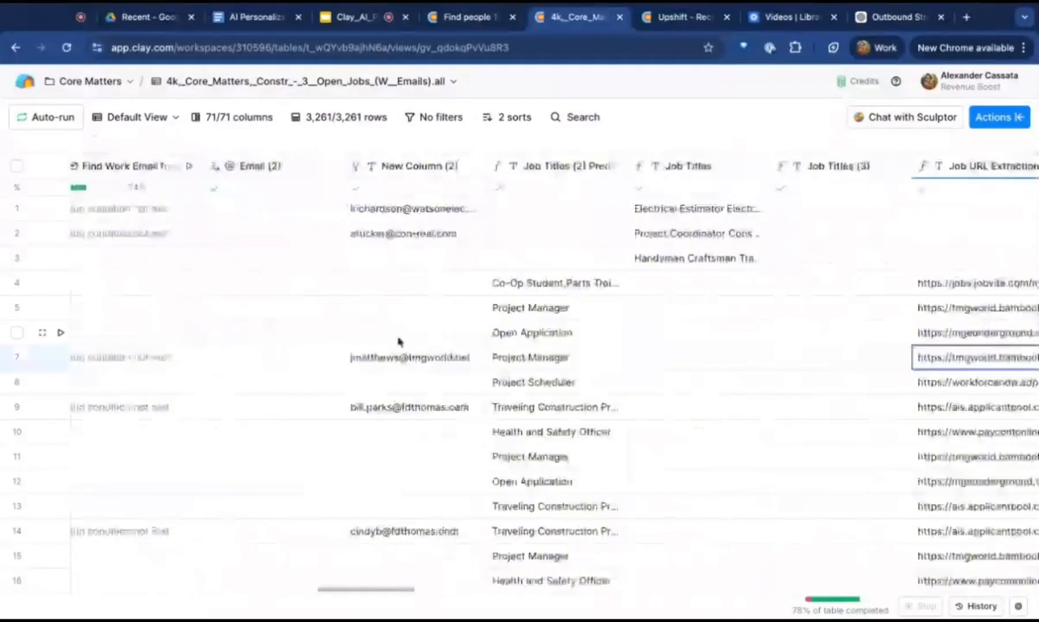
{"action": "left_click", "coordinate": [564, 358]}
{"action": "scroll", "coordinate": [573, 356], "scroll_direction": "right", "scroll_amount": 2}
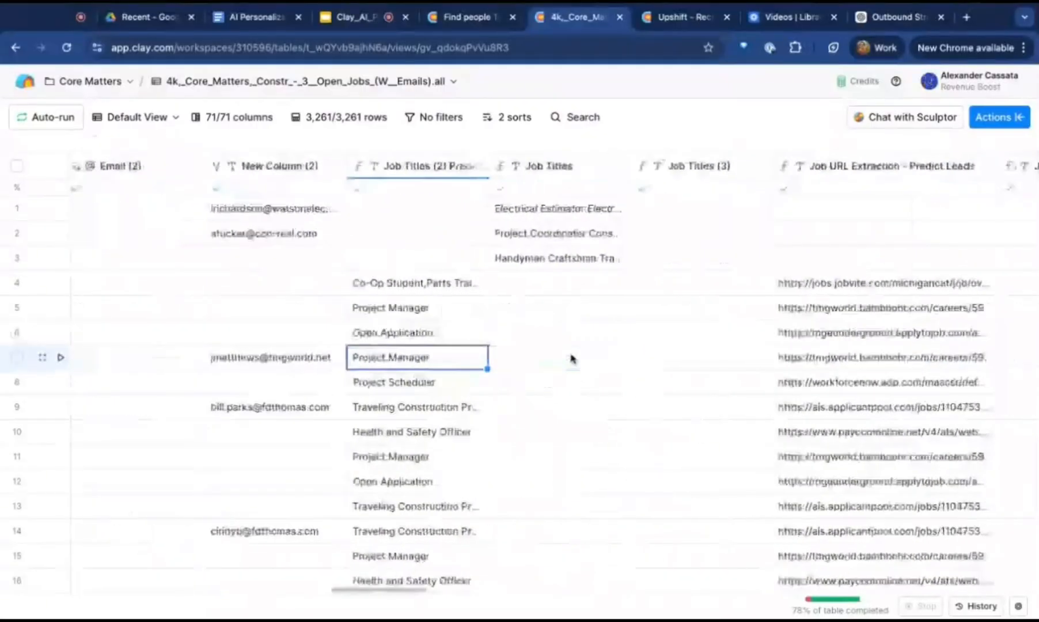
{"action": "left_click", "coordinate": [833, 364]}
{"action": "scroll", "coordinate": [833, 364], "scroll_direction": "right", "scroll_amount": 8}
{"action": "left_click", "coordinate": [833, 364]}
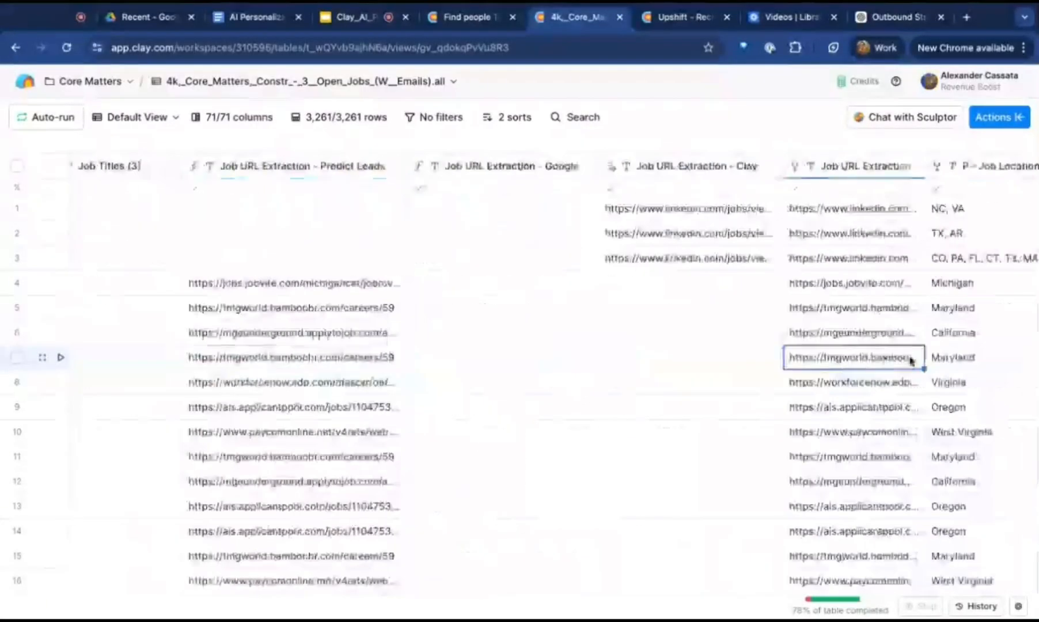
- Examine the P - Job Locations column alongside the job title extraction column, using row 7 as the example
{"action": "left_click", "coordinate": [956, 358]}
{"action": "scroll", "coordinate": [964, 364], "scroll_direction": "right", "scroll_amount": 3}
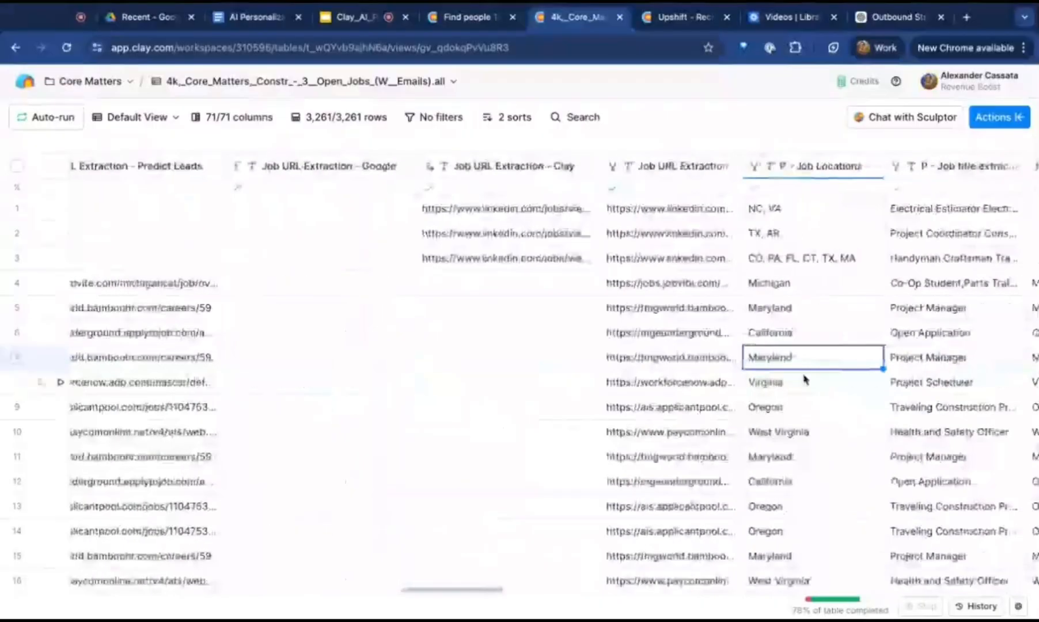
{"action": "left_click", "coordinate": [944, 358]}
{"action": "scroll", "coordinate": [921, 360], "scroll_direction": "right", "scroll_amount": 4}
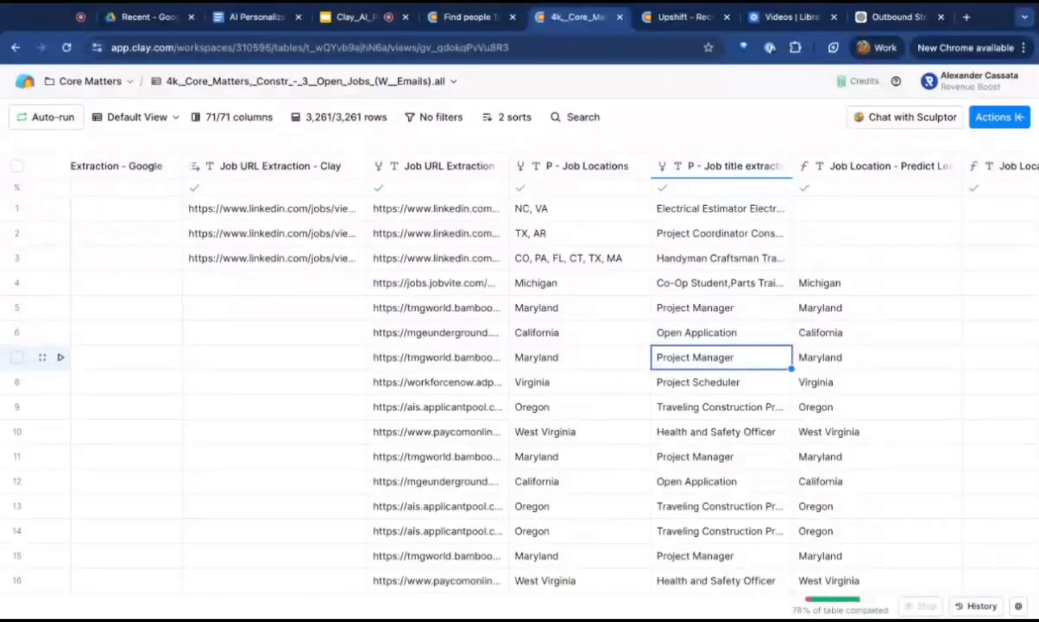
{"action": "key", "text": "Left"}
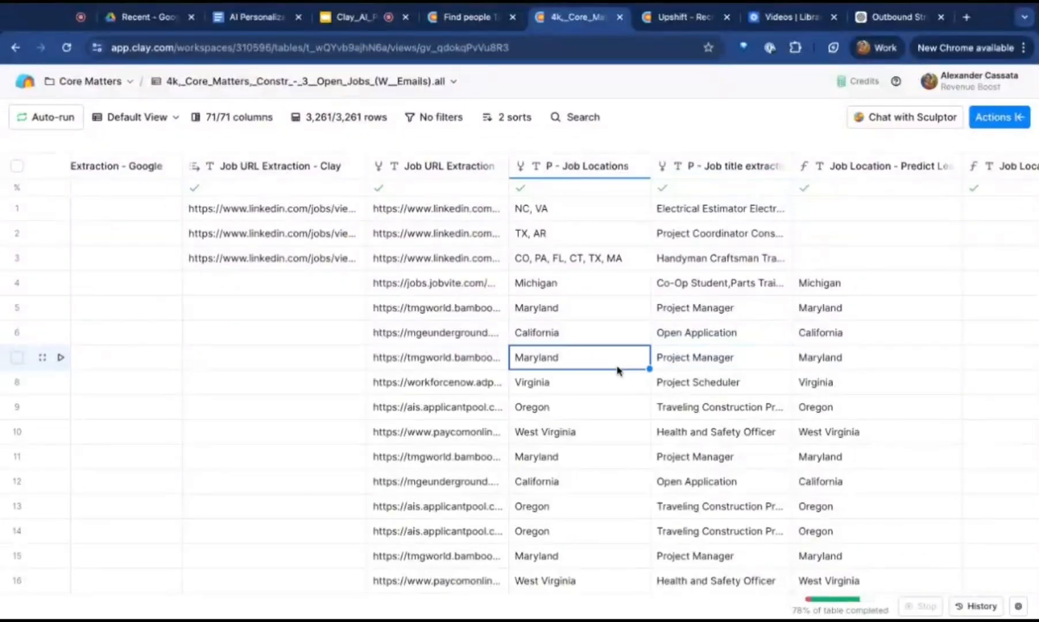
{"action": "scroll", "coordinate": [616, 370], "scroll_direction": "left", "scroll_amount": 5}
{"action": "scroll", "coordinate": [617, 370], "scroll_direction": "left", "scroll_amount": 3}
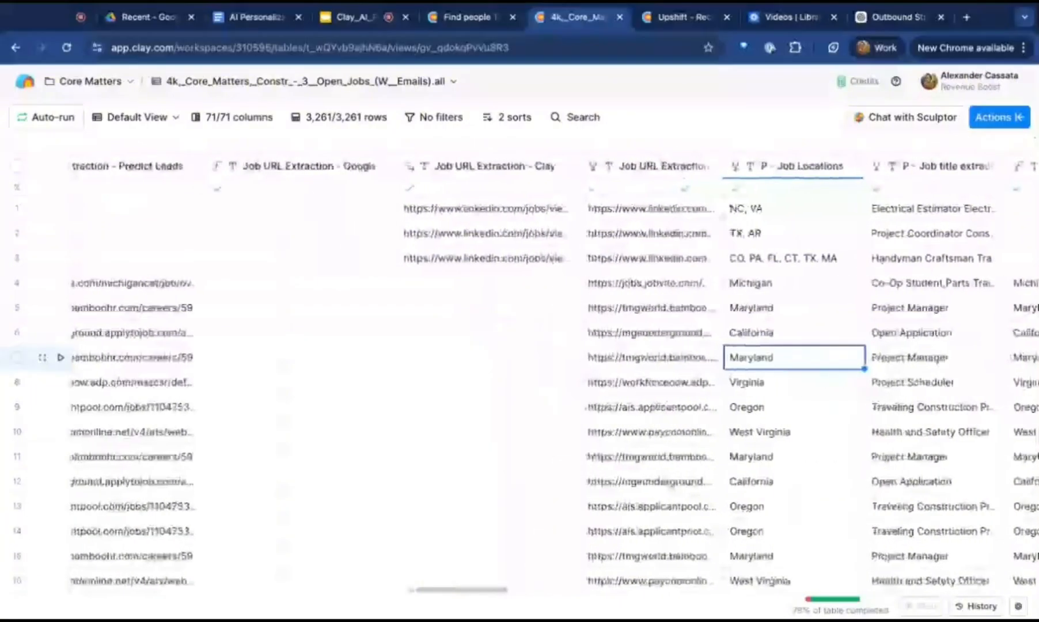
{"action": "scroll", "coordinate": [771, 374], "scroll_direction": "right", "scroll_amount": 4}
{"action": "left_click", "coordinate": [800, 361]}
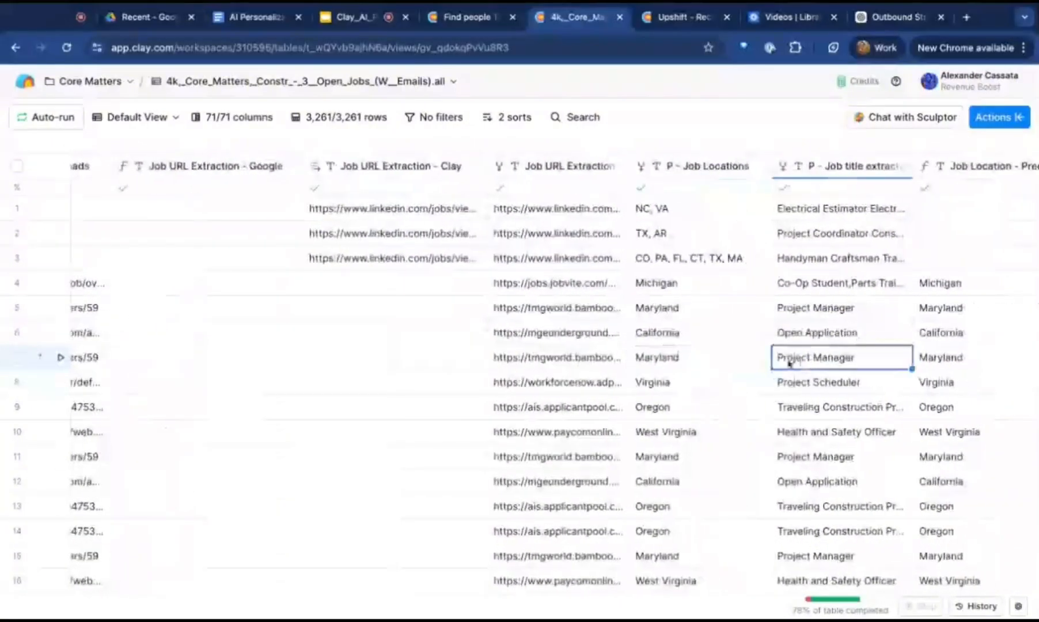
{"action": "scroll", "coordinate": [789, 362], "scroll_direction": "right", "scroll_amount": 3}
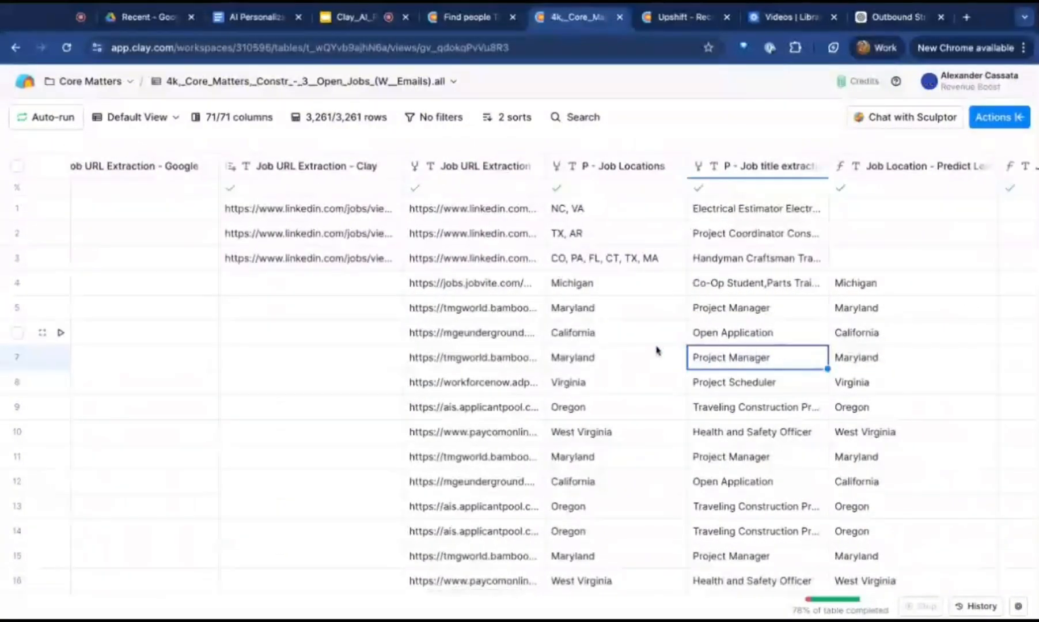
- View the full job posting link in row 7 of the combined Job URL Extraction column
{"action": "left_click", "coordinate": [607, 361]}
{"action": "scroll", "coordinate": [610, 362], "scroll_direction": "left", "scroll_amount": 4}
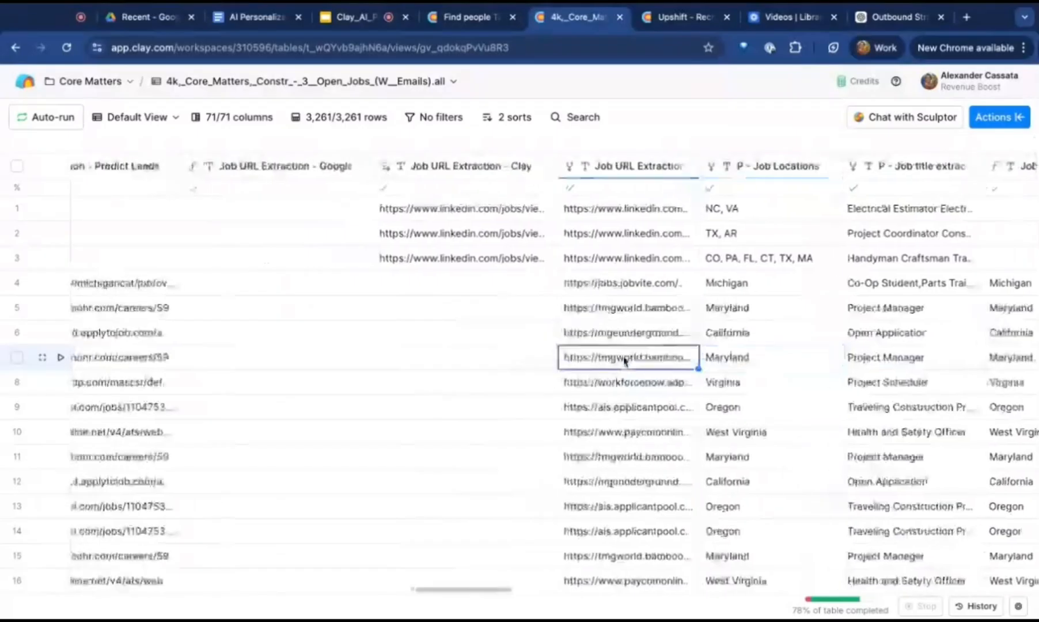
{"action": "double_click", "coordinate": [624, 361]}
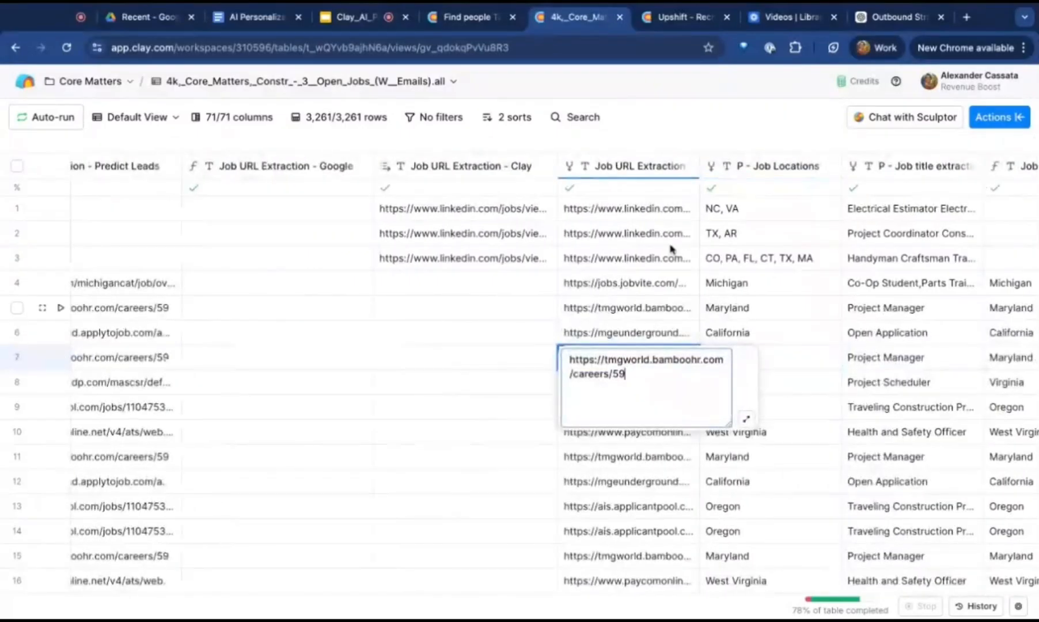
{"action": "key", "text": "Escape"}
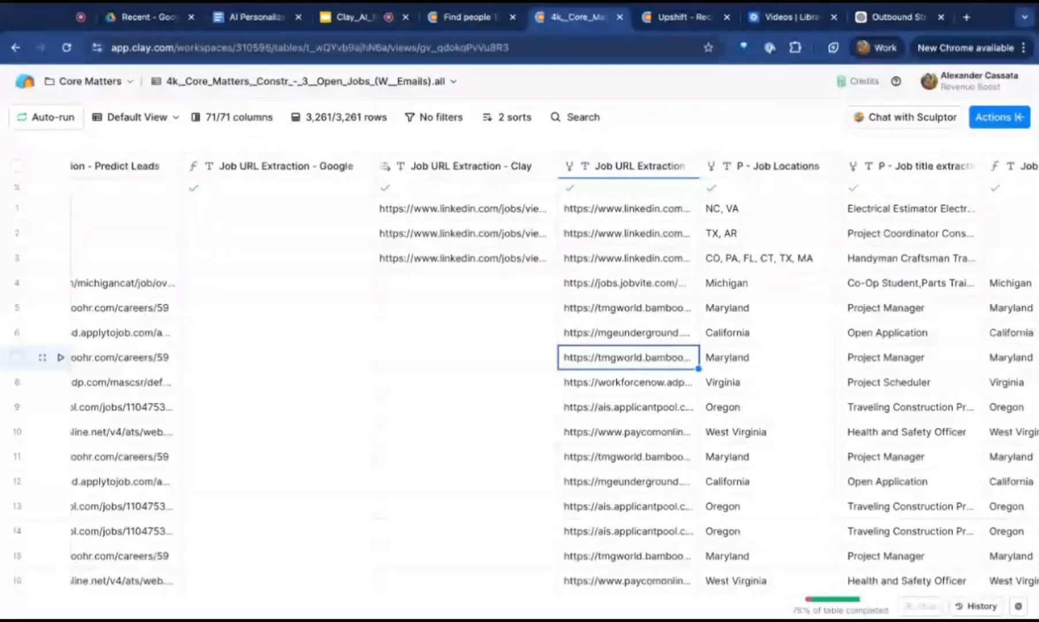
- Compare the combined job locations and titles with the Job Location - Predict Leads column
{"action": "scroll", "coordinate": [553, 374], "scroll_direction": "right", "scroll_amount": 5}
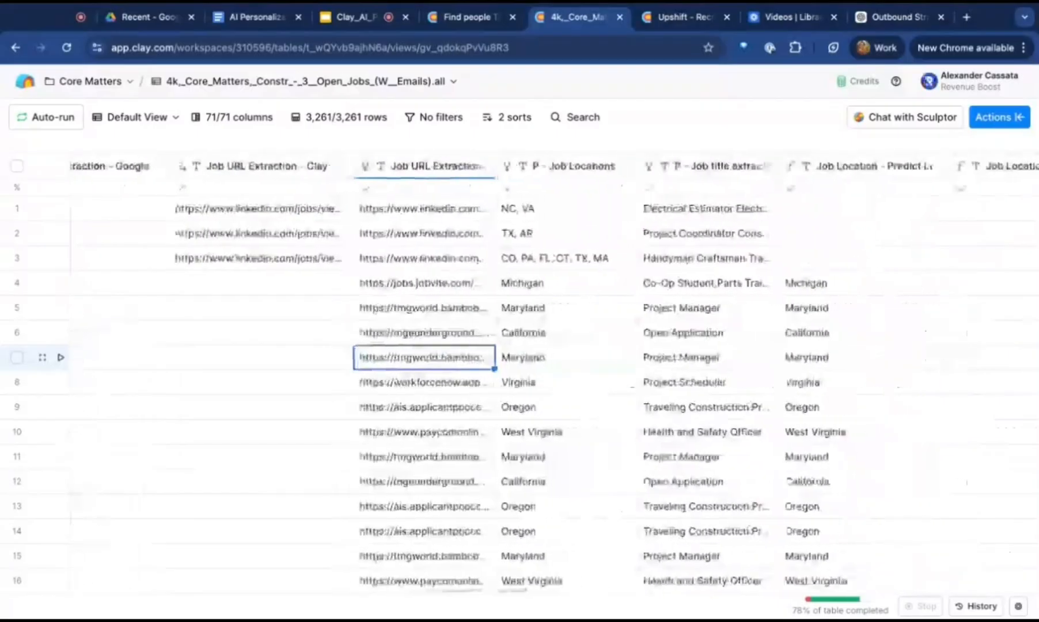
{"action": "scroll", "coordinate": [737, 360], "scroll_direction": "left", "scroll_amount": 4}
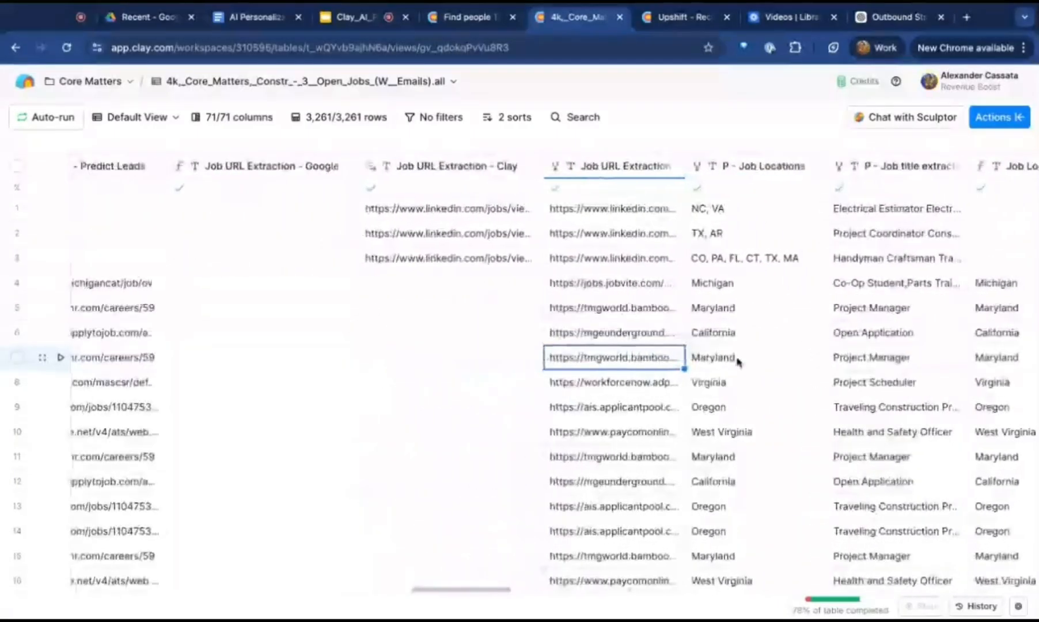
{"action": "left_click", "coordinate": [825, 355]}
{"action": "scroll", "coordinate": [909, 360], "scroll_direction": "right", "scroll_amount": 2}
{"action": "left_click", "coordinate": [909, 360]}
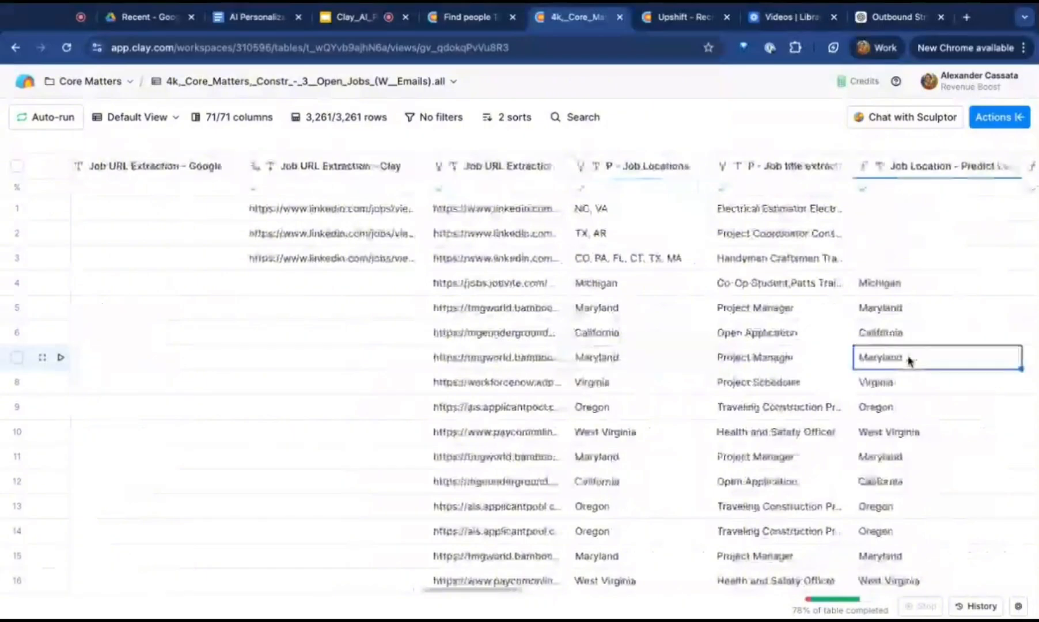
{"action": "scroll", "coordinate": [908, 360], "scroll_direction": "right", "scroll_amount": 6}
{"action": "left_click", "coordinate": [599, 339]}
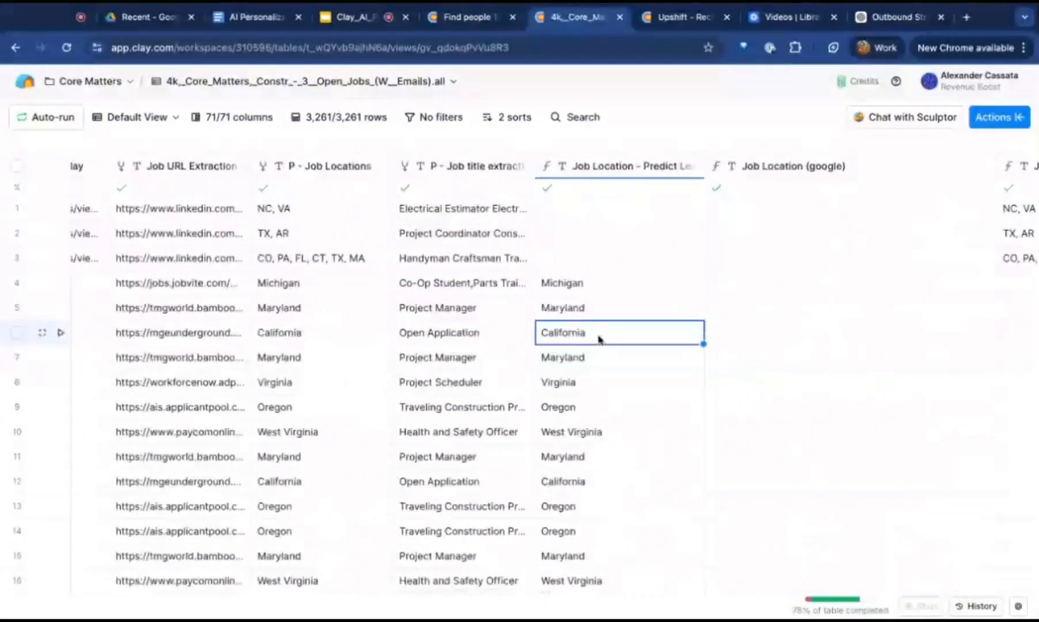
- Recheck the Find Open Jobs result details for row 4
{"action": "scroll", "coordinate": [599, 340], "scroll_direction": "left", "scroll_amount": 20}
{"action": "scroll", "coordinate": [598, 338], "scroll_direction": "left", "scroll_amount": 15}
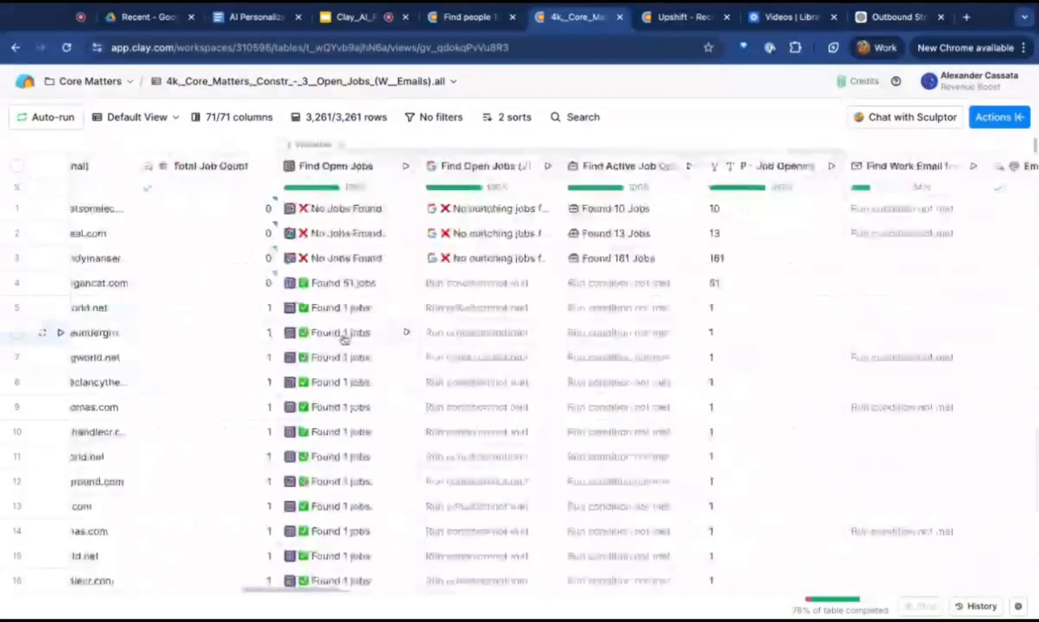
{"action": "left_click", "coordinate": [360, 283]}
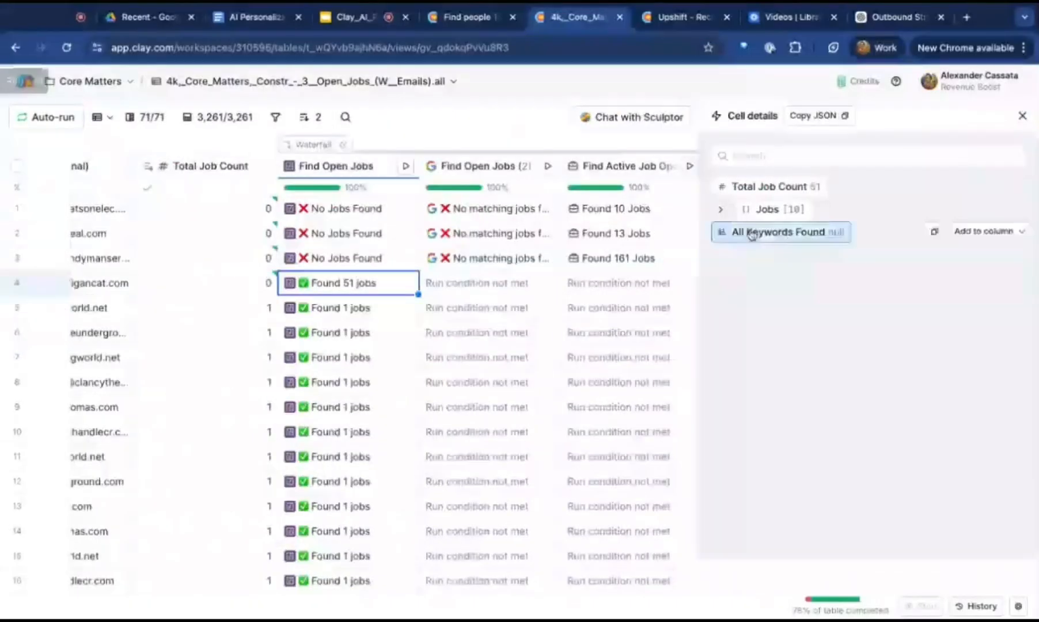
{"action": "key", "text": "Escape"}
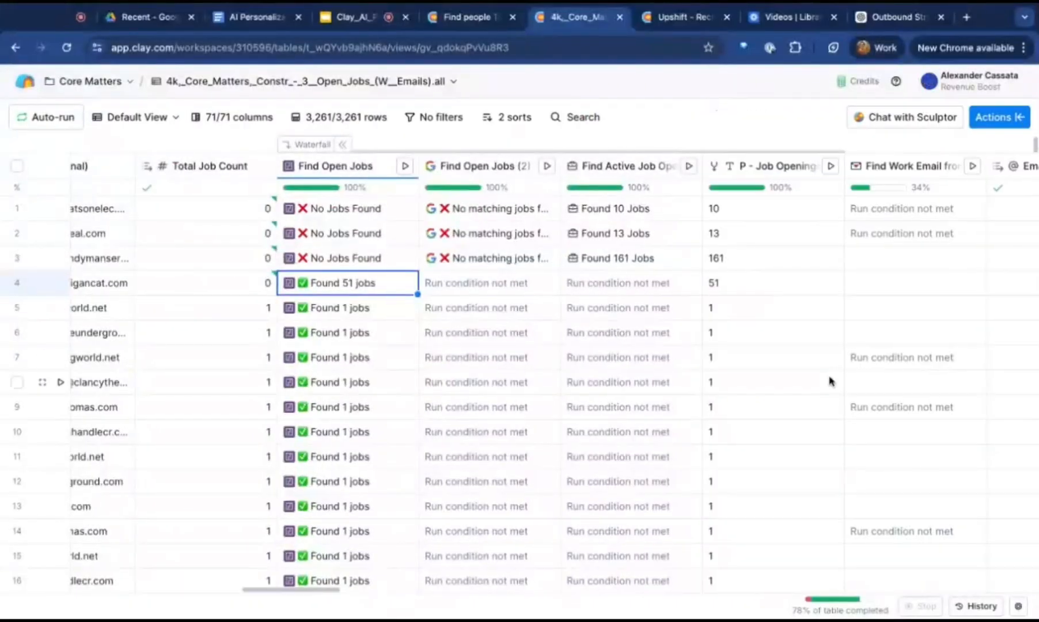
- Examine the Domain Extraction, P - Job Posting Site and State Formatting columns, using row 5 as the domain example
{"action": "scroll", "coordinate": [830, 380], "scroll_direction": "right", "scroll_amount": 15}
{"action": "scroll", "coordinate": [829, 381], "scroll_direction": "right", "scroll_amount": 15}
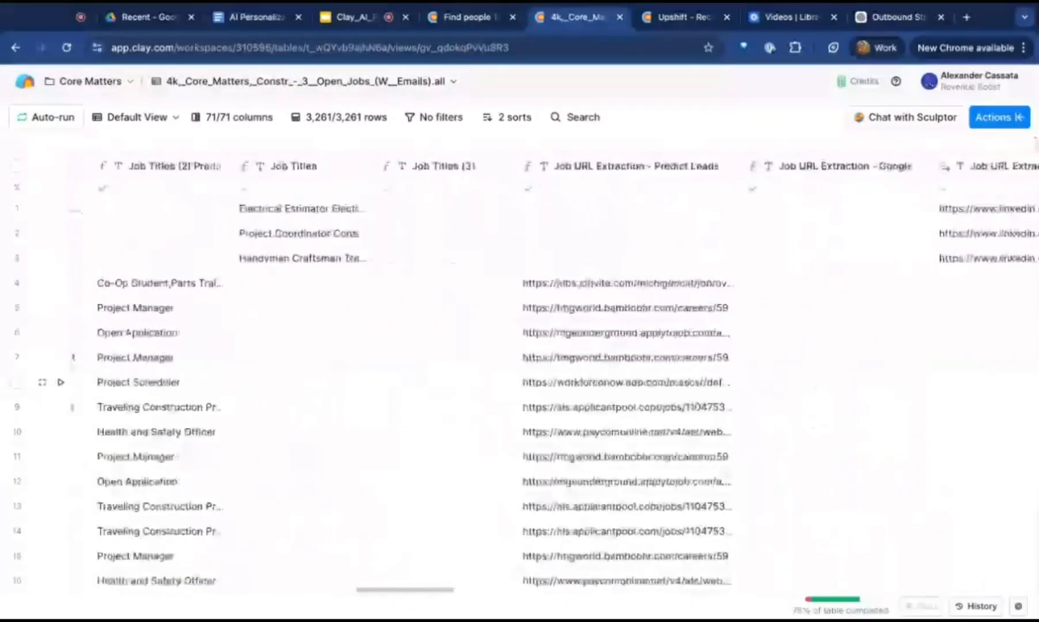
{"action": "scroll", "coordinate": [829, 381], "scroll_direction": "right", "scroll_amount": 15}
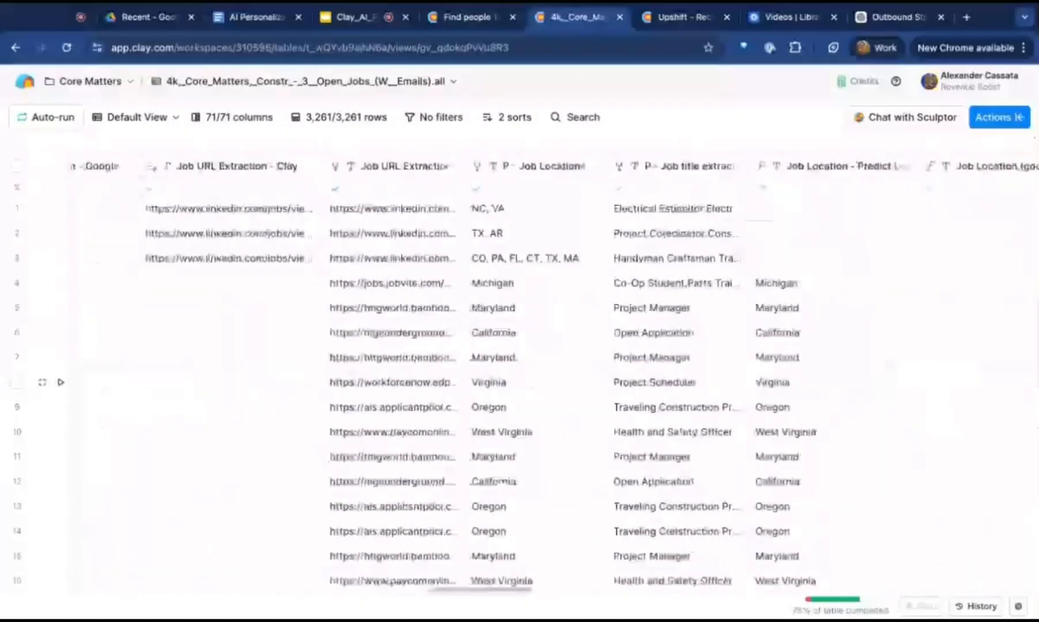
{"action": "scroll", "coordinate": [607, 310], "scroll_direction": "right", "scroll_amount": 3}
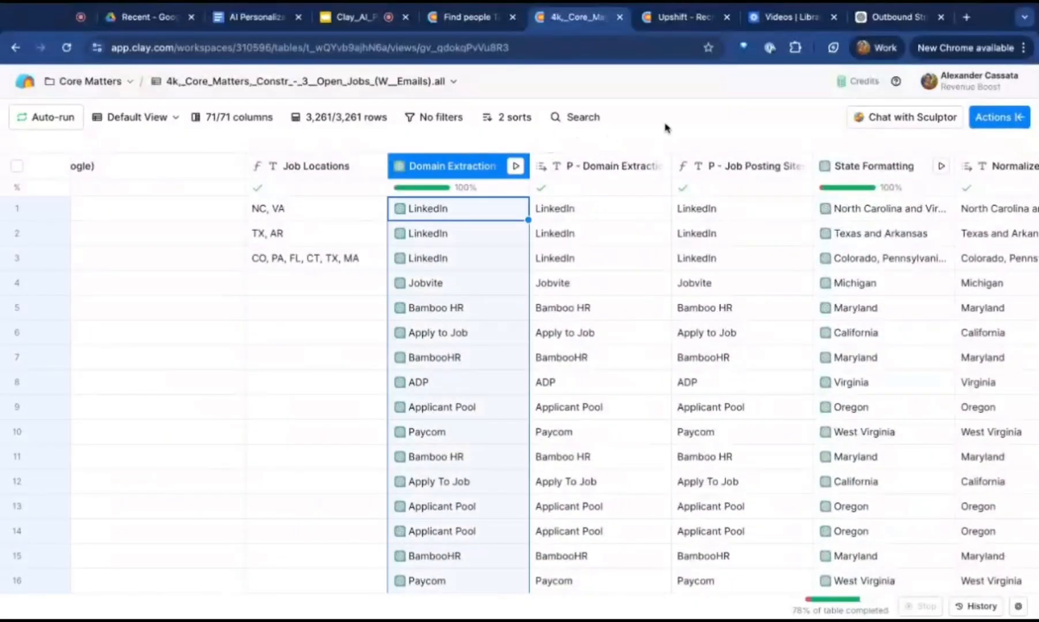
{"action": "left_click", "coordinate": [599, 311]}
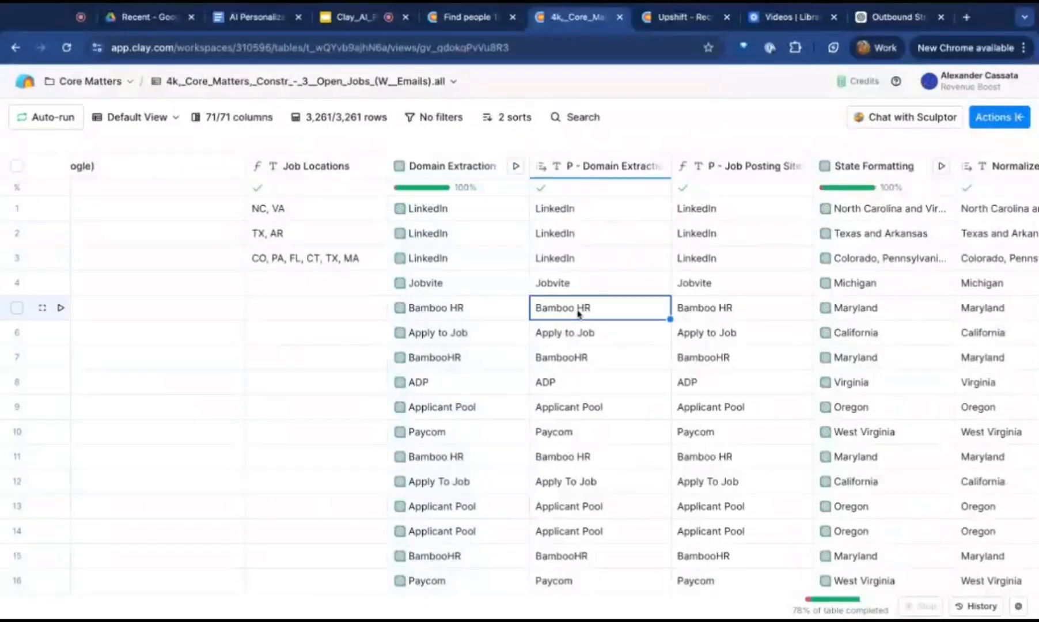
{"action": "scroll", "coordinate": [610, 313], "scroll_direction": "right", "scroll_amount": 4}
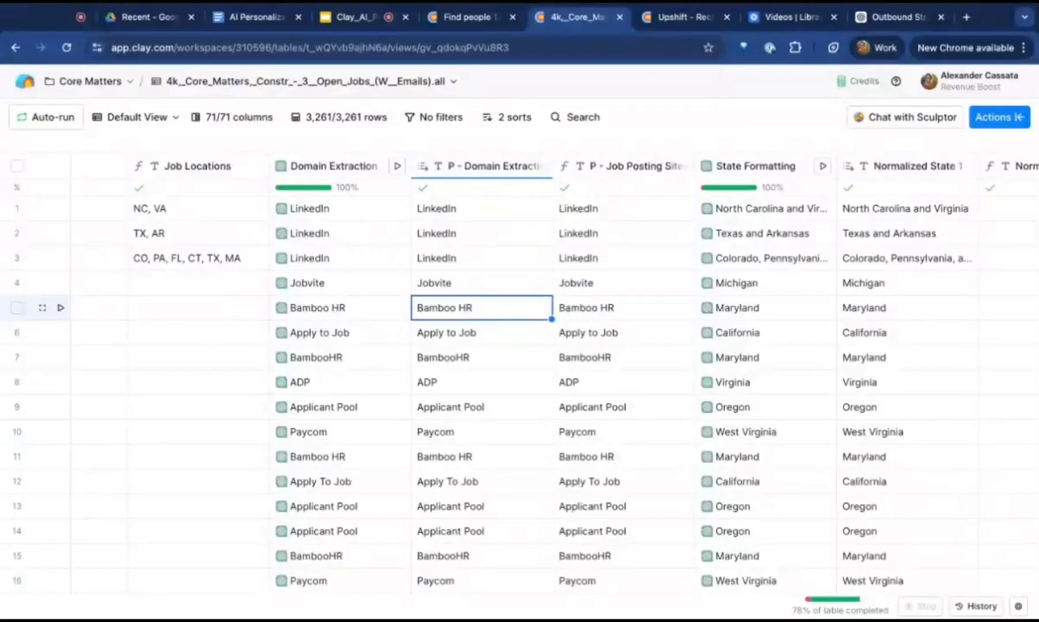
{"action": "scroll", "coordinate": [505, 332], "scroll_direction": "right", "scroll_amount": 10}
{"action": "scroll", "coordinate": [506, 332], "scroll_direction": "left", "scroll_amount": 8}
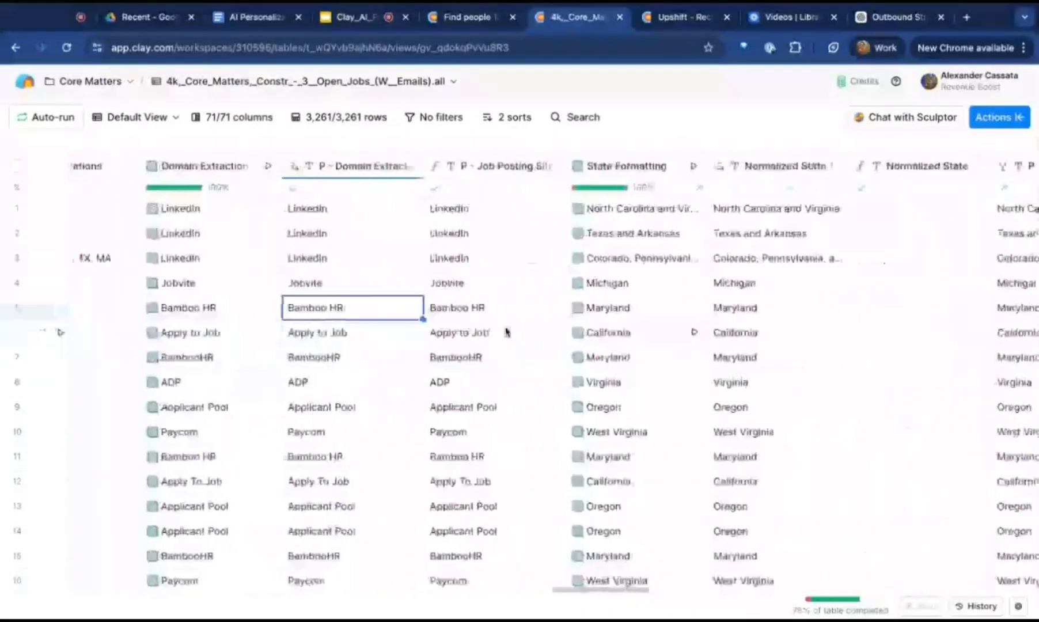
{"action": "scroll", "coordinate": [661, 301], "scroll_direction": "left", "scroll_amount": 7}
{"action": "scroll", "coordinate": [661, 301], "scroll_direction": "right", "scroll_amount": 12}
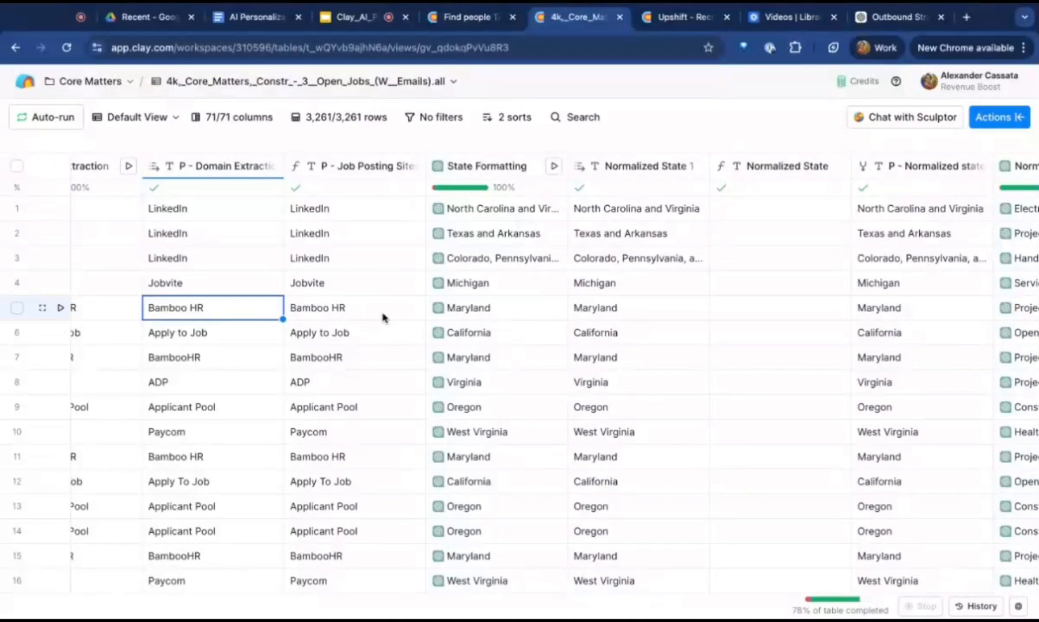
- Examine how the Company Service and Response (2) columns categorize the companies in rows 8 and 4
{"action": "scroll", "coordinate": [722, 277], "scroll_direction": "right", "scroll_amount": 10}
{"action": "scroll", "coordinate": [675, 309], "scroll_direction": "right", "scroll_amount": 11}
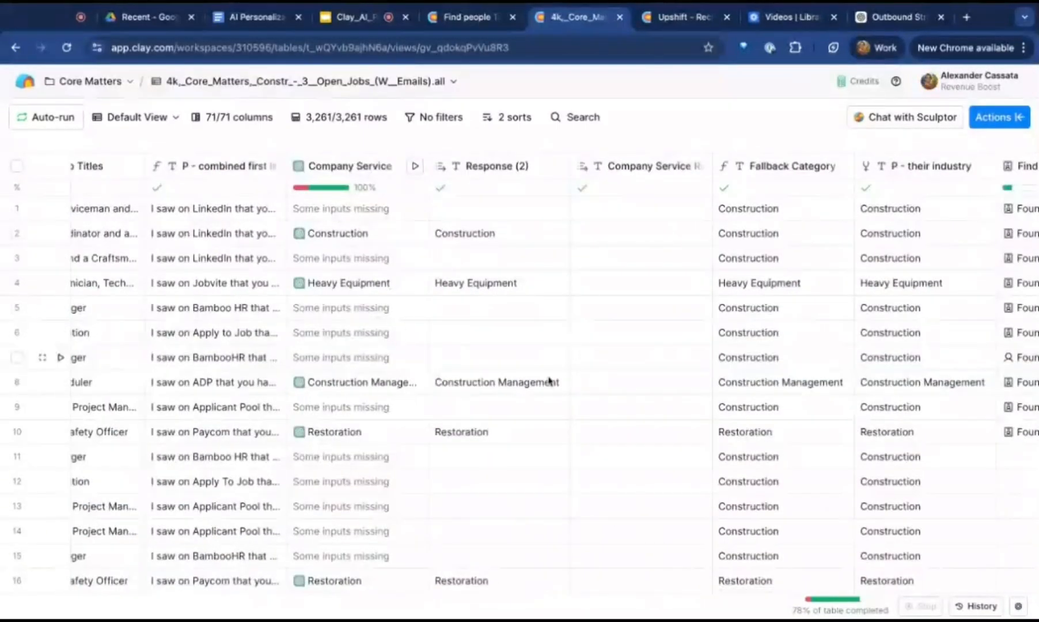
{"action": "left_click", "coordinate": [570, 387]}
{"action": "scroll", "coordinate": [573, 387], "scroll_direction": "right", "scroll_amount": 2}
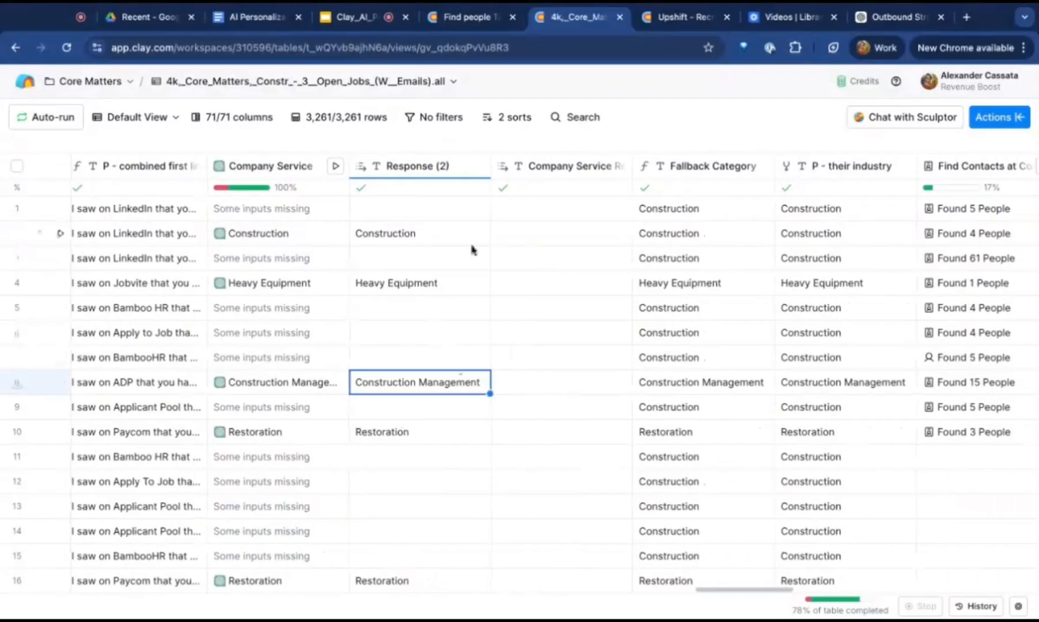
{"action": "left_click", "coordinate": [436, 283]}
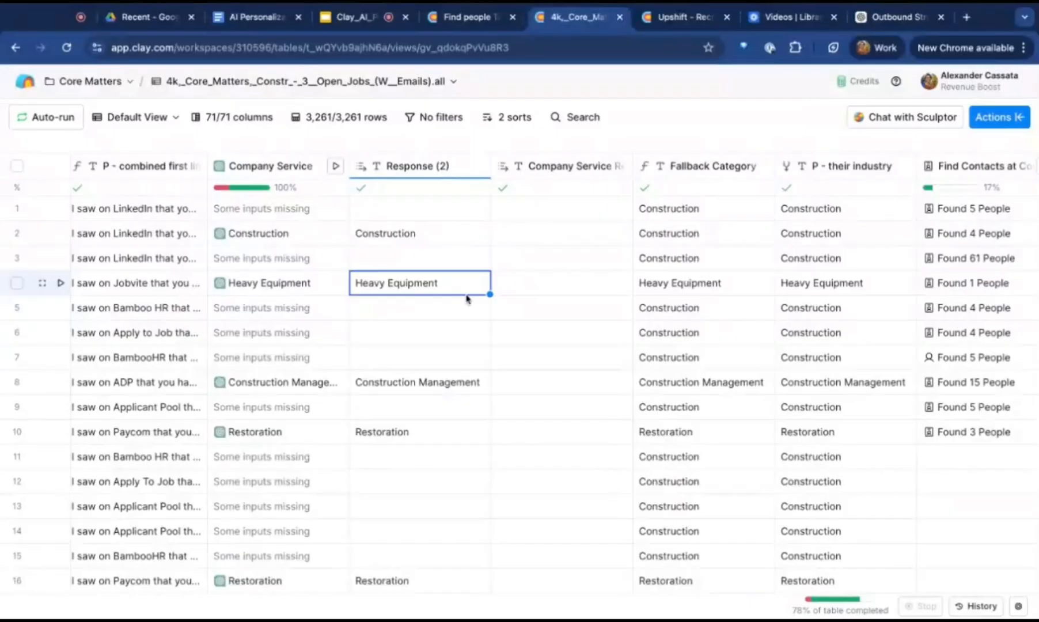
{"action": "scroll", "coordinate": [470, 291], "scroll_direction": "left", "scroll_amount": 5}
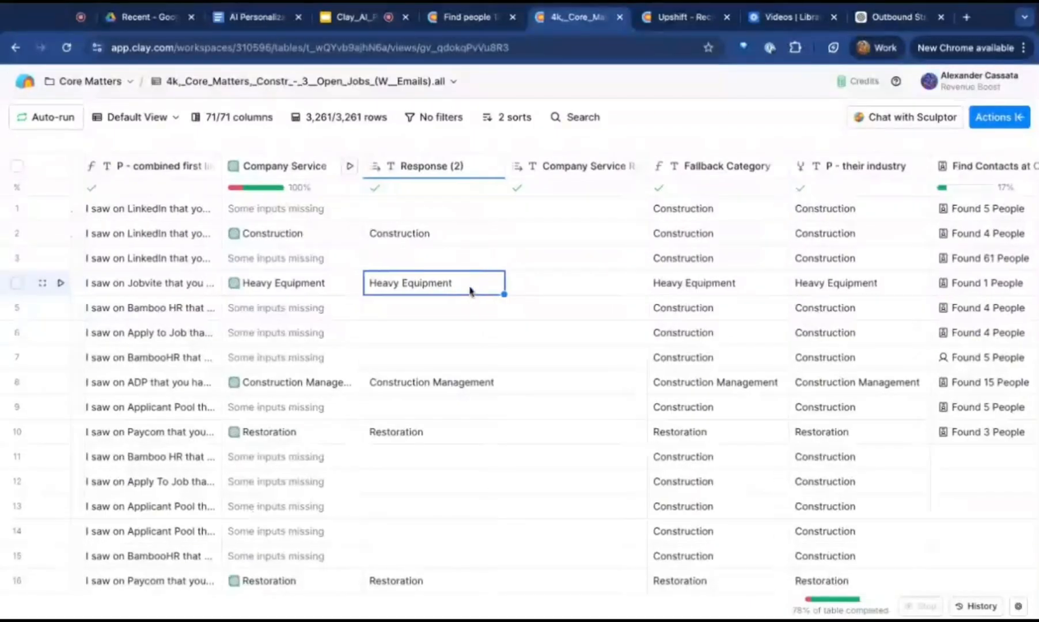
{"action": "scroll", "coordinate": [627, 270], "scroll_direction": "right", "scroll_amount": 8}
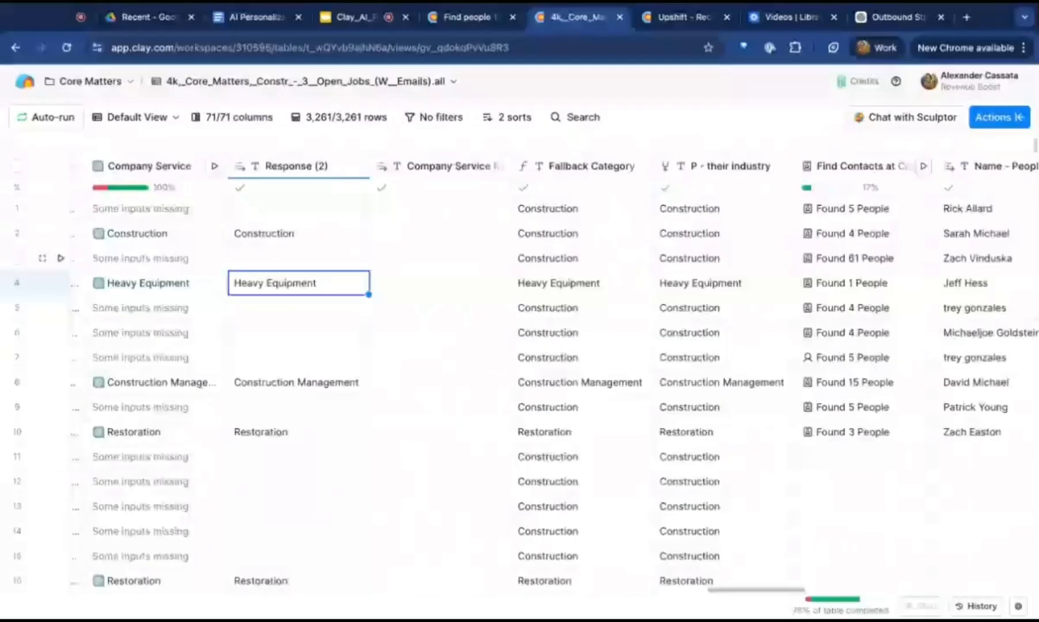
- Examine the found contacts' names and titles, plus the P - Other DM text and senior hiring contact details for row 2
{"action": "scroll", "coordinate": [725, 308], "scroll_direction": "right", "scroll_amount": 6}
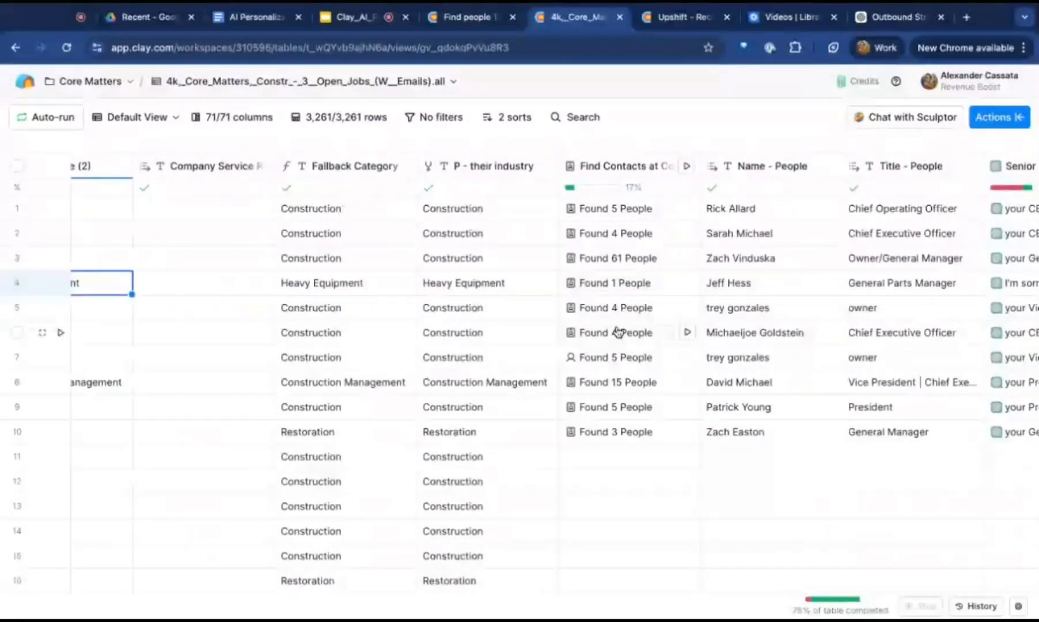
{"action": "scroll", "coordinate": [597, 396], "scroll_direction": "right", "scroll_amount": 2}
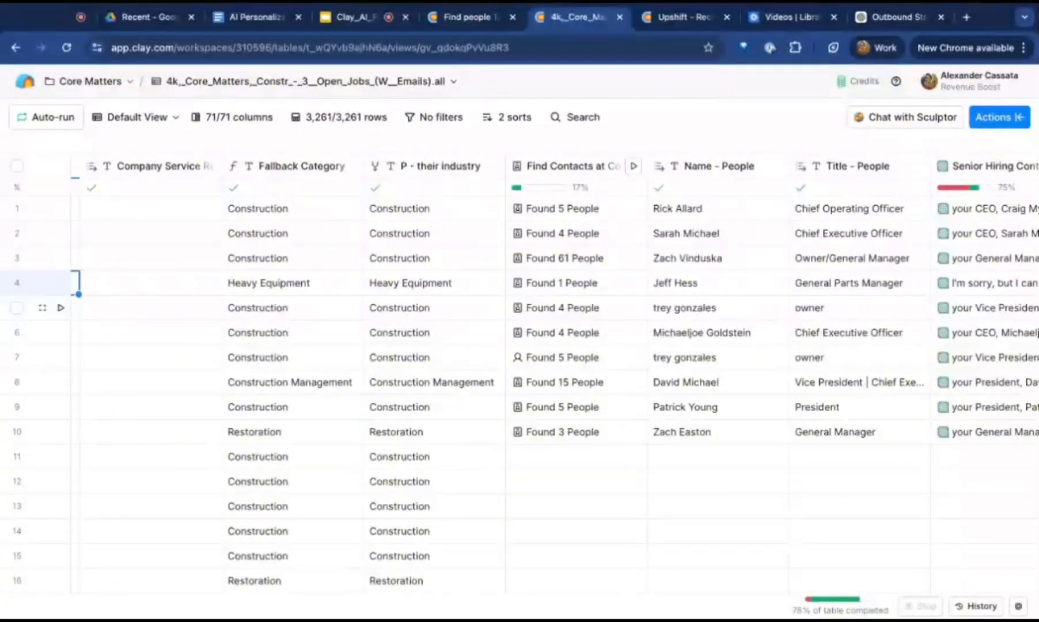
{"action": "left_click", "coordinate": [723, 237]}
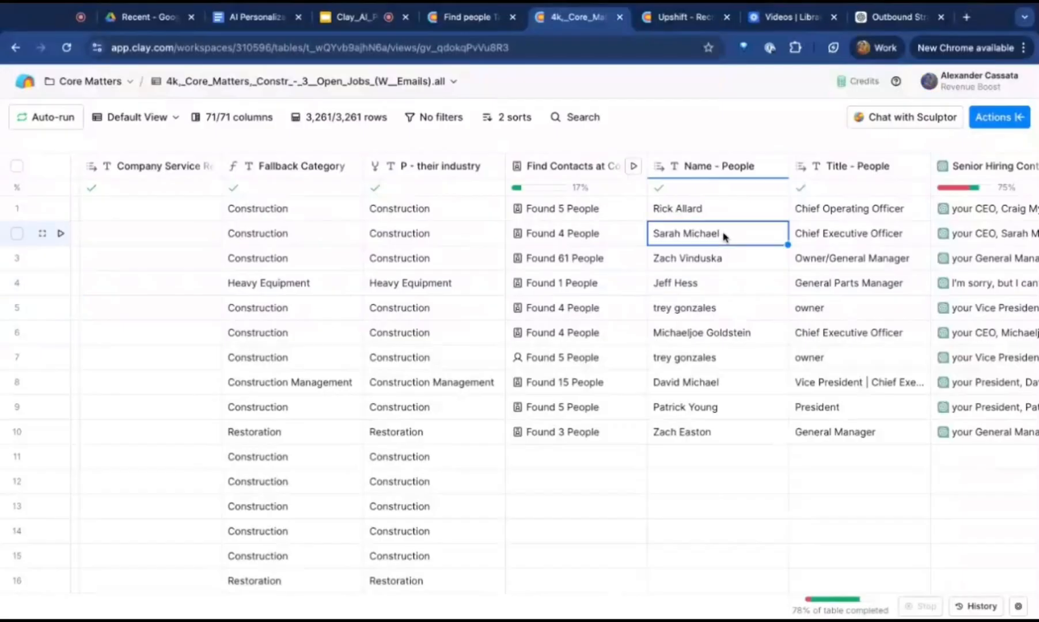
{"action": "scroll", "coordinate": [723, 238], "scroll_direction": "right", "scroll_amount": 5}
{"action": "double_click", "coordinate": [863, 236]}
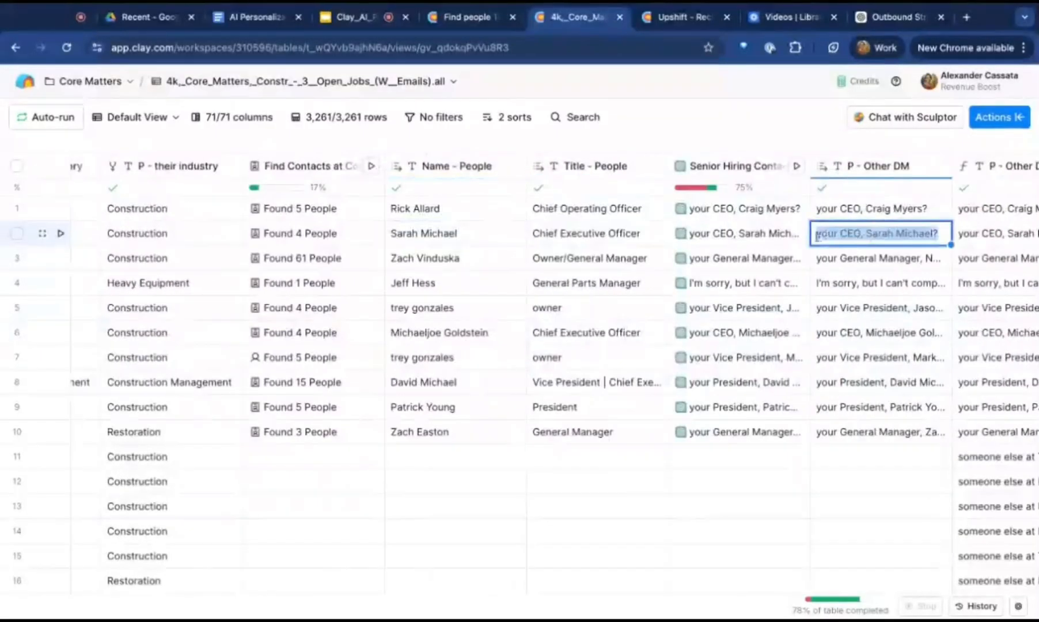
{"action": "left_click", "coordinate": [799, 233]}
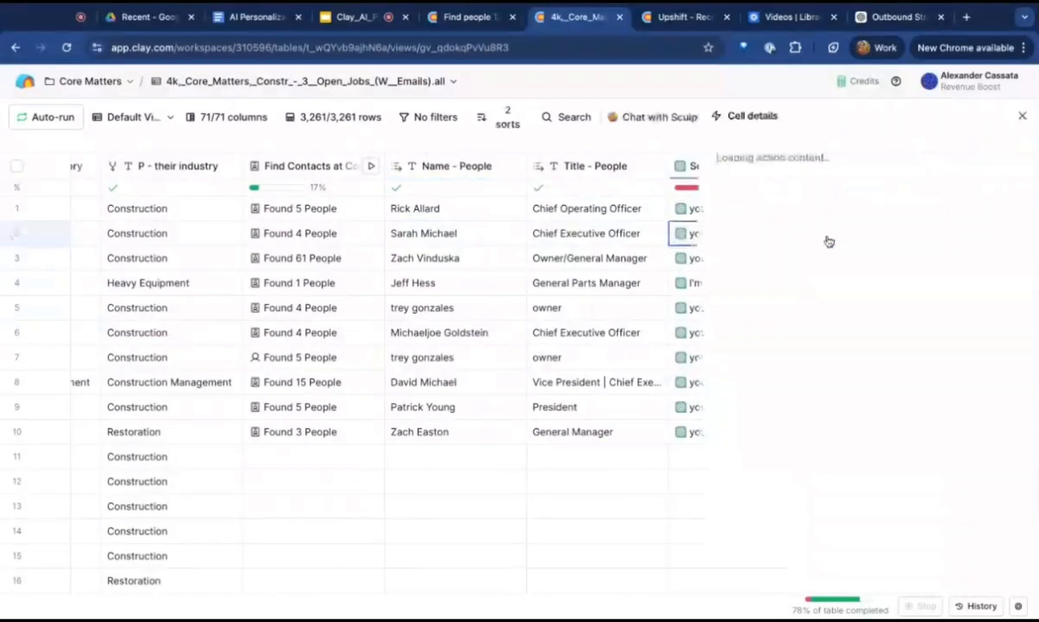
{"action": "left_click", "coordinate": [1024, 118]}
- Read the full P - combined first line text for row 3
{"action": "scroll", "coordinate": [861, 247], "scroll_direction": "left", "scroll_amount": 10}
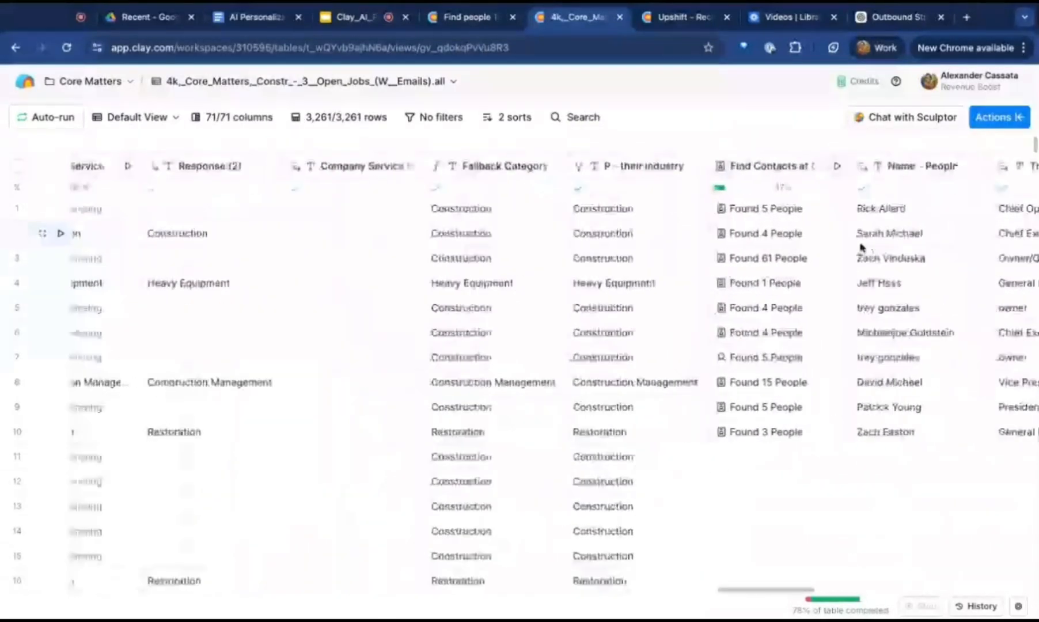
{"action": "scroll", "coordinate": [860, 247], "scroll_direction": "left", "scroll_amount": 10}
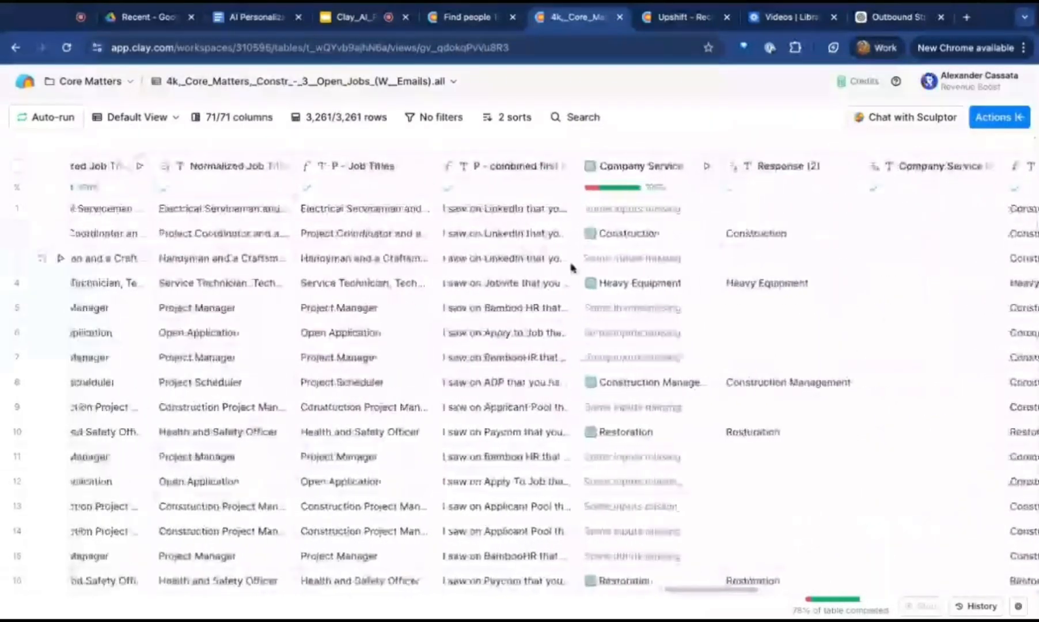
{"action": "double_click", "coordinate": [526, 260]}
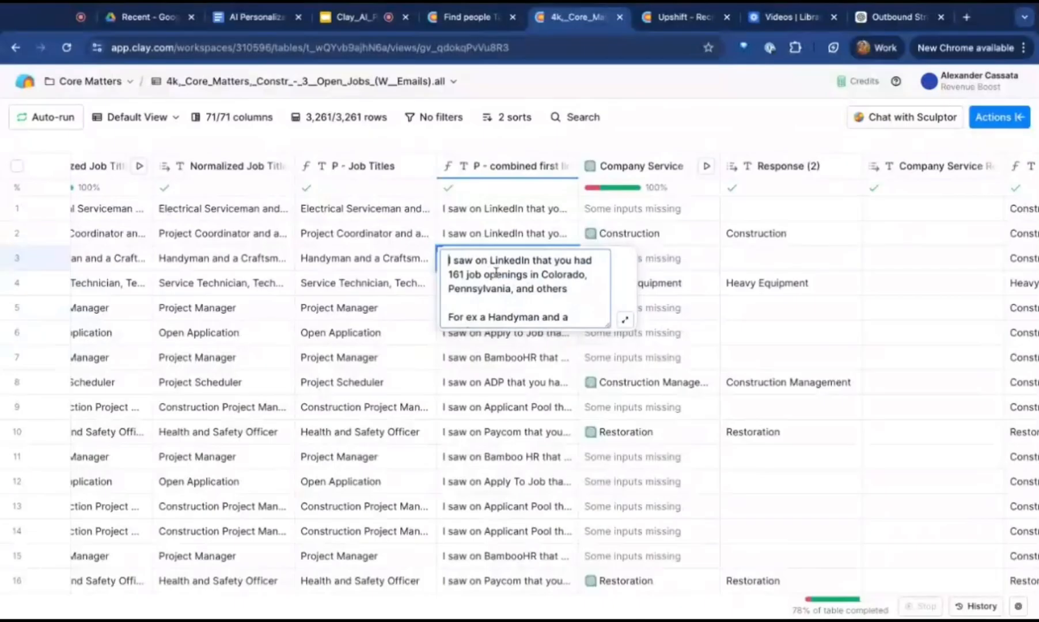
{"action": "scroll", "coordinate": [523, 275], "scroll_direction": "down", "scroll_amount": 2}
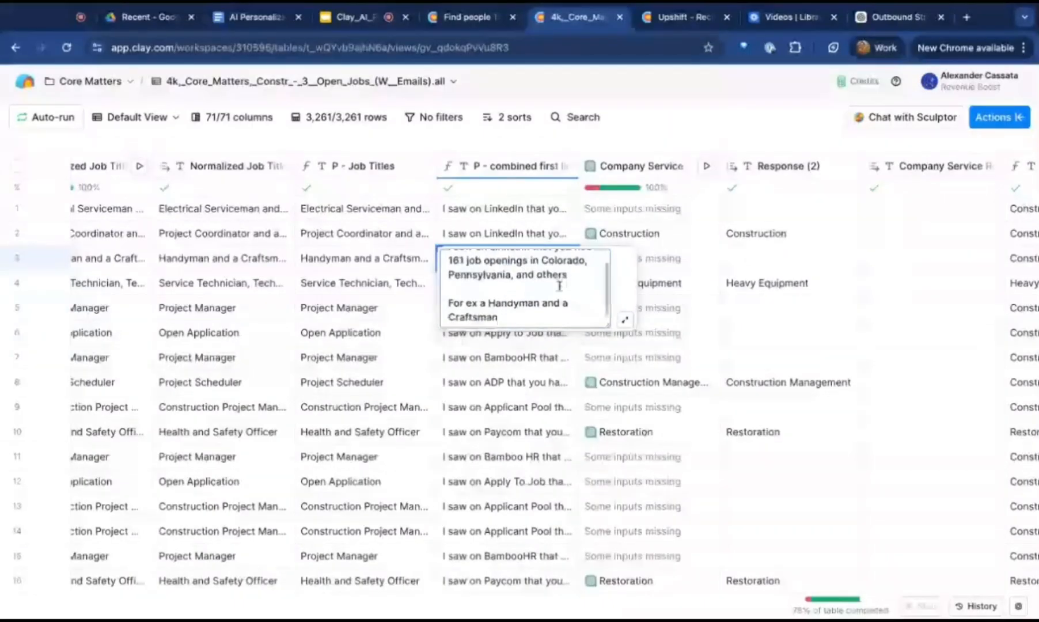
{"action": "left_click", "coordinate": [637, 126]}
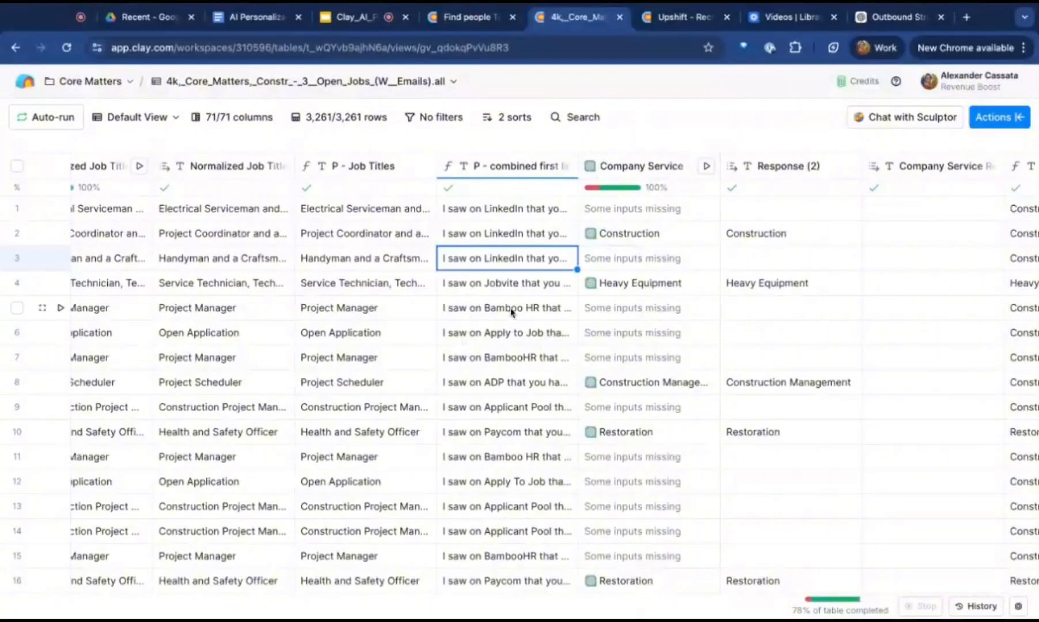
- Review the sources and enrichment categories that can be added to the table
{"action": "scroll", "coordinate": [512, 313], "scroll_direction": "right", "scroll_amount": 10}
{"action": "scroll", "coordinate": [506, 352], "scroll_direction": "right", "scroll_amount": 15}
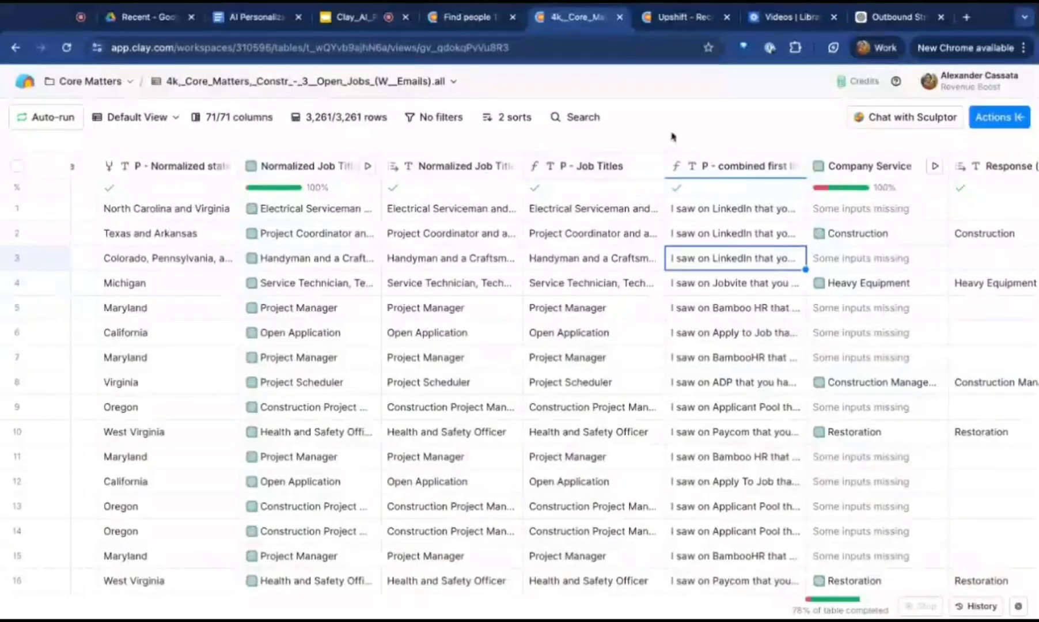
{"action": "scroll", "coordinate": [651, 284], "scroll_direction": "right", "scroll_amount": 3}
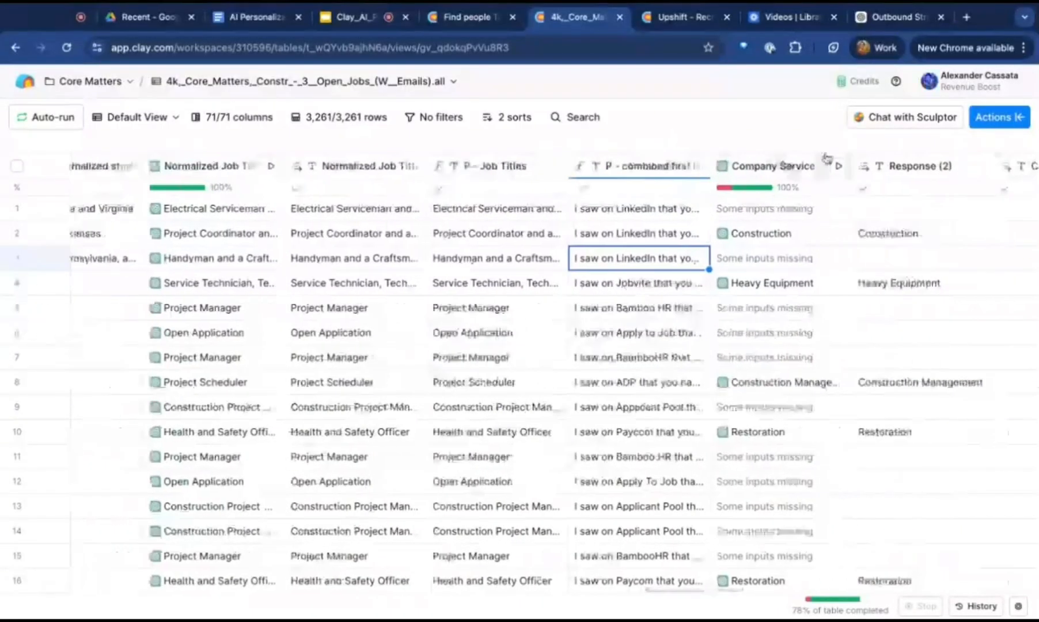
{"action": "left_click", "coordinate": [986, 121]}
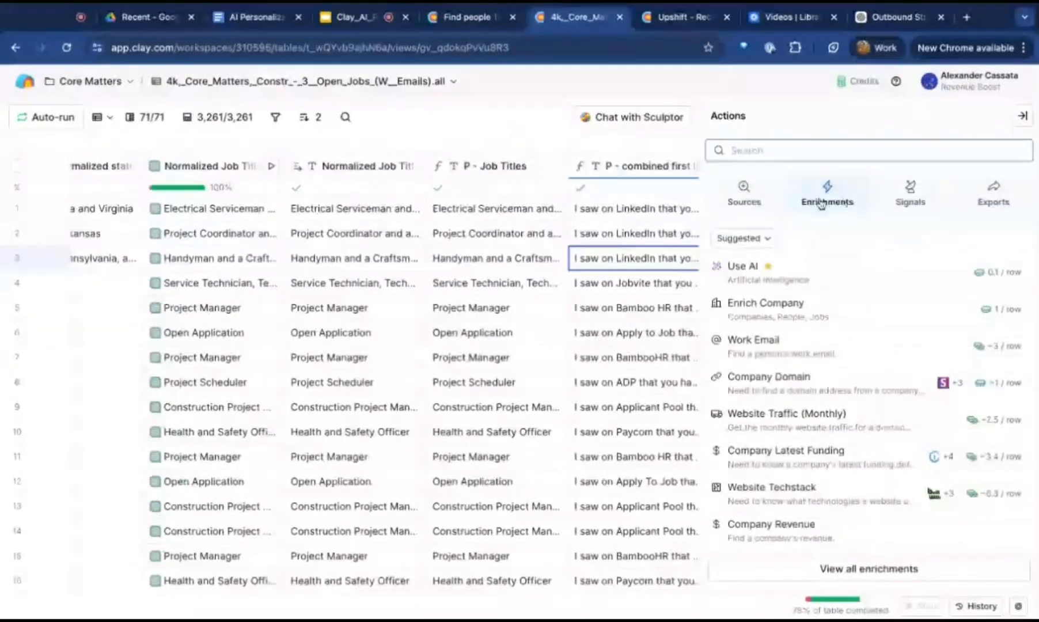
{"action": "left_click", "coordinate": [744, 205]}
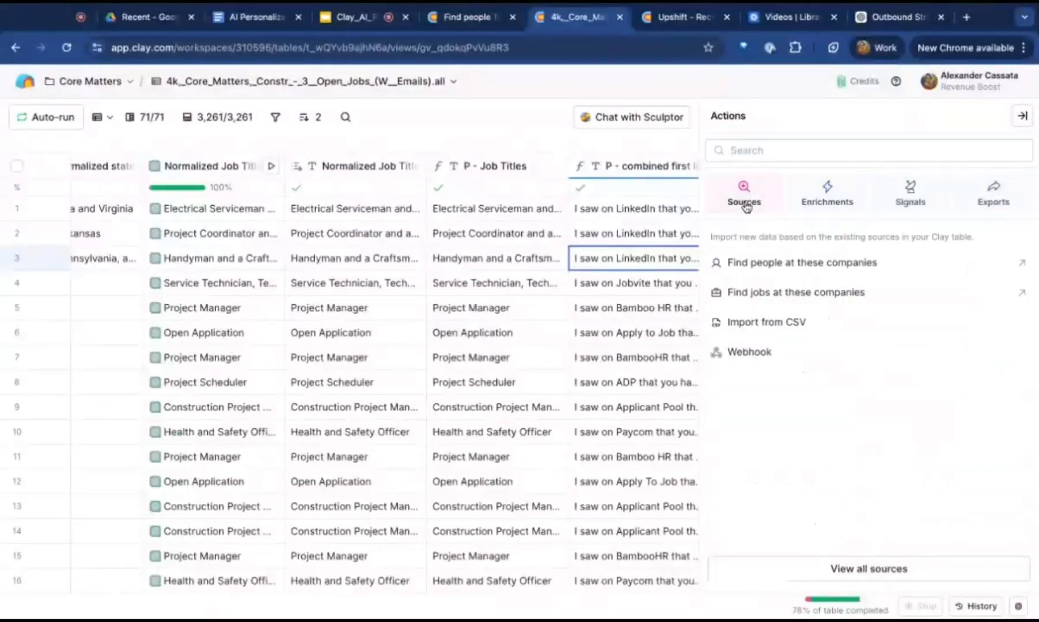
{"action": "left_click", "coordinate": [827, 196]}
{"action": "left_click", "coordinate": [803, 575]}
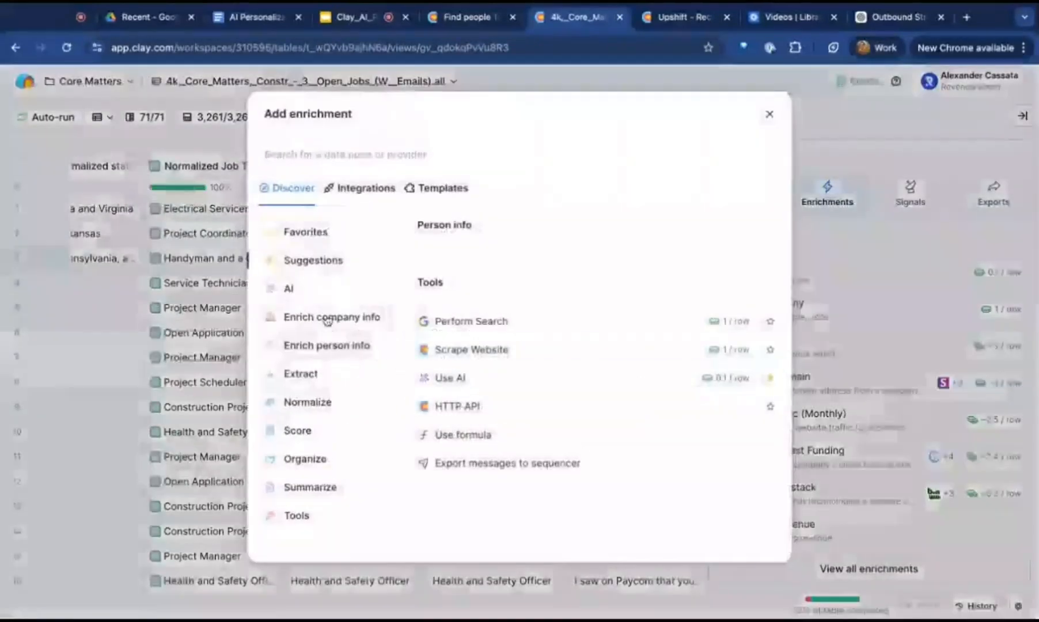
{"action": "left_click", "coordinate": [340, 384]}
- Browse the enrichment integration providers from ActiveCampaign through the Google services, and return to the full table
{"action": "left_click", "coordinate": [361, 188]}
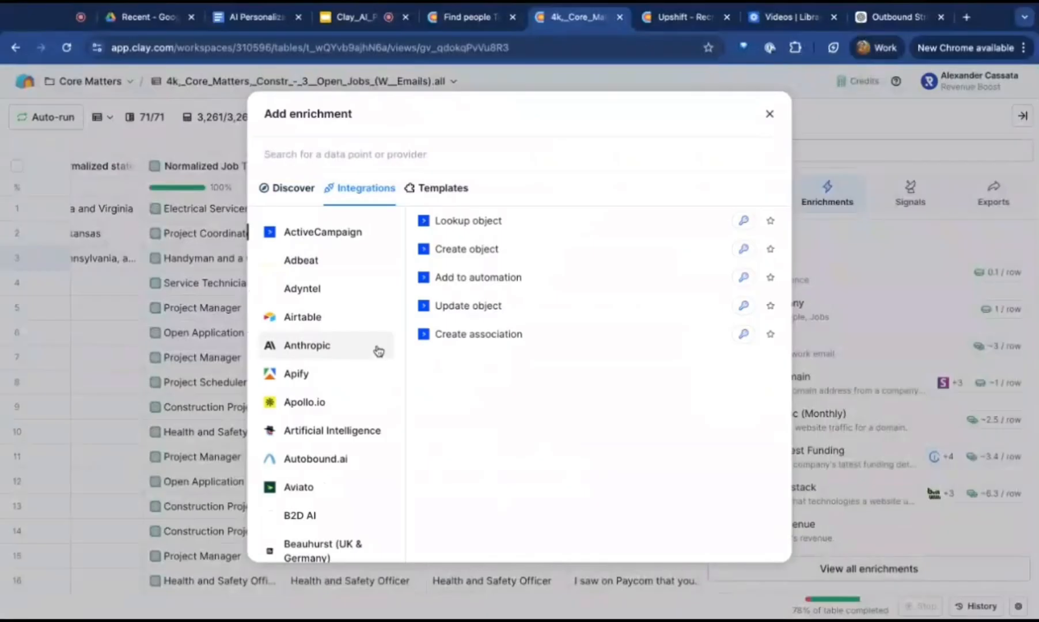
{"action": "scroll", "coordinate": [377, 350], "scroll_direction": "down", "scroll_amount": 2}
{"action": "scroll", "coordinate": [377, 350], "scroll_direction": "down", "scroll_amount": 8}
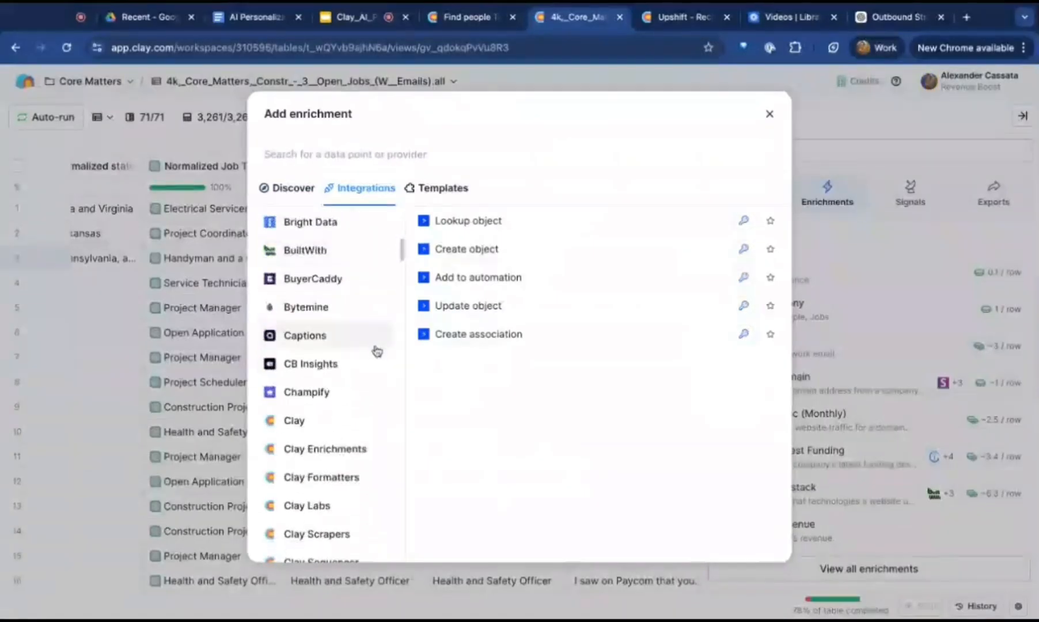
{"action": "scroll", "coordinate": [328, 346], "scroll_direction": "down", "scroll_amount": 10}
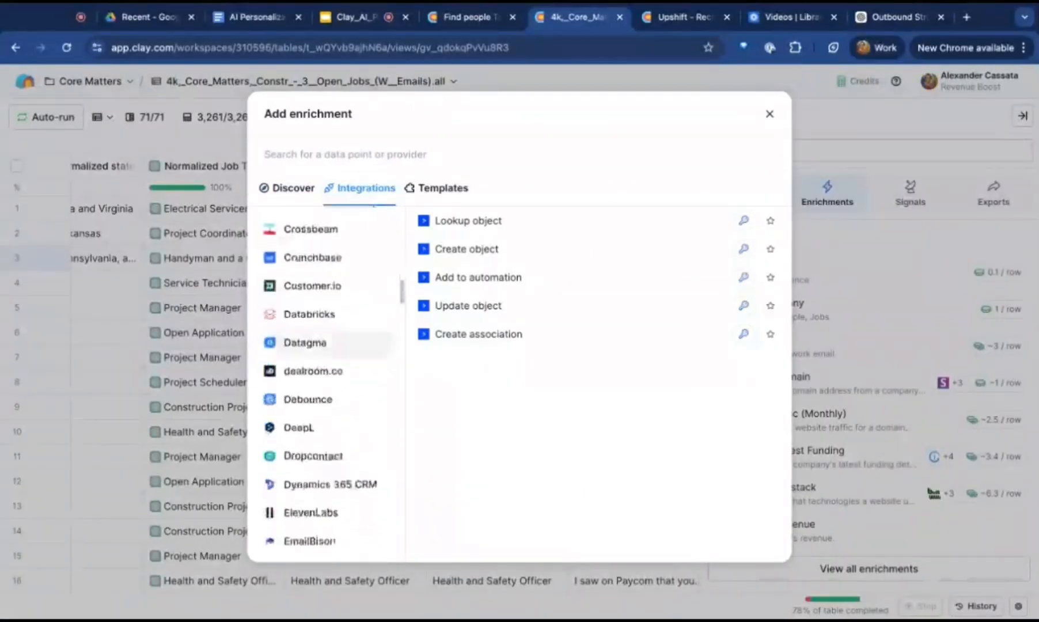
{"action": "scroll", "coordinate": [329, 345], "scroll_direction": "down", "scroll_amount": 8}
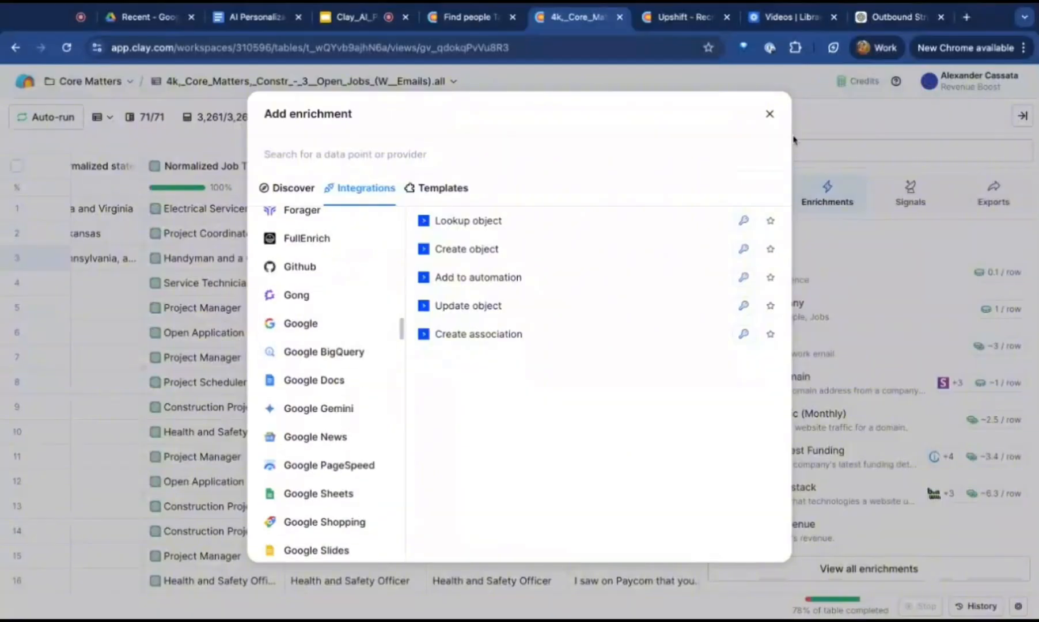
{"action": "left_click", "coordinate": [770, 115]}
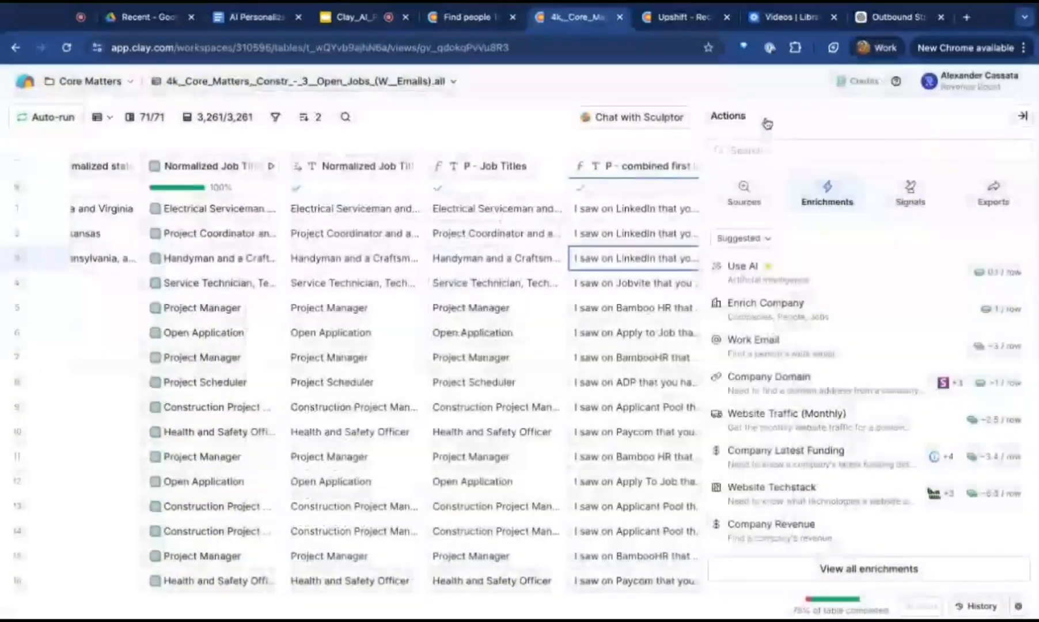
{"action": "left_click", "coordinate": [1022, 117]}
- Read the LinkedIn-based Icebreaker Sentence text for row 3
{"action": "scroll", "coordinate": [317, 271], "scroll_direction": "right", "scroll_amount": 10}
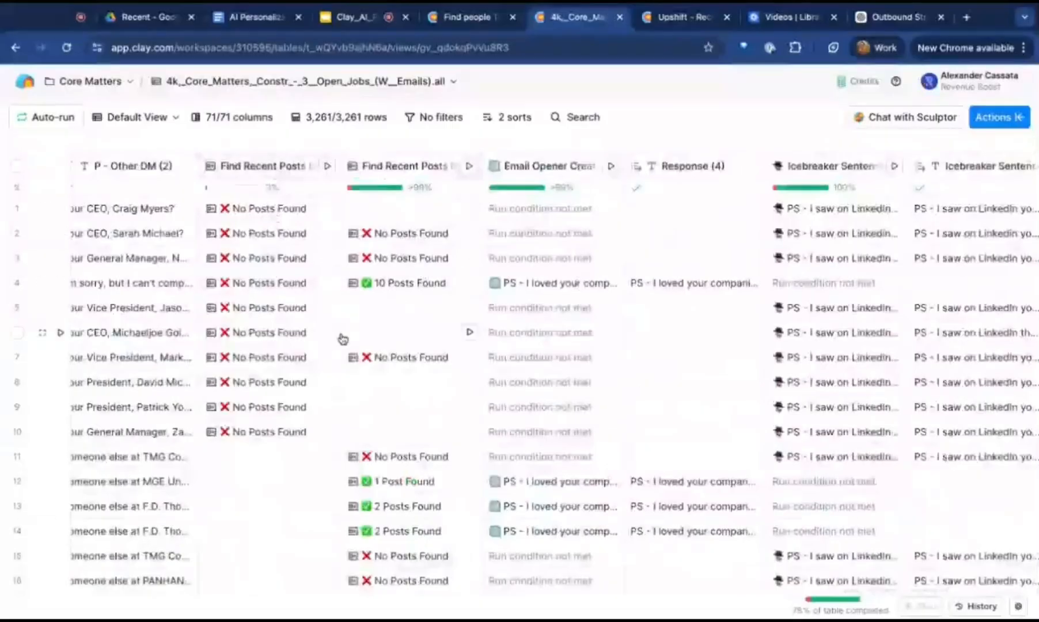
{"action": "scroll", "coordinate": [633, 248], "scroll_direction": "right", "scroll_amount": 3}
{"action": "left_click", "coordinate": [851, 262]}
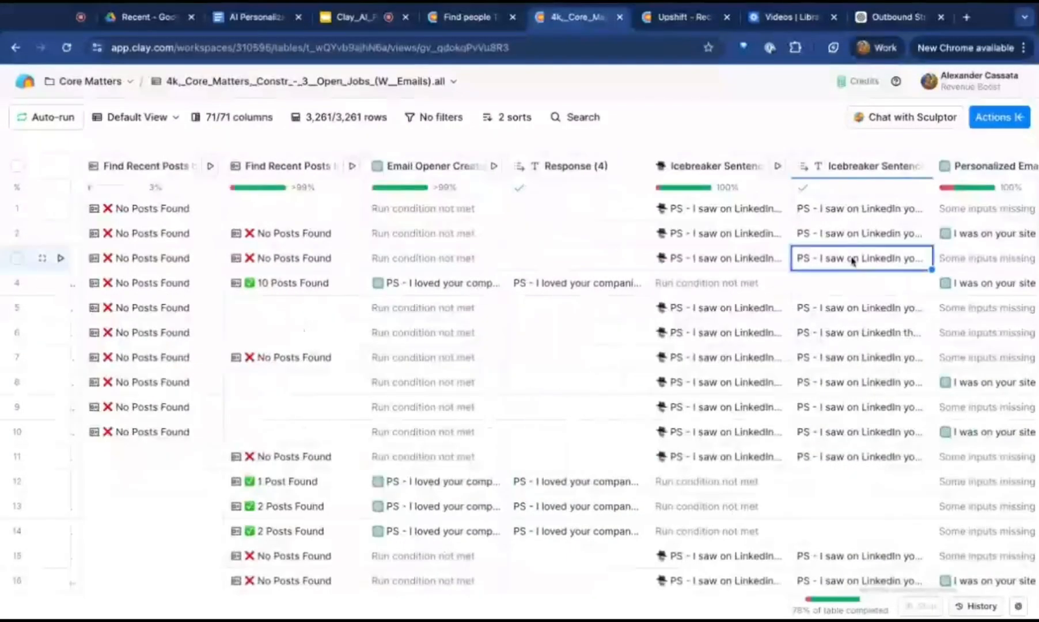
{"action": "left_click", "coordinate": [858, 262]}
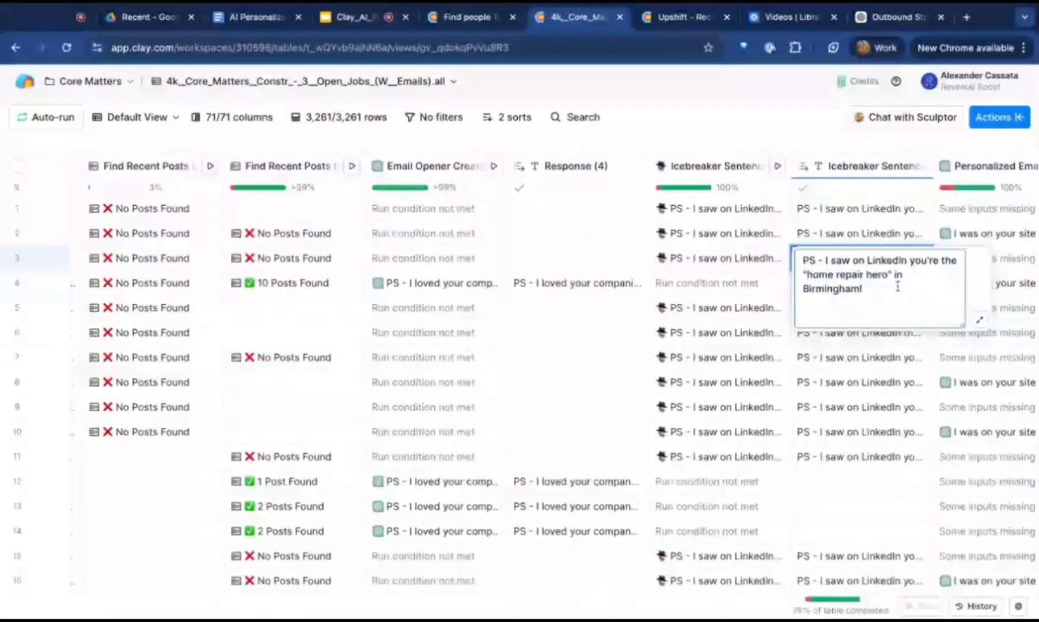
{"action": "key", "text": "ctrl+a"}
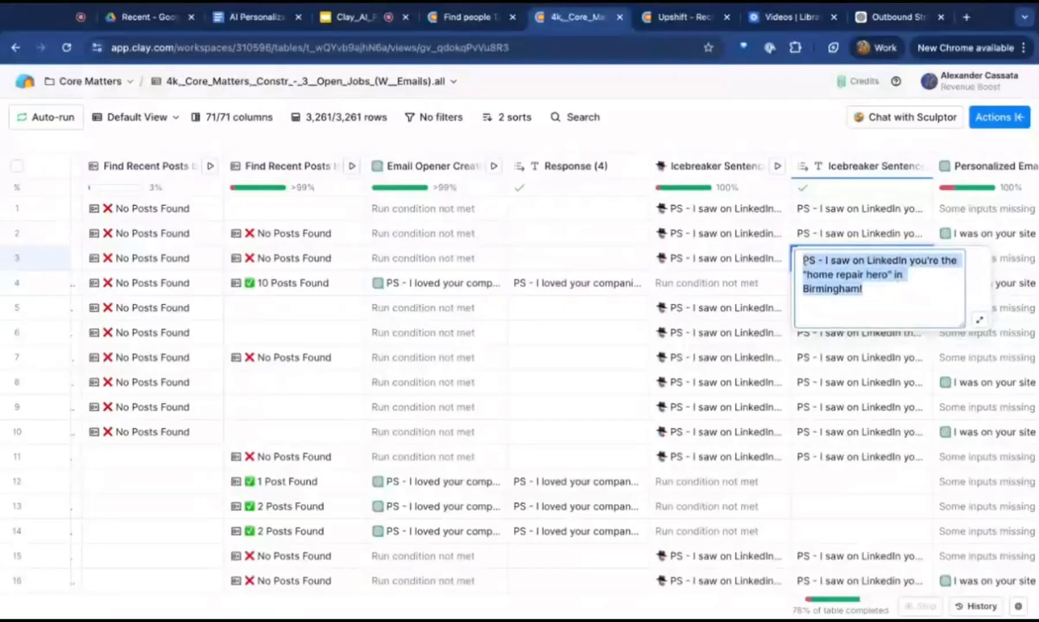
- Read the Response (4) email opener about the company's posts for row 4
{"action": "double_click", "coordinate": [557, 285]}
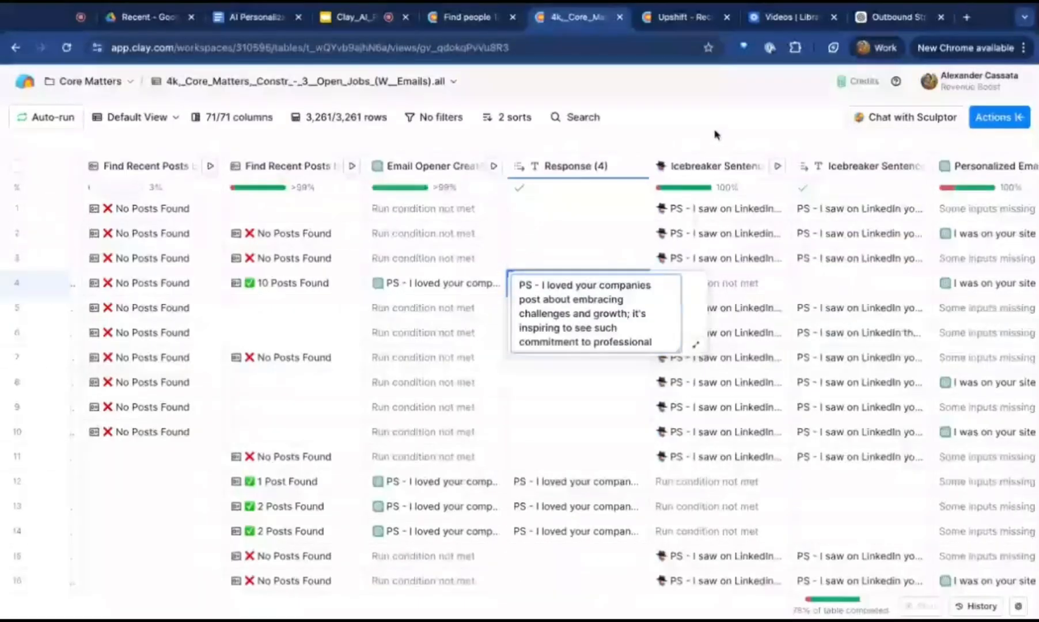
{"action": "scroll", "coordinate": [597, 325], "scroll_direction": "down", "scroll_amount": 2}
{"action": "left_click", "coordinate": [682, 133]}
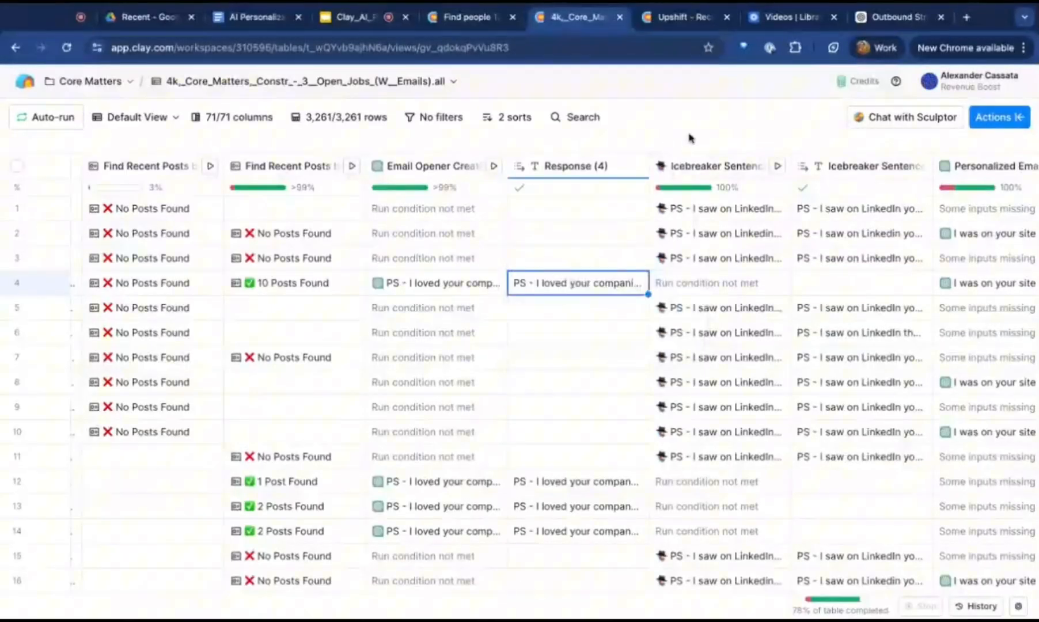
- Reread row 3's Icebreaker Sentence as an example of a personalized PS line, leaving the text as is
{"action": "double_click", "coordinate": [842, 262]}
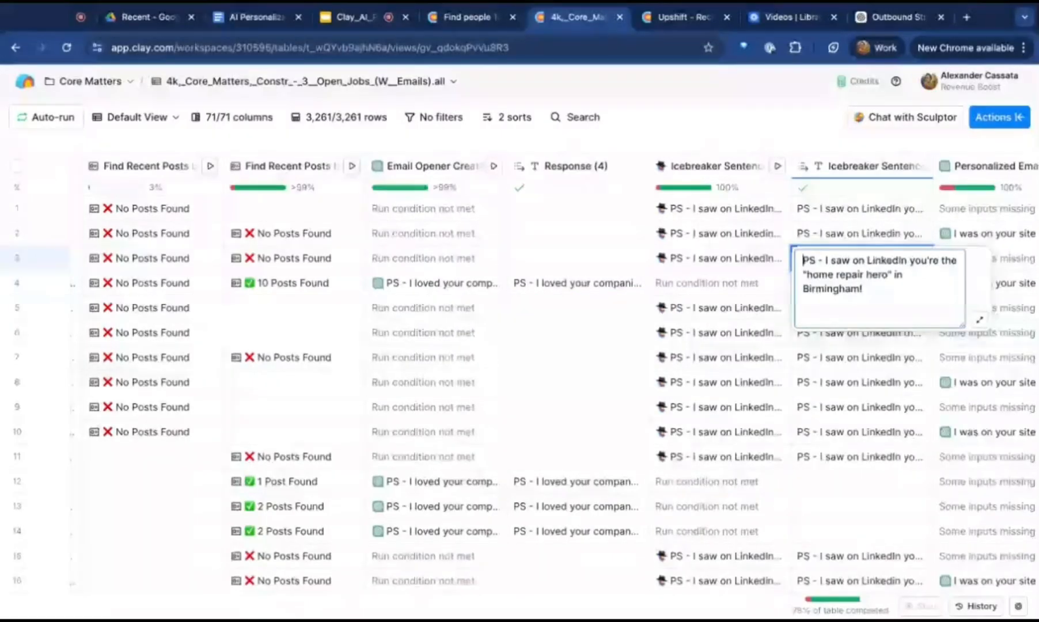
{"action": "left_click", "coordinate": [777, 119]}
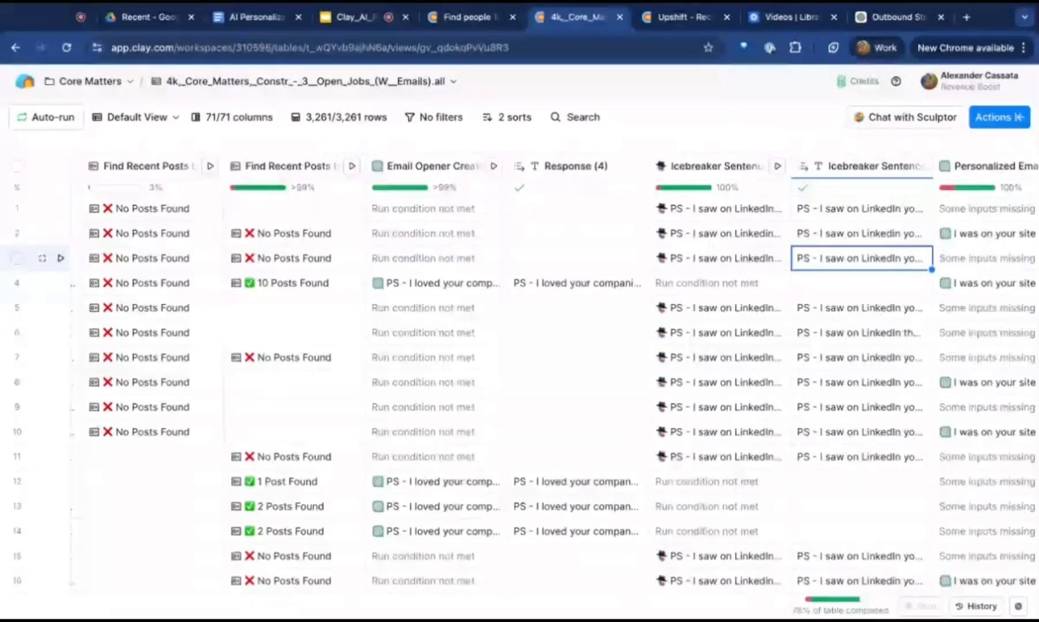
{"action": "key", "text": "Return"}
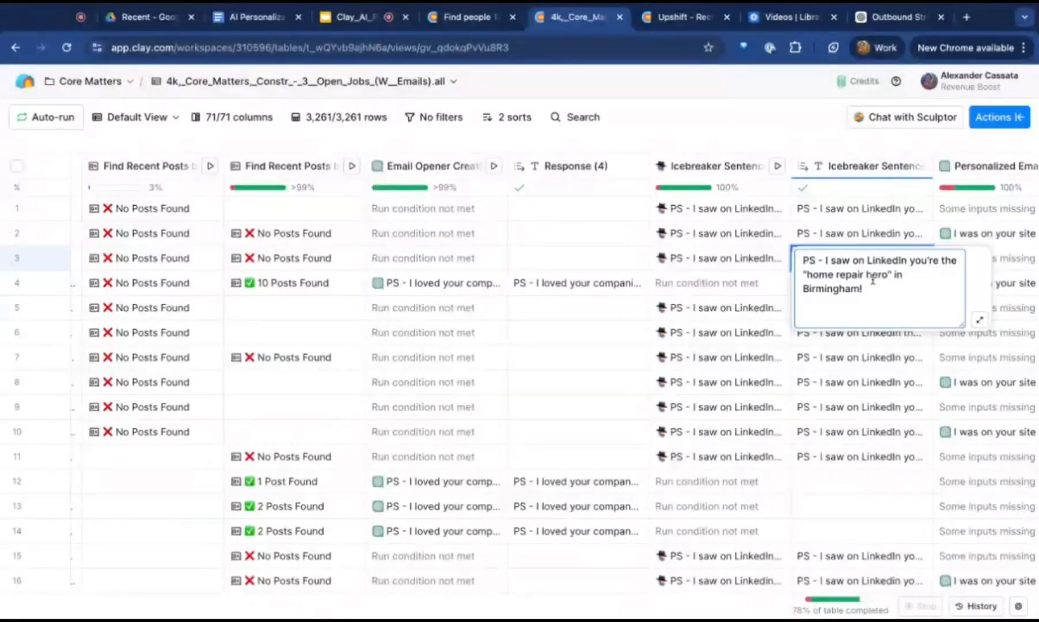
{"action": "key", "text": "ctrl+a"}
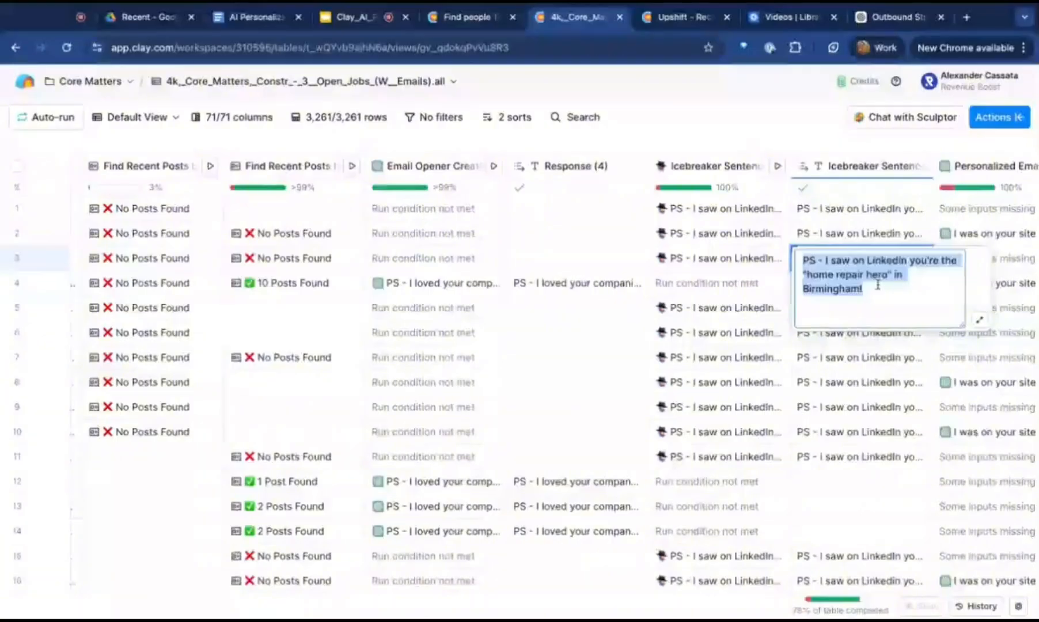
{"action": "left_click", "coordinate": [812, 153]}
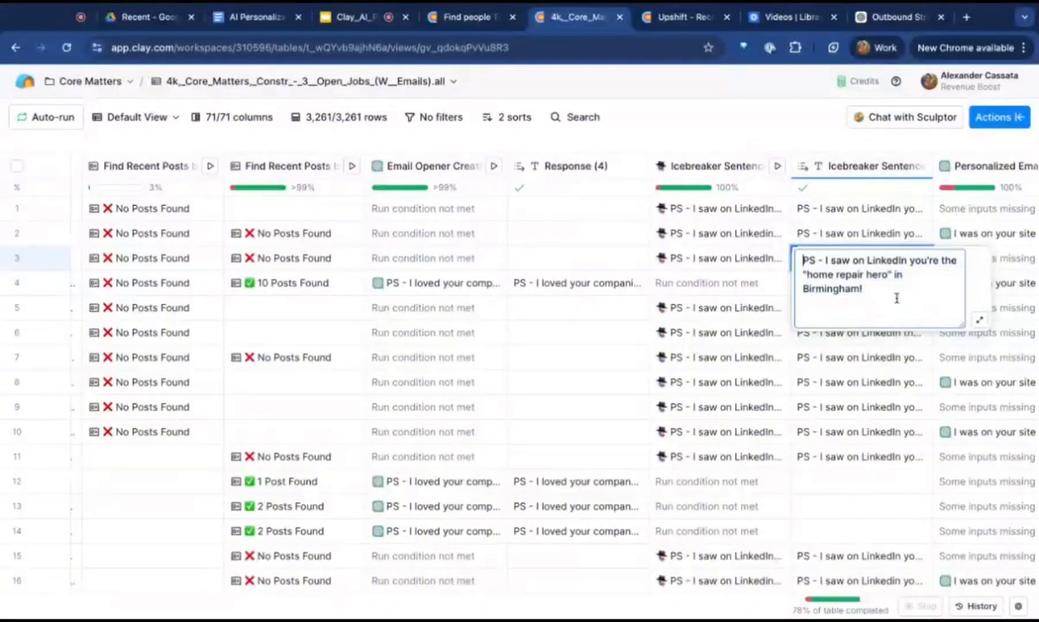
{"action": "key", "text": "ctrl+a"}
{"action": "left_click", "coordinate": [805, 135]}
- Read the Icebreaker Sentence text for row 5
{"action": "scroll", "coordinate": [851, 265], "scroll_direction": "right", "scroll_amount": 2}
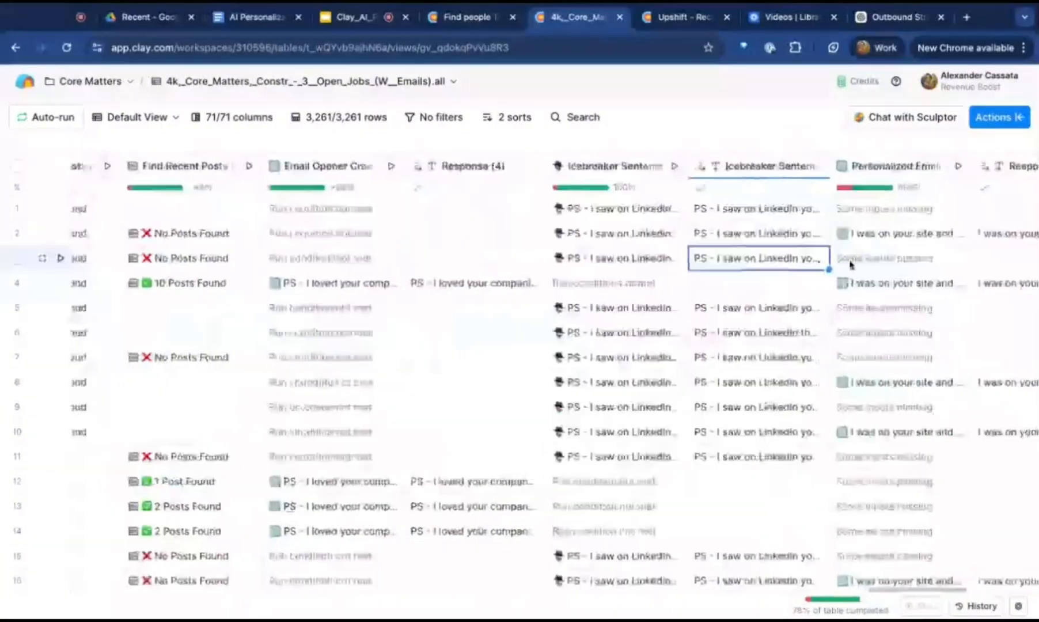
{"action": "left_click", "coordinate": [765, 310]}
{"action": "left_click", "coordinate": [766, 309]}
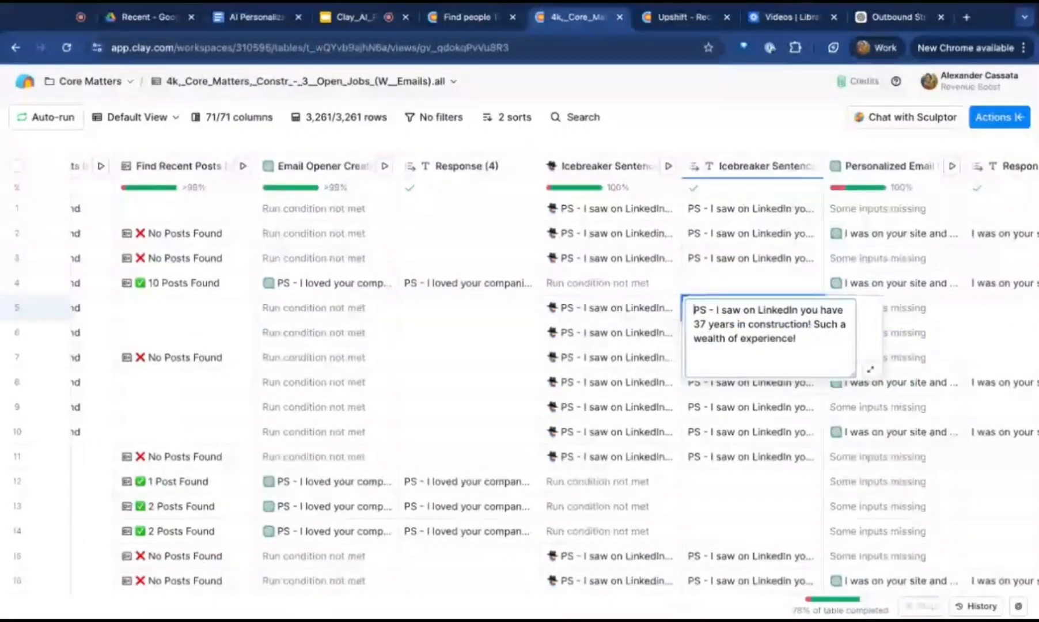
{"action": "left_click", "coordinate": [747, 133]}
- Examine the Personalized Email, P - Mission and P - PS line columns, opening the P - Mission text for row 4
{"action": "scroll", "coordinate": [785, 280], "scroll_direction": "right", "scroll_amount": 6}
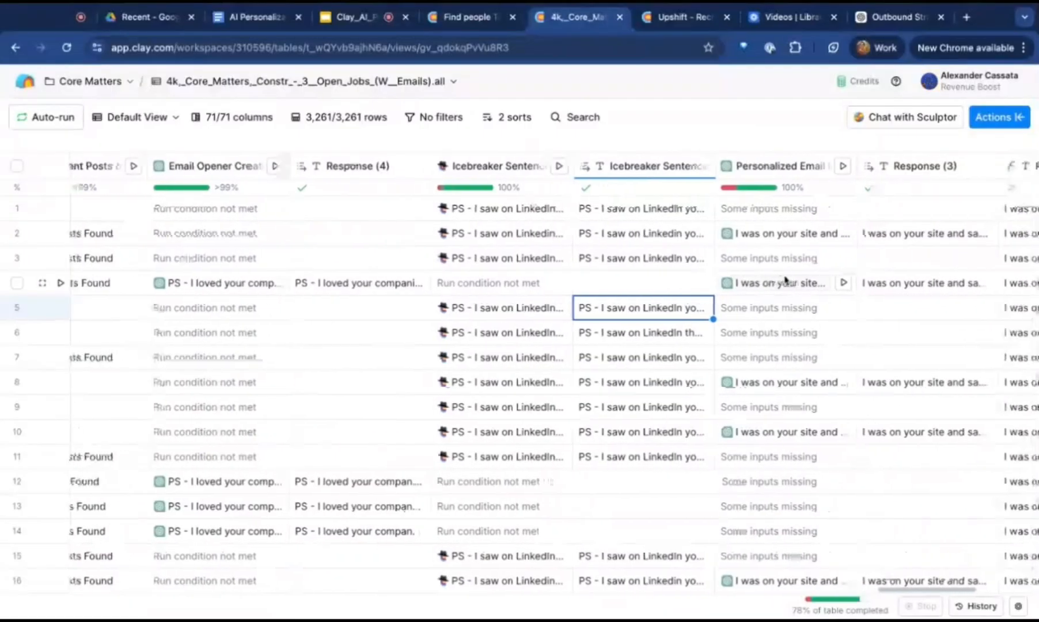
{"action": "scroll", "coordinate": [631, 376], "scroll_direction": "right", "scroll_amount": 2}
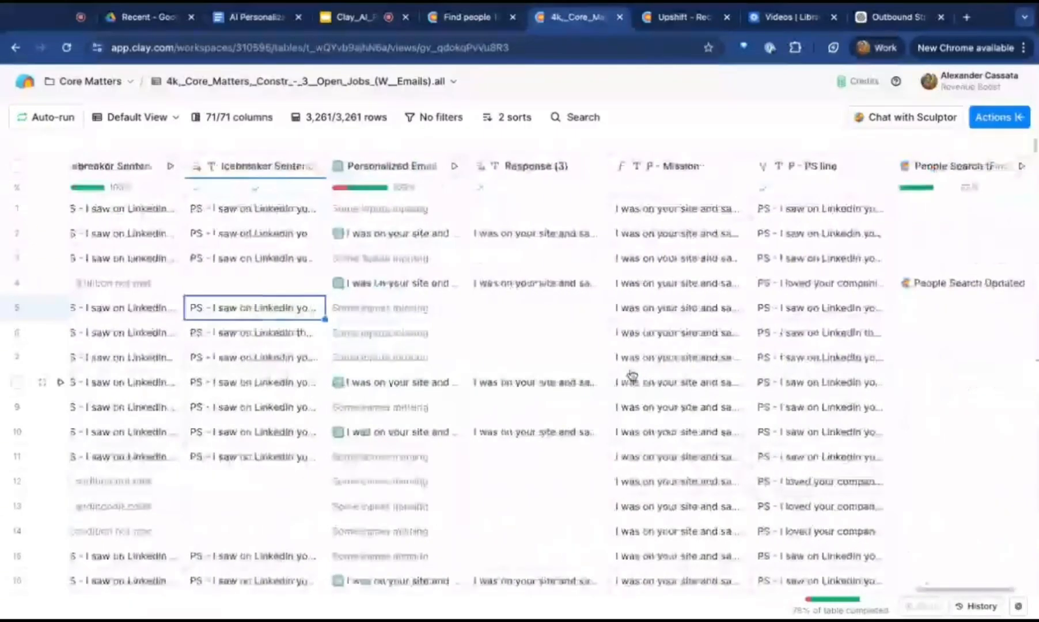
{"action": "double_click", "coordinate": [662, 283]}
{"action": "left_click", "coordinate": [719, 143]}
{"action": "scroll", "coordinate": [810, 270], "scroll_direction": "right", "scroll_amount": 2}
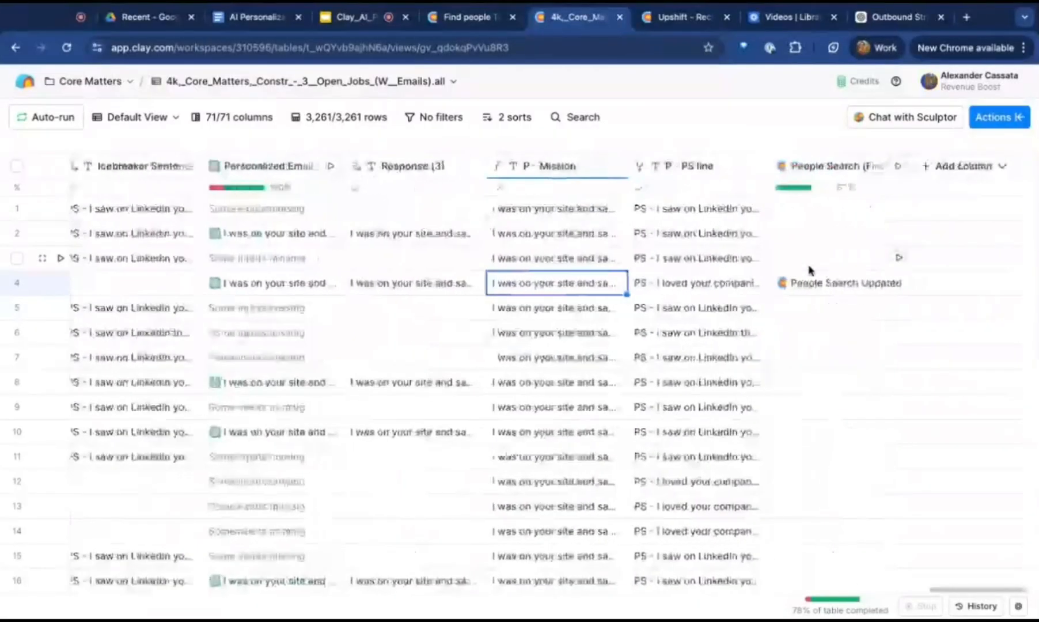
{"action": "scroll", "coordinate": [810, 270], "scroll_direction": "left", "scroll_amount": 8}
{"action": "scroll", "coordinate": [552, 364], "scroll_direction": "right", "scroll_amount": 7}
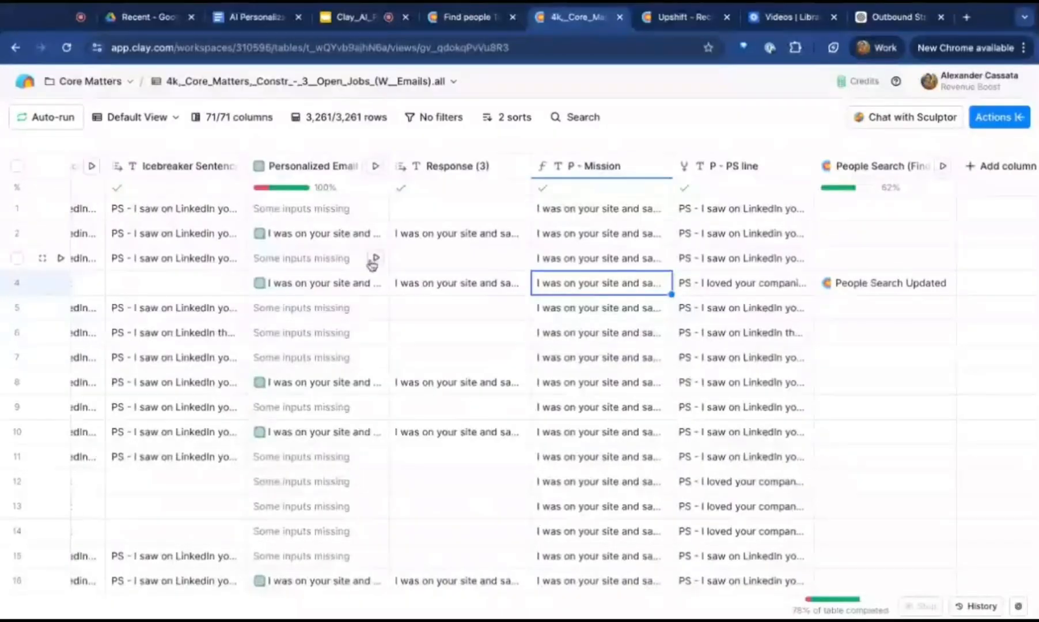
- Review the table's columns again, from the found contacts and industry back to job locations and normalized job titles
{"action": "scroll", "coordinate": [371, 259], "scroll_direction": "left", "scroll_amount": 10}
{"action": "scroll", "coordinate": [401, 281], "scroll_direction": "left", "scroll_amount": 10}
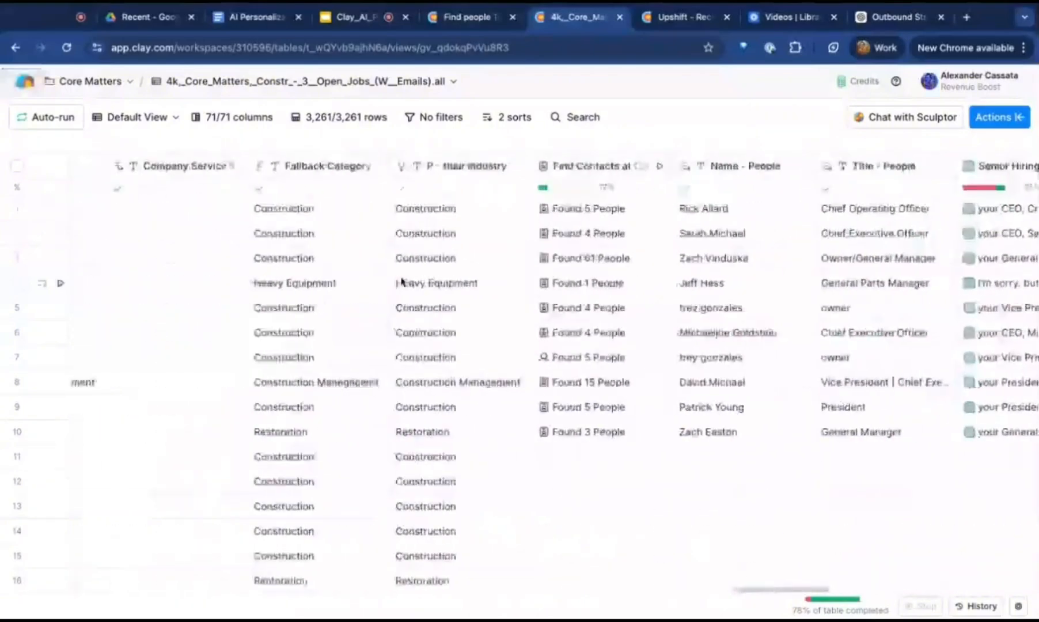
{"action": "scroll", "coordinate": [471, 259], "scroll_direction": "left", "scroll_amount": 10}
{"action": "scroll", "coordinate": [471, 260], "scroll_direction": "left", "scroll_amount": 2}
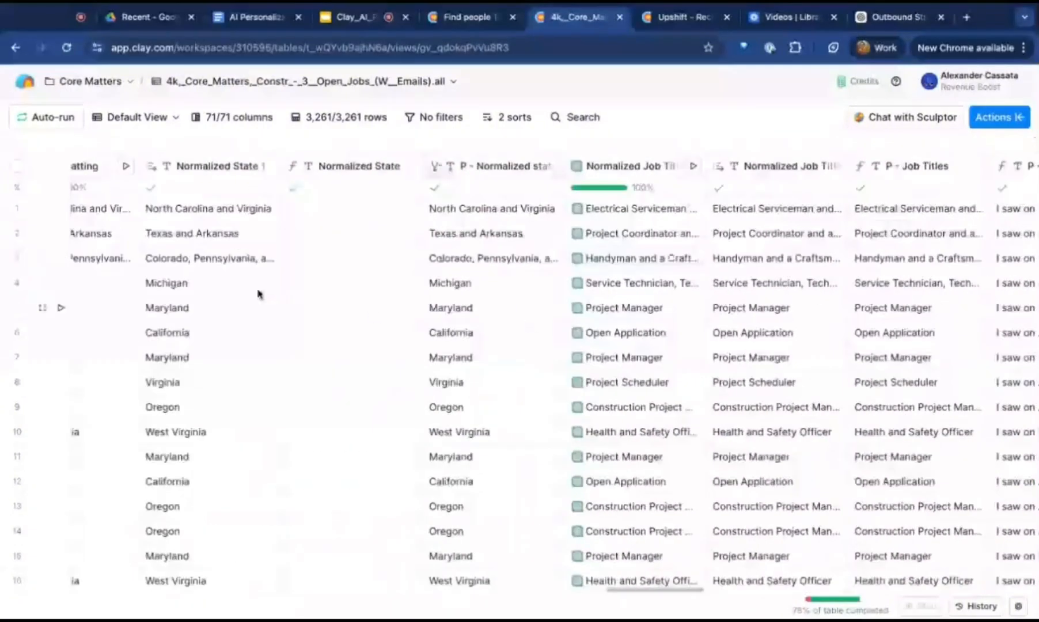
{"action": "scroll", "coordinate": [580, 214], "scroll_direction": "left", "scroll_amount": 10}
{"action": "scroll", "coordinate": [580, 214], "scroll_direction": "left", "scroll_amount": 2}
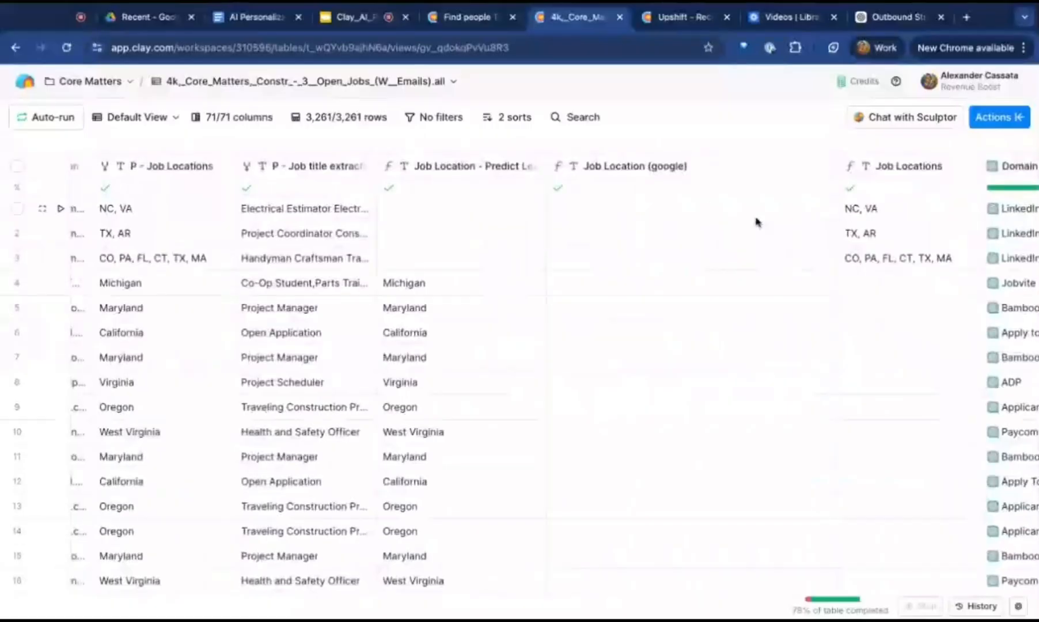
{"action": "scroll", "coordinate": [756, 220], "scroll_direction": "right", "scroll_amount": 15}
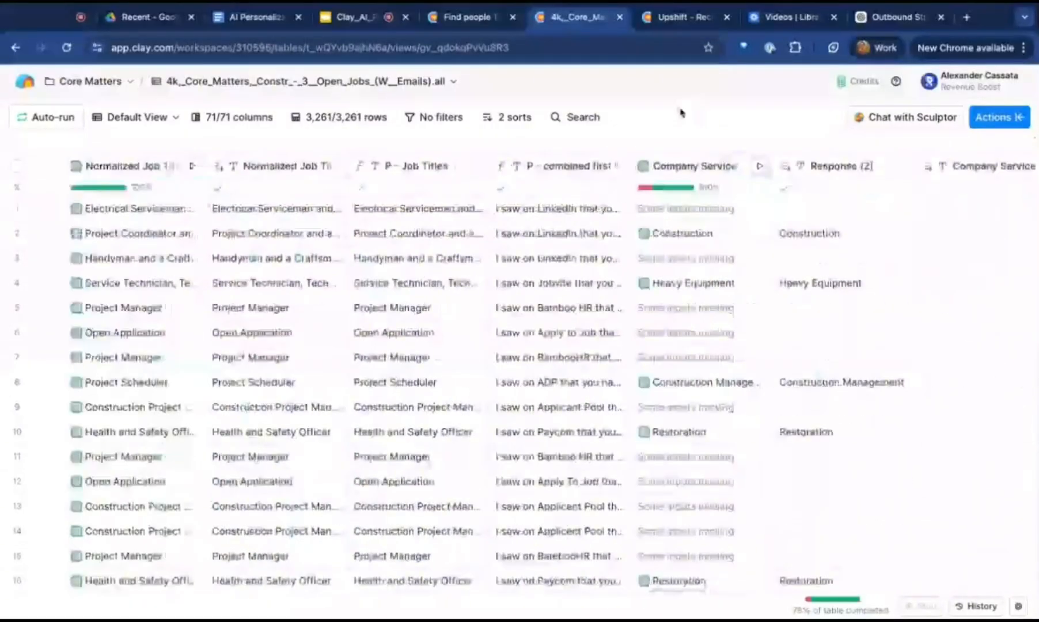
{"action": "scroll", "coordinate": [614, 273], "scroll_direction": "right", "scroll_amount": 12}
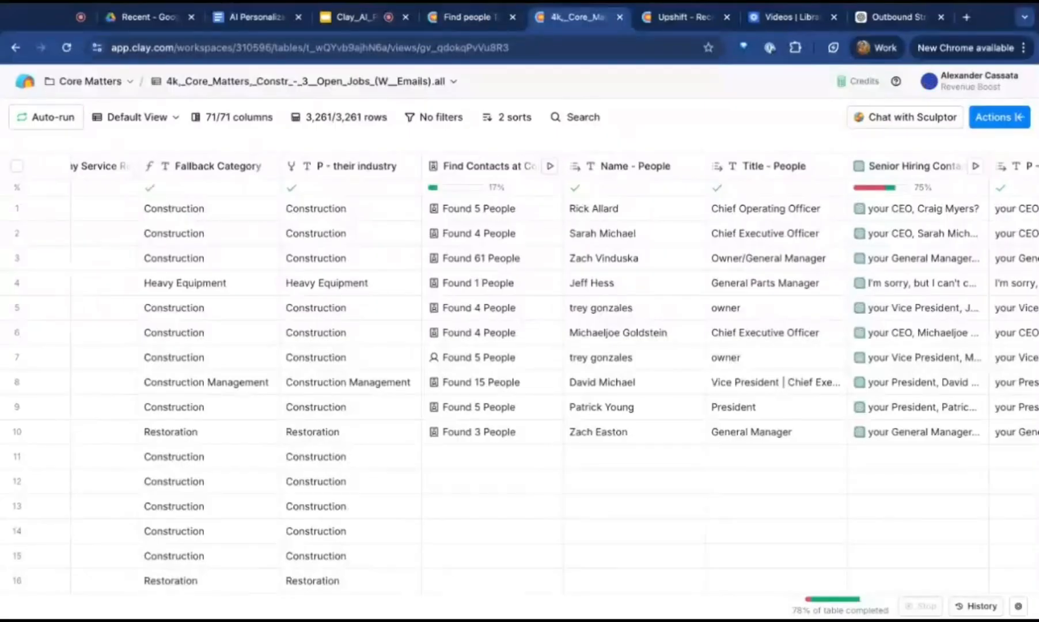
{"action": "scroll", "coordinate": [443, 244], "scroll_direction": "left", "scroll_amount": 5}
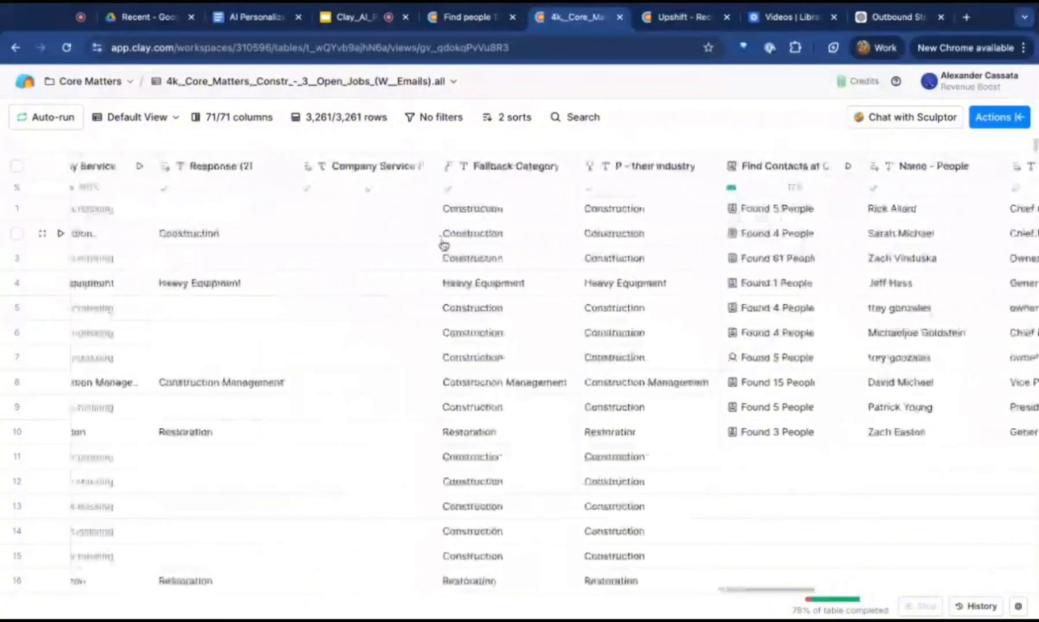
{"action": "scroll", "coordinate": [444, 245], "scroll_direction": "left", "scroll_amount": 8}
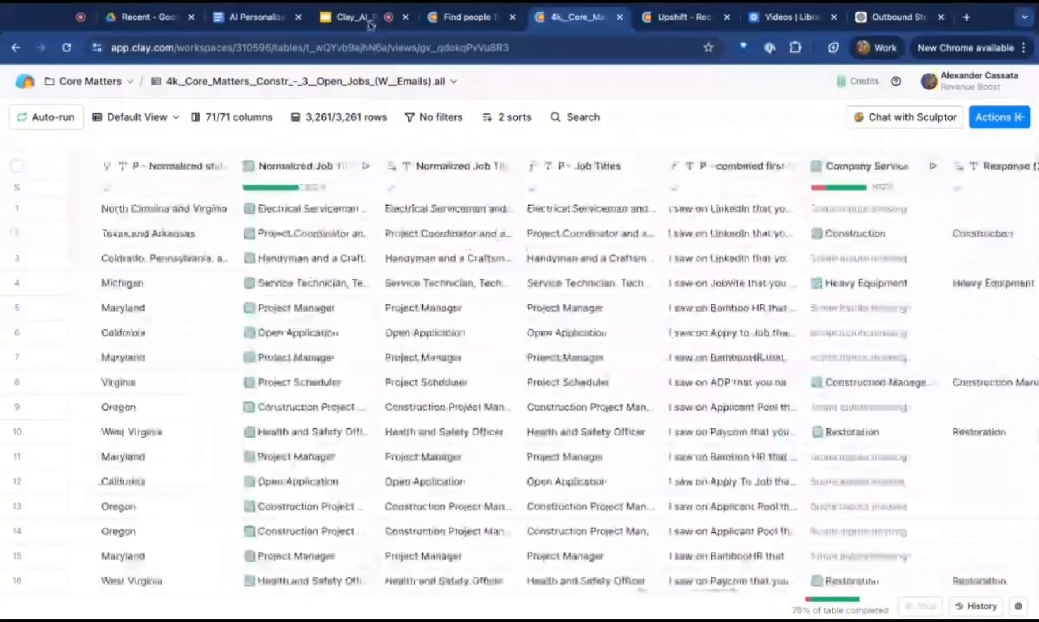
{"action": "left_click", "coordinate": [80, 23]}
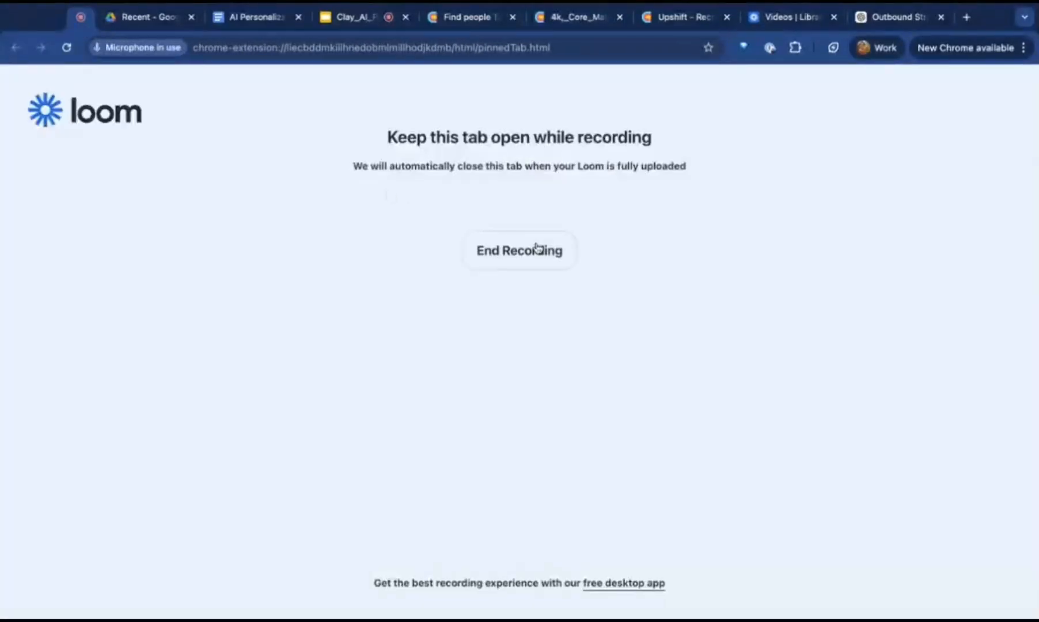